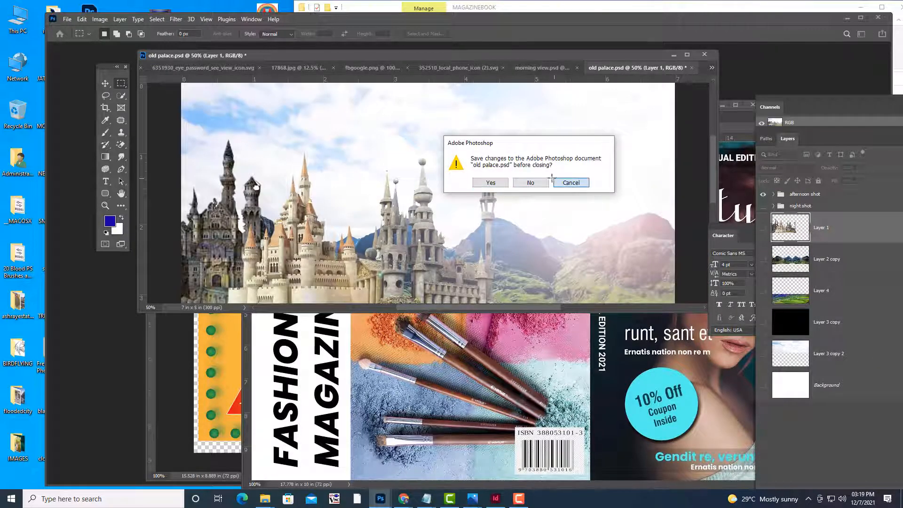
Close old palace.psd, the phone-icon, eye-icon and TOMATO documents without saving
{"action": "left_click", "coordinate": [568, 183]}
{"action": "left_click", "coordinate": [68, 21]}
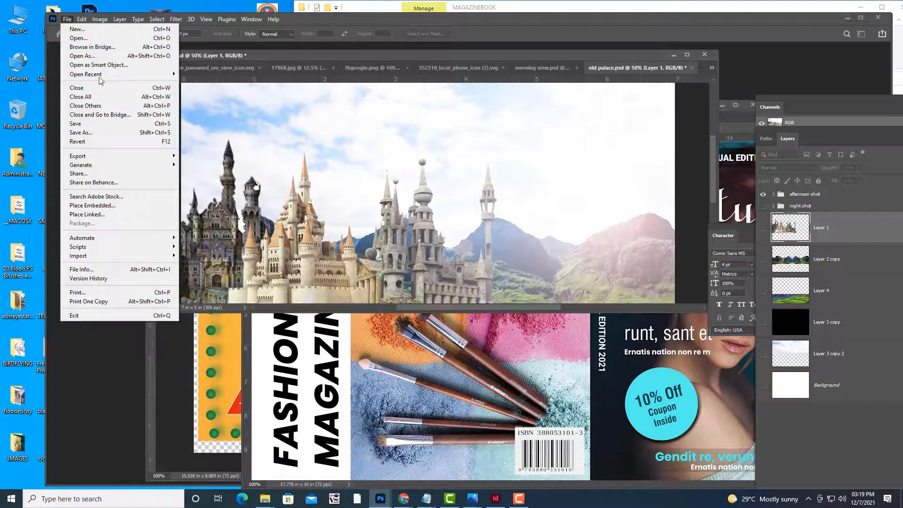
{"action": "left_click", "coordinate": [718, 63]}
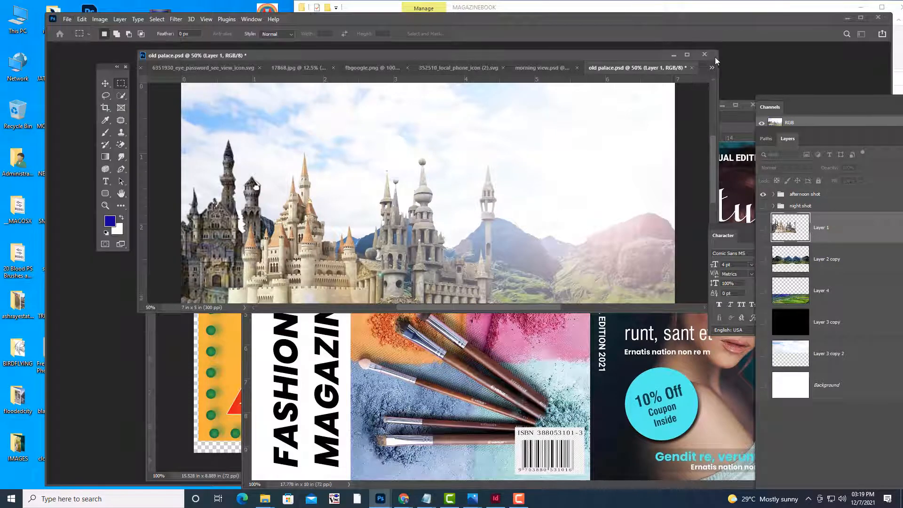
{"action": "left_click", "coordinate": [704, 54]}
{"action": "left_click", "coordinate": [522, 185]}
{"action": "left_click", "coordinate": [524, 185]}
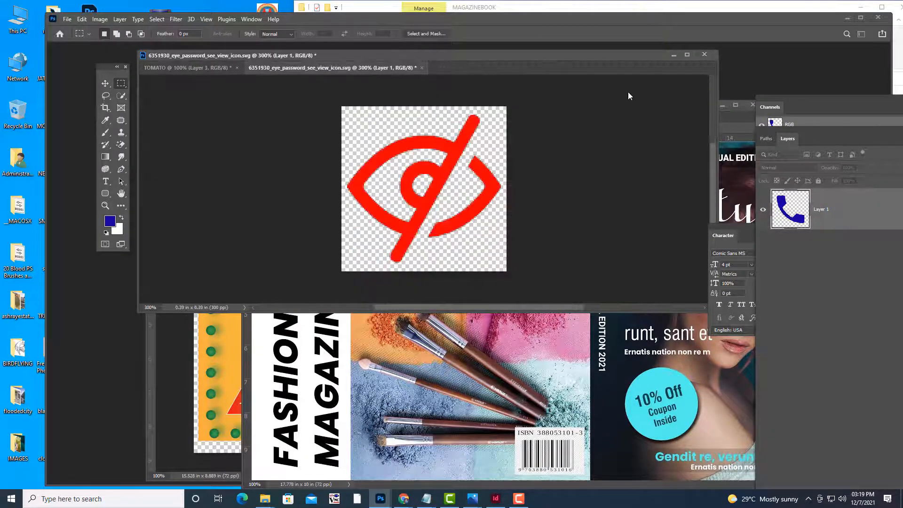
{"action": "left_click", "coordinate": [541, 187]}
{"action": "left_click", "coordinate": [541, 187]}
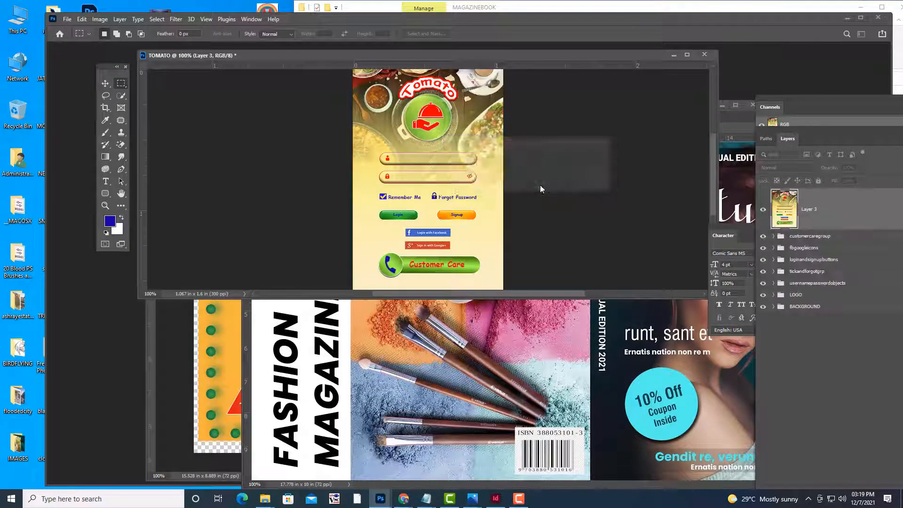
Crop the cover spread down to the back-cover half with Image > Crop, then deselect
{"action": "left_click_drag", "start_coordinate": [630, 119], "coordinate": [487, 71]}
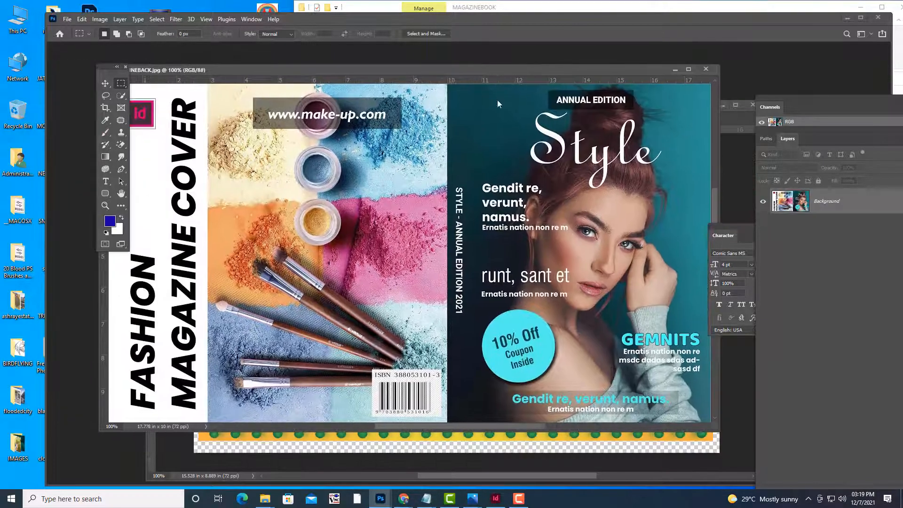
{"action": "key", "text": "ctrl+minus"}
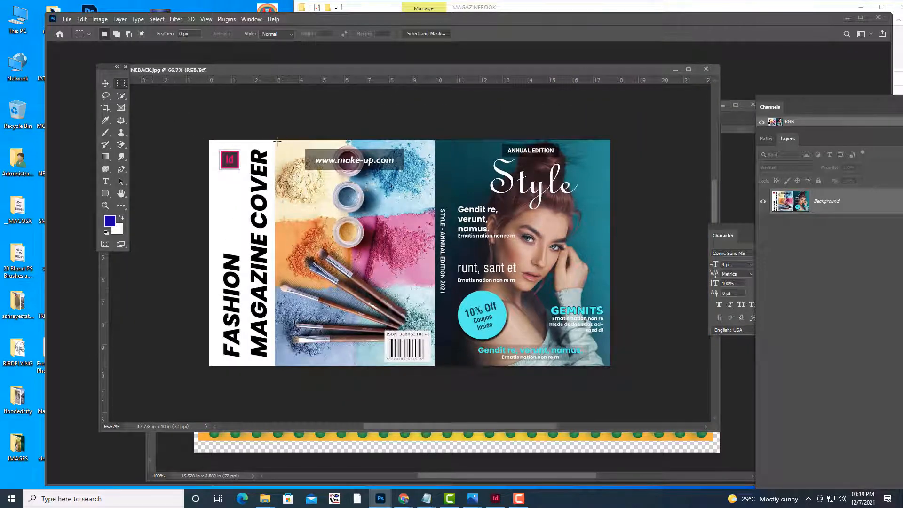
{"action": "left_click_drag", "start_coordinate": [274, 140], "coordinate": [434, 365]}
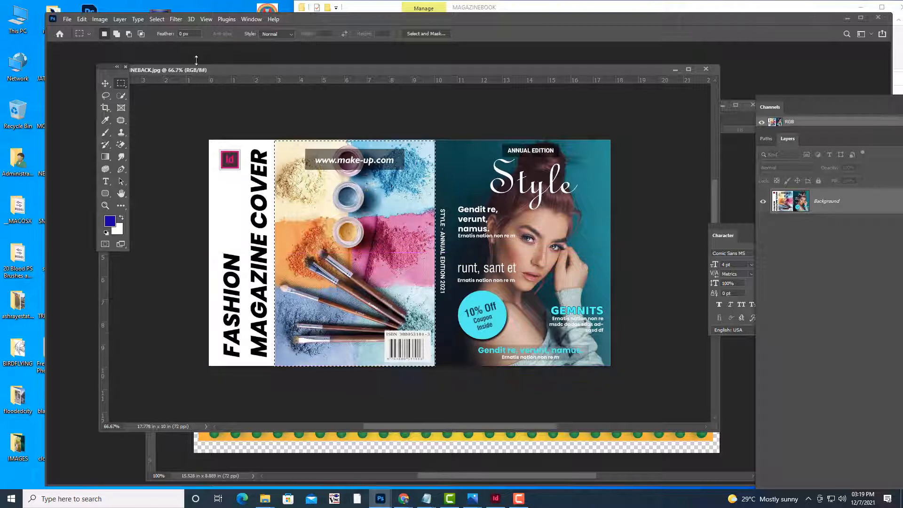
{"action": "left_click", "coordinate": [97, 20]}
{"action": "left_click", "coordinate": [120, 117]}
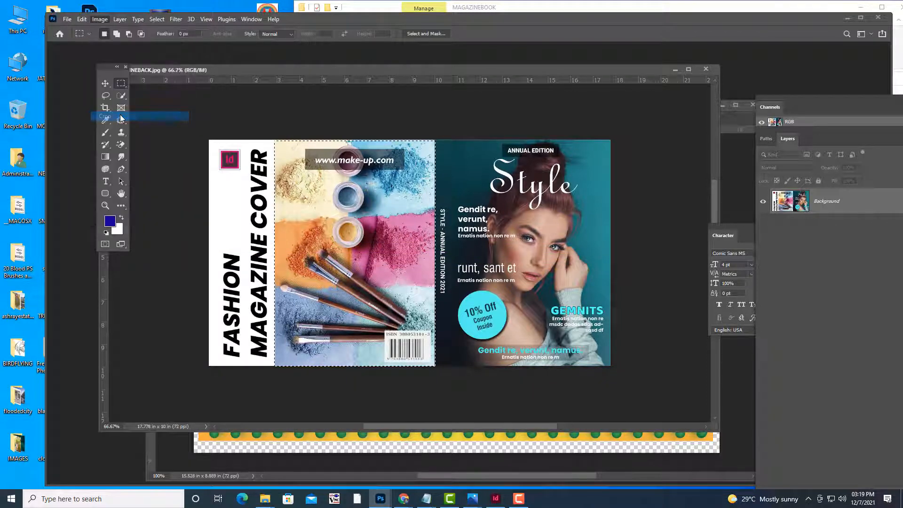
{"action": "left_click", "coordinate": [206, 102]}
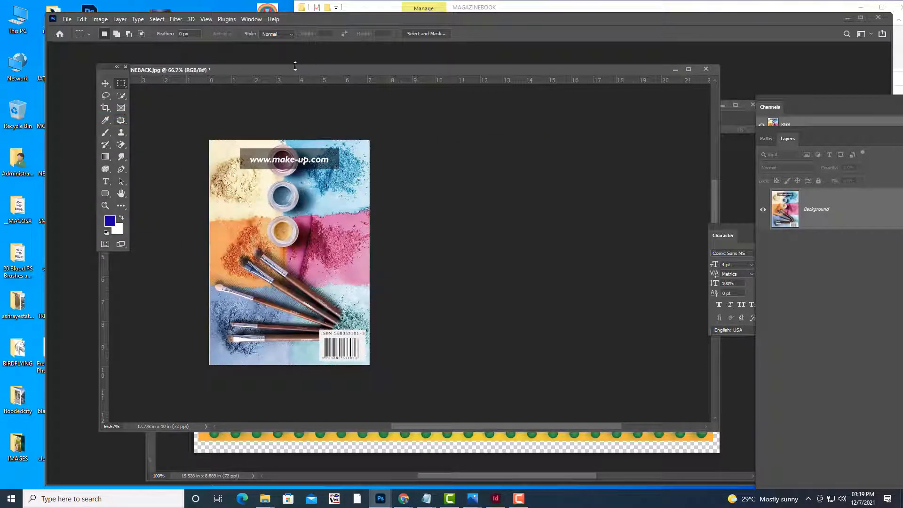
{"action": "left_click_drag", "start_coordinate": [295, 66], "coordinate": [360, 69]}
Save the cropped back cover as JPEG, replacing MAGAZINEBACK.jpg
{"action": "left_click", "coordinate": [67, 19]}
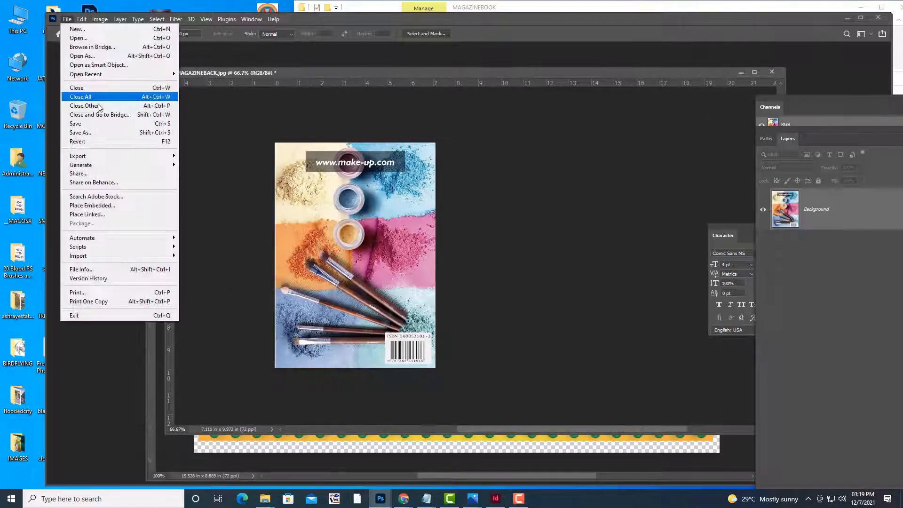
{"action": "left_click", "coordinate": [90, 133]}
{"action": "left_click", "coordinate": [525, 298]}
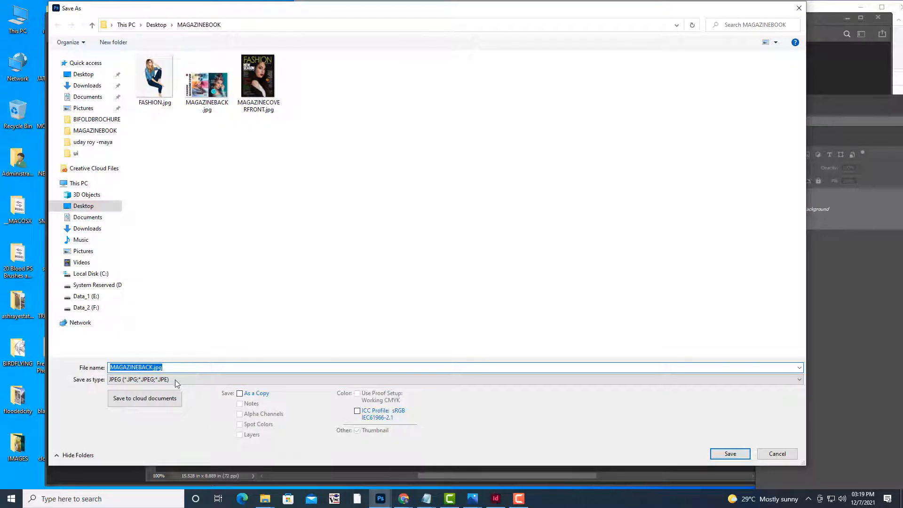
{"action": "left_click", "coordinate": [182, 366]}
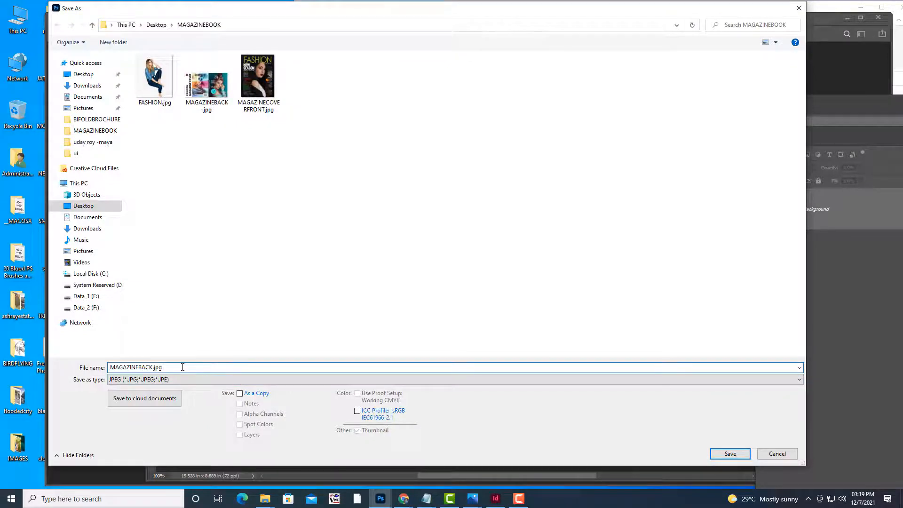
{"action": "left_click", "coordinate": [715, 457]}
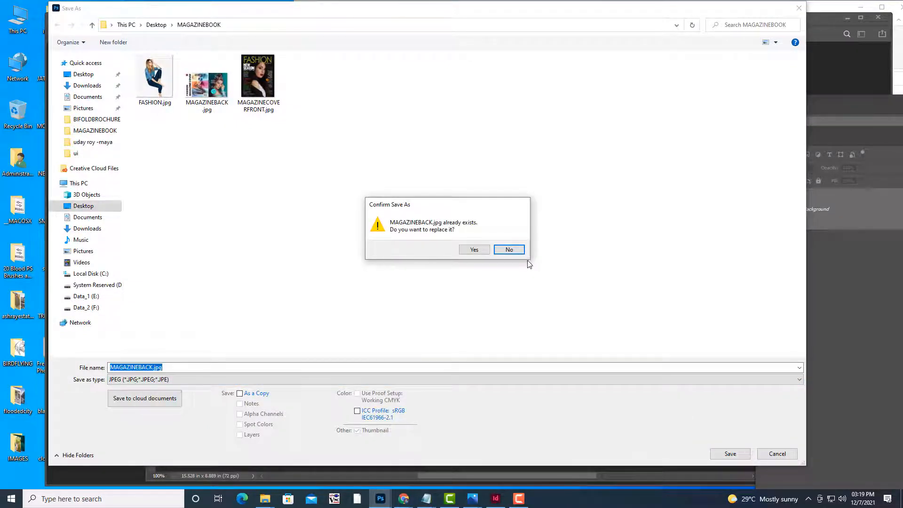
{"action": "left_click", "coordinate": [475, 251]}
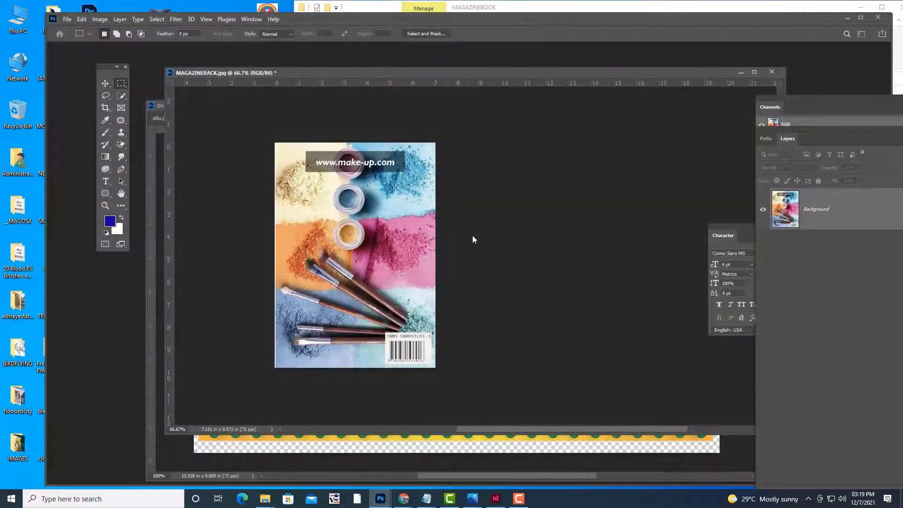
Accept the JPEG options, then close MAGAZINEBACK, BIGBAZAARAD, portrait and lock-icon documents without saving
{"action": "left_click", "coordinate": [496, 125]}
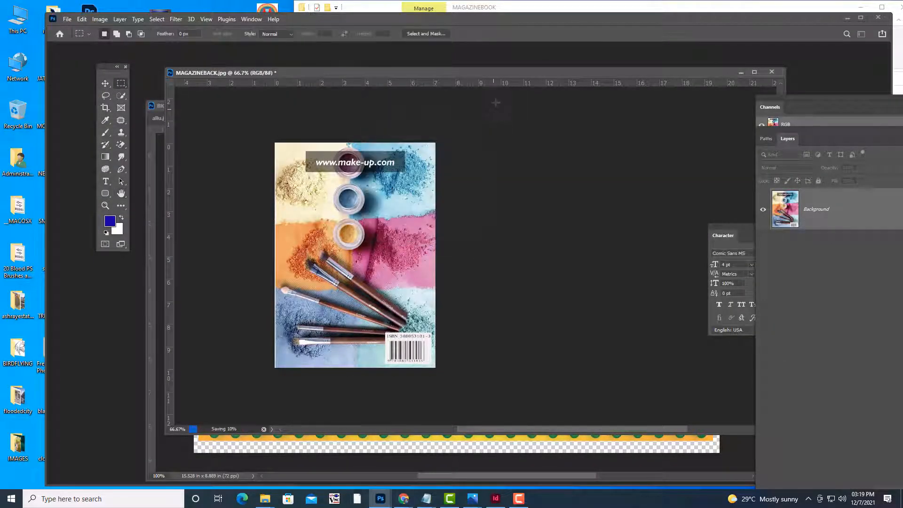
{"action": "left_click_drag", "start_coordinate": [510, 72], "coordinate": [329, 119]}
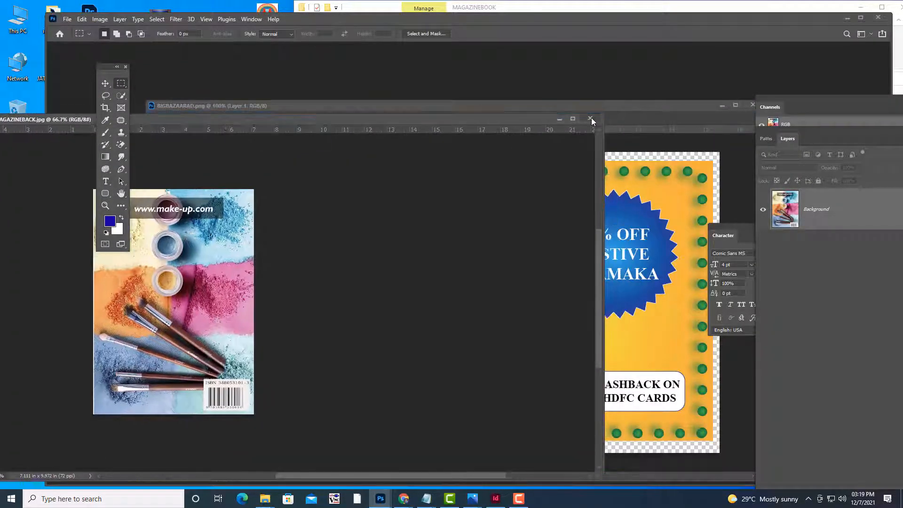
{"action": "left_click", "coordinate": [591, 117]}
{"action": "left_click_drag", "start_coordinate": [613, 106], "coordinate": [439, 148]}
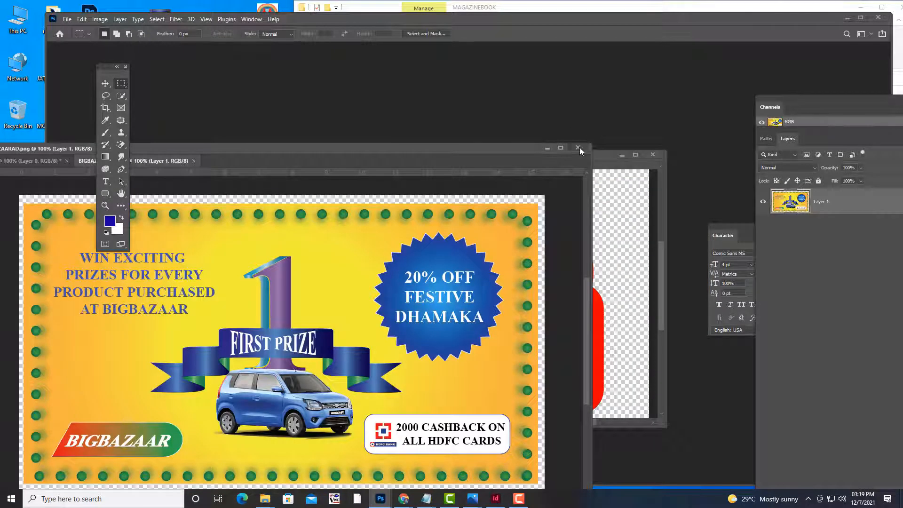
{"action": "left_click", "coordinate": [578, 148]}
{"action": "left_click", "coordinate": [530, 183]}
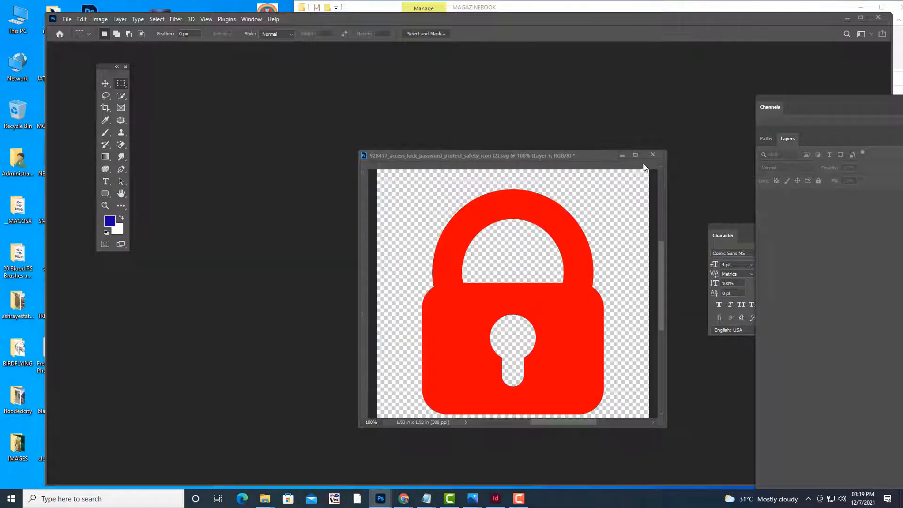
{"action": "left_click", "coordinate": [652, 155]}
{"action": "left_click", "coordinate": [529, 182]}
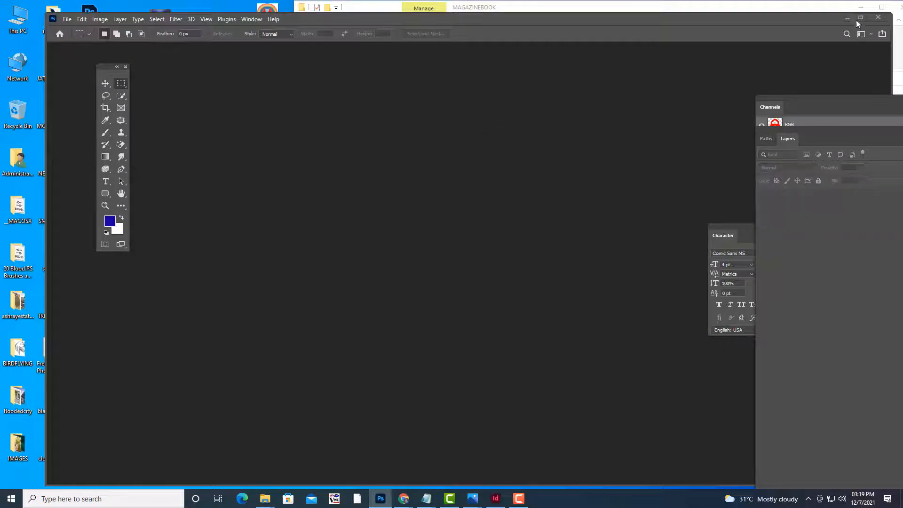
Minimize Photoshop and the MAGAZINEBOOK folder window, returning to the untitled InDesign document
{"action": "left_click", "coordinate": [847, 19]}
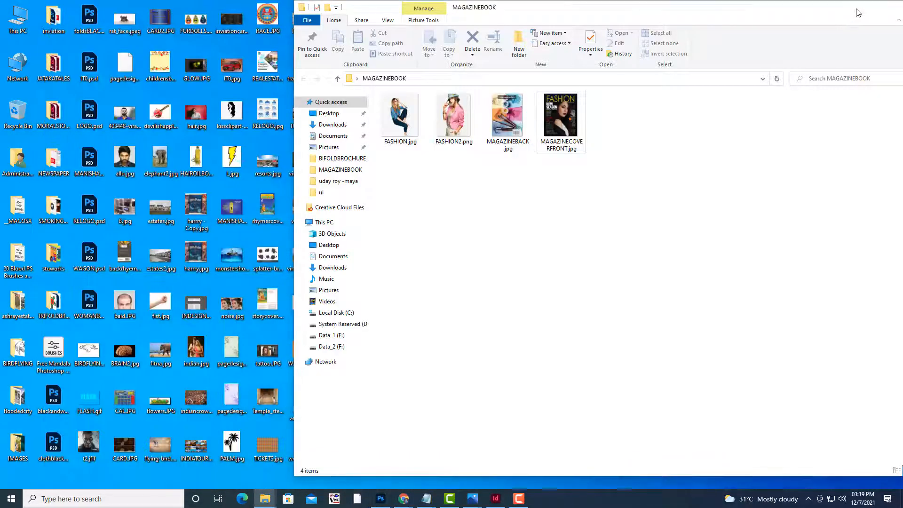
{"action": "left_click", "coordinate": [858, 12]}
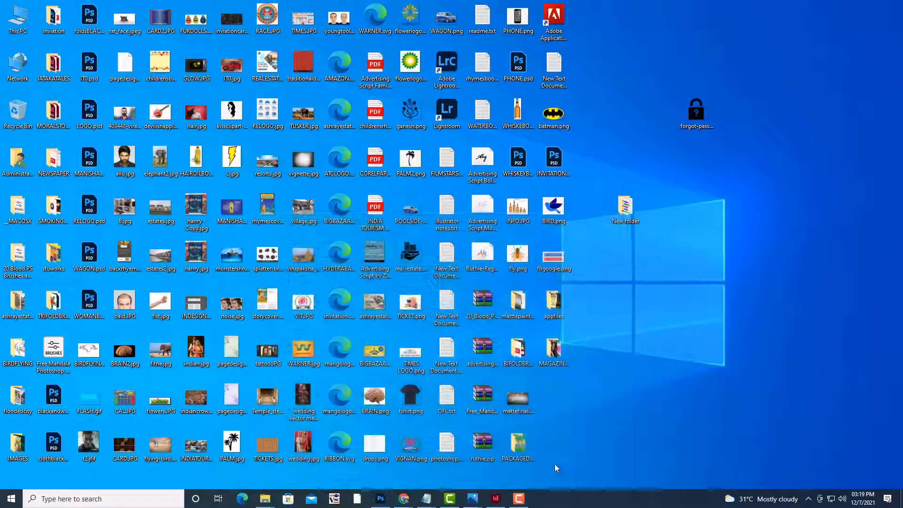
{"action": "left_click", "coordinate": [494, 496]}
Draw a rectangle frame covering the whole page
{"action": "scroll", "coordinate": [546, 346], "scroll_direction": "up", "scroll_amount": 1}
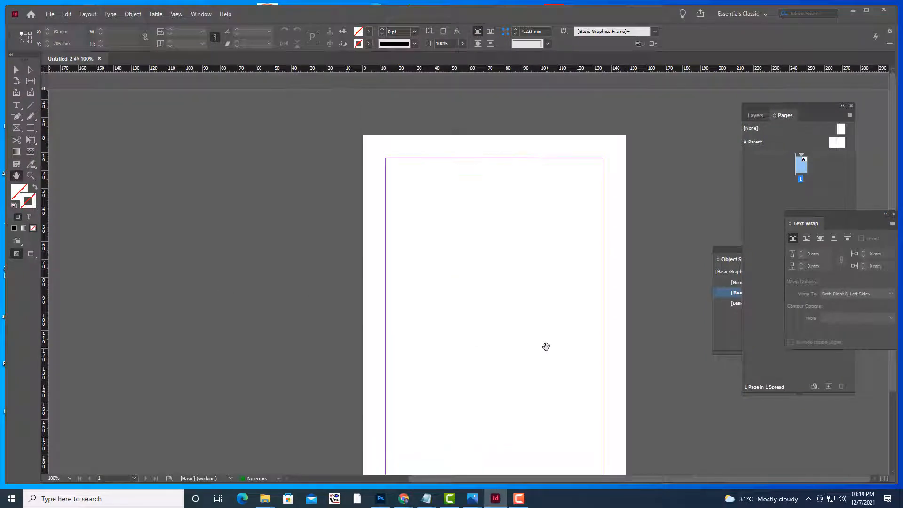
{"action": "scroll", "coordinate": [546, 347], "scroll_direction": "down", "scroll_amount": 2}
{"action": "key", "text": "ctrl+minus"}
{"action": "key", "text": "ctrl+minus"}
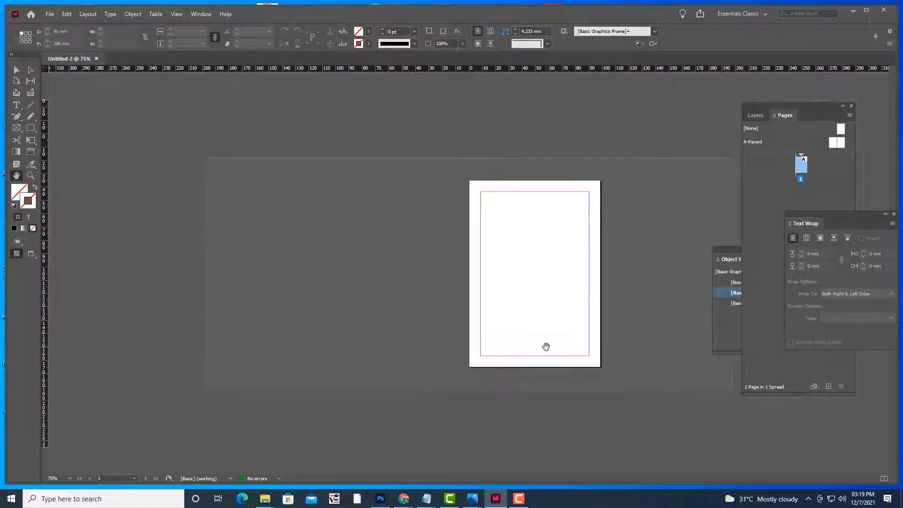
{"action": "key", "text": "ctrl+equal"}
{"action": "key", "text": "ctrl+equal"}
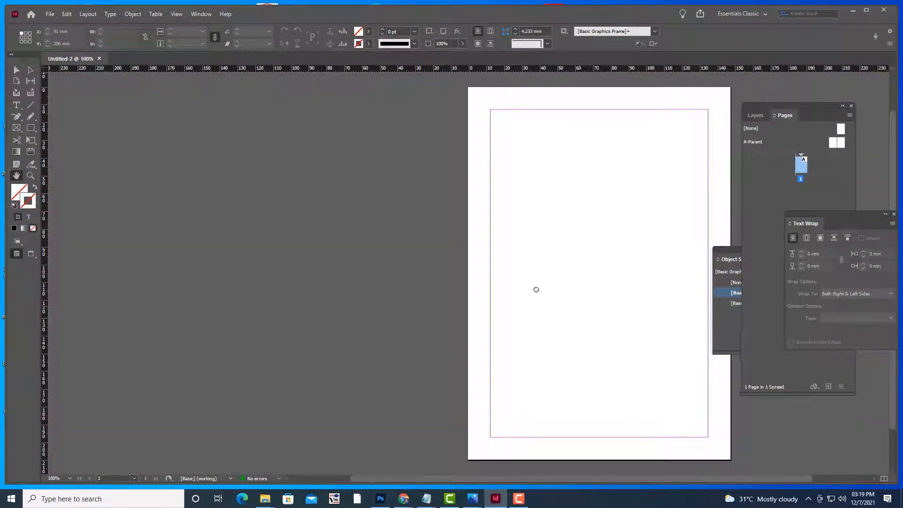
{"action": "left_click_drag", "start_coordinate": [536, 288], "coordinate": [420, 299]}
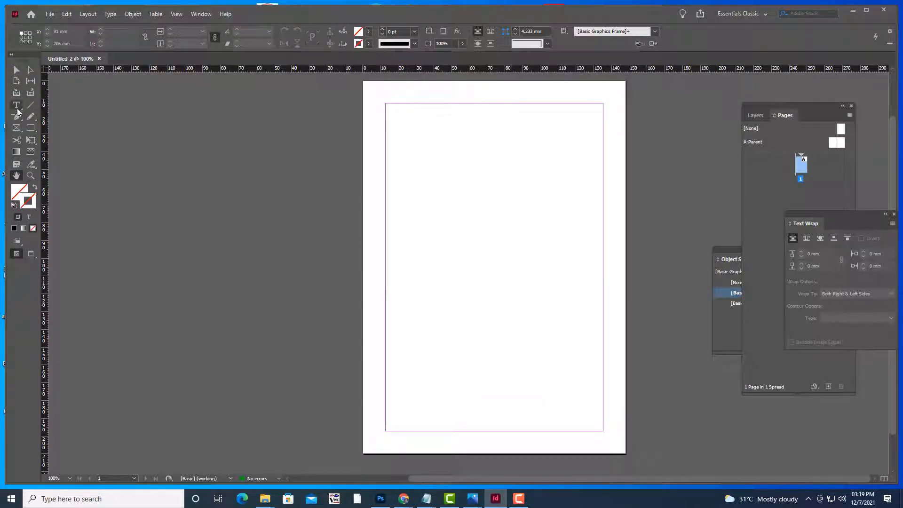
{"action": "left_click", "coordinate": [16, 128]}
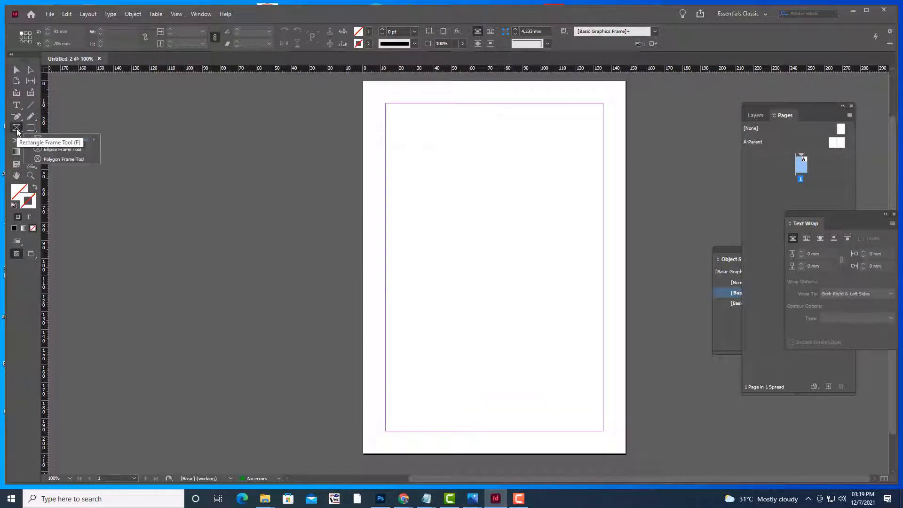
{"action": "left_click", "coordinate": [40, 136]}
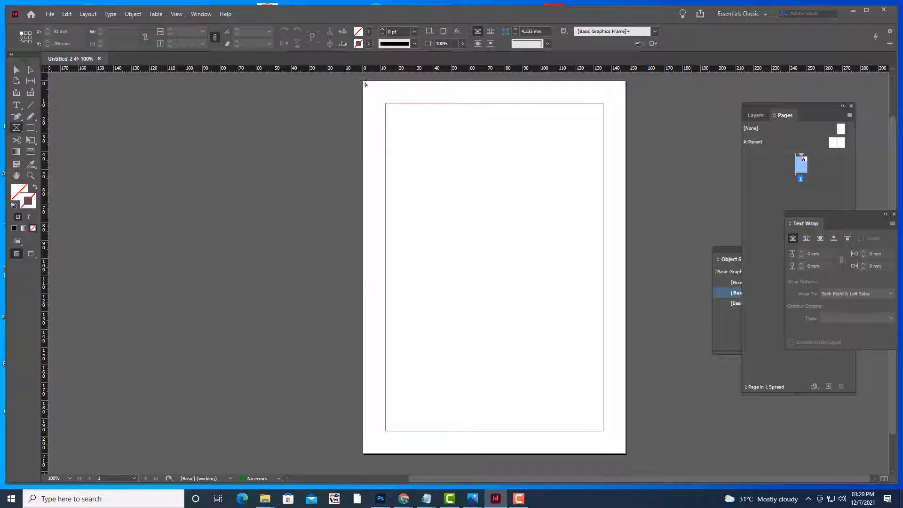
{"action": "left_click_drag", "start_coordinate": [363, 81], "coordinate": [626, 453]}
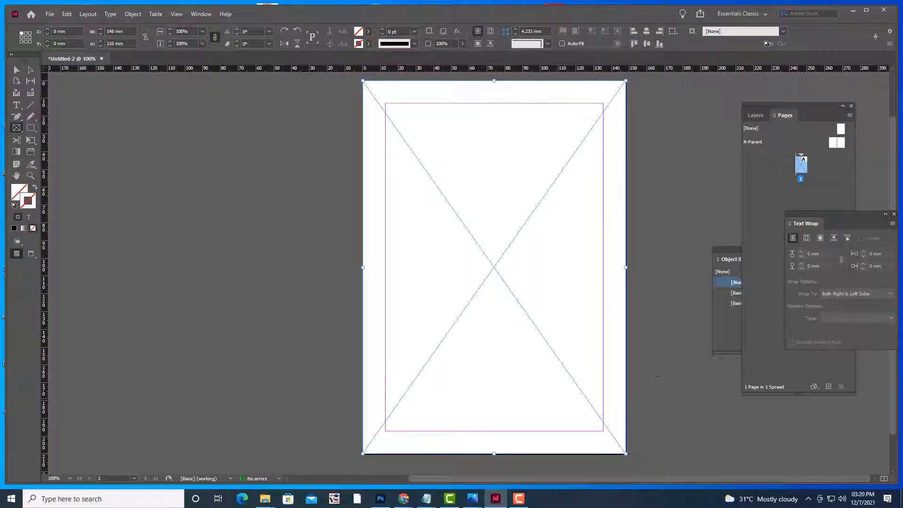
Place MAGAZINECOVERFRONT.jpg from the MAGAZINEBOOK folder into the frame
{"action": "key", "text": "ctrl+d"}
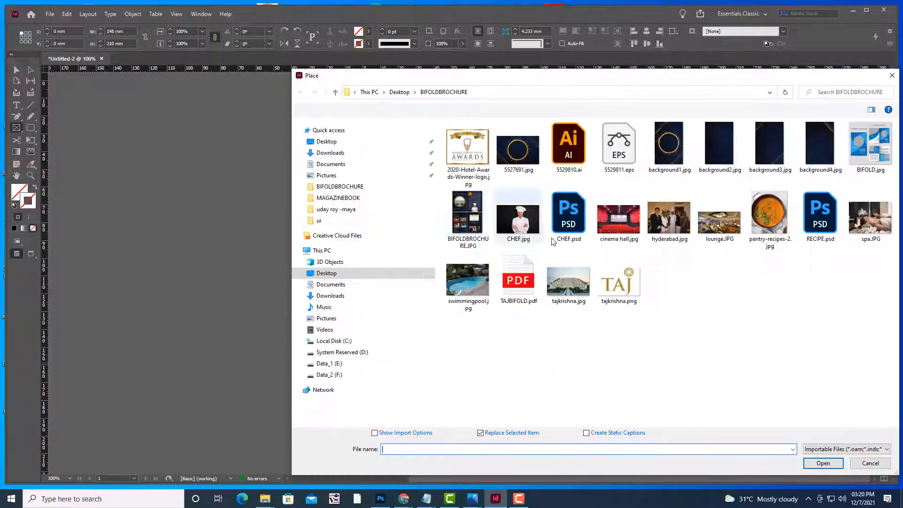
{"action": "left_click", "coordinate": [333, 198]}
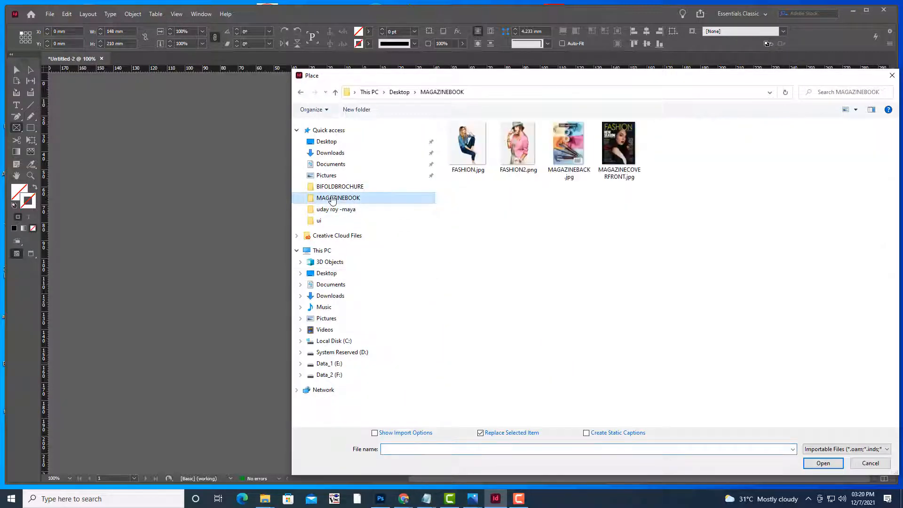
{"action": "left_click", "coordinate": [619, 146]}
{"action": "left_click", "coordinate": [823, 463]}
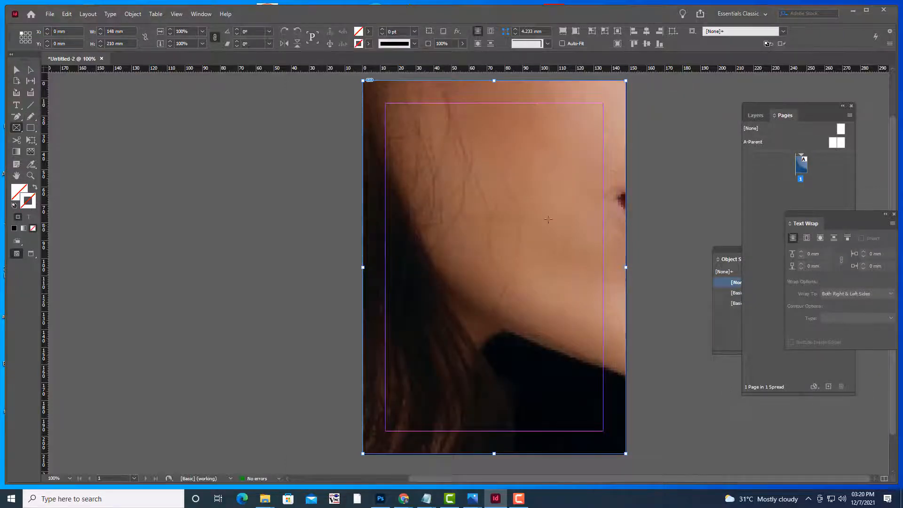
Fit the cover image with Fill Frame Proportionally, deselect it, and toggle Preview mode
{"action": "right_click", "coordinate": [548, 219]}
{"action": "mouse_move", "coordinate": [606, 315]}
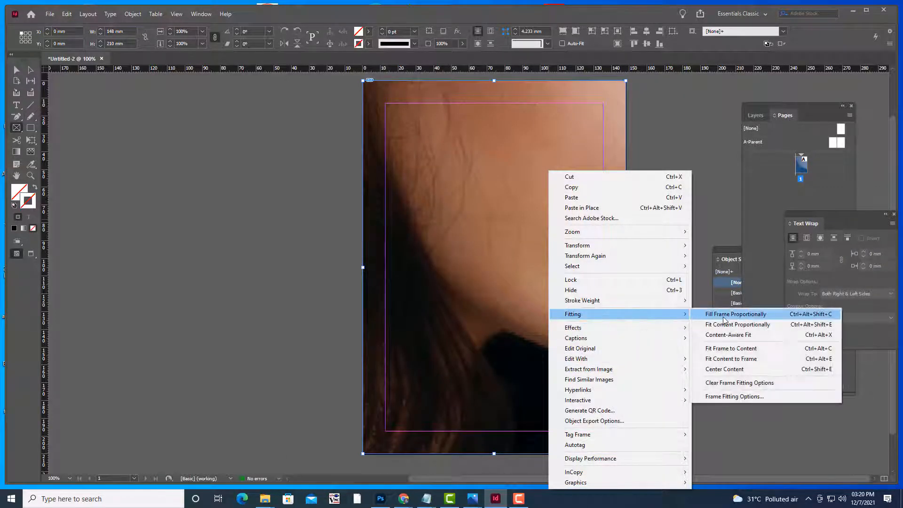
{"action": "left_click", "coordinate": [723, 317]}
{"action": "left_click", "coordinate": [20, 73]}
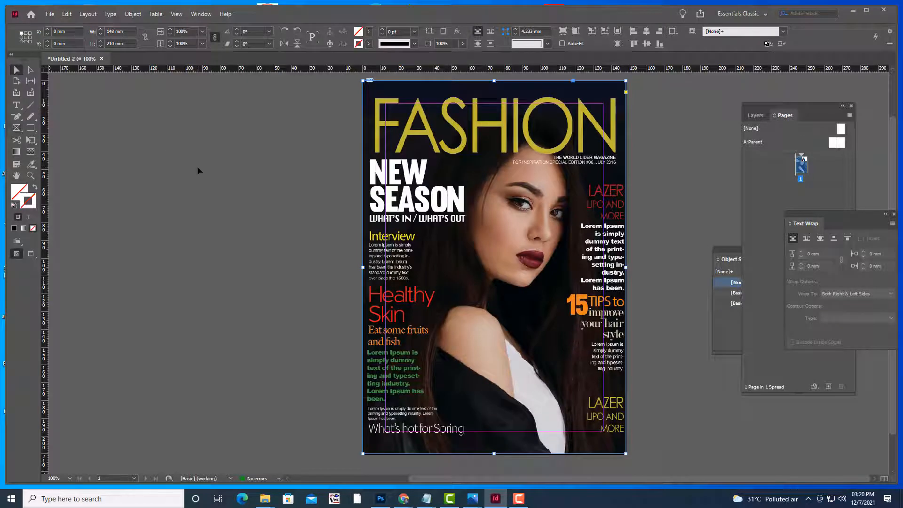
{"action": "left_click", "coordinate": [196, 165]}
{"action": "key", "text": "w"}
{"action": "key", "text": "w"}
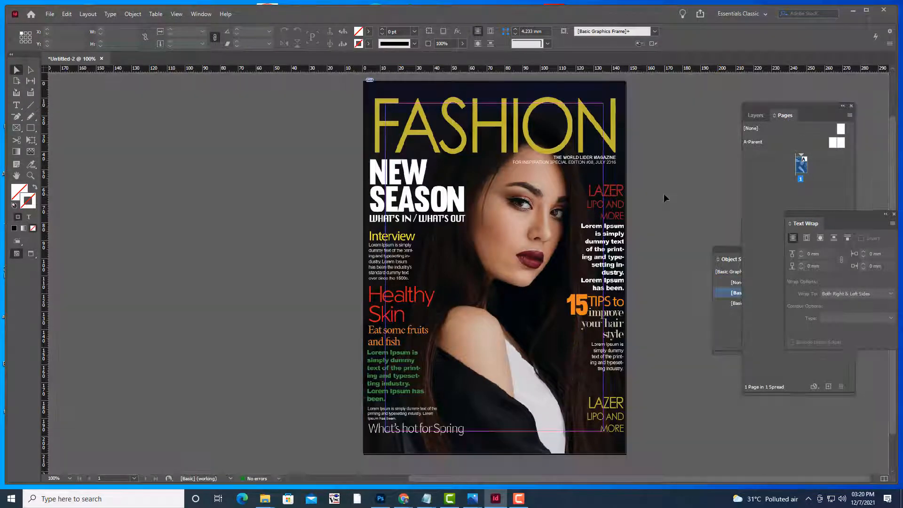
{"action": "key", "text": "w"}
{"action": "key", "text": "w"}
{"action": "key", "text": "w"}
{"action": "key", "text": "w"}
{"action": "key", "text": "w"}
{"action": "key", "text": "w"}
Switch to High Quality Display and move the Pages panel closer to the page
{"action": "right_click", "coordinate": [593, 221]}
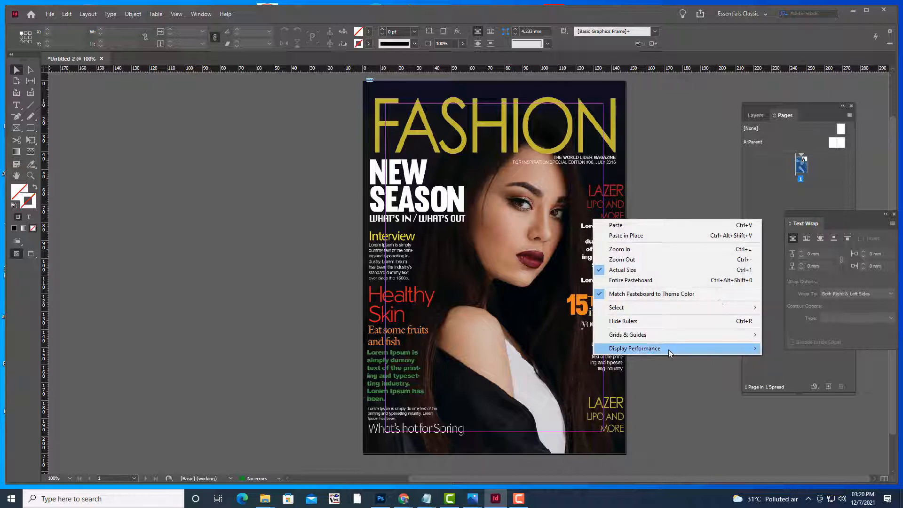
{"action": "mouse_move", "coordinate": [668, 349]}
{"action": "left_click", "coordinate": [799, 369]}
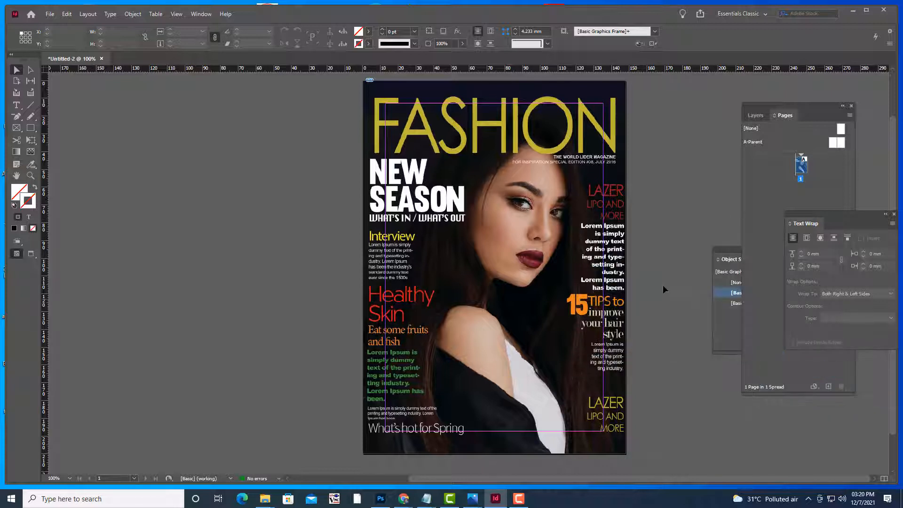
{"action": "scroll", "coordinate": [672, 271], "scroll_direction": "down", "scroll_amount": 2}
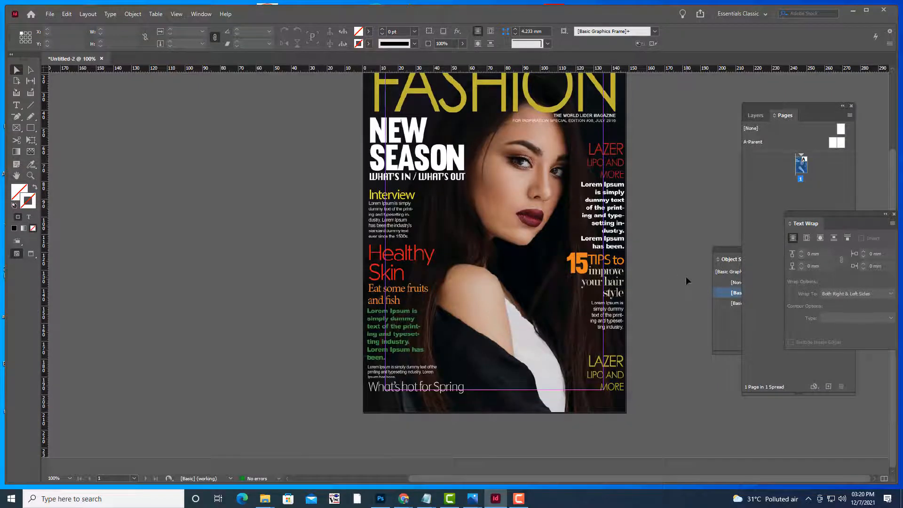
{"action": "scroll", "coordinate": [686, 281], "scroll_direction": "down", "scroll_amount": 2}
{"action": "scroll", "coordinate": [686, 281], "scroll_direction": "up", "scroll_amount": 1}
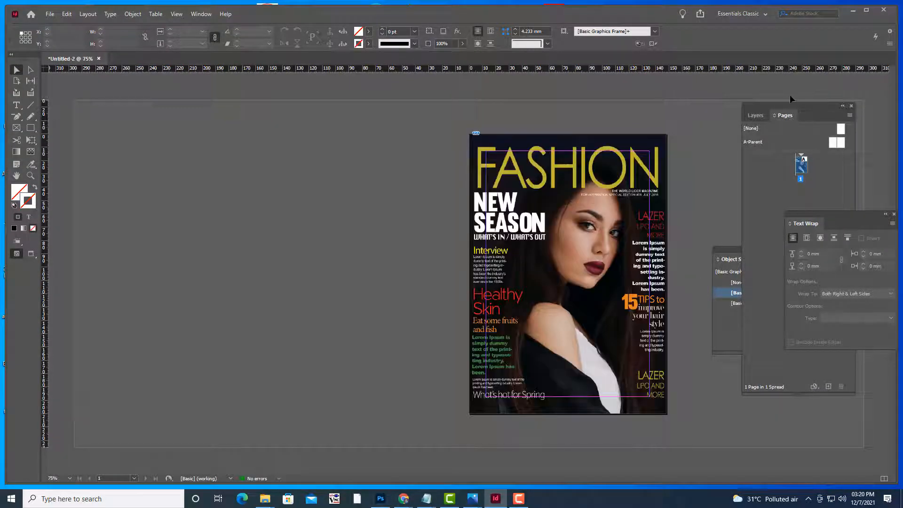
{"action": "left_click_drag", "start_coordinate": [790, 106], "coordinate": [698, 85]}
Add seven new pages for 8 pages in 5 spreads, then zoom to review the spreads
{"action": "left_click", "coordinate": [737, 366]}
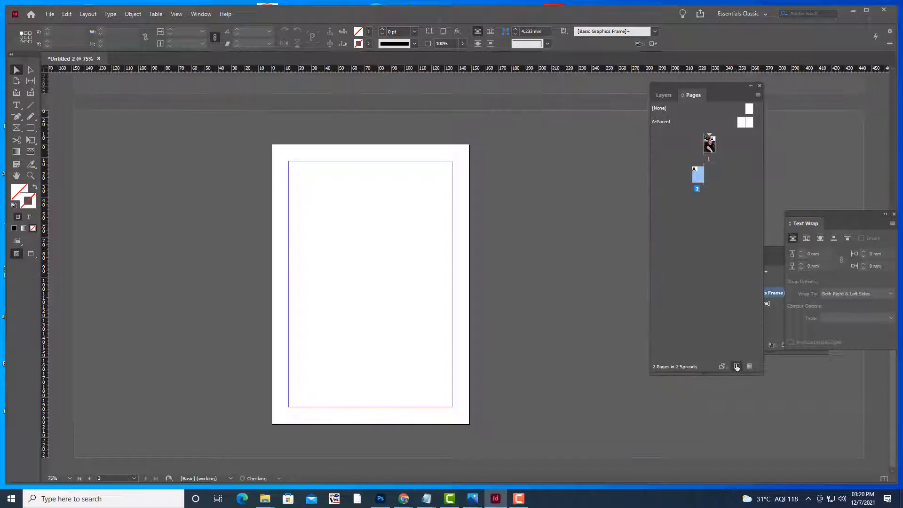
{"action": "left_click", "coordinate": [736, 366]}
{"action": "left_click", "coordinate": [736, 367]}
{"action": "left_click", "coordinate": [737, 367]}
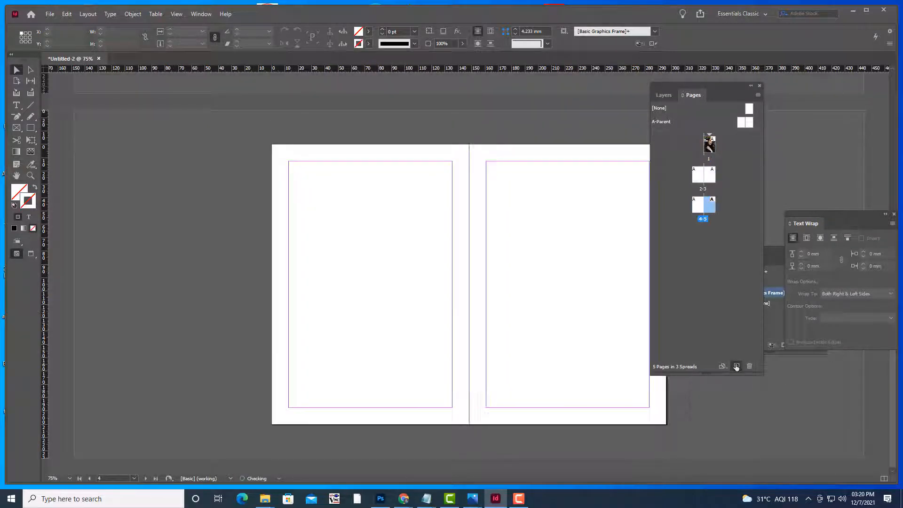
{"action": "left_click", "coordinate": [736, 367]}
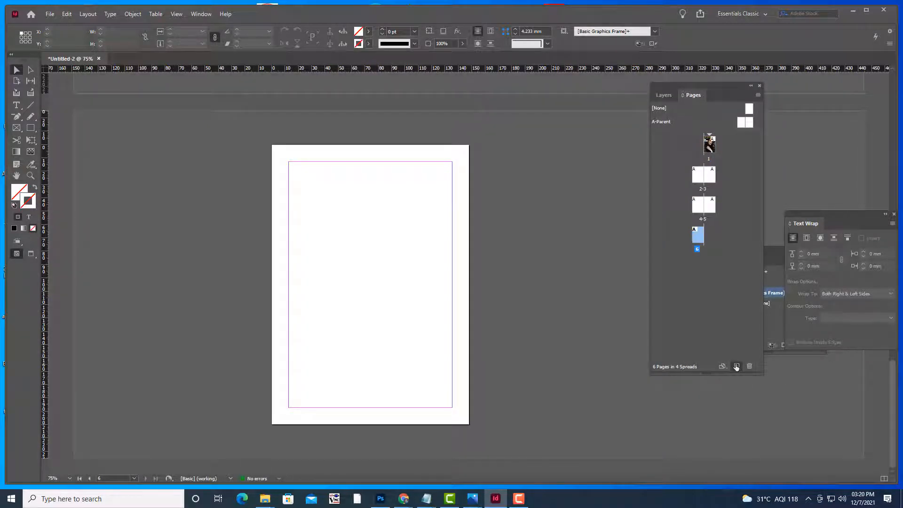
{"action": "left_click", "coordinate": [736, 367]}
{"action": "left_click", "coordinate": [737, 366]}
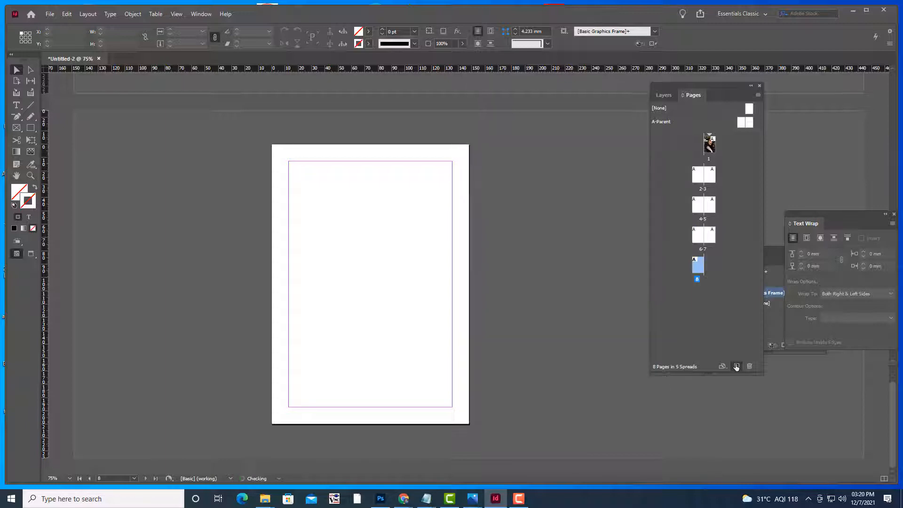
{"action": "scroll", "coordinate": [509, 251], "scroll_direction": "up", "scroll_amount": 3}
{"action": "scroll", "coordinate": [512, 254], "scroll_direction": "up", "scroll_amount": 10}
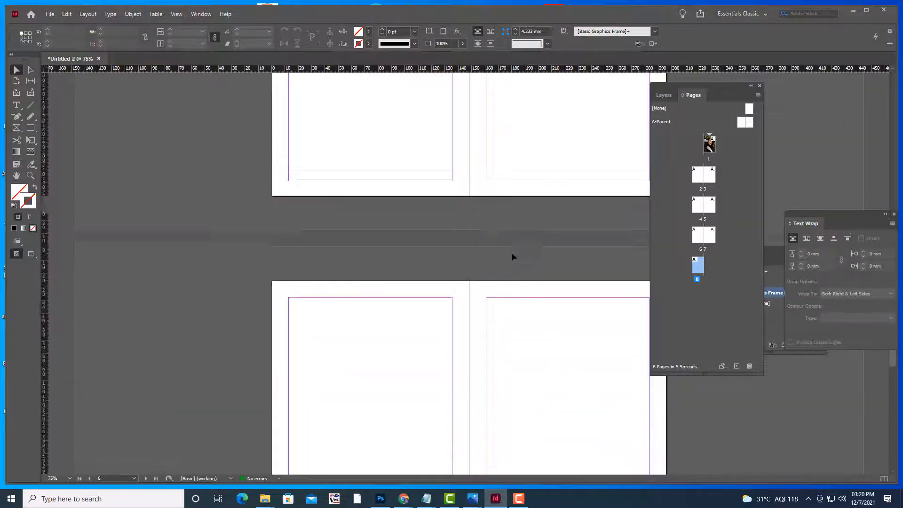
{"action": "scroll", "coordinate": [511, 252], "scroll_direction": "up", "scroll_amount": 5}
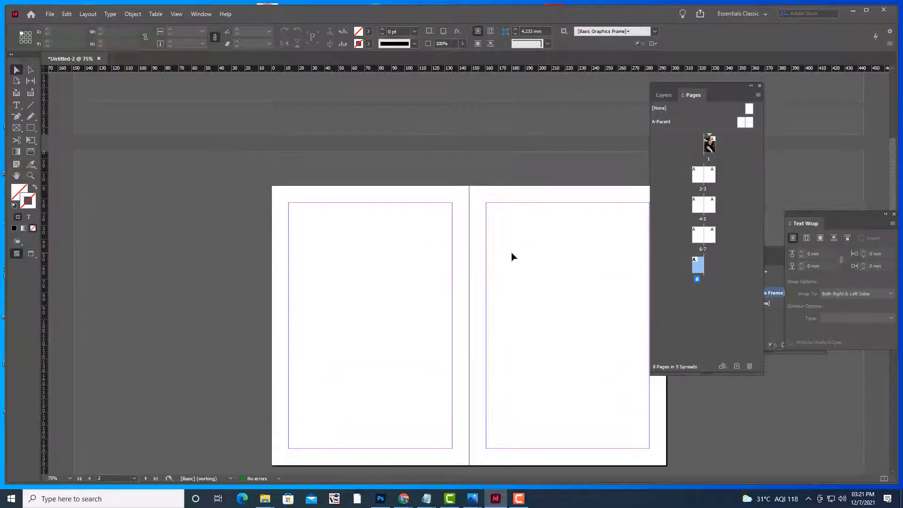
{"action": "key", "text": "ctrl+minus"}
{"action": "key", "text": "ctrl+minus"}
{"action": "key", "text": "ctrl+equal"}
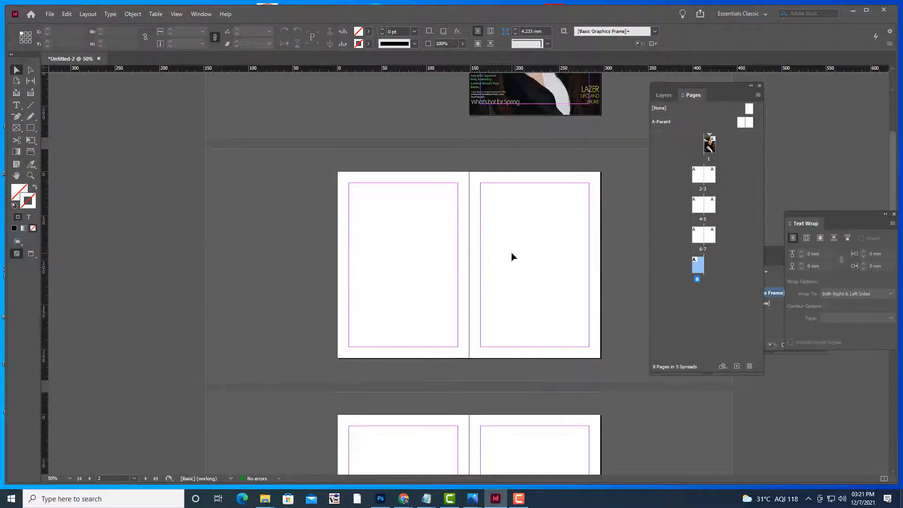
{"action": "key", "text": "ctrl+minus"}
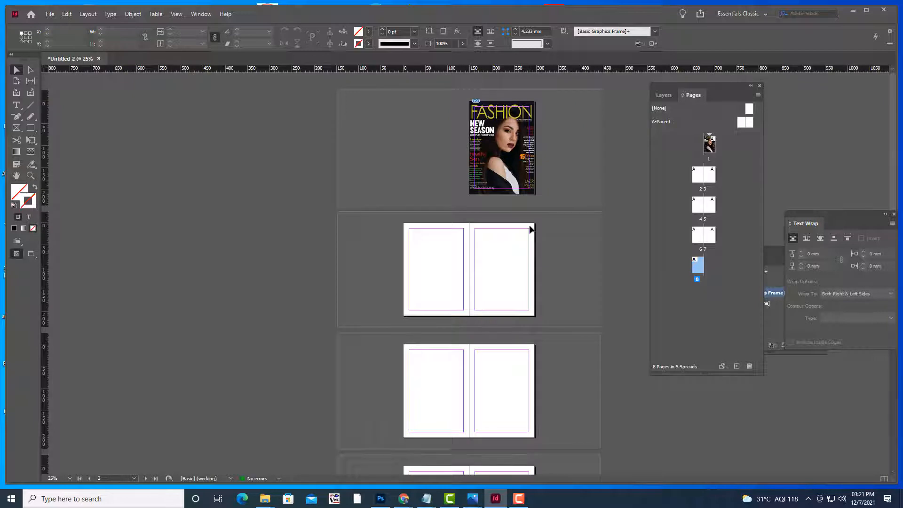
{"action": "key", "text": "ctrl+equal"}
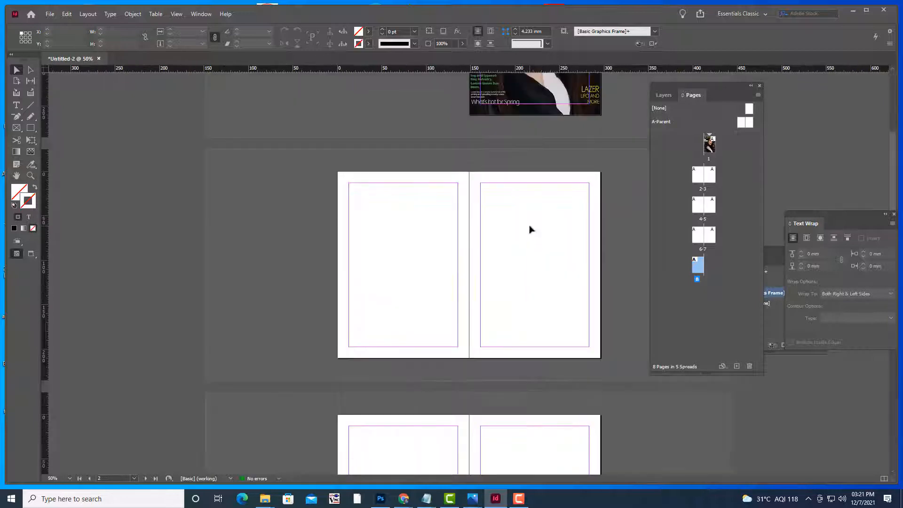
On A-Parent, draw a text frame below the left page holding a Current Page Number marker
{"action": "double_click", "coordinate": [740, 123]}
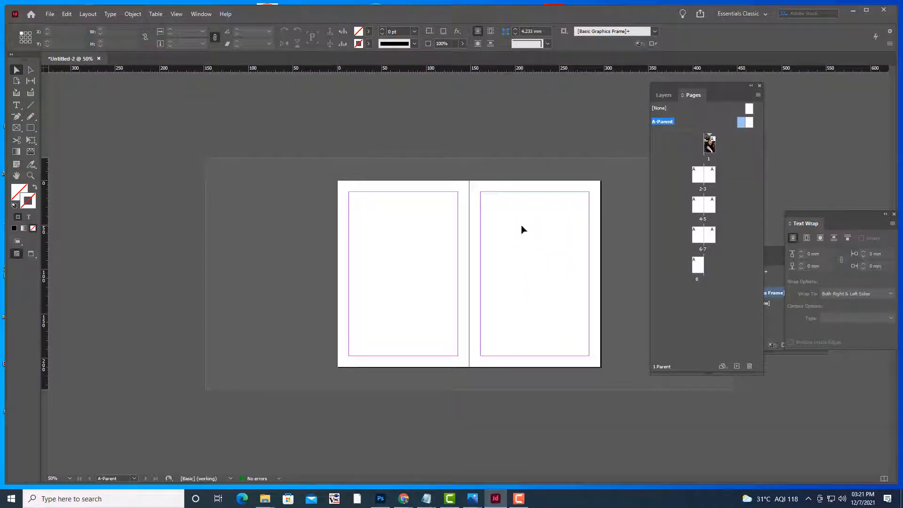
{"action": "key", "text": "ctrl+equal"}
{"action": "scroll", "coordinate": [522, 230], "scroll_direction": "down", "scroll_amount": 2}
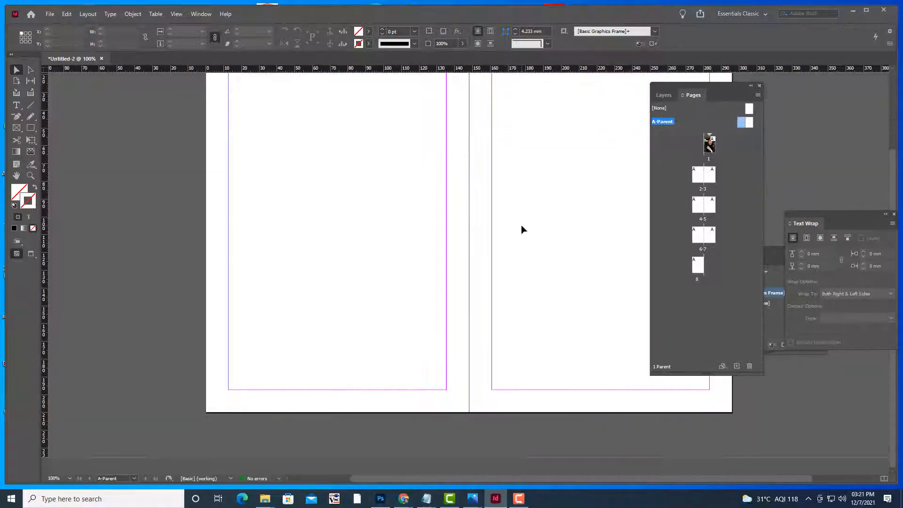
{"action": "key", "text": "t"}
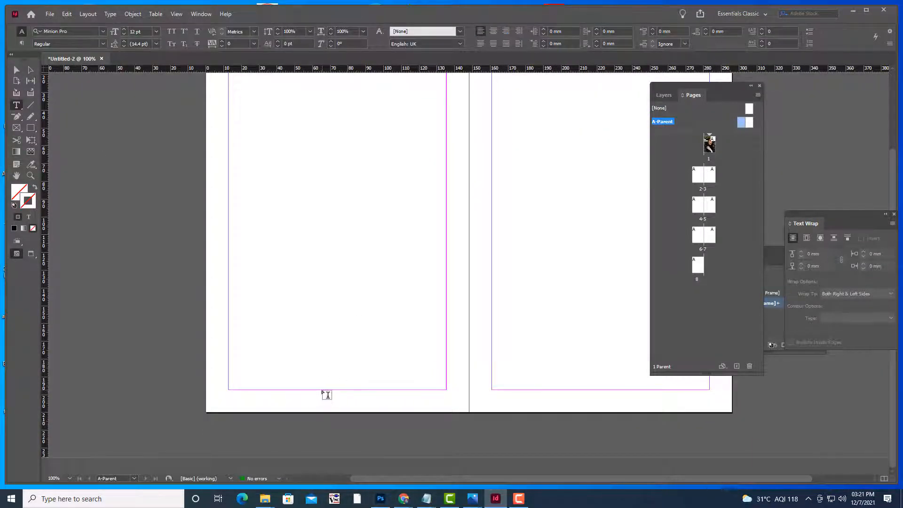
{"action": "left_click_drag", "start_coordinate": [322, 390], "coordinate": [352, 409]}
{"action": "right_click", "coordinate": [346, 400]}
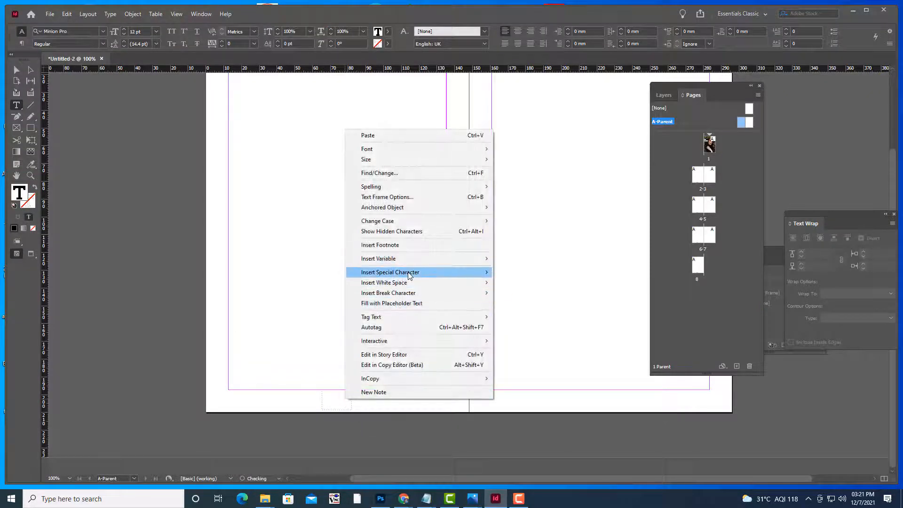
{"action": "mouse_move", "coordinate": [409, 275]}
{"action": "mouse_move", "coordinate": [530, 283]}
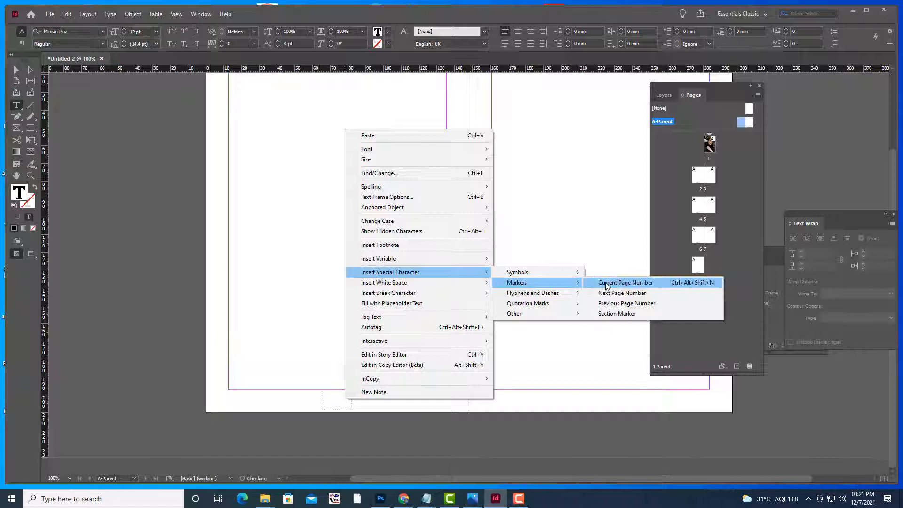
{"action": "left_click", "coordinate": [630, 284]}
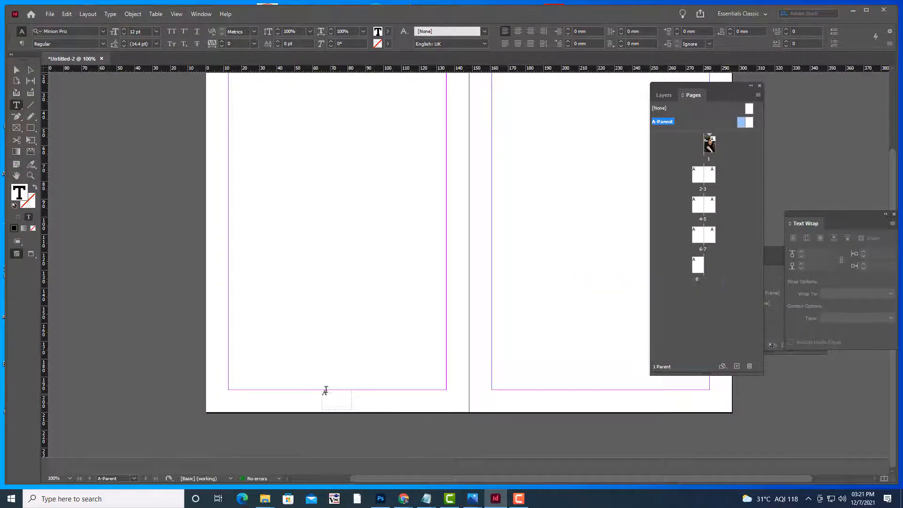
Centre the page number, enlarge it, and set it in bold Times New Roman
{"action": "left_click", "coordinate": [517, 31]}
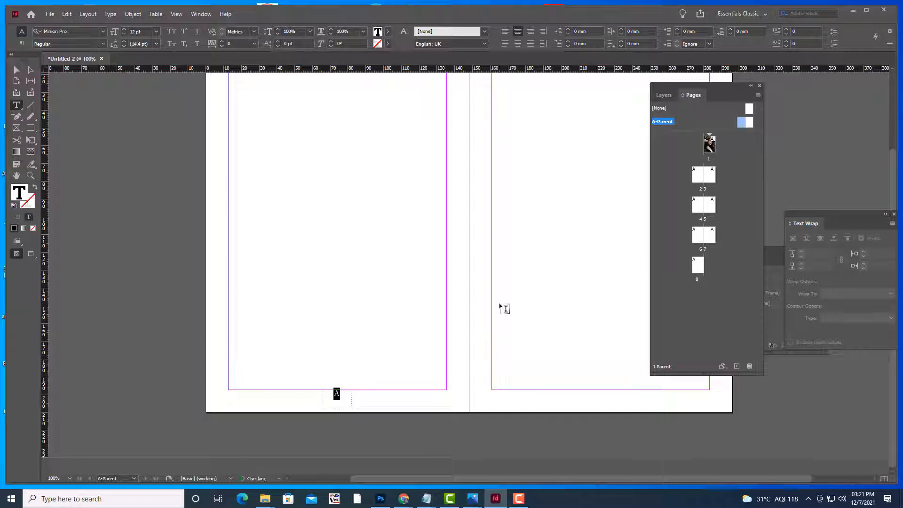
{"action": "key", "text": "ctrl+shift+period"}
{"action": "key", "text": "ctrl+shift+period"}
{"action": "left_click", "coordinate": [66, 30]}
{"action": "type", "text": "T"}
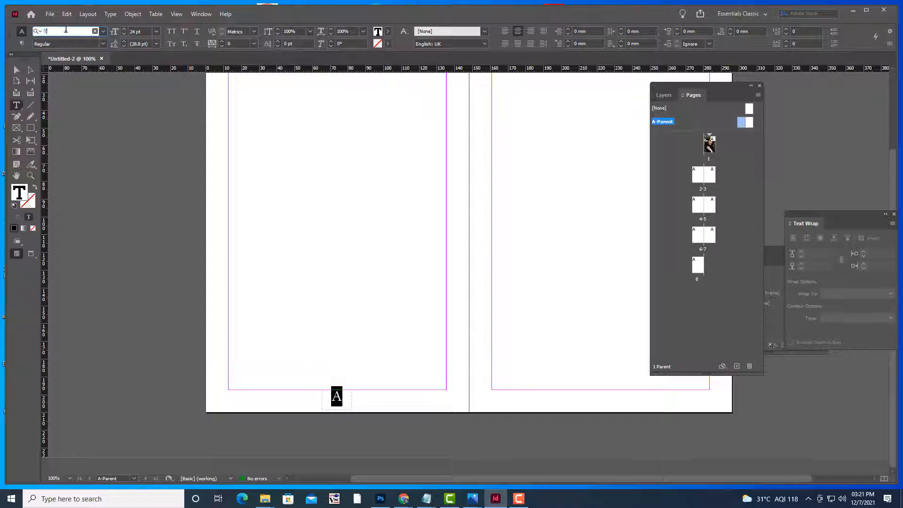
{"action": "type", "text": "IM"}
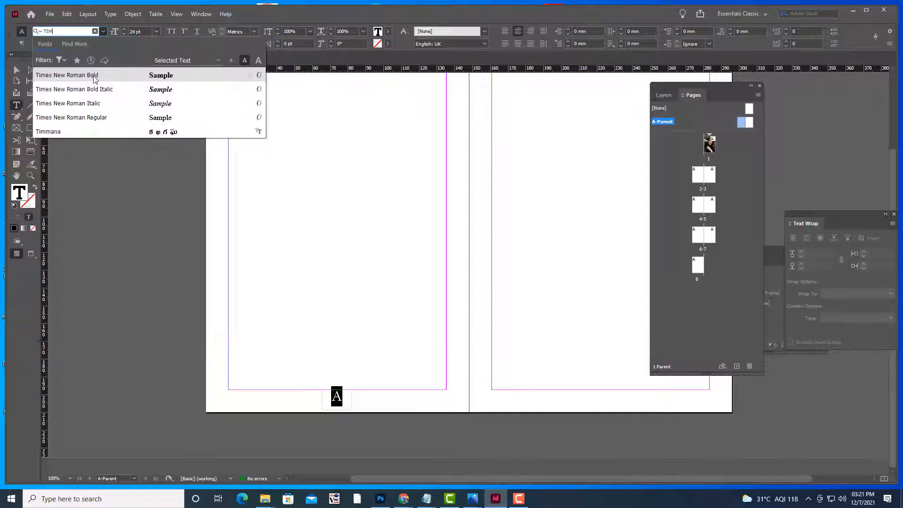
{"action": "key", "text": "Return"}
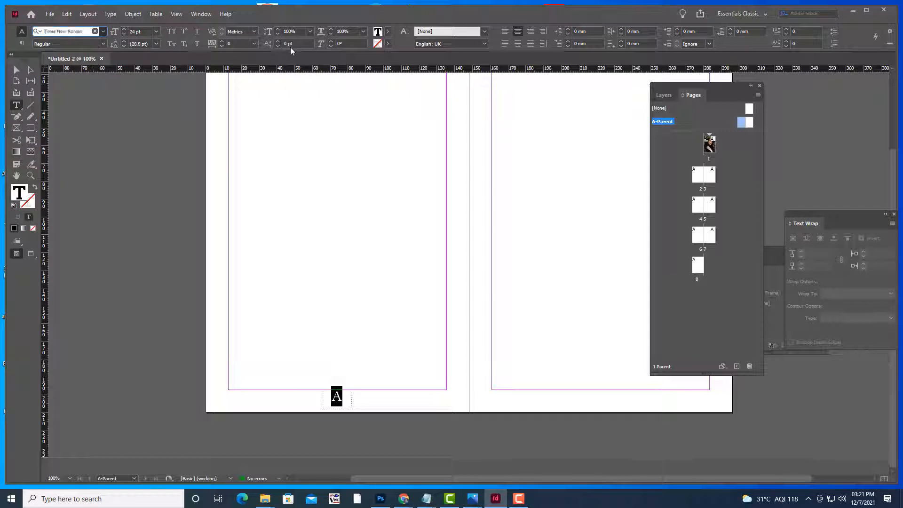
{"action": "key", "text": "ctrl+shift+b"}
{"action": "left_click", "coordinate": [17, 69]}
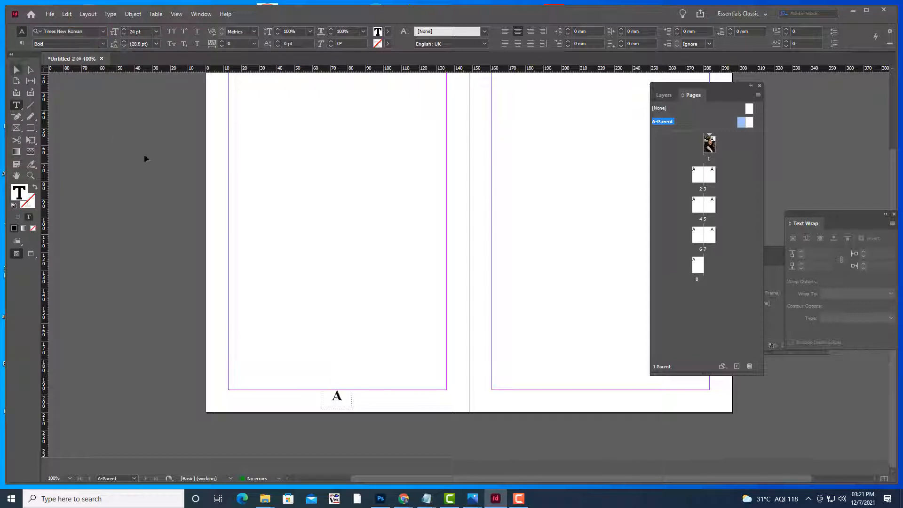
Duplicate the page-number frame below the right page of the spread
{"action": "left_click", "coordinate": [342, 401]}
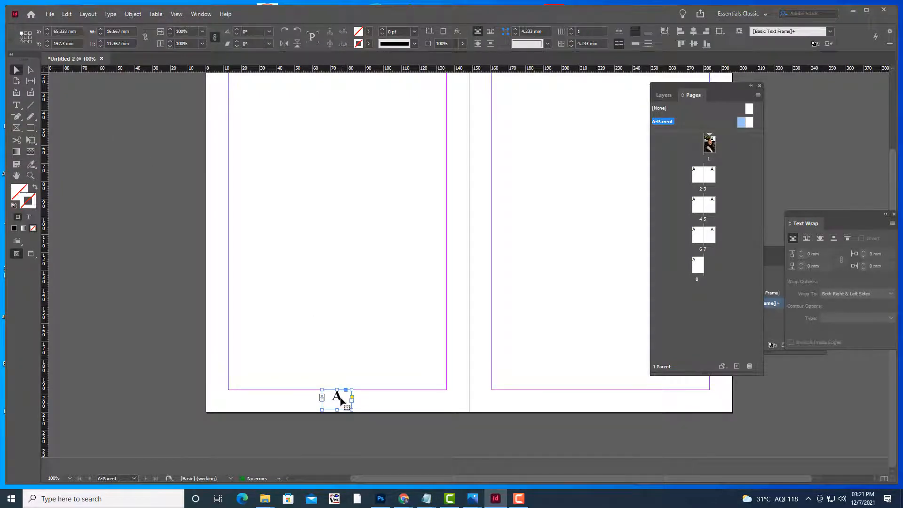
{"action": "left_click_drag", "start_coordinate": [340, 399], "coordinate": [600, 399]}
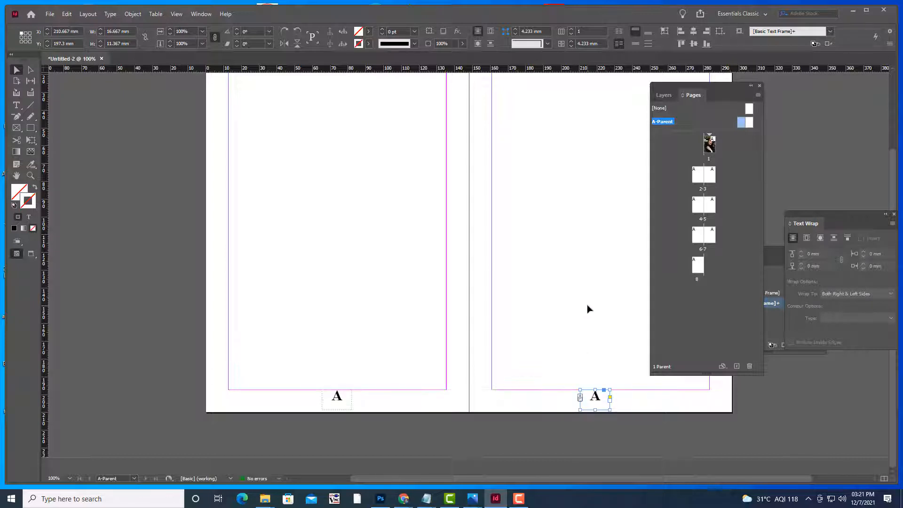
{"action": "scroll", "coordinate": [583, 305], "scroll_direction": "up", "scroll_amount": 5}
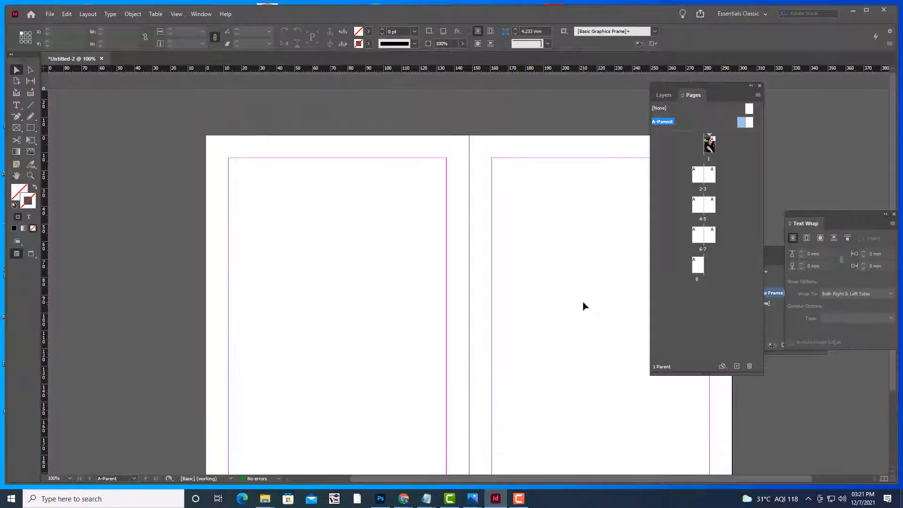
{"action": "key", "text": "ctrl+minus"}
{"action": "key", "text": "ctrl+minus"}
{"action": "key", "text": "ctrl+minus"}
{"action": "key", "text": "ctrl+equal"}
{"action": "key", "text": "ctrl+equal"}
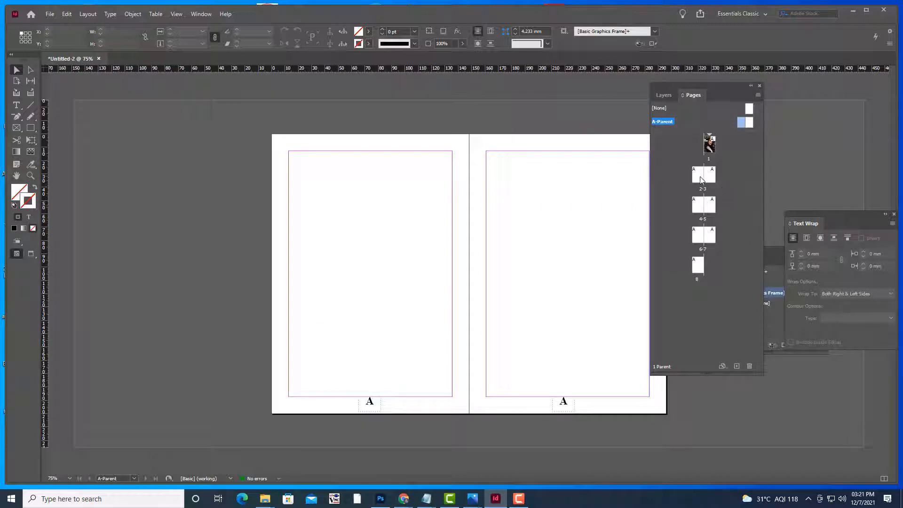
{"action": "double_click", "coordinate": [701, 179]}
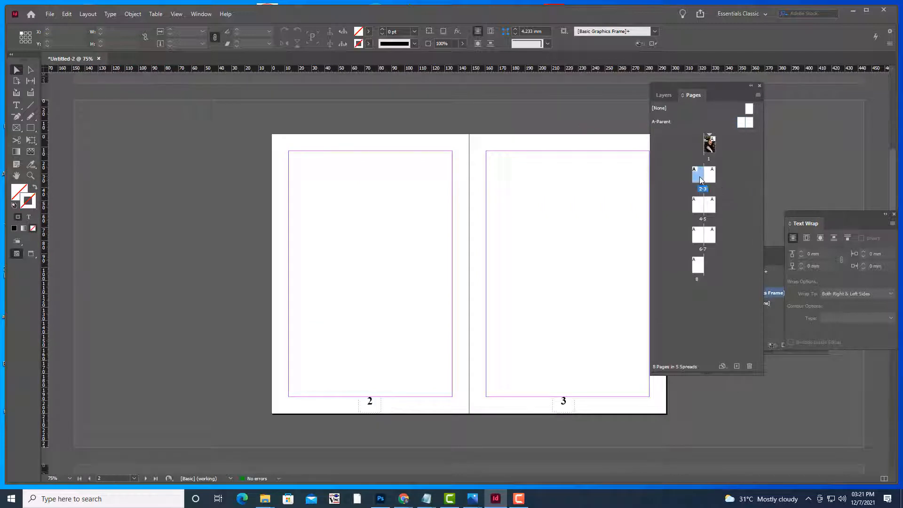
{"action": "double_click", "coordinate": [710, 149]}
{"action": "scroll", "coordinate": [644, 237], "scroll_direction": "down", "scroll_amount": 15}
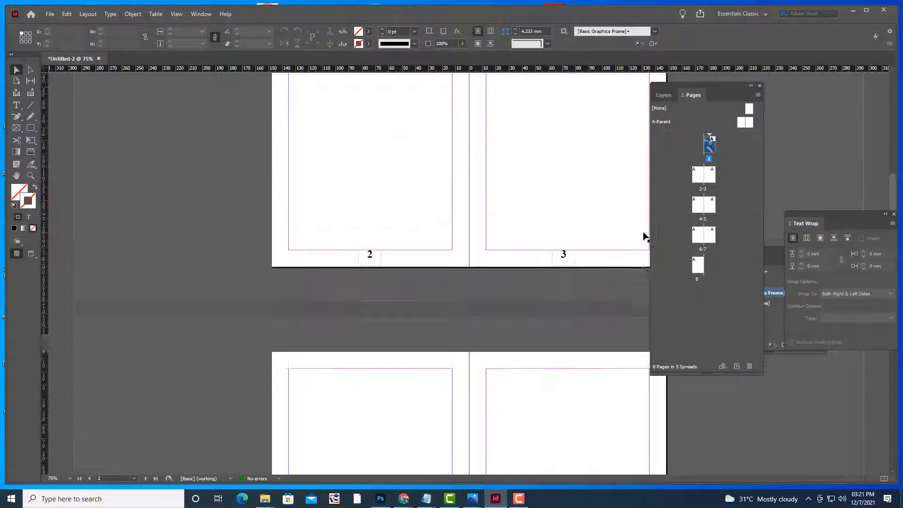
{"action": "scroll", "coordinate": [644, 237], "scroll_direction": "down", "scroll_amount": 6}
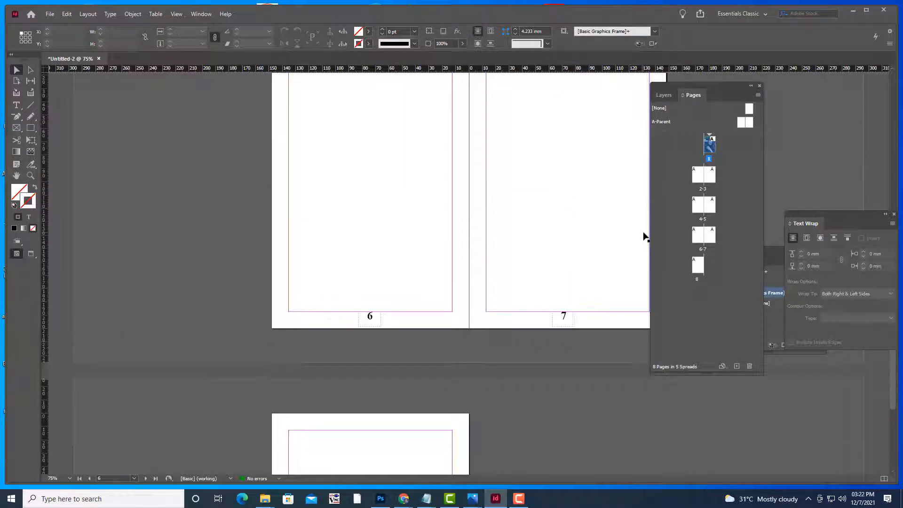
{"action": "scroll", "coordinate": [644, 236], "scroll_direction": "up", "scroll_amount": 10}
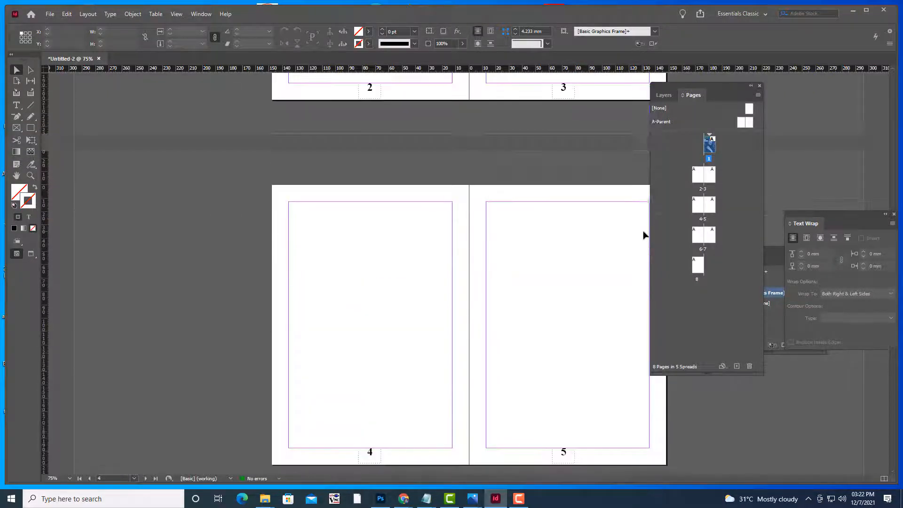
{"action": "scroll", "coordinate": [644, 234], "scroll_direction": "up", "scroll_amount": 8}
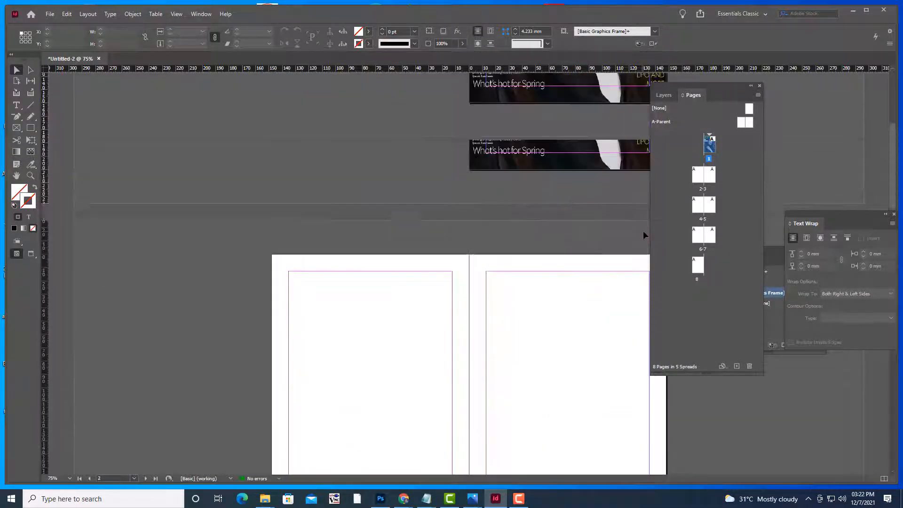
{"action": "scroll", "coordinate": [634, 306], "scroll_direction": "down", "scroll_amount": 2}
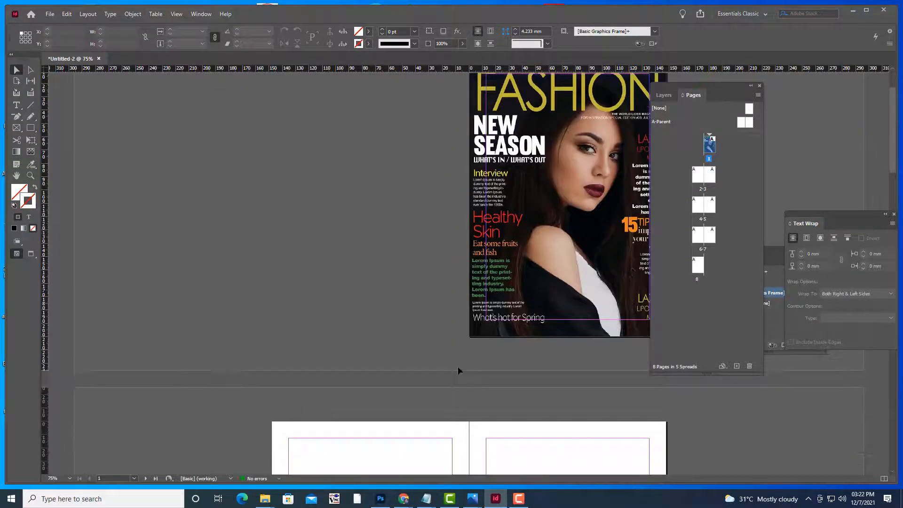
{"action": "key", "text": "w"}
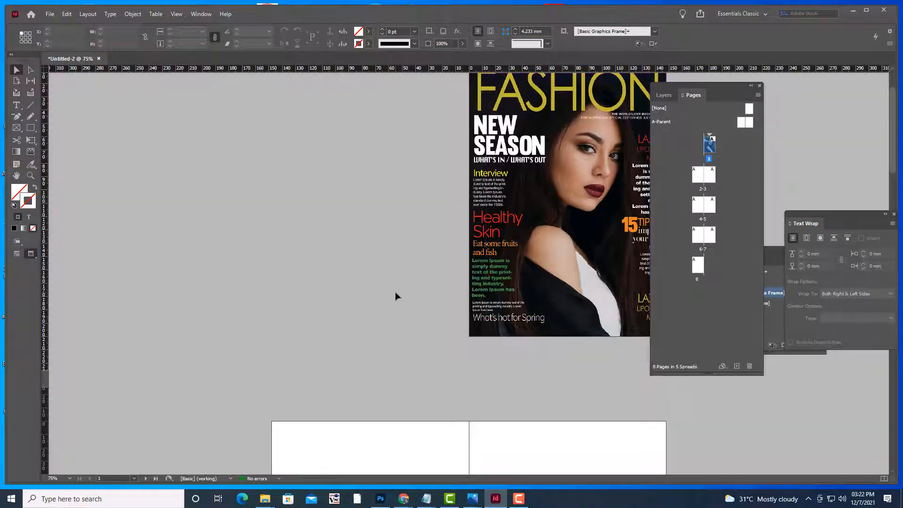
{"action": "key", "text": "w"}
{"action": "scroll", "coordinate": [398, 291], "scroll_direction": "down", "scroll_amount": 15}
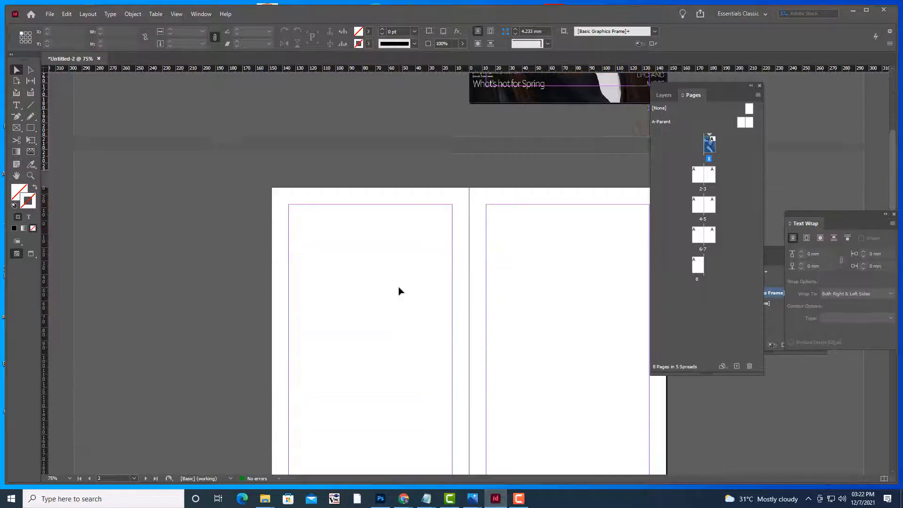
{"action": "scroll", "coordinate": [398, 291], "scroll_direction": "up", "scroll_amount": 3}
{"action": "key", "text": "ctrl+minus"}
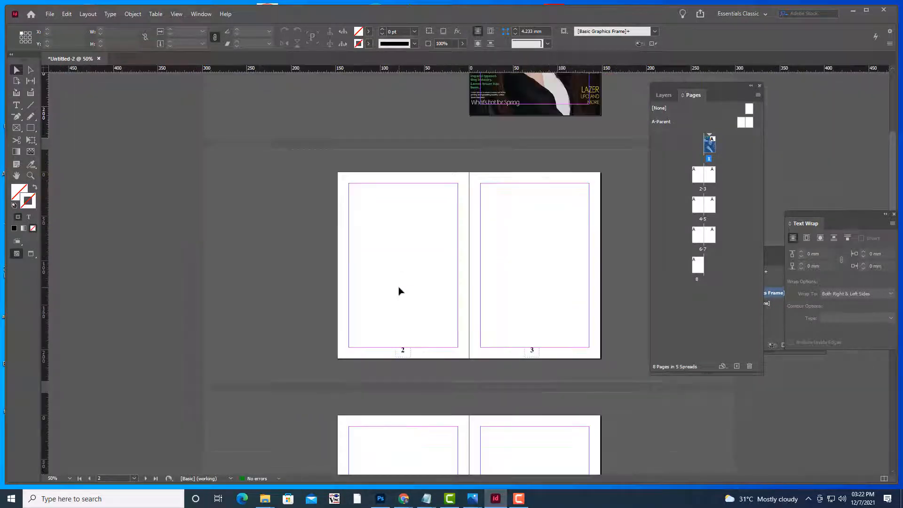
{"action": "key", "text": "ctrl+equal"}
{"action": "scroll", "coordinate": [398, 289], "scroll_direction": "down", "scroll_amount": 3}
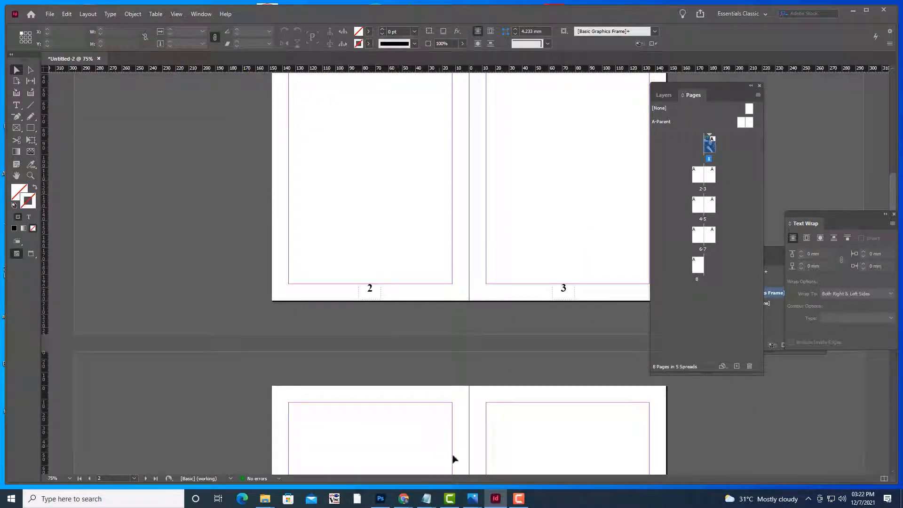
Open FASHION2.png from MAGAZINEBOOK in Photoshop at 50% and move the Layers panel beside it
{"action": "mouse_move", "coordinate": [390, 499]}
{"action": "left_click", "coordinate": [383, 452]}
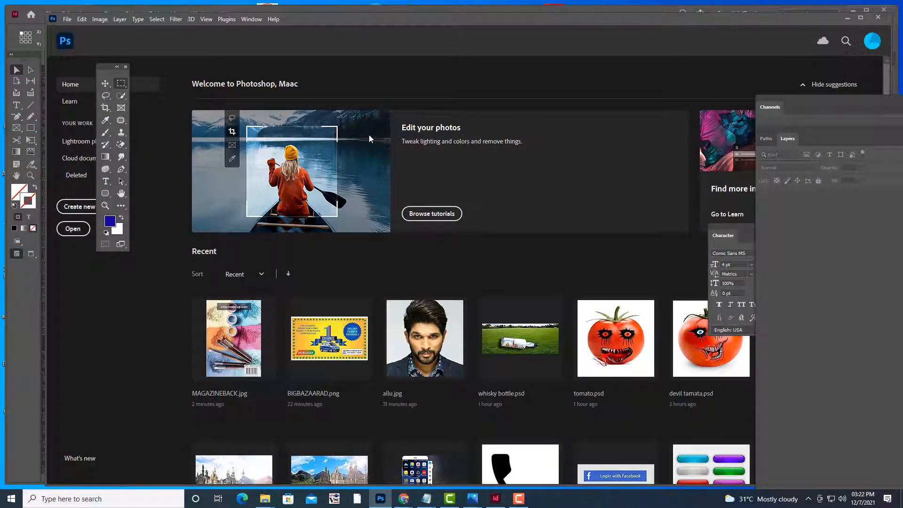
{"action": "key", "text": "ctrl+o"}
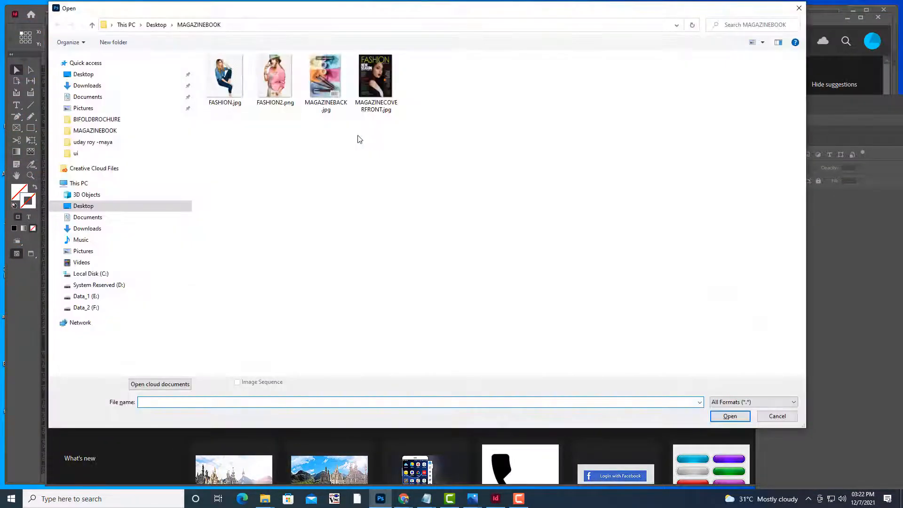
{"action": "left_click", "coordinate": [290, 103]}
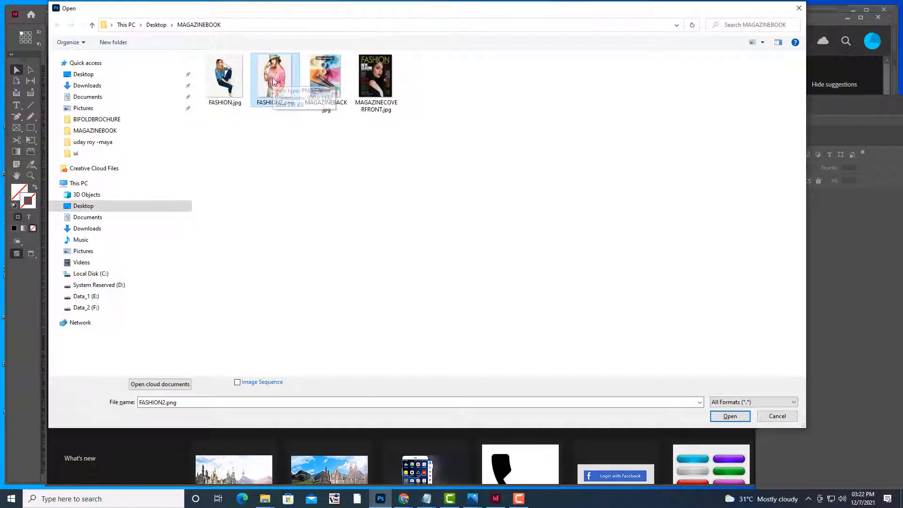
{"action": "left_click", "coordinate": [723, 415]}
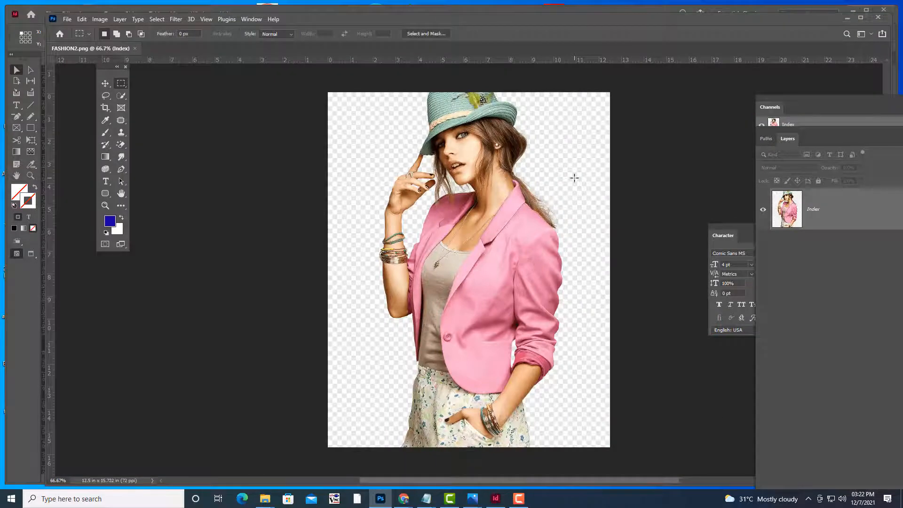
{"action": "key", "text": "ctrl+minus"}
{"action": "key", "text": "ctrl+minus"}
{"action": "key", "text": "ctrl+plus"}
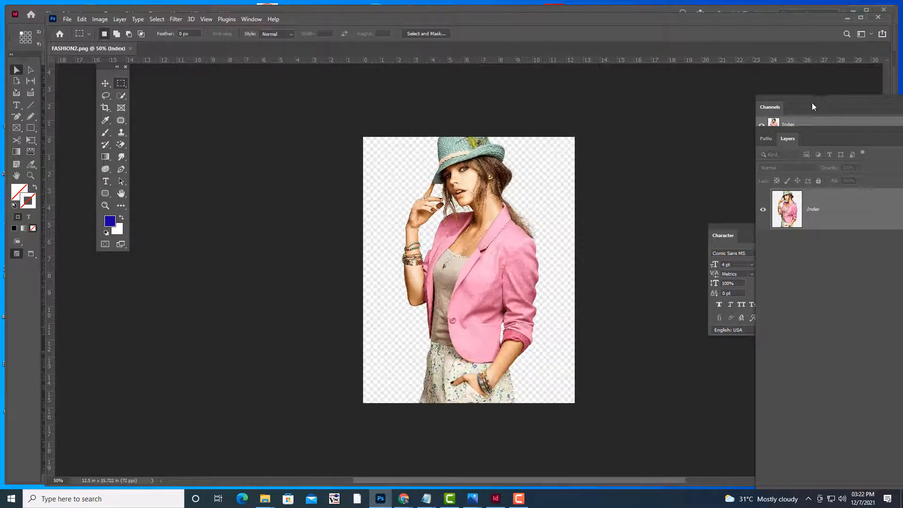
{"action": "left_click_drag", "start_coordinate": [783, 130], "coordinate": [612, 75]}
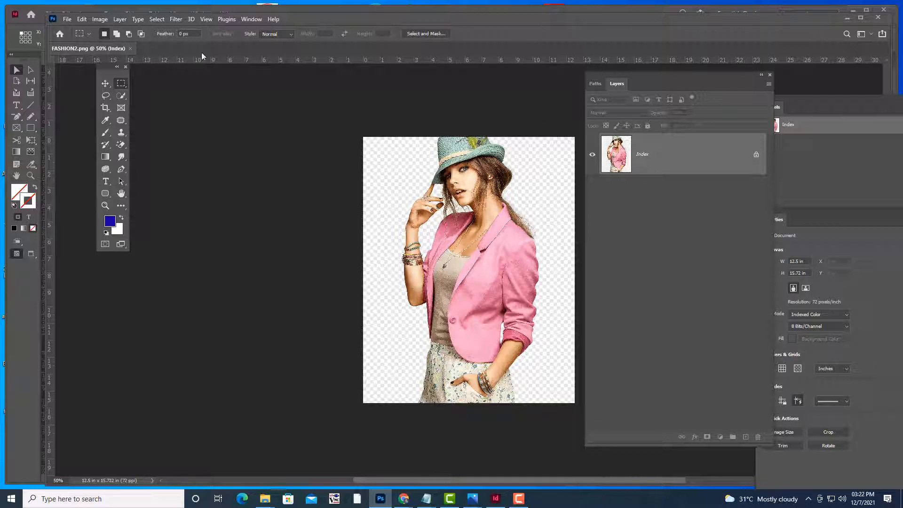
Convert FASHION2 to RGB Color and turn the Background into an editable Layer 0
{"action": "left_click", "coordinate": [100, 20]}
{"action": "mouse_move", "coordinate": [103, 32]}
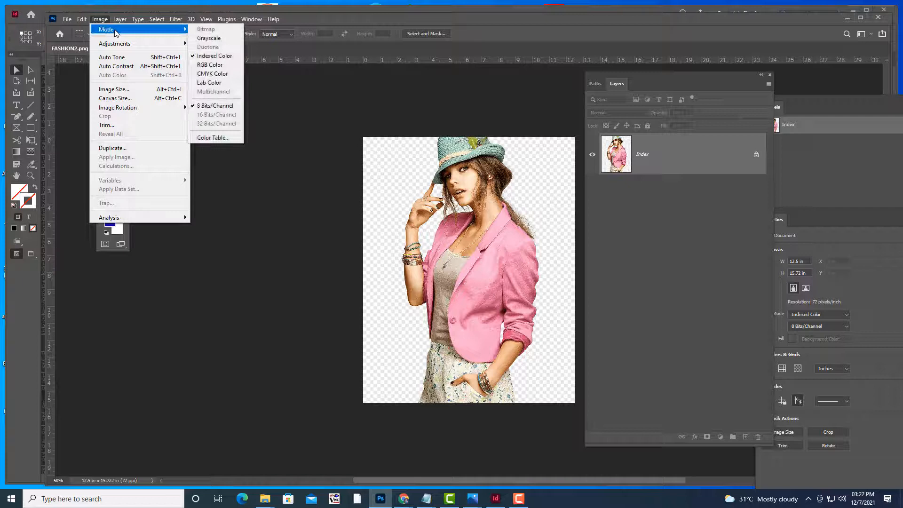
{"action": "left_click", "coordinate": [218, 68]}
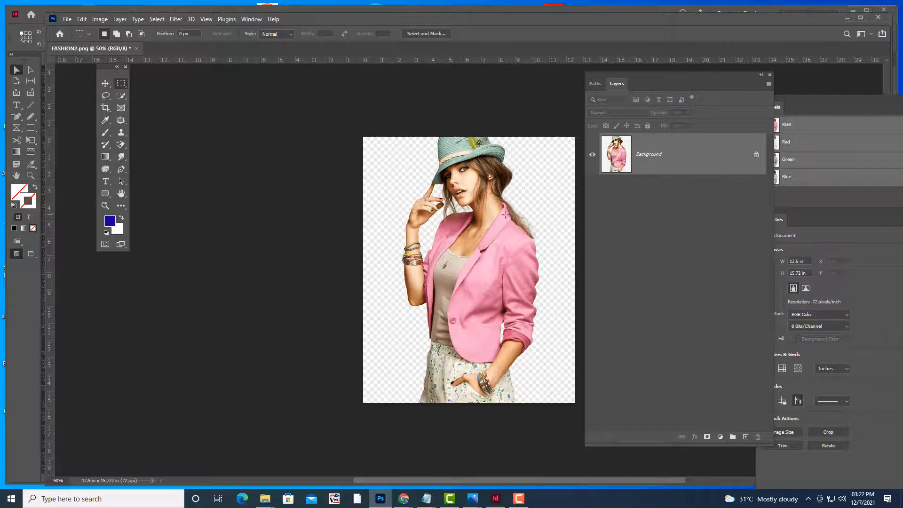
{"action": "double_click", "coordinate": [655, 160]}
{"action": "left_click", "coordinate": [645, 151]}
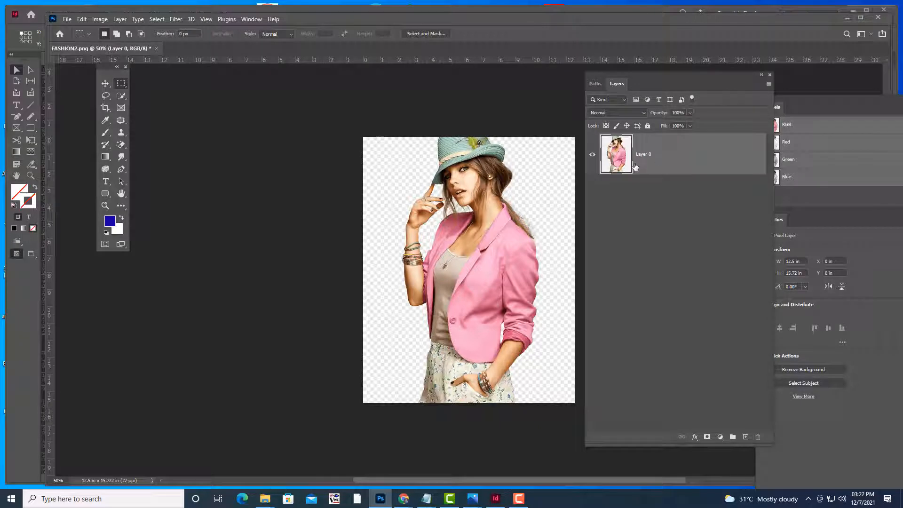
Quick-select the woman, invert the selection, and delete the white fringe around her
{"action": "left_click", "coordinate": [121, 95]}
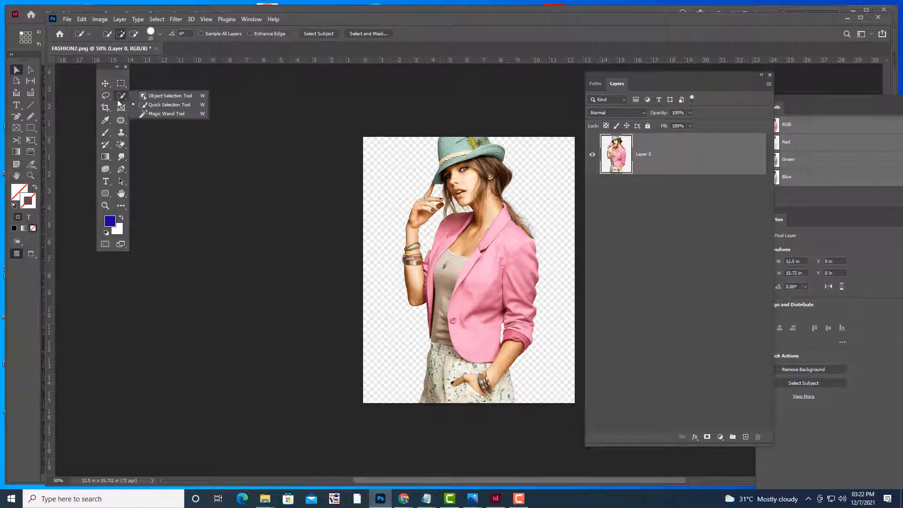
{"action": "left_click", "coordinate": [145, 107]}
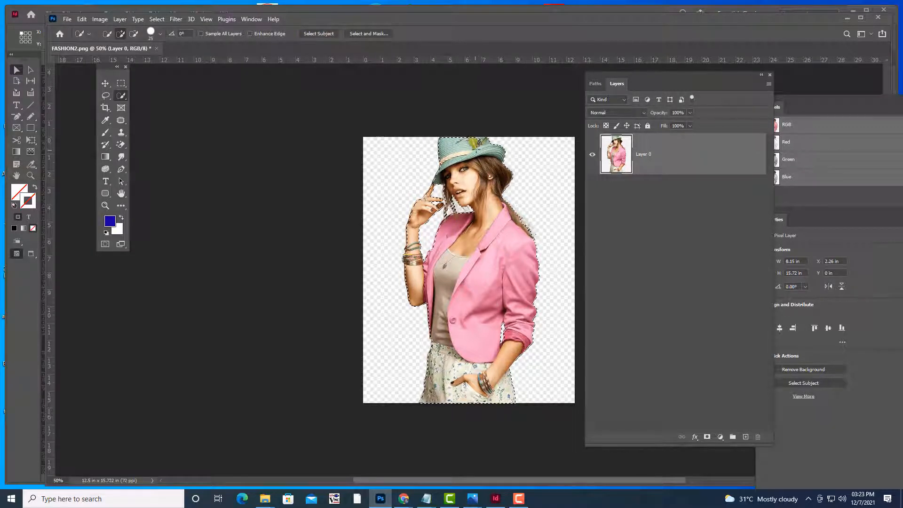
{"action": "key", "text": "ctrl+plus"}
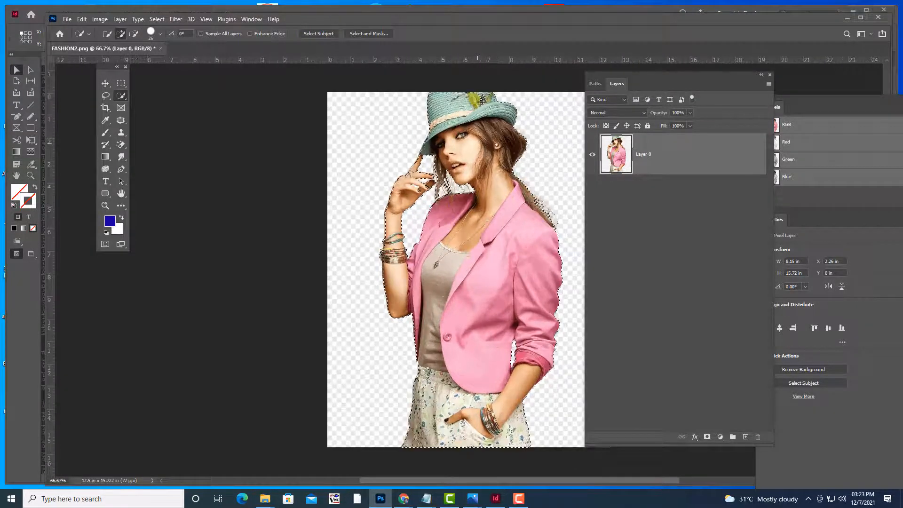
{"action": "right_click", "coordinate": [121, 96]}
{"action": "left_click", "coordinate": [146, 104]}
{"action": "key", "text": "ctrl+shift+i"}
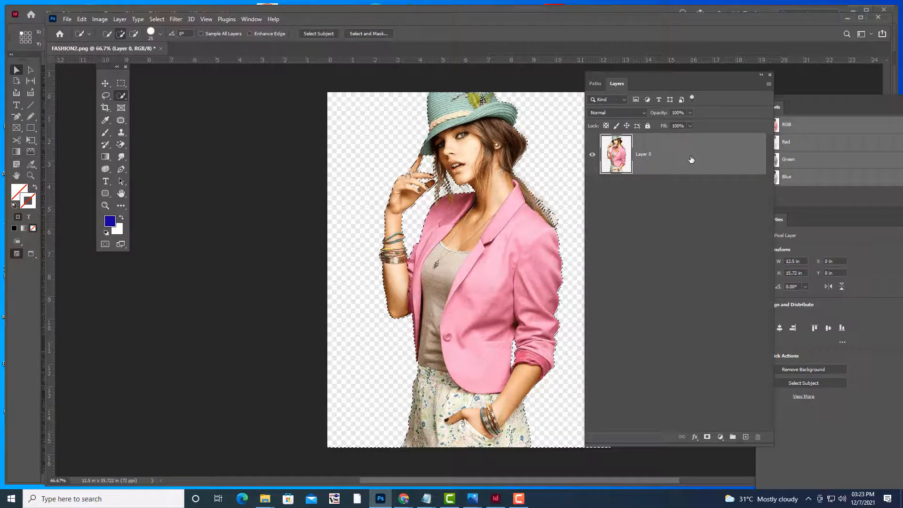
{"action": "key", "text": "Delete"}
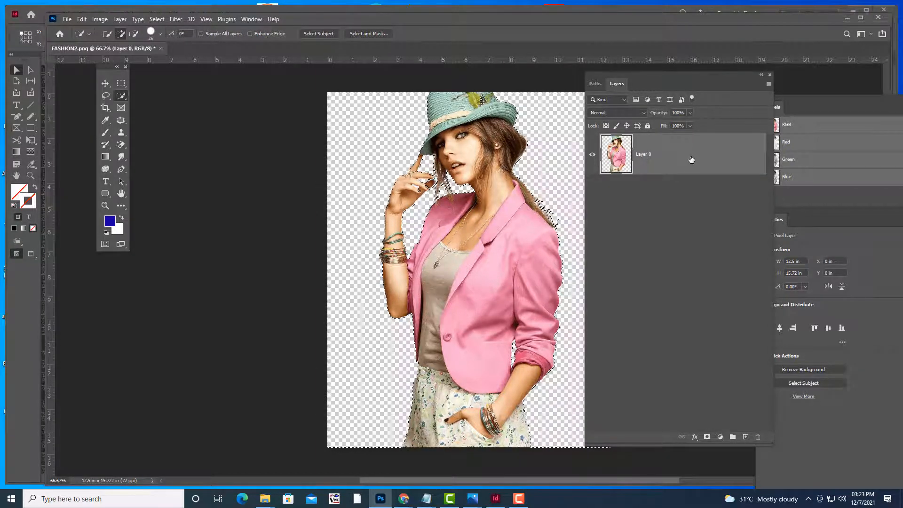
Deselect, then crop FASHION2.png to a tall rectangular marquee tightly framing the woman
{"action": "key", "text": "ctrl+d"}
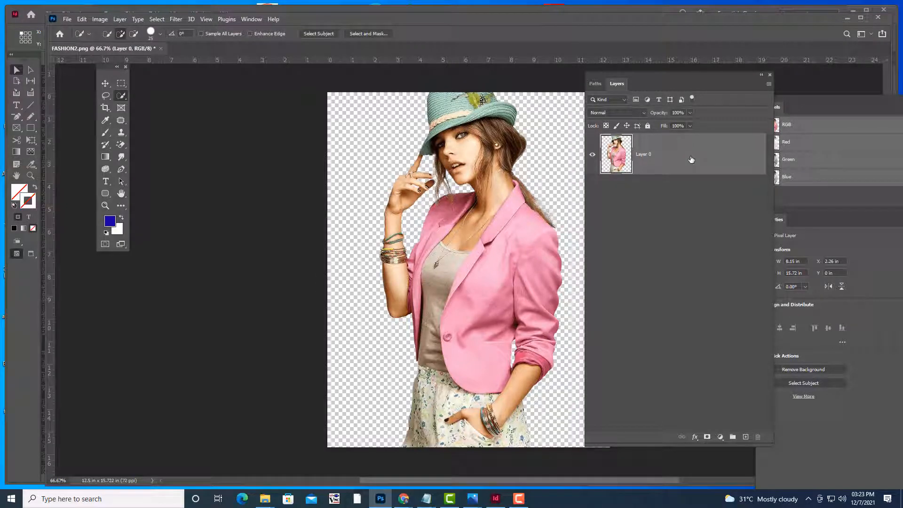
{"action": "key", "text": "ctrl+minus"}
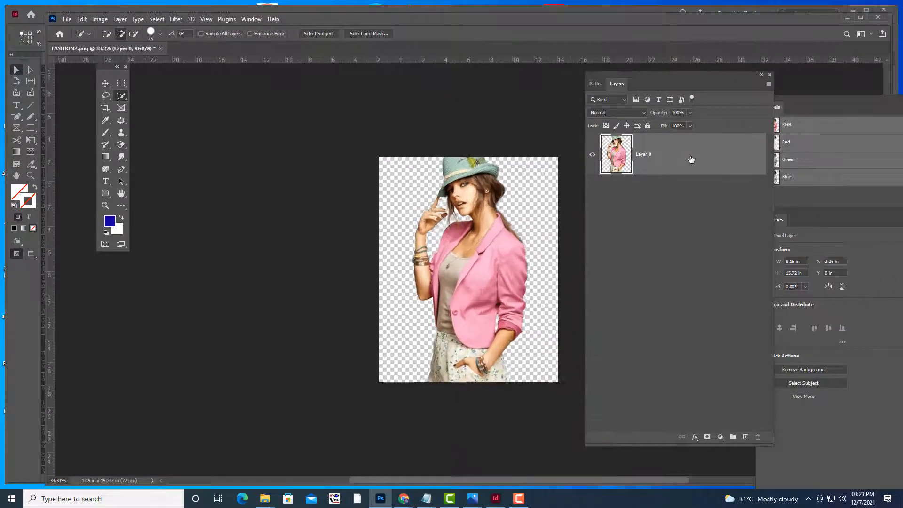
{"action": "left_click", "coordinate": [67, 20]}
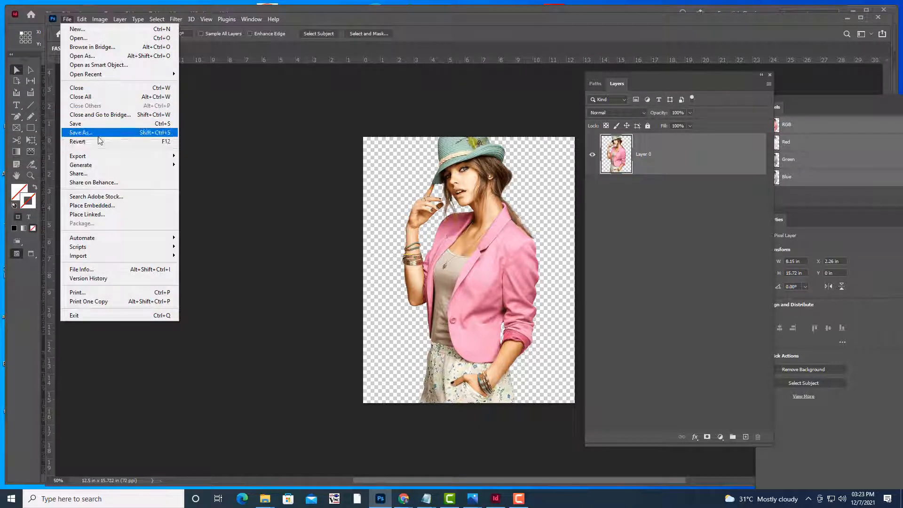
{"action": "left_click", "coordinate": [455, 111]}
{"action": "left_click", "coordinate": [121, 84]}
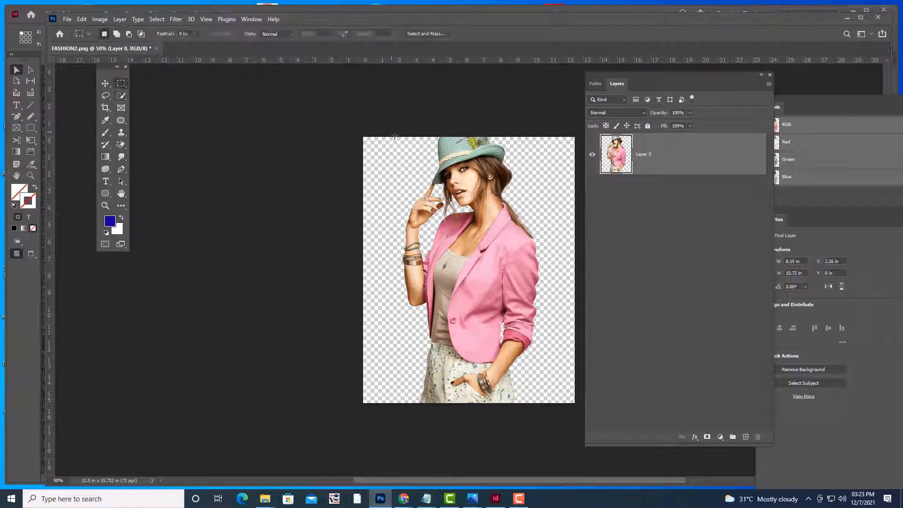
{"action": "left_click_drag", "start_coordinate": [395, 136], "coordinate": [542, 408]}
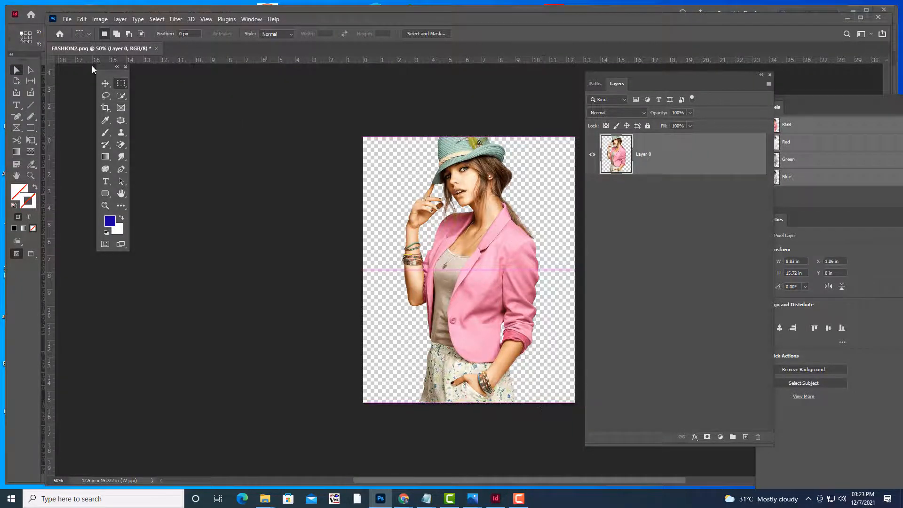
{"action": "left_click", "coordinate": [96, 20]}
{"action": "left_click", "coordinate": [103, 116]}
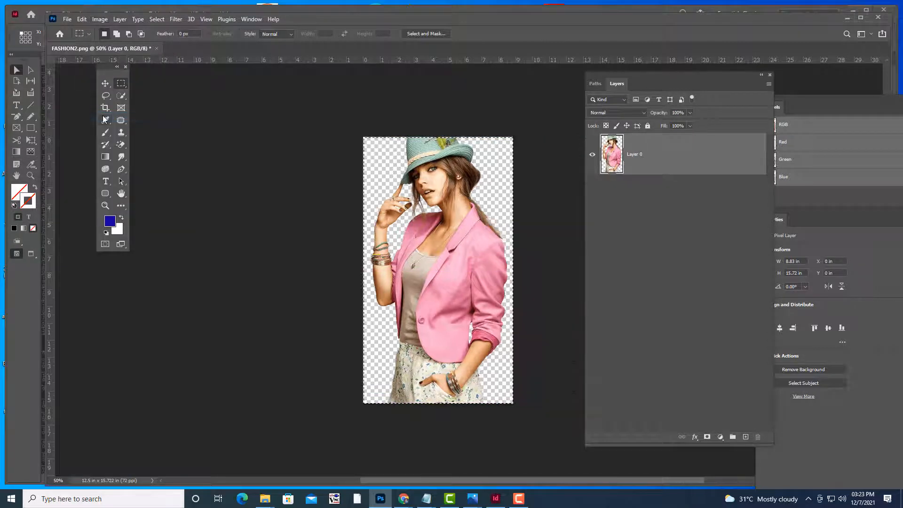
{"action": "left_click", "coordinate": [67, 20]}
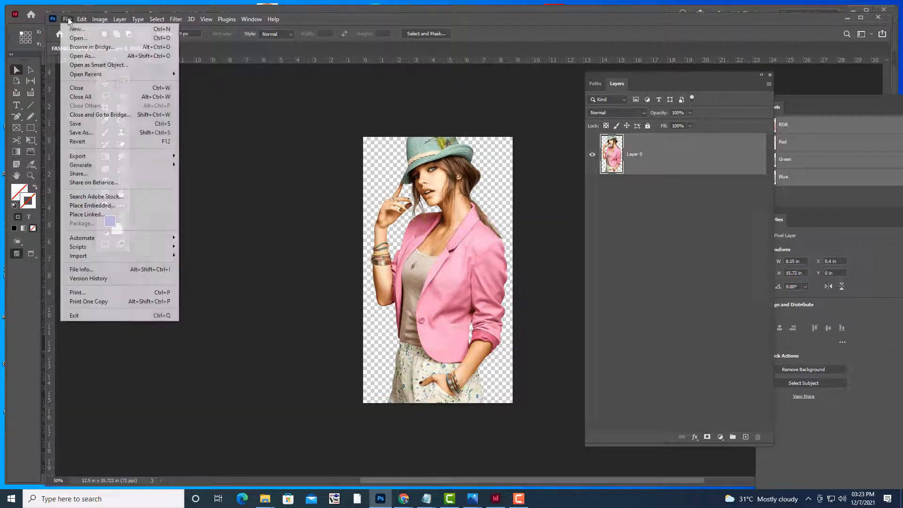
Save the cropped image as FASHION1.psd in Photoshop format in the MAGAZINEBOOK folder
{"action": "left_click", "coordinate": [84, 132]}
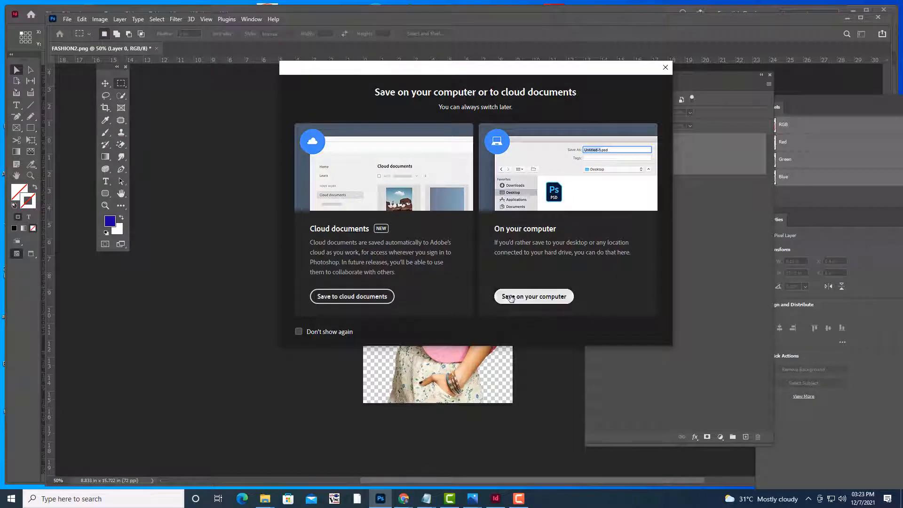
{"action": "left_click", "coordinate": [510, 297]}
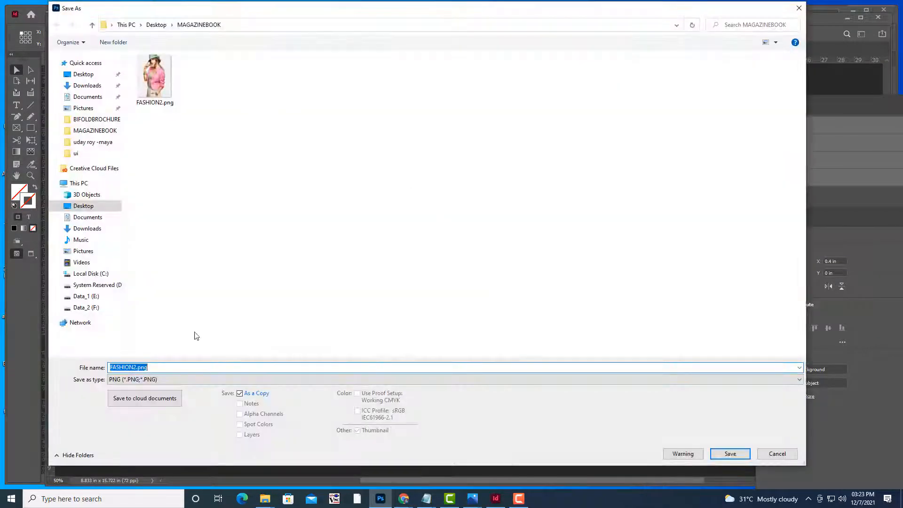
{"action": "left_click", "coordinate": [172, 379]}
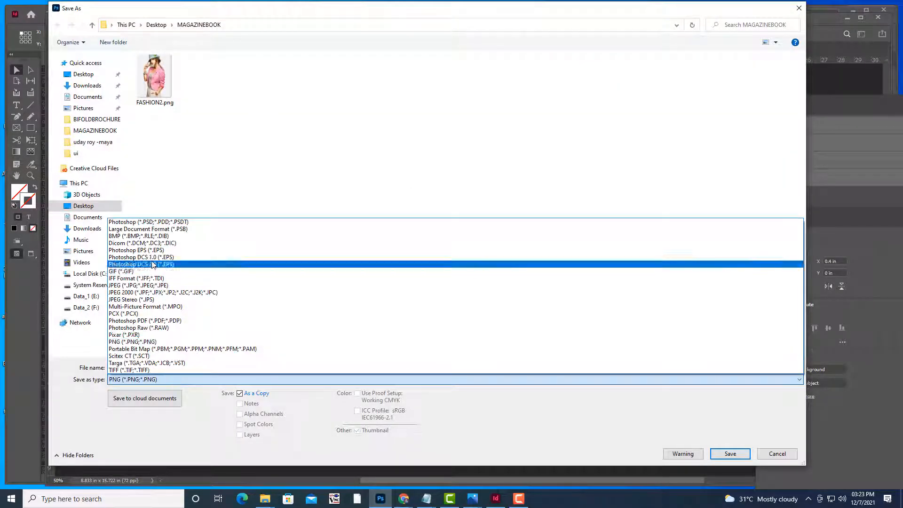
{"action": "left_click", "coordinate": [148, 221]}
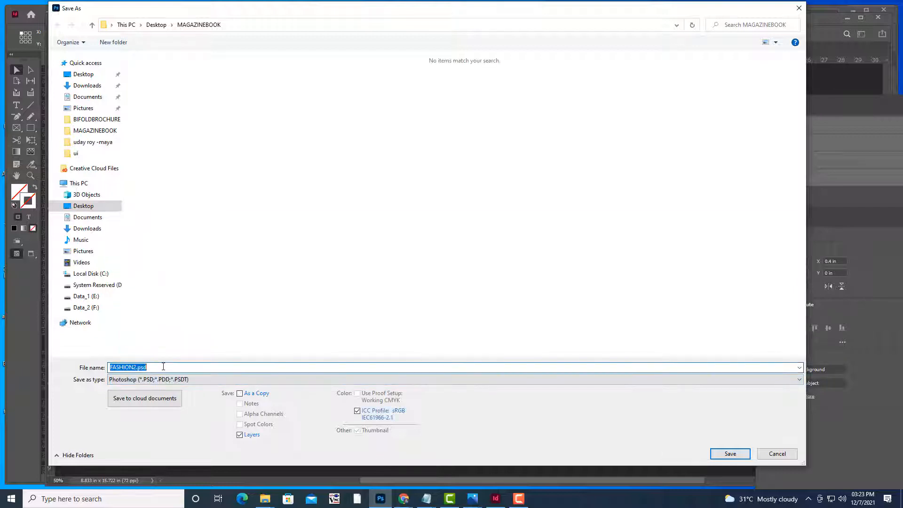
{"action": "left_click_drag", "start_coordinate": [163, 367], "coordinate": [133, 367]}
{"action": "type", "text": "1"}
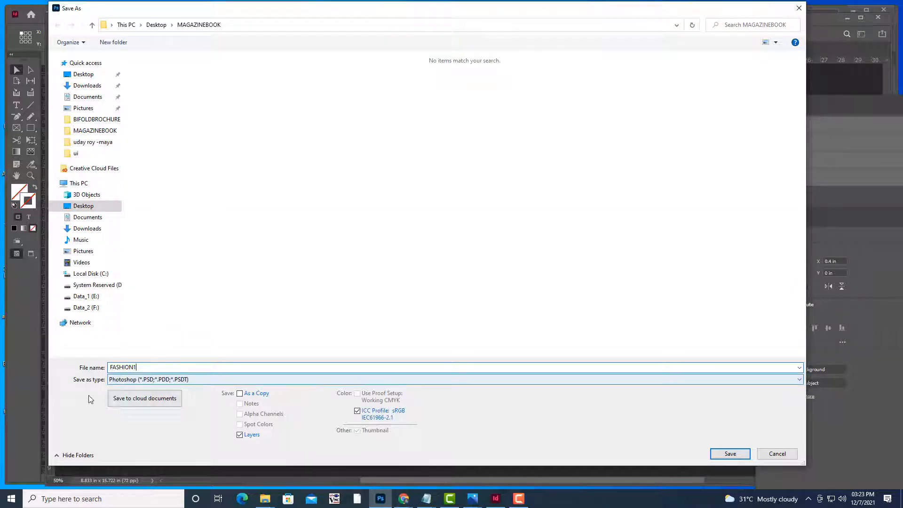
{"action": "left_click", "coordinate": [729, 453]}
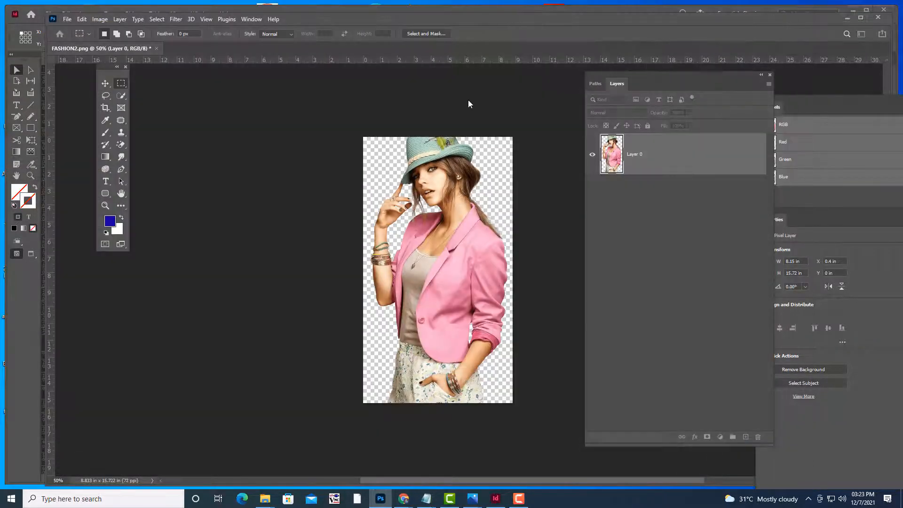
{"action": "left_click", "coordinate": [560, 138]}
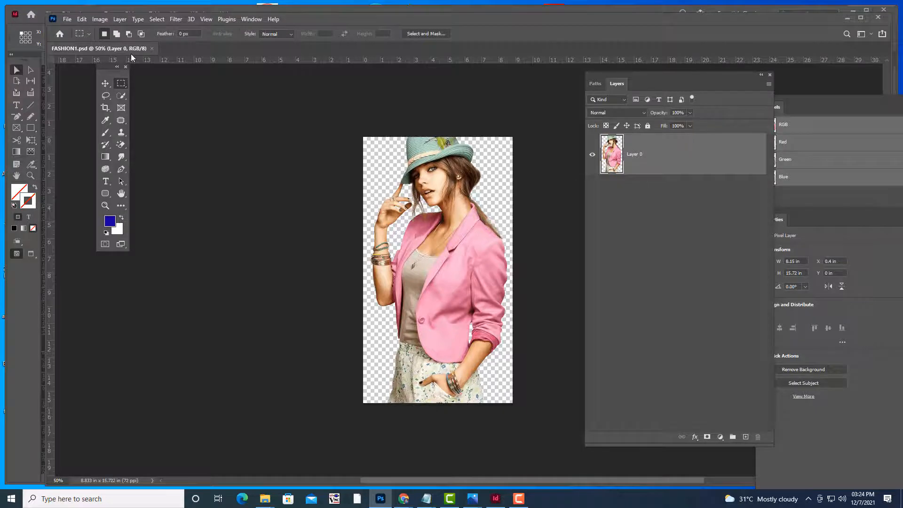
Open FASHION.jpg, the seated denim model, from the MAGAZINEBOOK folder with Ctrl+O
{"action": "key", "text": "ctrl+o"}
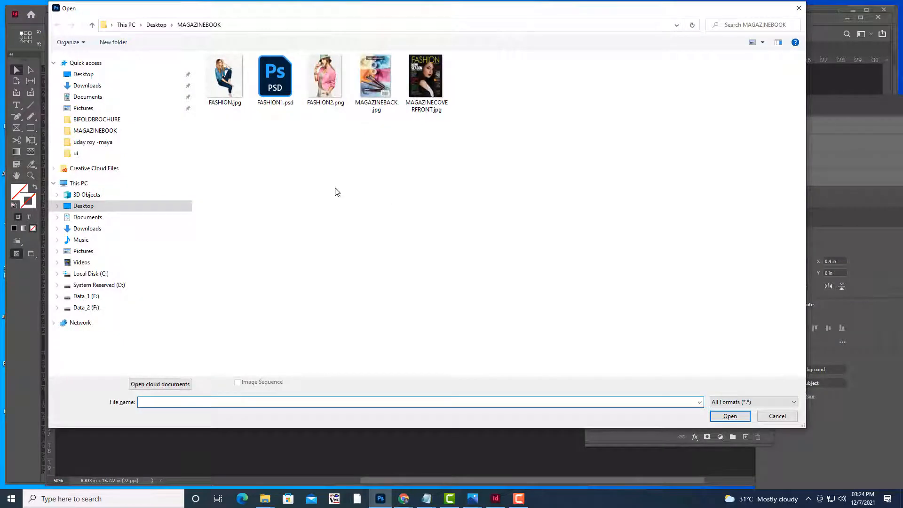
{"action": "left_click", "coordinate": [231, 83]}
{"action": "left_click", "coordinate": [730, 416]}
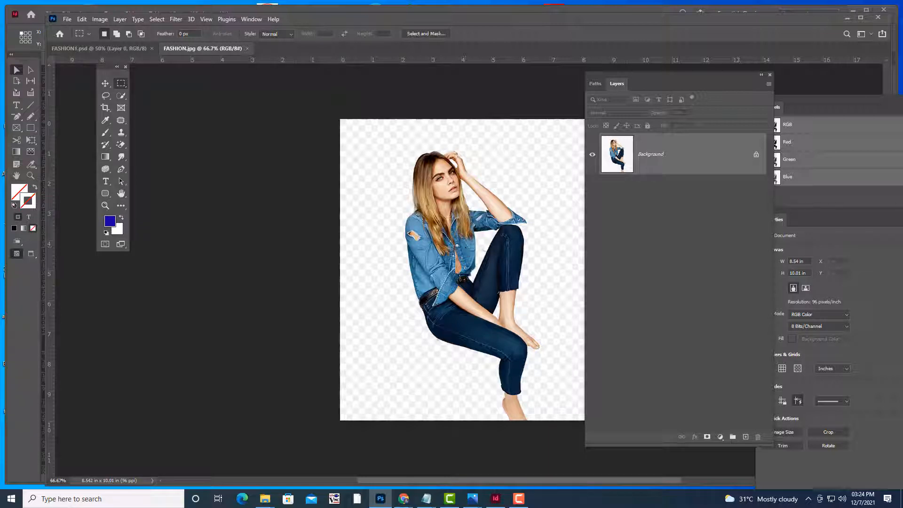
Convert Background to Layer 0, quick-select the woman, invert, and delete the white surroundings
{"action": "double_click", "coordinate": [673, 157]}
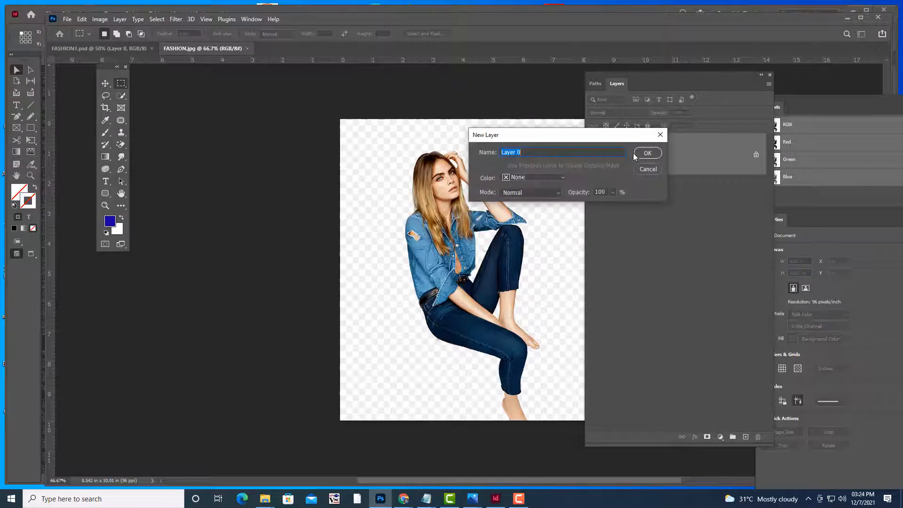
{"action": "key", "text": "Return"}
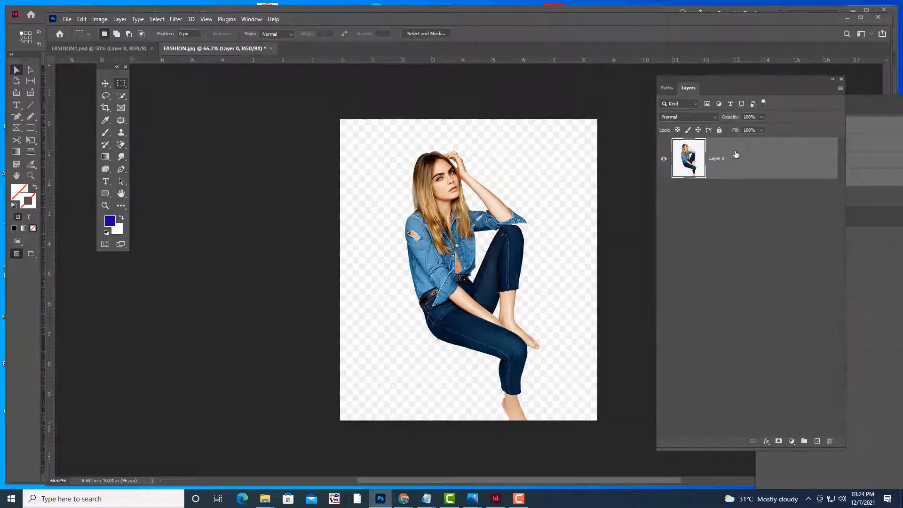
{"action": "left_click", "coordinate": [124, 97]}
{"action": "left_click", "coordinate": [156, 103]}
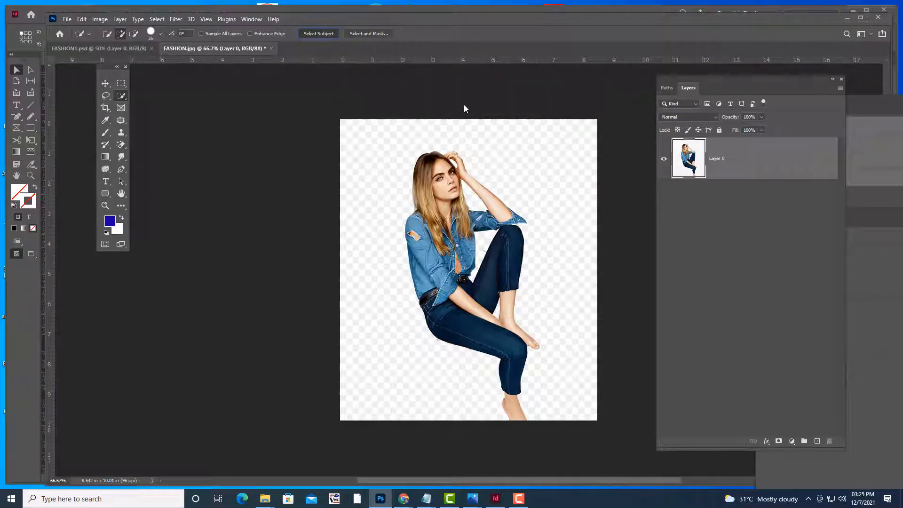
{"action": "left_click", "coordinate": [156, 19]}
{"action": "left_click", "coordinate": [186, 54]}
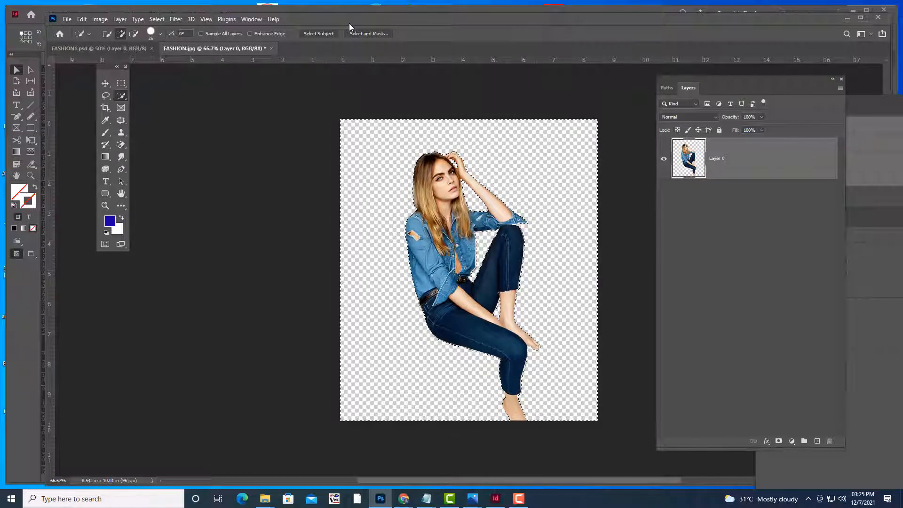
{"action": "key", "text": "ctrl+d"}
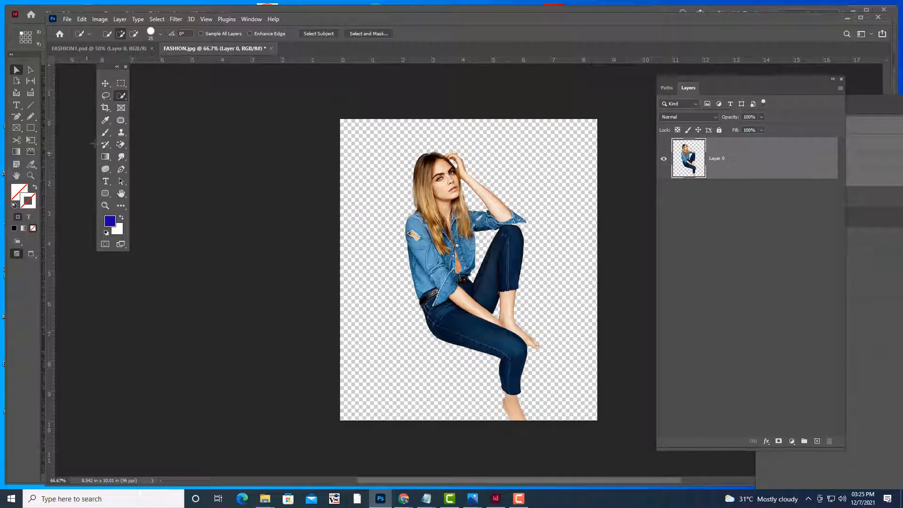
{"action": "left_click", "coordinate": [105, 83]}
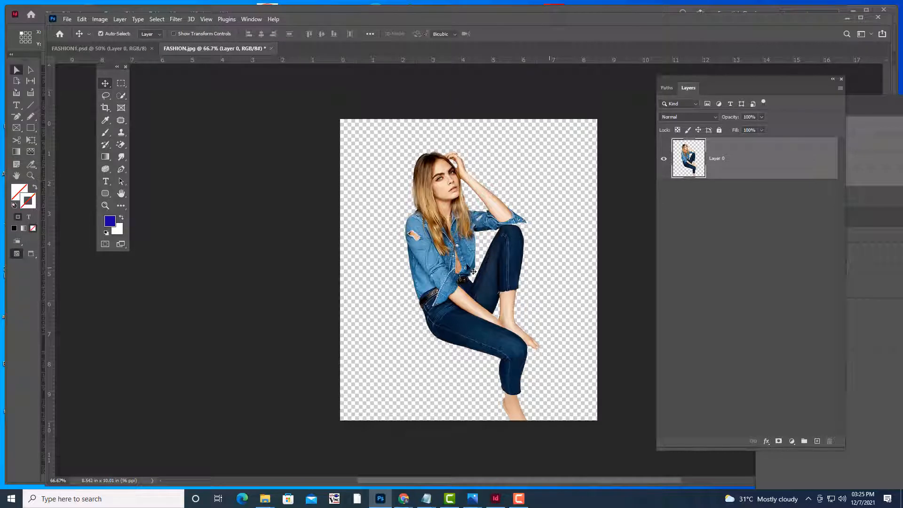
Flip the denim model's layer horizontally with Free Transform
{"action": "key", "text": "ctrl+t"}
{"action": "right_click", "coordinate": [473, 250]}
{"action": "left_click", "coordinate": [502, 408]}
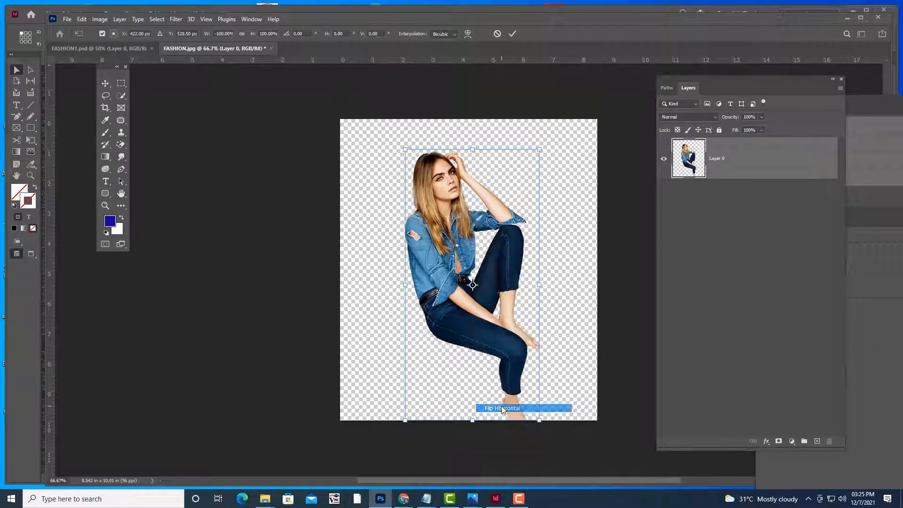
{"action": "key", "text": "Return"}
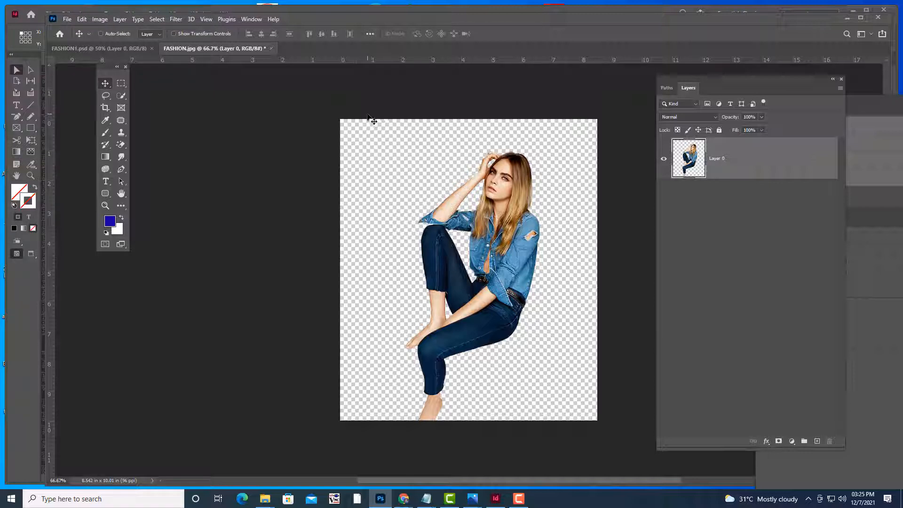
Trim transparent pixels so the canvas fits her tightly at 4.479 x 9.01 in
{"action": "left_click", "coordinate": [99, 20]}
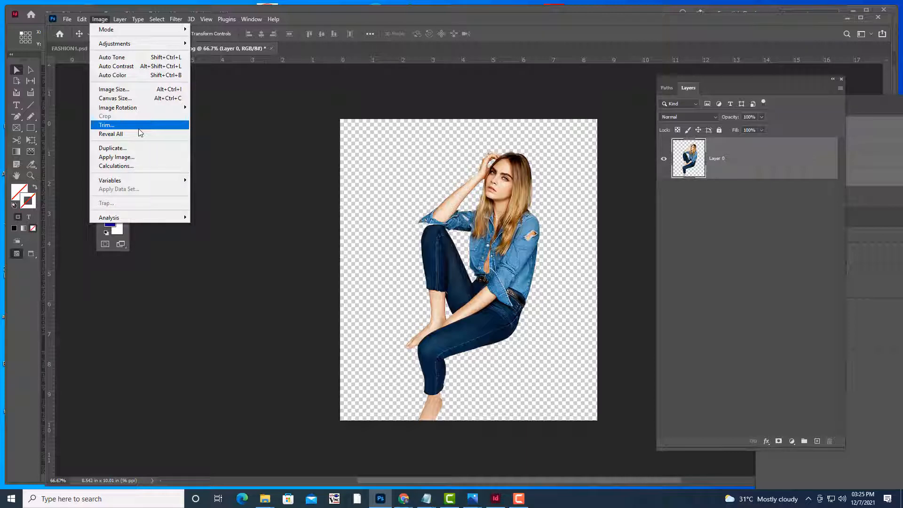
{"action": "left_click", "coordinate": [100, 19]}
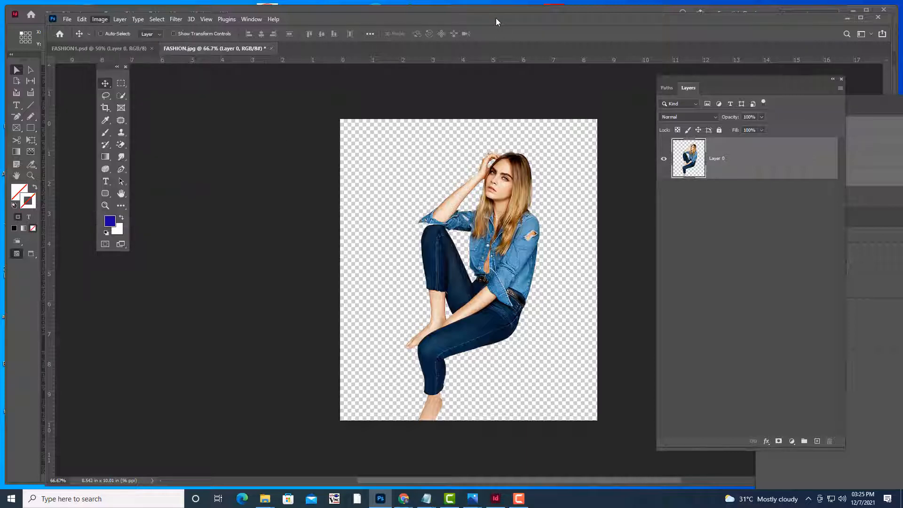
{"action": "left_click", "coordinate": [101, 19]}
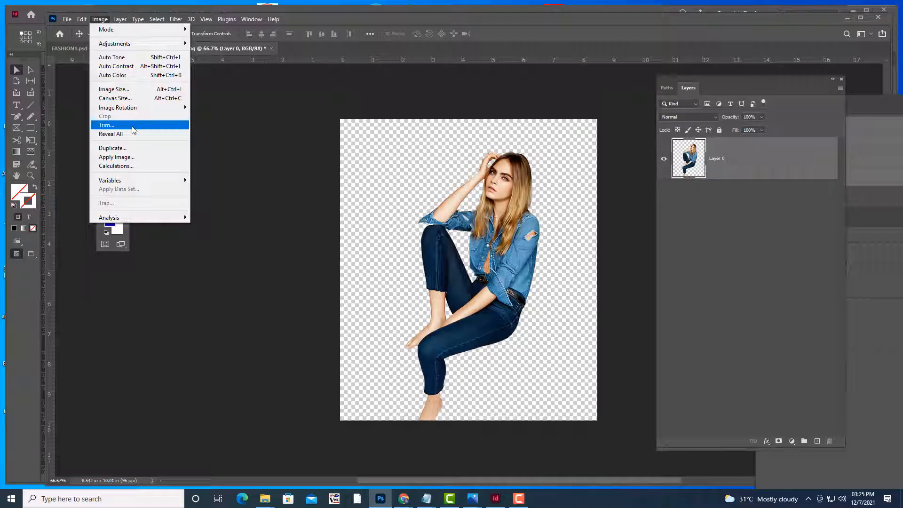
{"action": "left_click", "coordinate": [133, 130]}
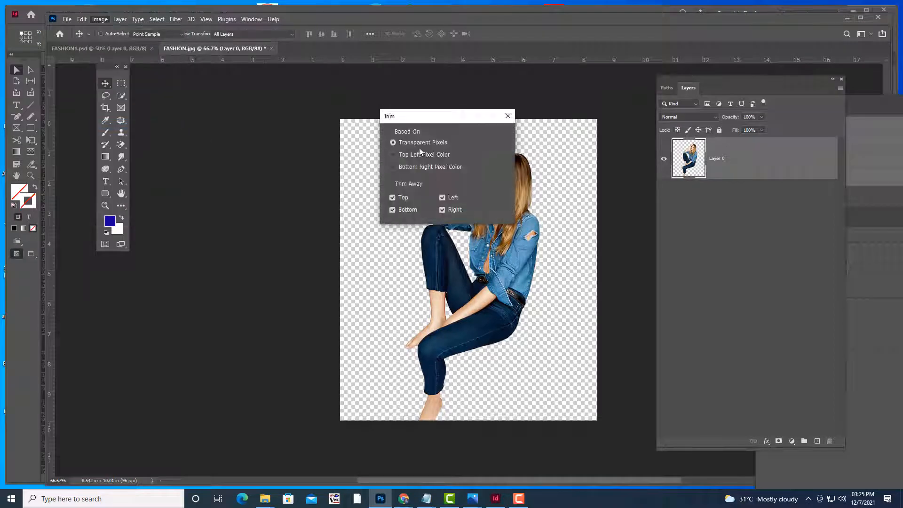
{"action": "left_click", "coordinate": [501, 138]}
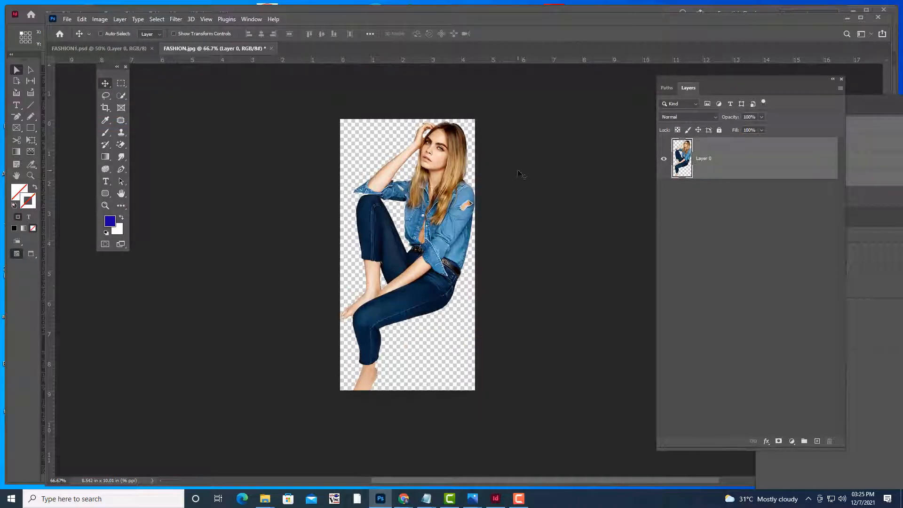
{"action": "left_click", "coordinate": [67, 19]}
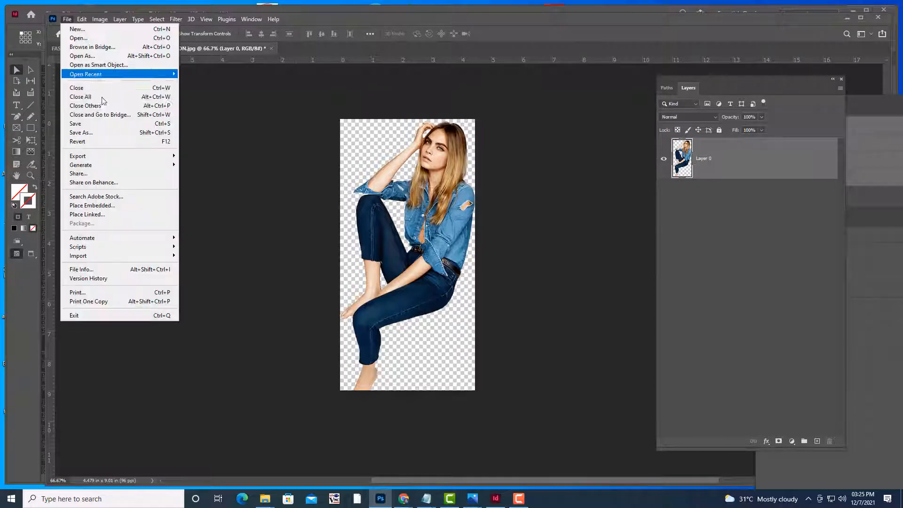
Save the flipped image on the computer as FASHION2.psd, then minimise Photoshop
{"action": "left_click", "coordinate": [90, 133]}
{"action": "left_click", "coordinate": [513, 295]}
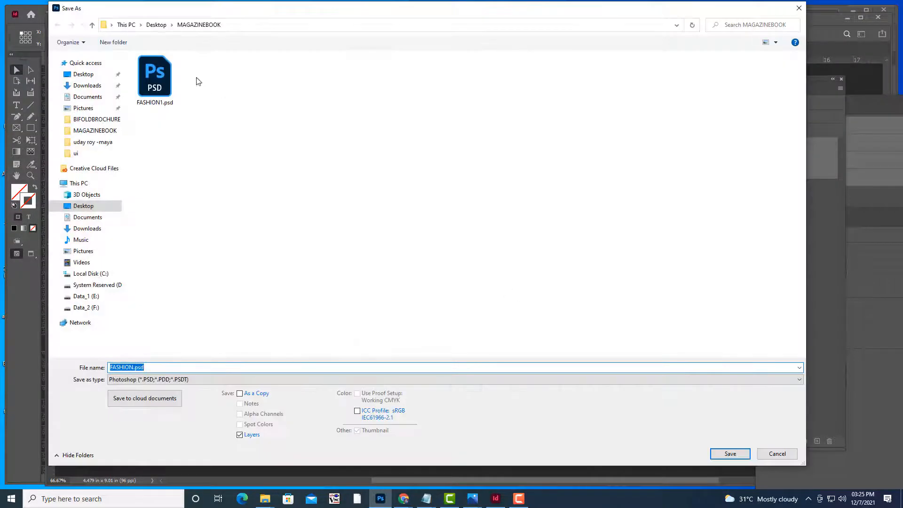
{"action": "left_click", "coordinate": [164, 77]}
{"action": "left_click", "coordinate": [185, 369]}
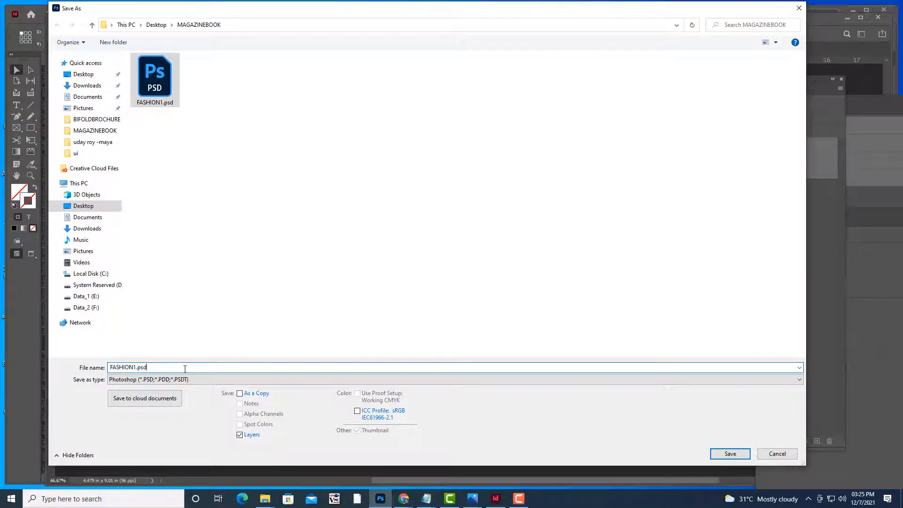
{"action": "key", "text": "BackSpace"}
{"action": "key", "text": "BackSpace"}
{"action": "key", "text": "BackSpace"}
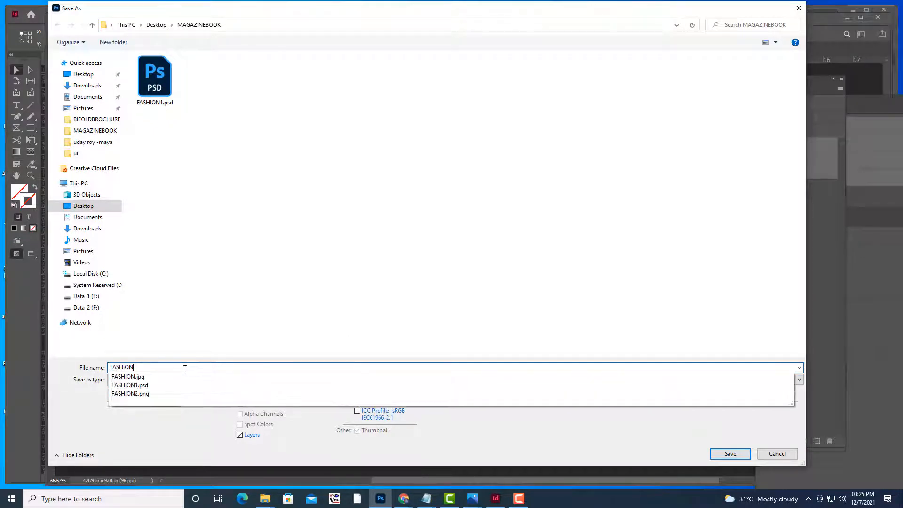
{"action": "type", "text": "2"}
{"action": "left_click", "coordinate": [96, 390]}
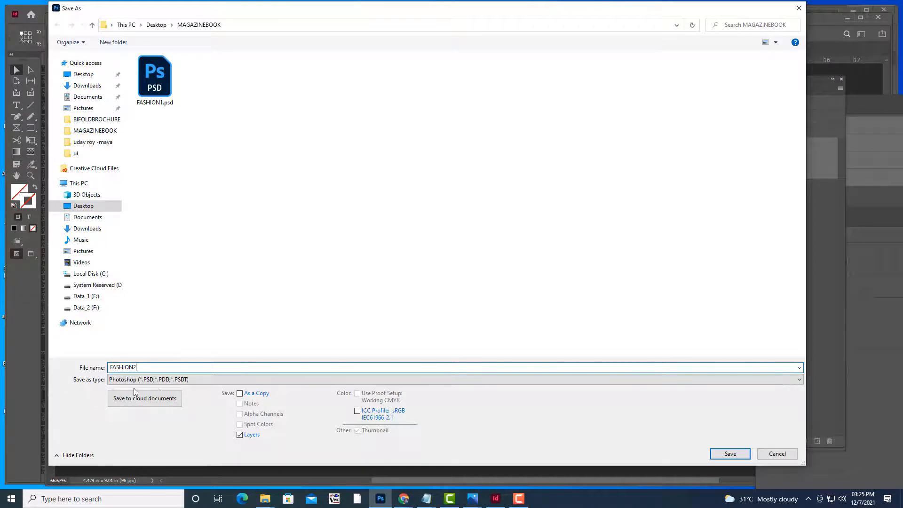
{"action": "left_click", "coordinate": [730, 453]}
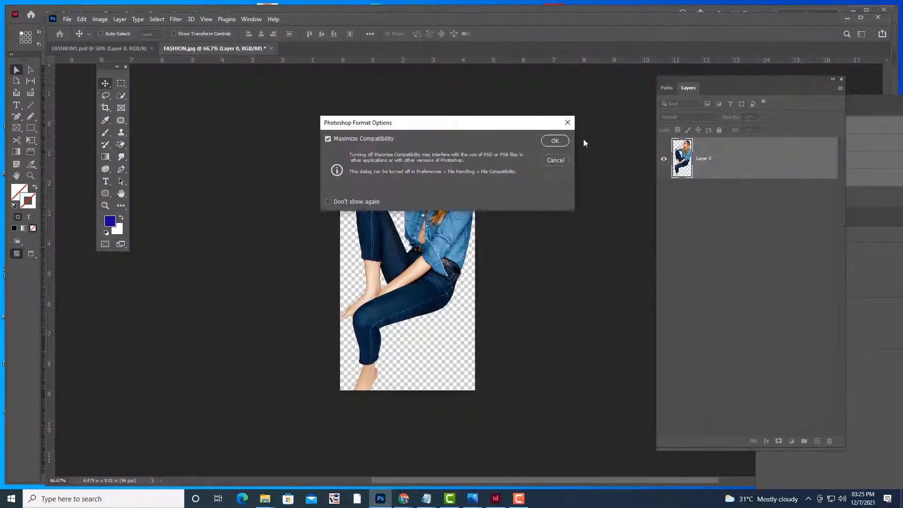
{"action": "left_click", "coordinate": [554, 141]}
{"action": "left_click", "coordinate": [848, 19]}
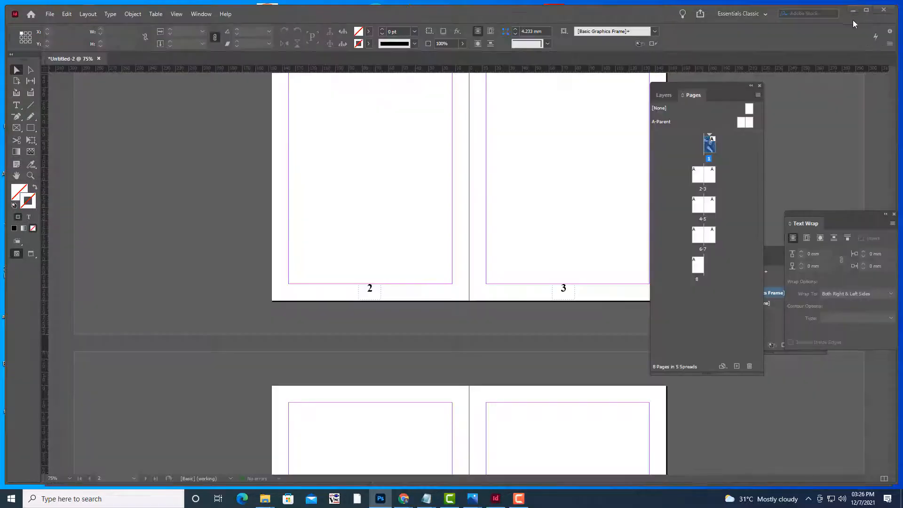
Go to the 2-3 spread, fit and zoom out on it, and open the Layout menu
{"action": "scroll", "coordinate": [560, 162], "scroll_direction": "up", "scroll_amount": 8}
{"action": "scroll", "coordinate": [562, 162], "scroll_direction": "down", "scroll_amount": 8}
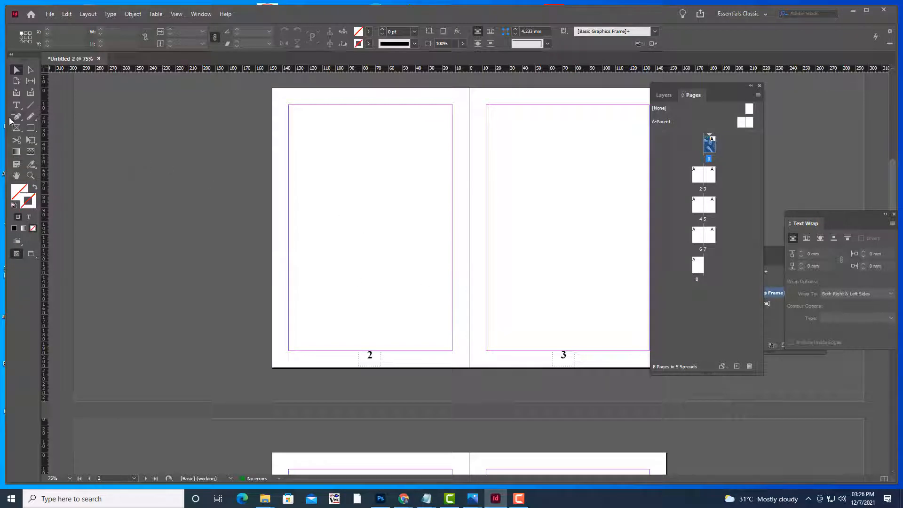
{"action": "scroll", "coordinate": [459, 214], "scroll_direction": "up", "scroll_amount": 1}
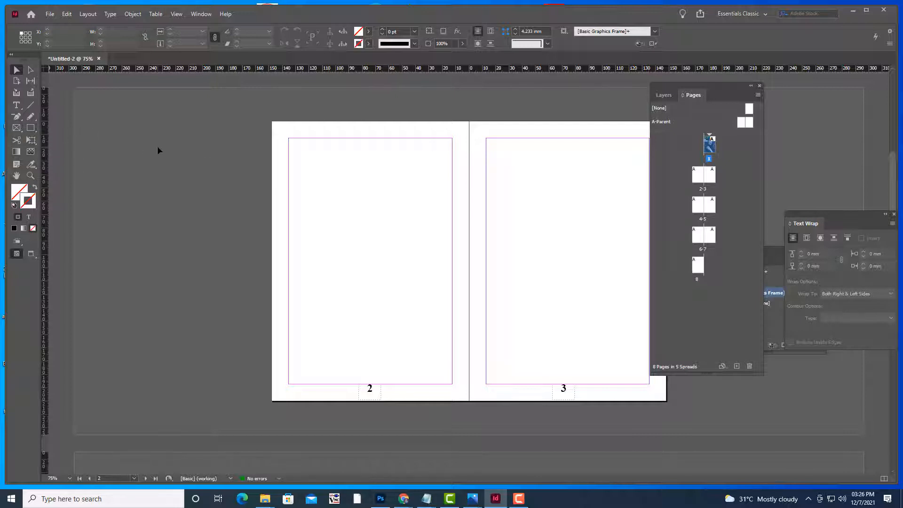
{"action": "left_click", "coordinate": [389, 193]}
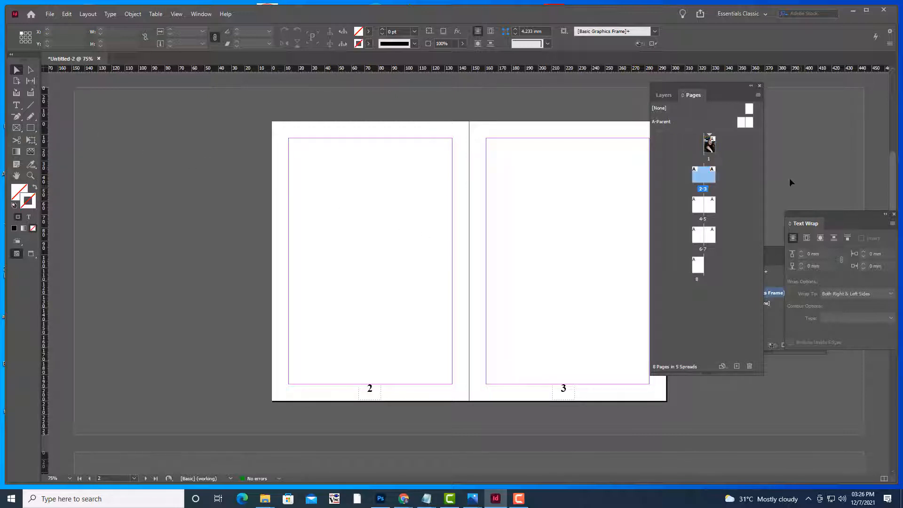
{"action": "double_click", "coordinate": [698, 175]}
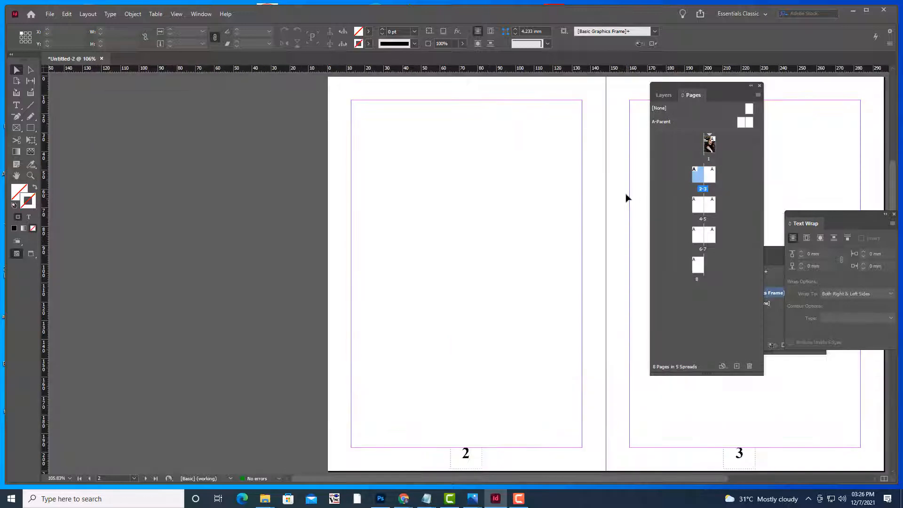
{"action": "key", "text": "ctrl+minus"}
{"action": "key", "text": "ctrl+minus"}
{"action": "key", "text": "ctrl+minus"}
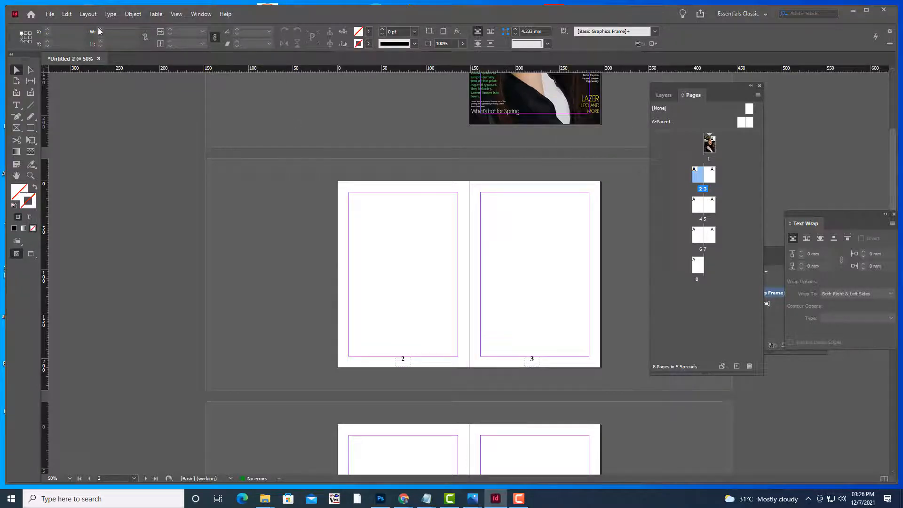
{"action": "left_click", "coordinate": [87, 14]}
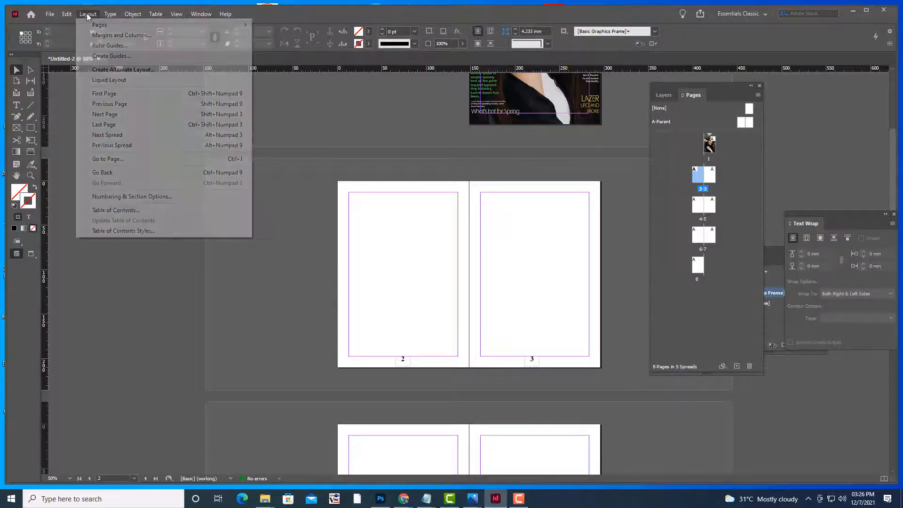
Open the Margins and Columns dialog and move it clear of page 2
{"action": "left_click", "coordinate": [121, 35]}
{"action": "left_click_drag", "start_coordinate": [618, 188], "coordinate": [512, 121]}
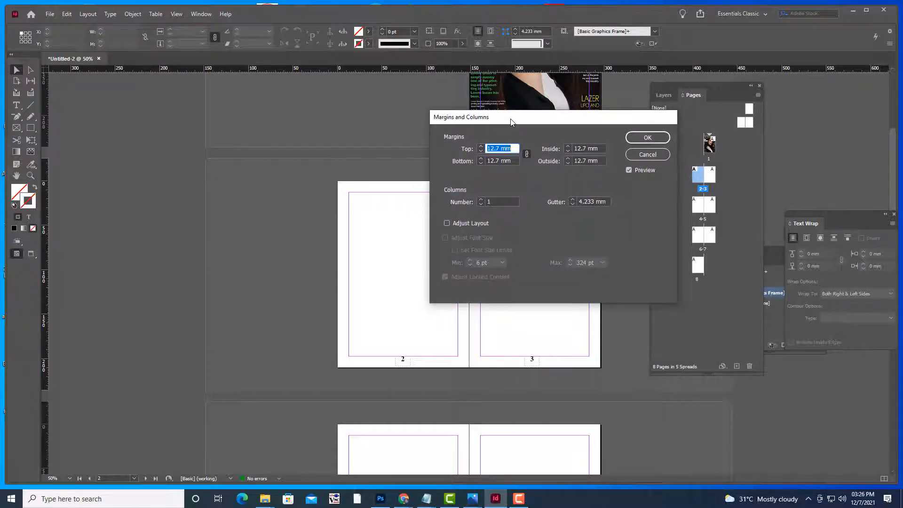
{"action": "left_click_drag", "start_coordinate": [510, 121], "coordinate": [481, 127]}
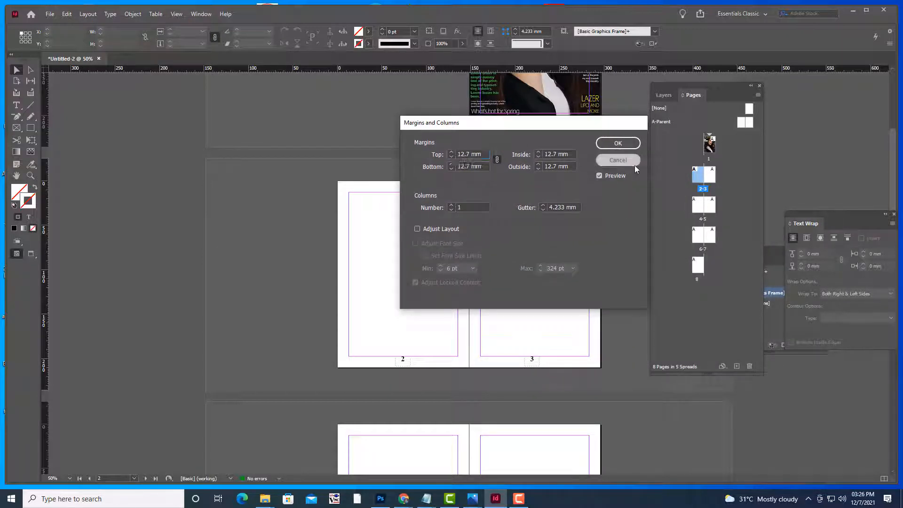
{"action": "left_click", "coordinate": [634, 165]}
{"action": "left_click", "coordinate": [88, 14]}
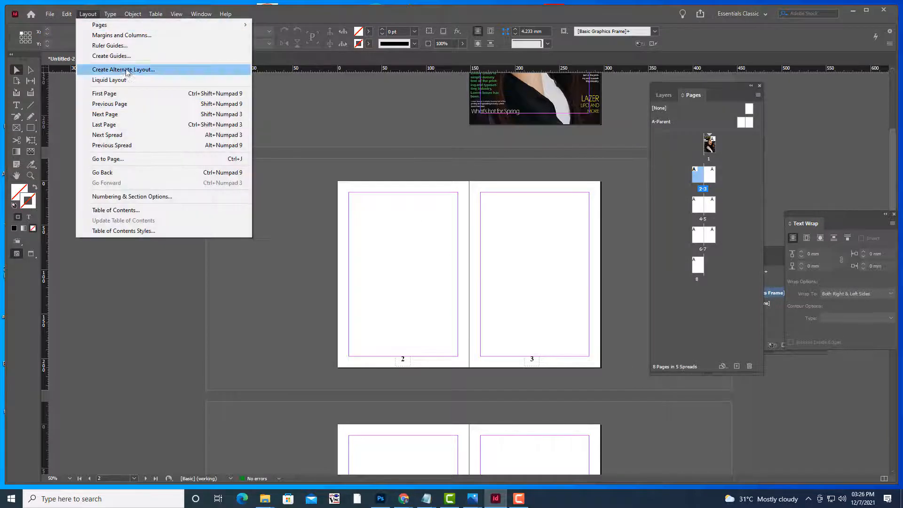
{"action": "left_click", "coordinate": [117, 37]}
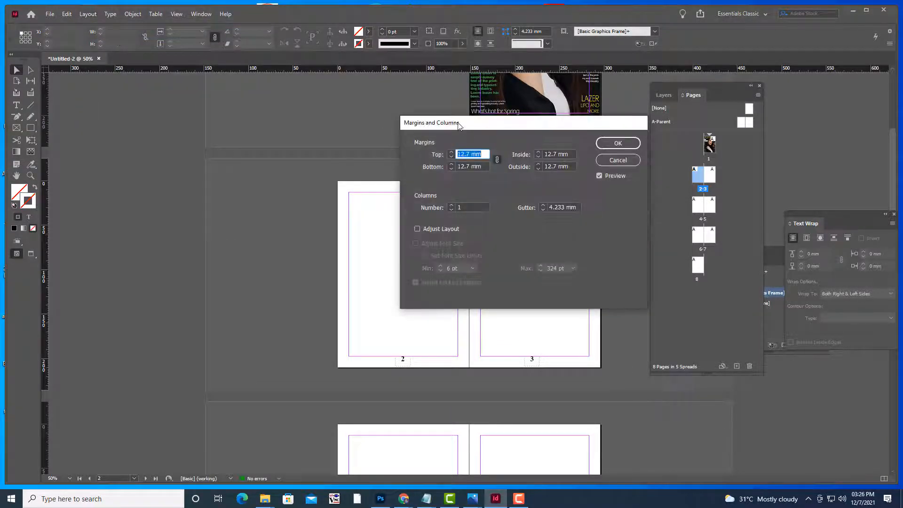
{"action": "left_click_drag", "start_coordinate": [459, 125], "coordinate": [506, 118]}
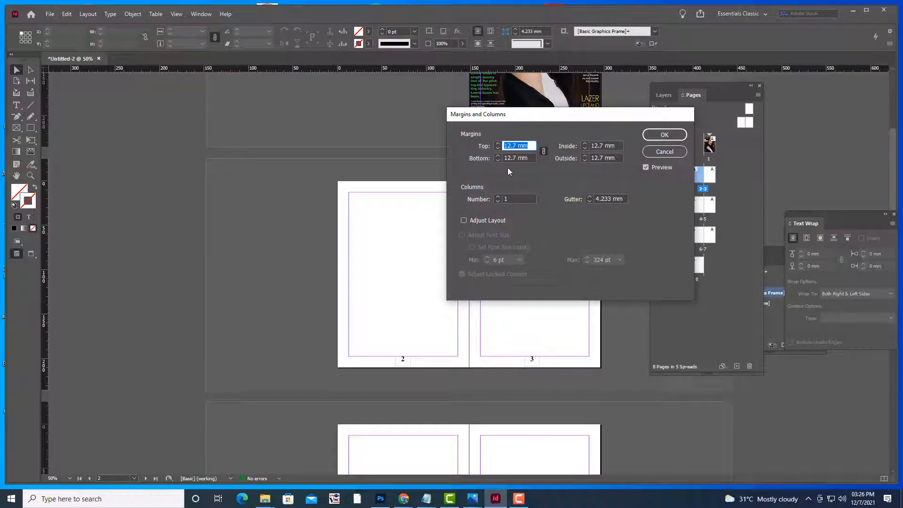
Set 2 columns, a 4 mm gutter and 5 mm linked margins, then apply
{"action": "left_click", "coordinate": [498, 197]}
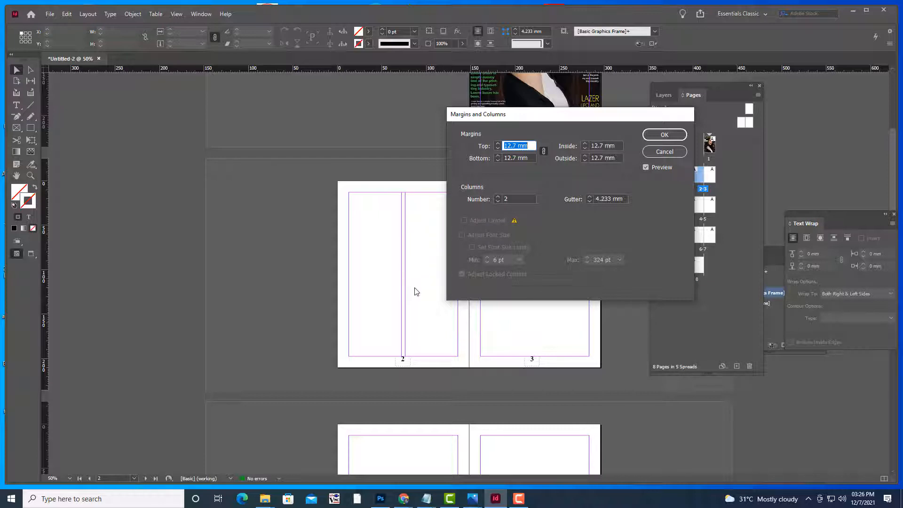
{"action": "left_click", "coordinate": [590, 202]}
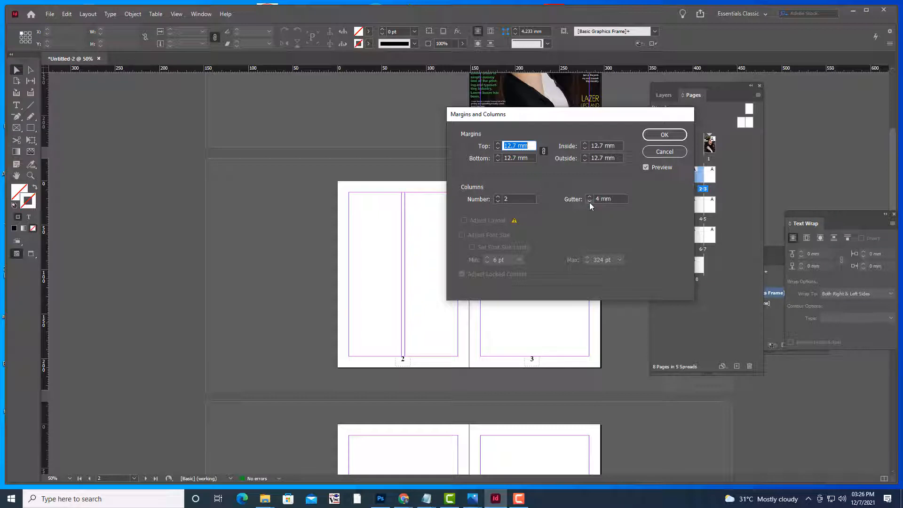
{"action": "left_click", "coordinate": [497, 145]}
{"action": "left_click", "coordinate": [498, 148]}
{"action": "left_click", "coordinate": [497, 149]}
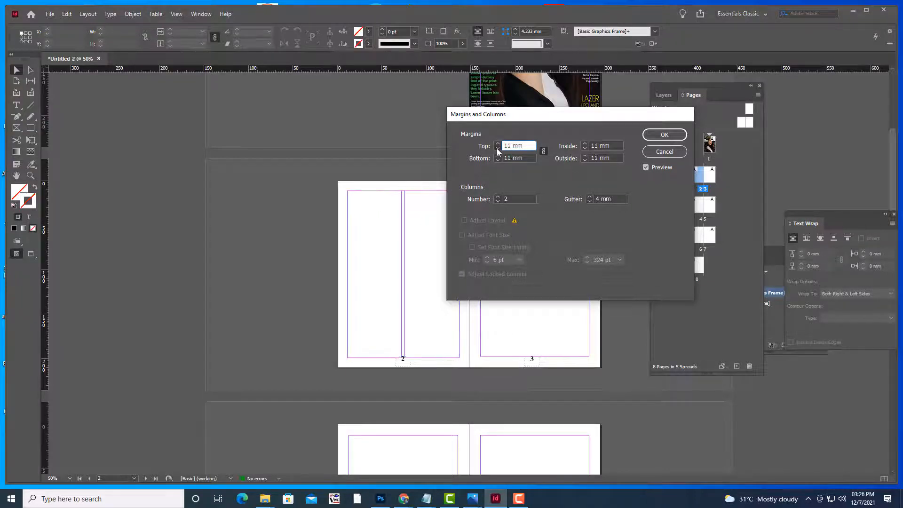
{"action": "left_click", "coordinate": [498, 149]}
{"action": "left_click", "coordinate": [497, 149]}
{"action": "left_click", "coordinate": [498, 149]}
{"action": "left_click", "coordinate": [498, 148]}
{"action": "left_click", "coordinate": [497, 149]}
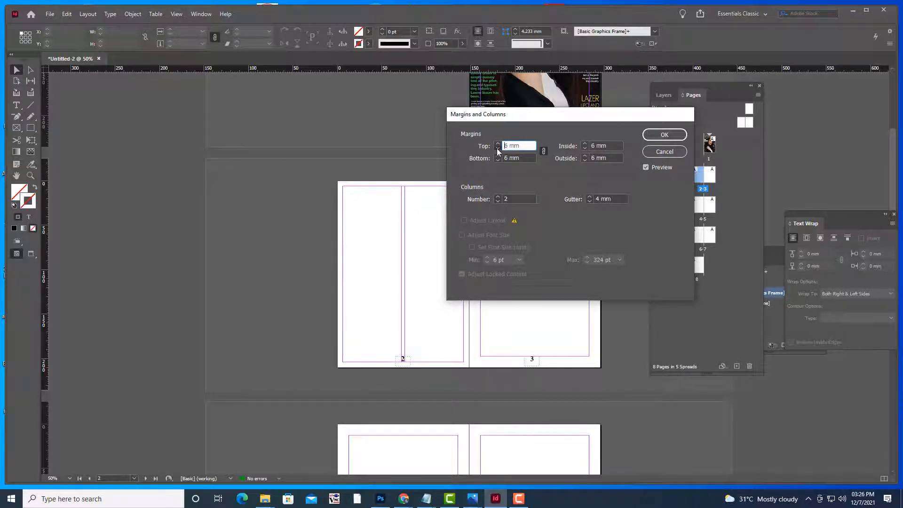
{"action": "left_click", "coordinate": [497, 149]}
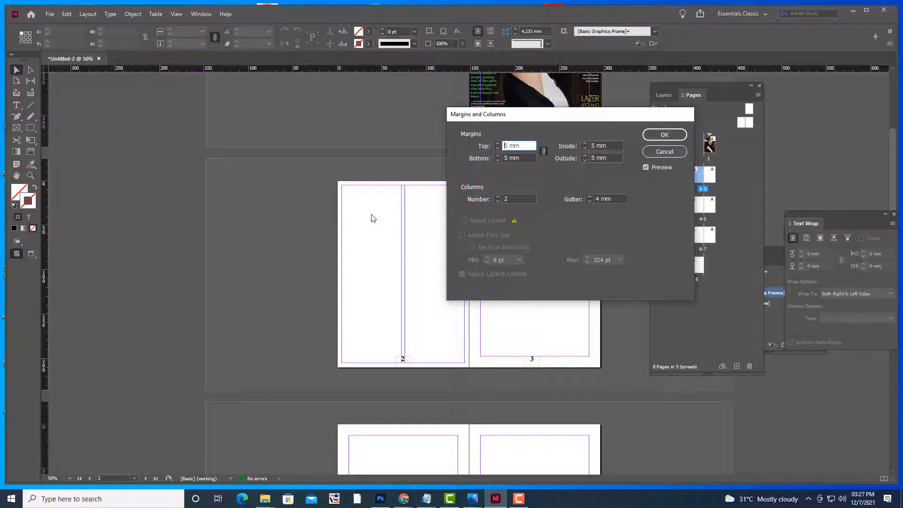
{"action": "left_click_drag", "start_coordinate": [538, 115], "coordinate": [529, 118]}
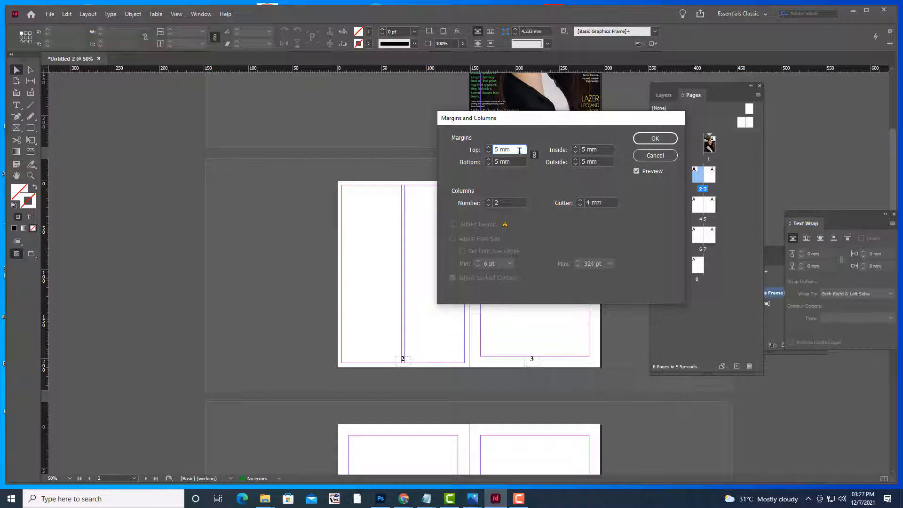
{"action": "left_click_drag", "start_coordinate": [520, 149], "coordinate": [473, 144]}
{"action": "left_click", "coordinate": [641, 136]}
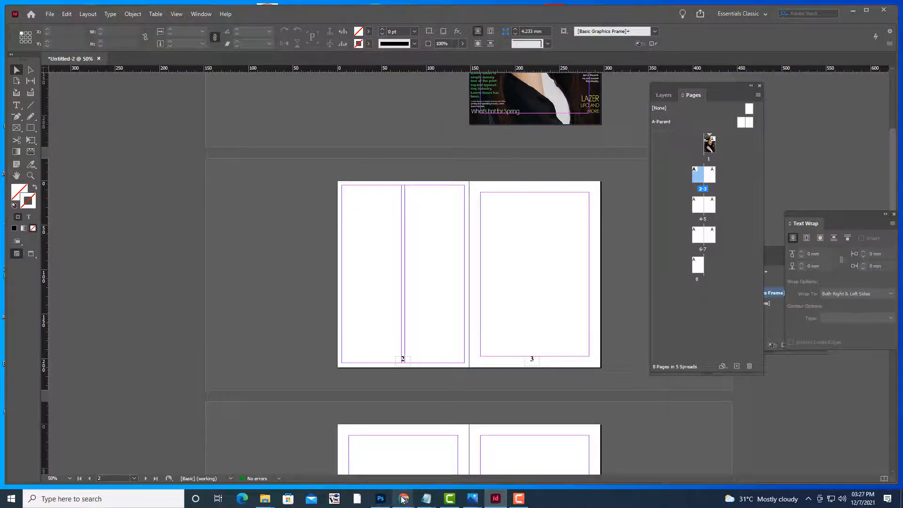
Switch to Chrome, load Google Images in a new tab, then minimise the browser
{"action": "mouse_move", "coordinate": [403, 499]}
{"action": "left_click", "coordinate": [351, 456]}
{"action": "left_click", "coordinate": [786, 8]}
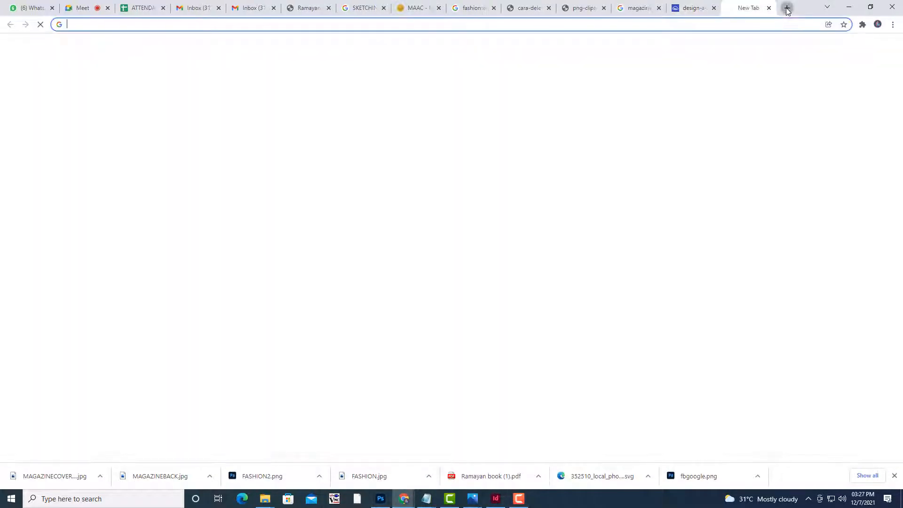
{"action": "left_click", "coordinate": [840, 49]}
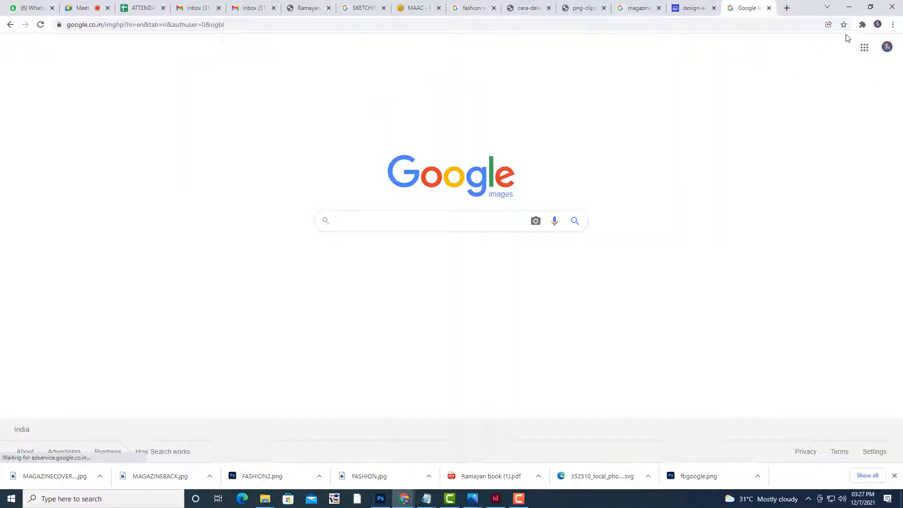
{"action": "left_click", "coordinate": [849, 7]}
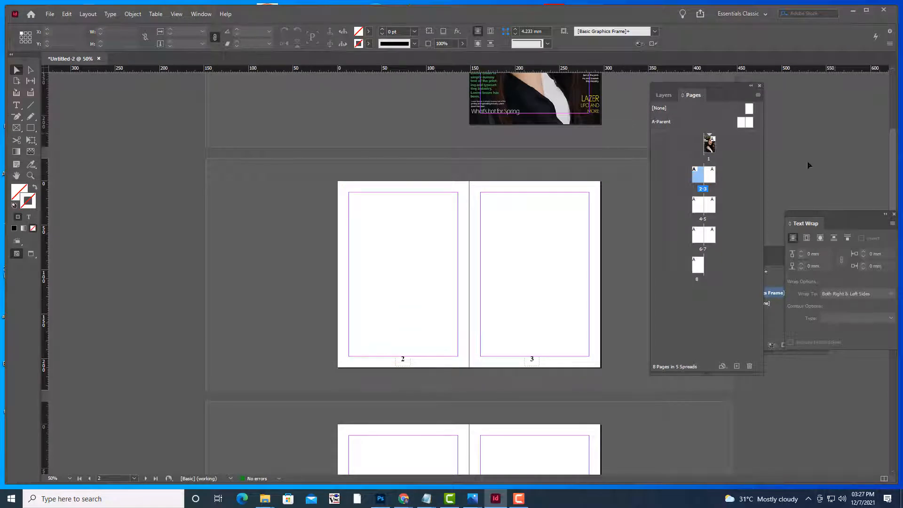
Fit the 2-3 spread in the window, zoom it to 100%, and open the Layout menu
{"action": "double_click", "coordinate": [699, 180]}
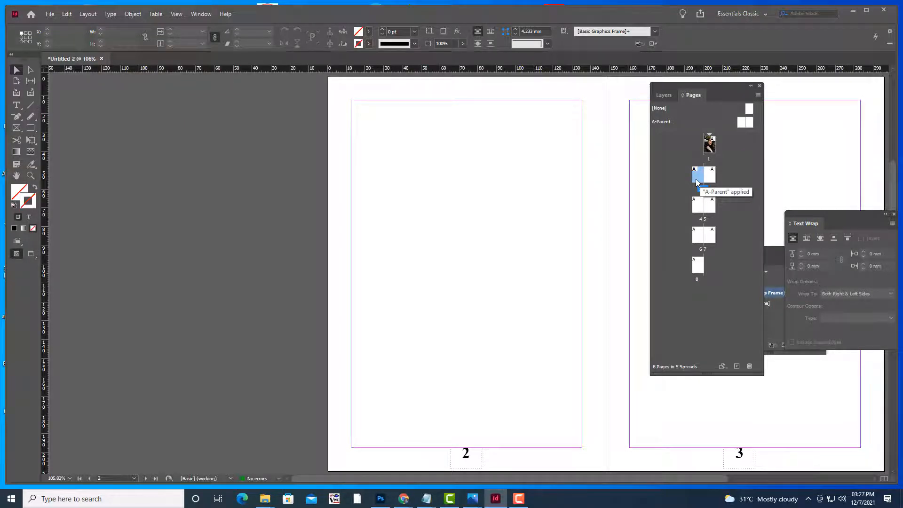
{"action": "key", "text": "ctrl+minus"}
{"action": "key", "text": "ctrl+minus"}
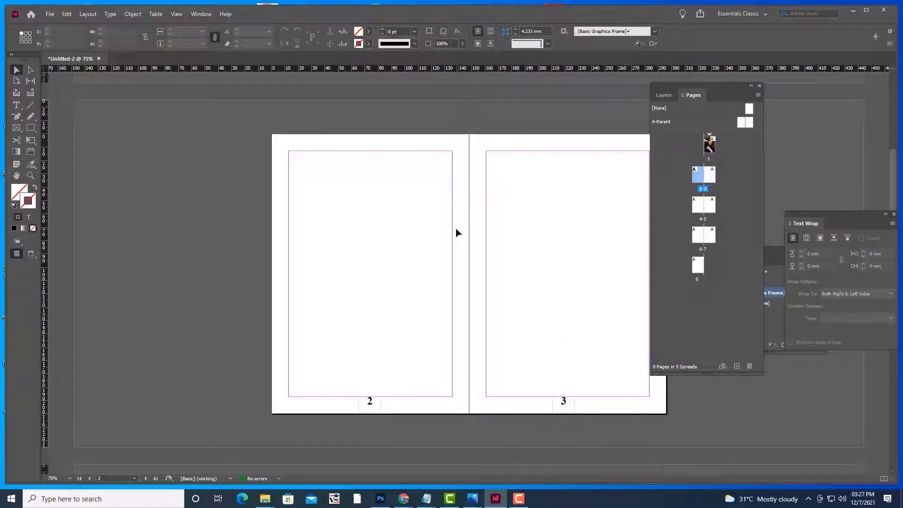
{"action": "key", "text": "ctrl+equal"}
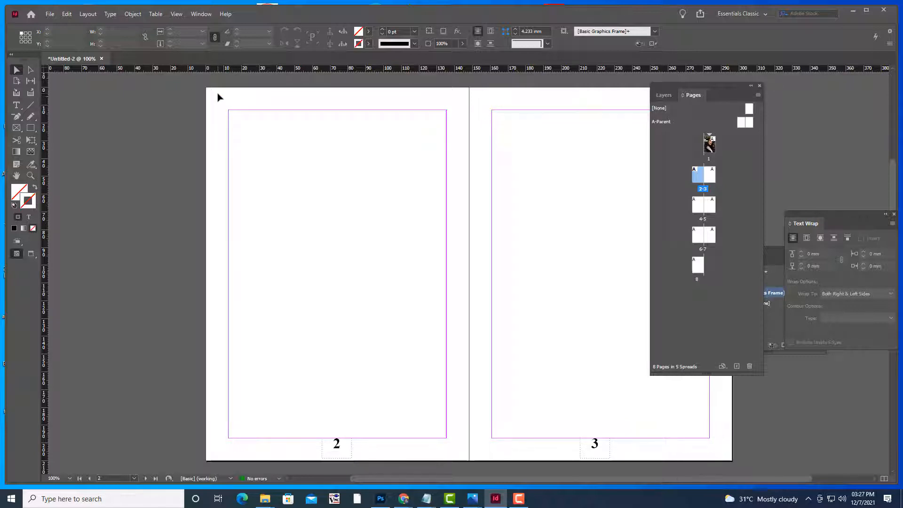
{"action": "left_click", "coordinate": [88, 13]}
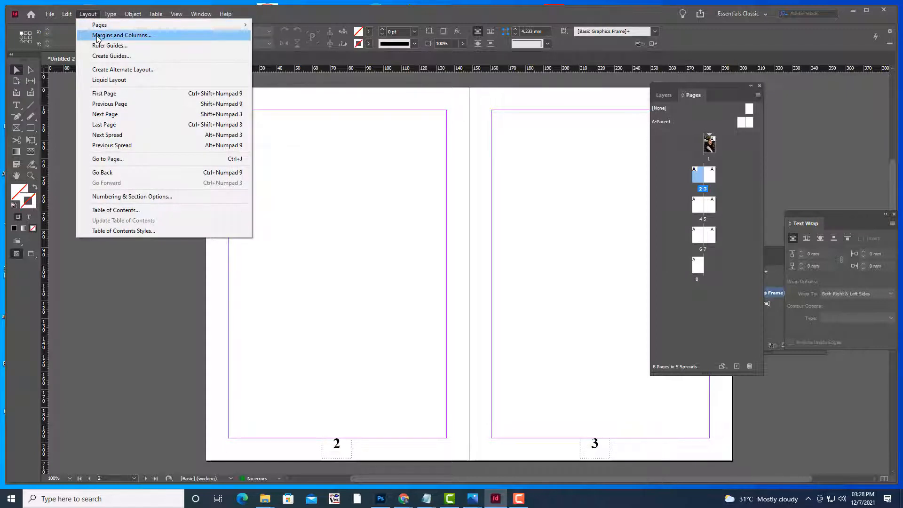
Set page 2 to linked 5 mm margins and 2 columns with a 2 mm gutter, then go to page 3
{"action": "left_click", "coordinate": [161, 36]}
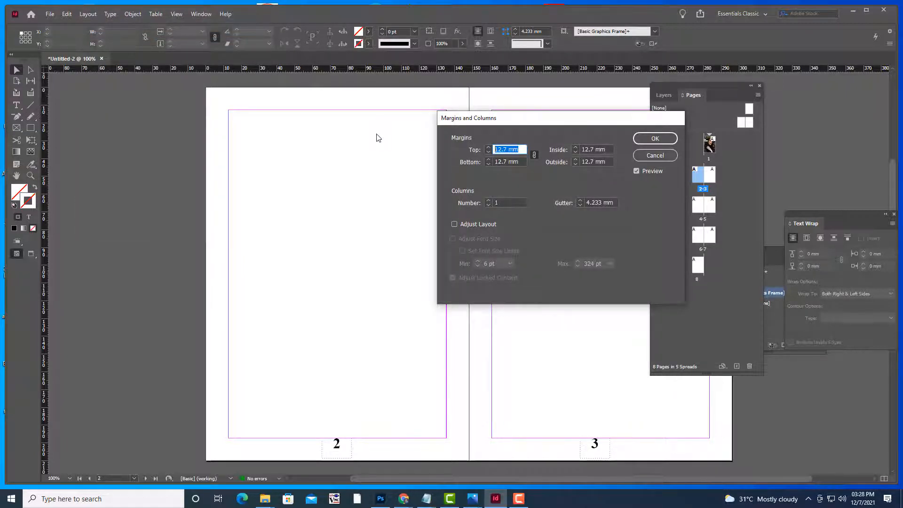
{"action": "type", "text": "5"}
{"action": "left_click", "coordinate": [521, 160]}
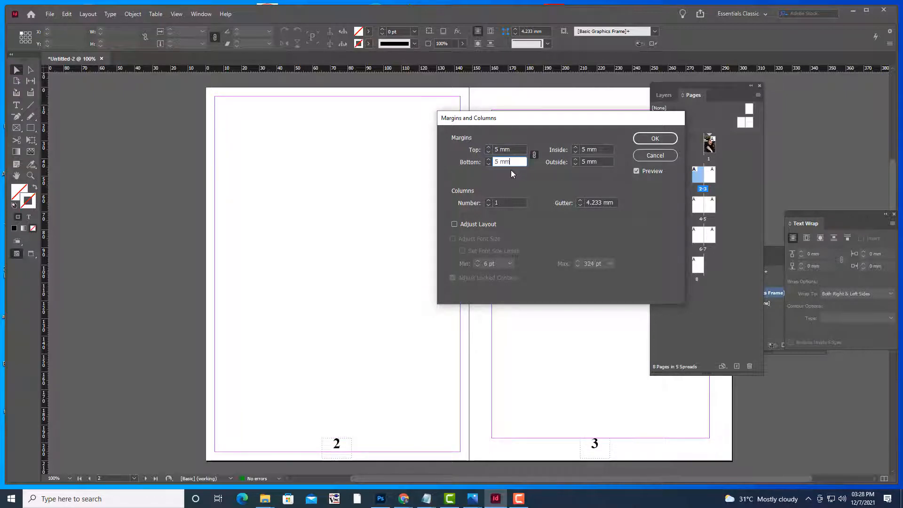
{"action": "left_click_drag", "start_coordinate": [506, 128], "coordinate": [582, 134]}
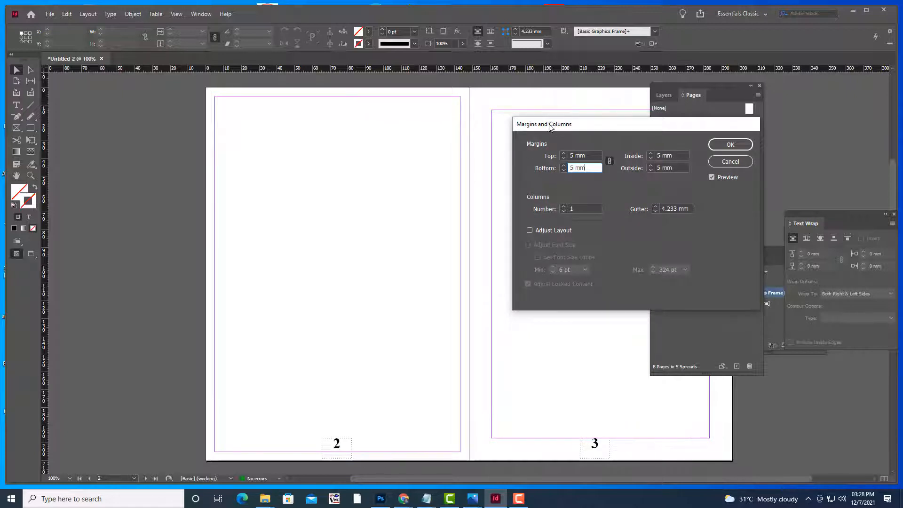
{"action": "left_click_drag", "start_coordinate": [550, 125], "coordinate": [532, 111]}
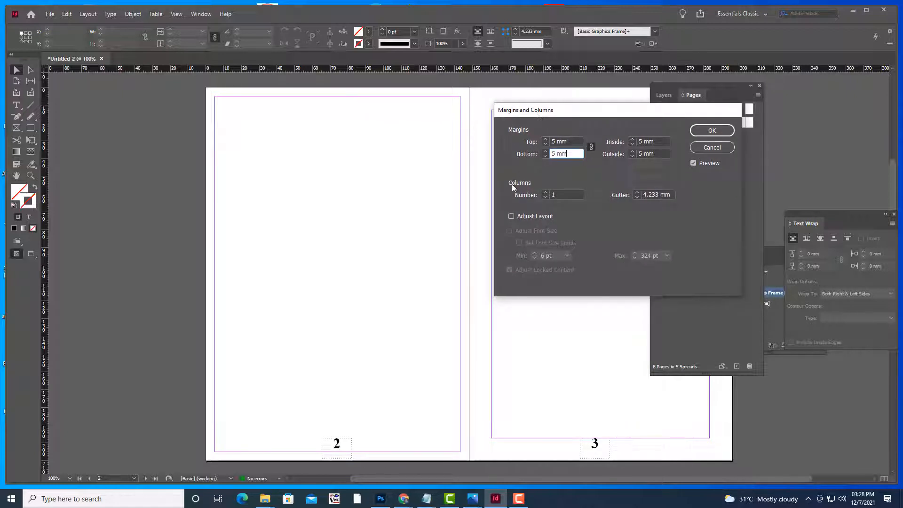
{"action": "left_click", "coordinate": [546, 193]}
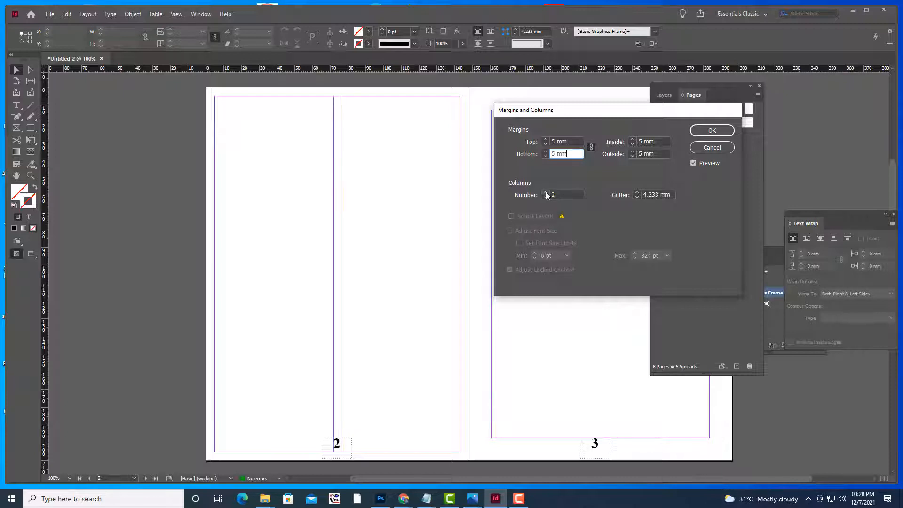
{"action": "left_click", "coordinate": [637, 197]}
{"action": "left_click", "coordinate": [637, 198]}
{"action": "left_click", "coordinate": [636, 197]}
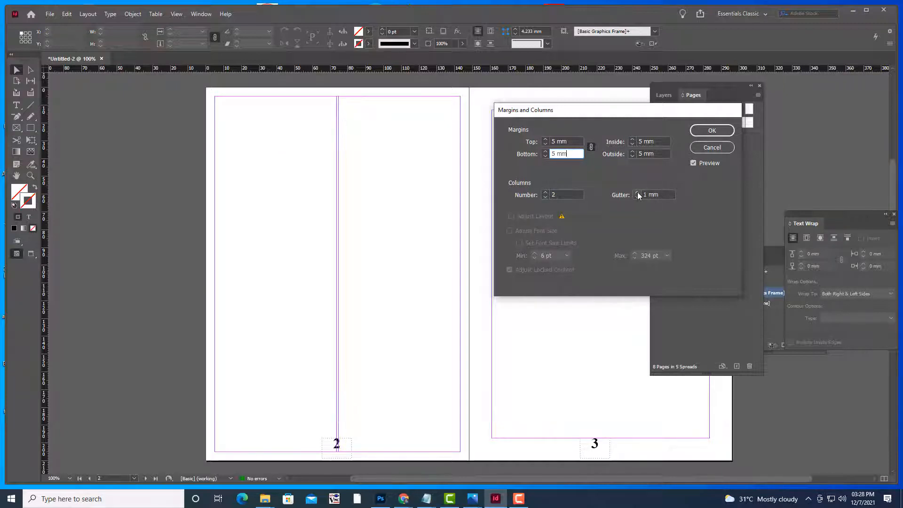
{"action": "left_click", "coordinate": [637, 192]}
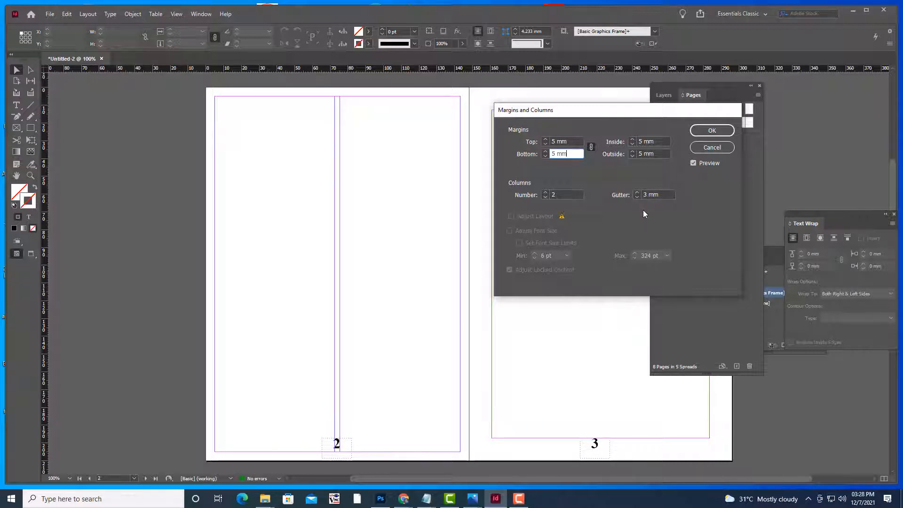
{"action": "left_click_drag", "start_coordinate": [610, 111], "coordinate": [573, 111]}
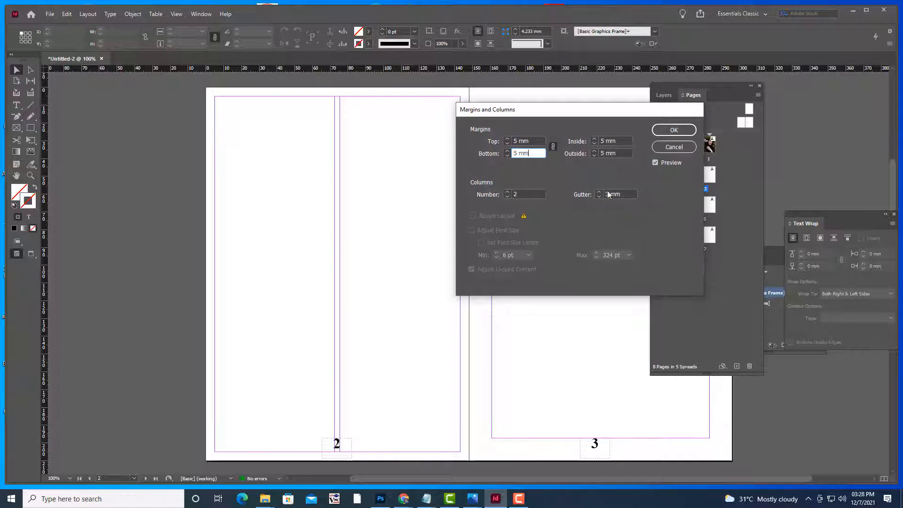
{"action": "left_click", "coordinate": [678, 130]}
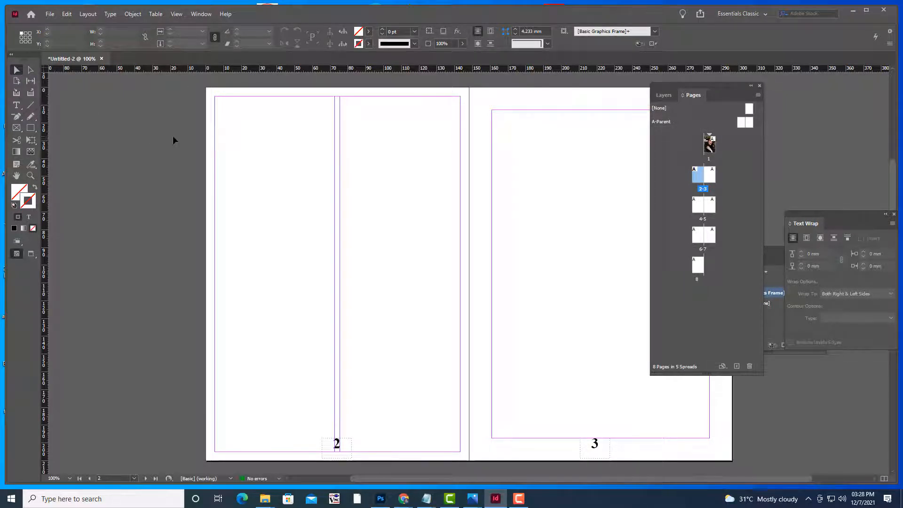
{"action": "double_click", "coordinate": [711, 174]}
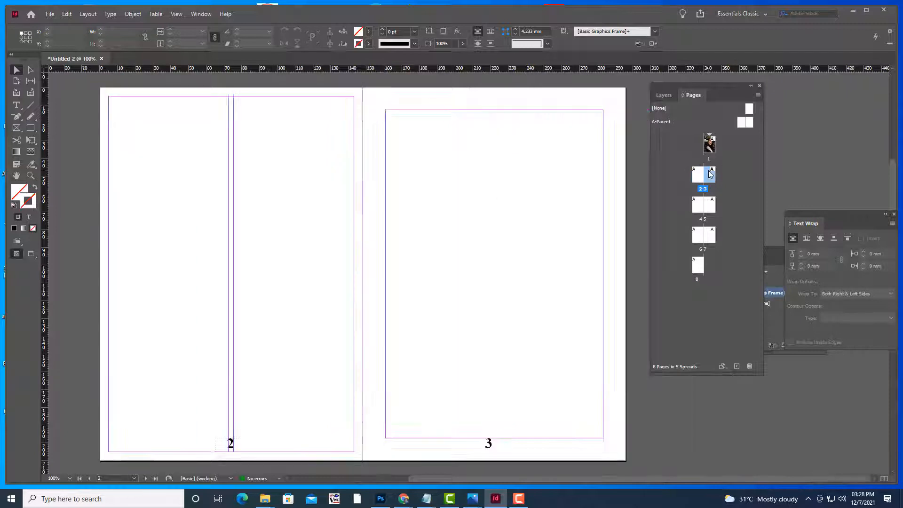
Set page 3 to 5 mm margins on every side and 2 columns with a 3 mm gutter
{"action": "left_click", "coordinate": [88, 14]}
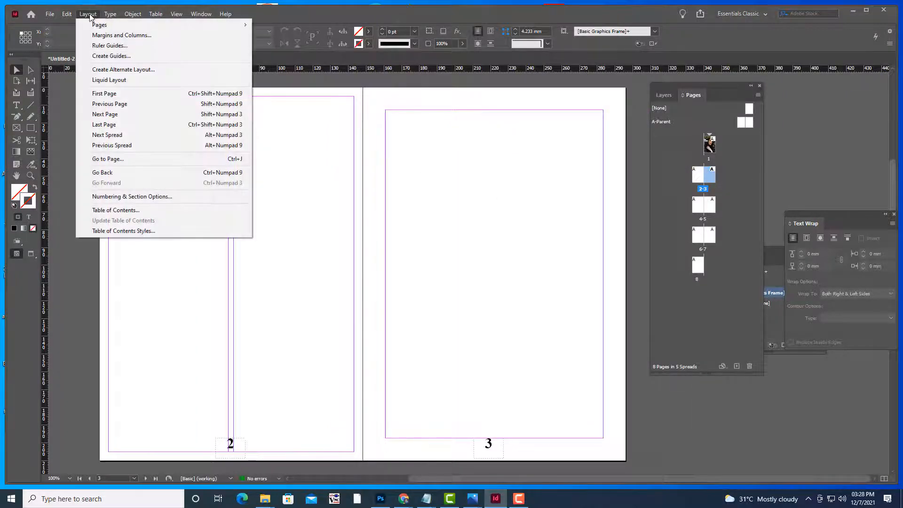
{"action": "left_click", "coordinate": [122, 35]}
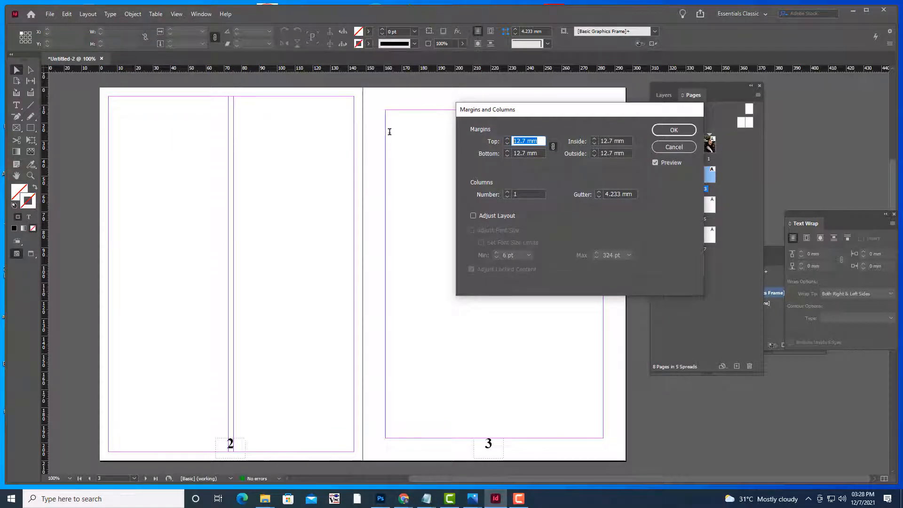
{"action": "type", "text": "5"}
{"action": "left_click", "coordinate": [537, 156]}
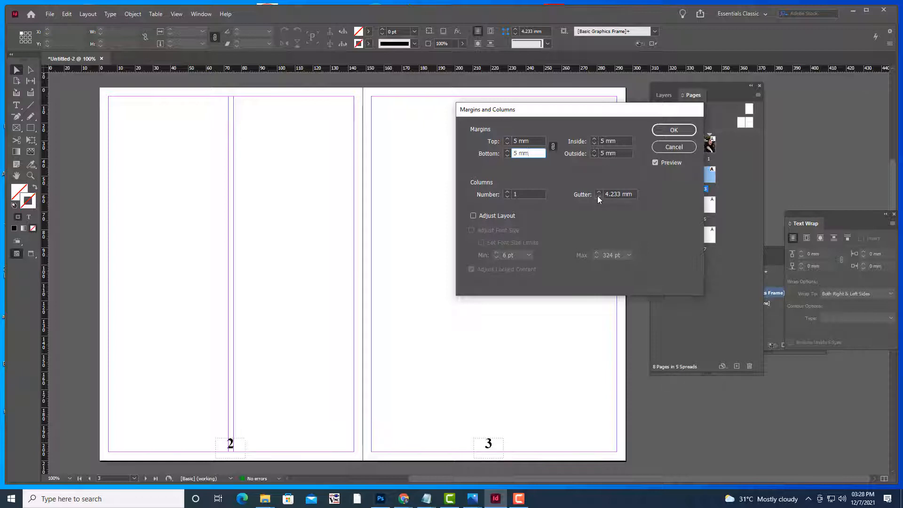
{"action": "left_click_drag", "start_coordinate": [588, 116], "coordinate": [642, 176]}
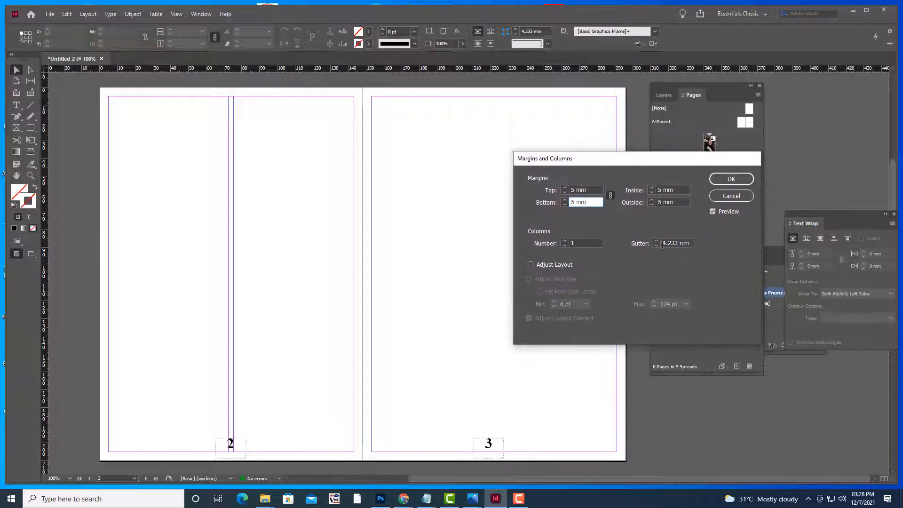
{"action": "left_click", "coordinate": [565, 240]}
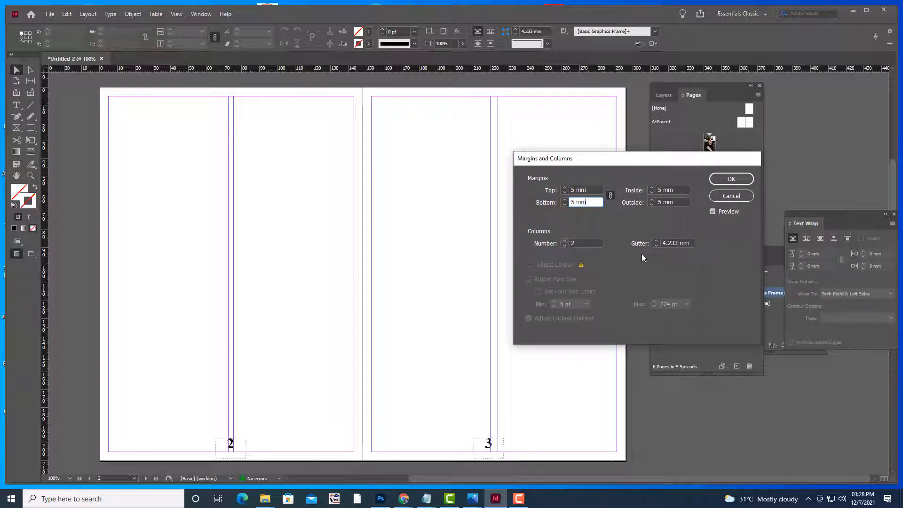
{"action": "left_click", "coordinate": [656, 245]}
{"action": "left_click", "coordinate": [656, 245]}
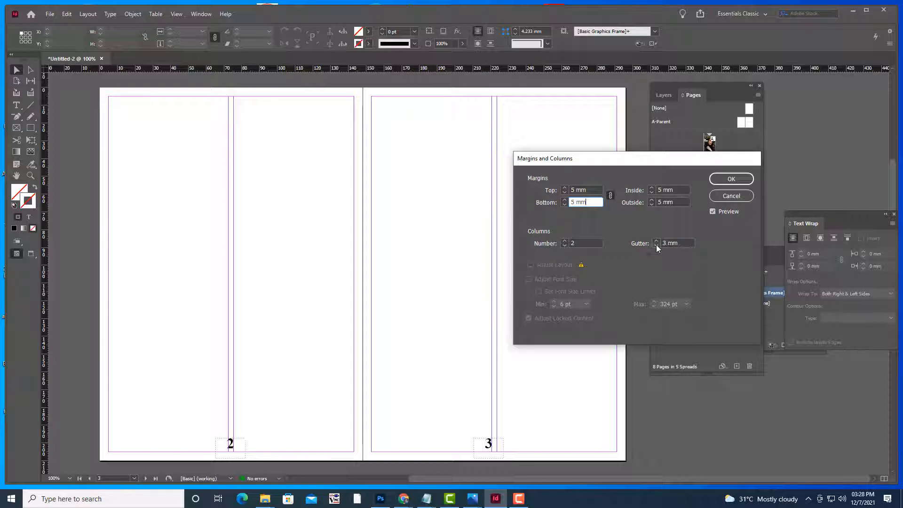
{"action": "left_click", "coordinate": [656, 245]}
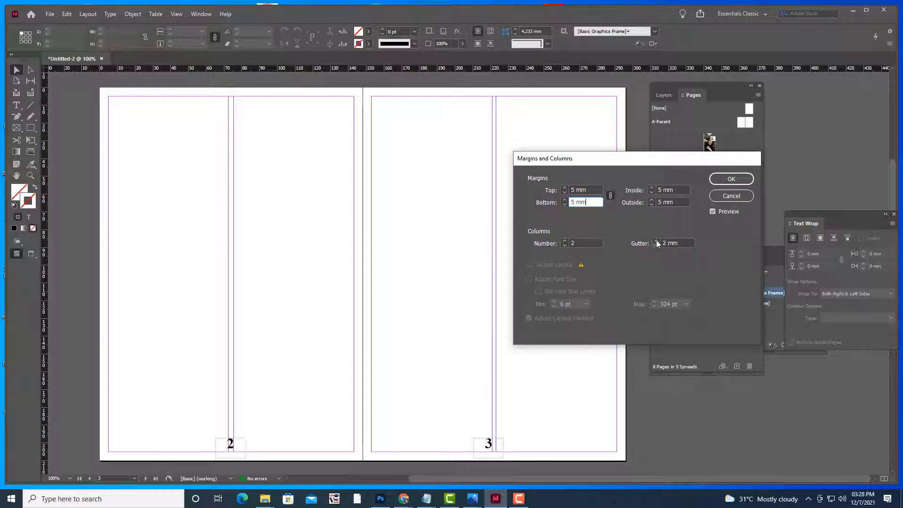
{"action": "left_click", "coordinate": [656, 240]}
{"action": "left_click", "coordinate": [731, 179]}
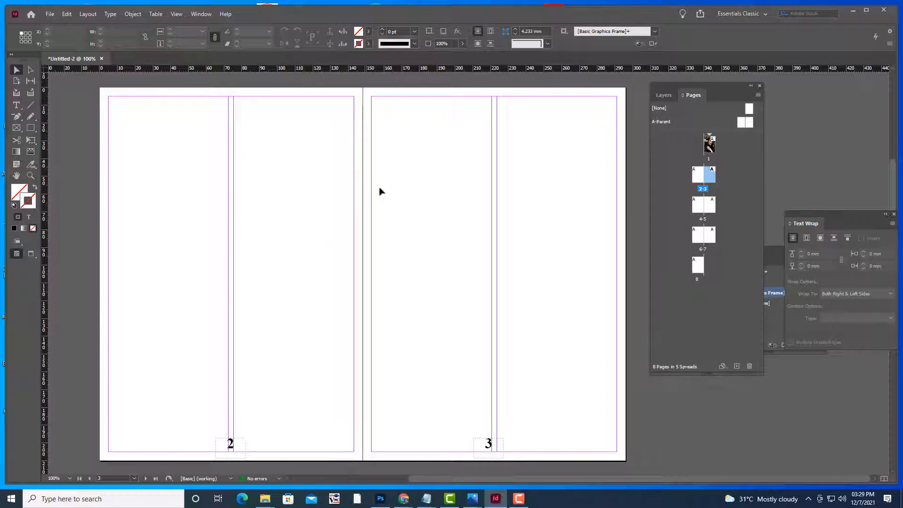
On A-Parent, move both page-number frames to the right and check spread 2-3
{"action": "scroll", "coordinate": [382, 196], "scroll_direction": "up", "scroll_amount": 4}
{"action": "scroll", "coordinate": [382, 197], "scroll_direction": "down", "scroll_amount": 4}
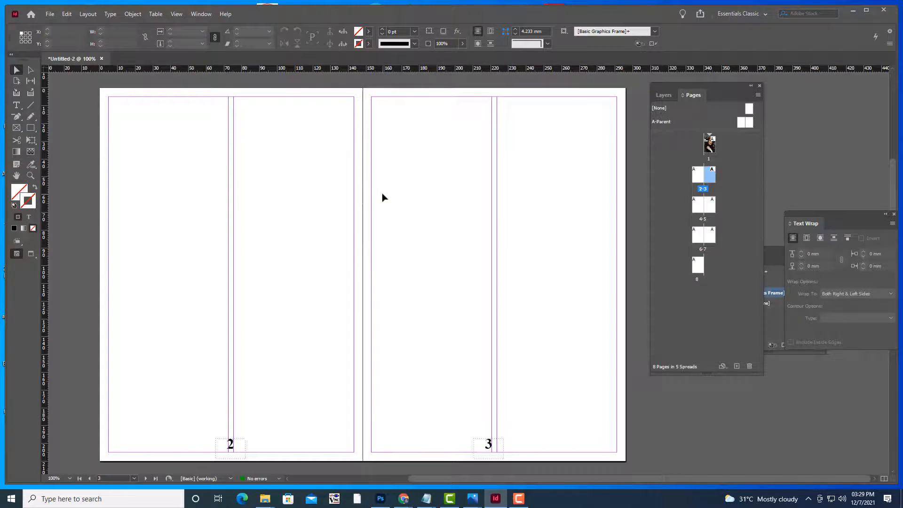
{"action": "scroll", "coordinate": [383, 198], "scroll_direction": "up", "scroll_amount": 1}
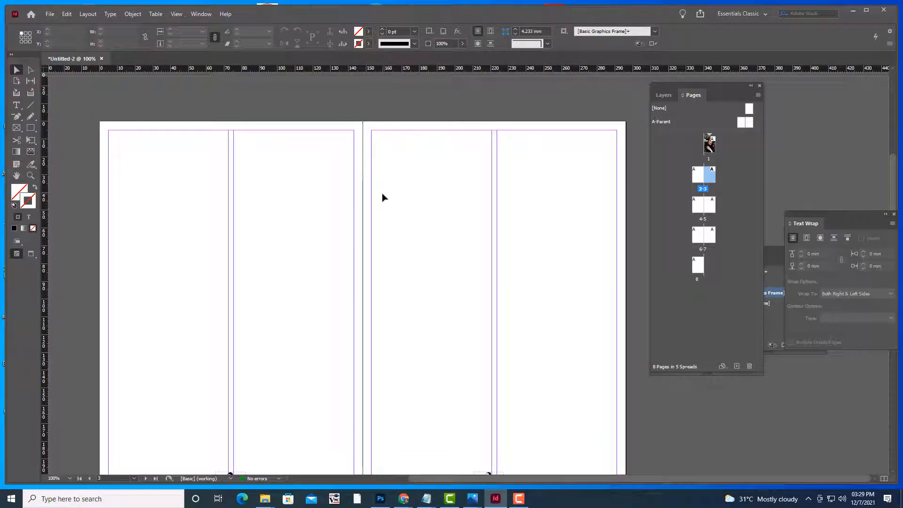
{"action": "scroll", "coordinate": [383, 197], "scroll_direction": "up", "scroll_amount": 1}
{"action": "scroll", "coordinate": [383, 198], "scroll_direction": "down", "scroll_amount": 1}
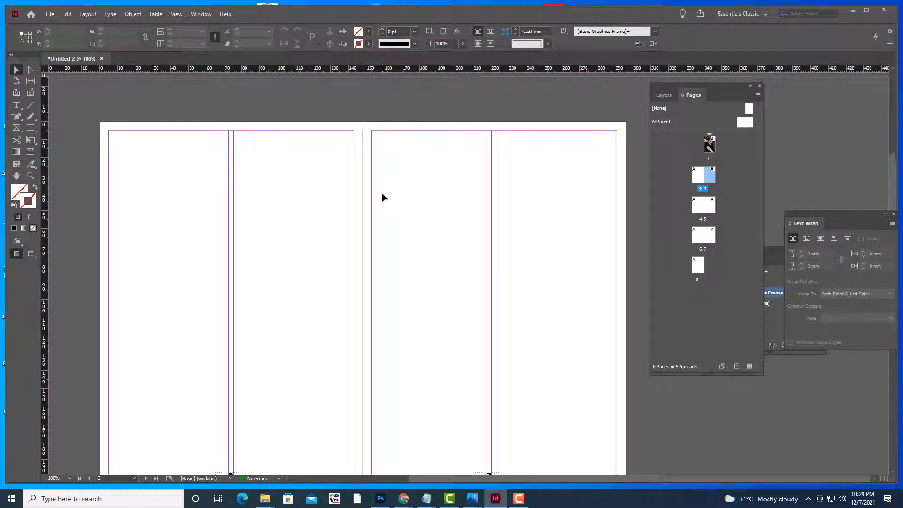
{"action": "key", "text": "space"}
{"action": "left_click_drag", "start_coordinate": [383, 217], "coordinate": [505, 163]}
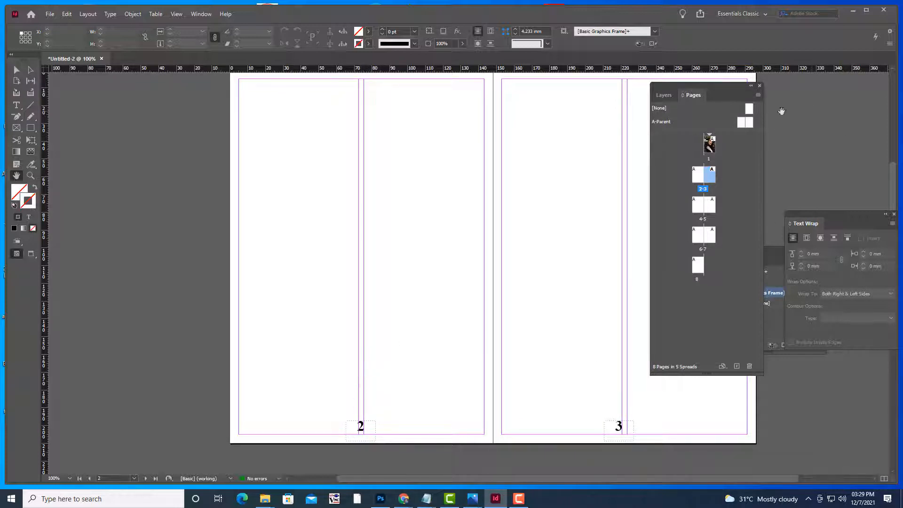
{"action": "double_click", "coordinate": [740, 123]}
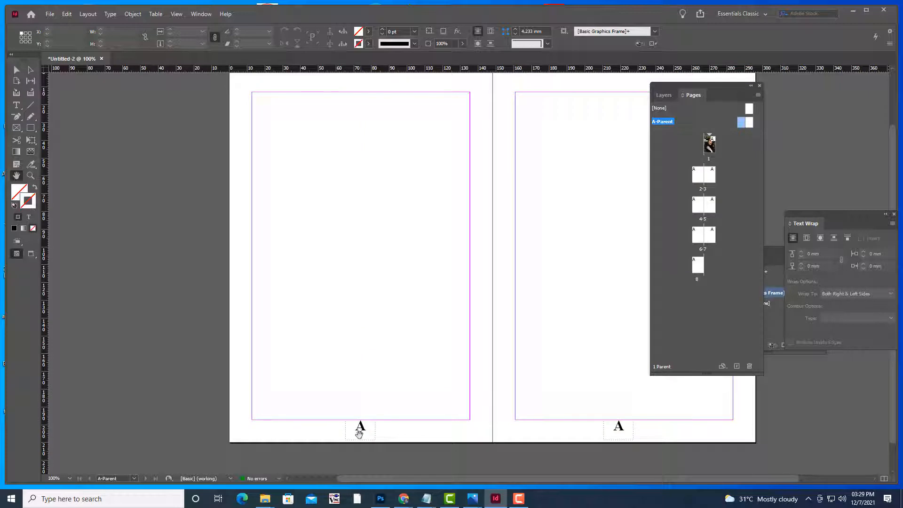
{"action": "left_click", "coordinate": [16, 70]}
{"action": "left_click", "coordinate": [362, 426]}
{"action": "left_click_drag", "start_coordinate": [362, 426], "coordinate": [458, 430]}
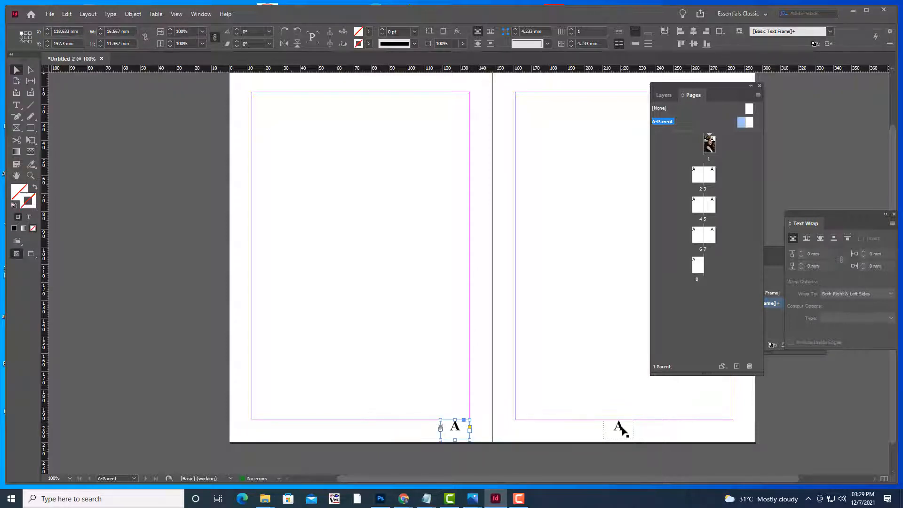
{"action": "left_click_drag", "start_coordinate": [618, 428], "coordinate": [720, 429]}
{"action": "double_click", "coordinate": [703, 178]}
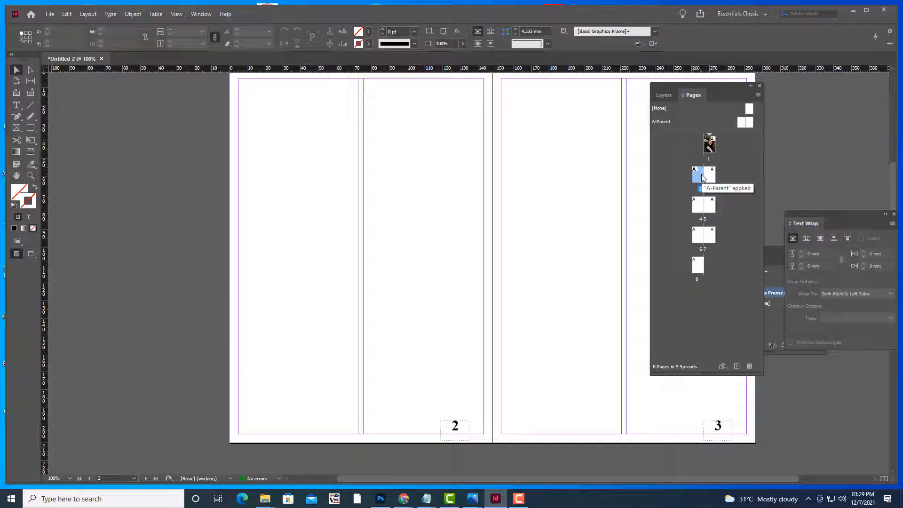
Lower both parent page-number frames and recheck the numbers on spread 2-3
{"action": "double_click", "coordinate": [741, 124]}
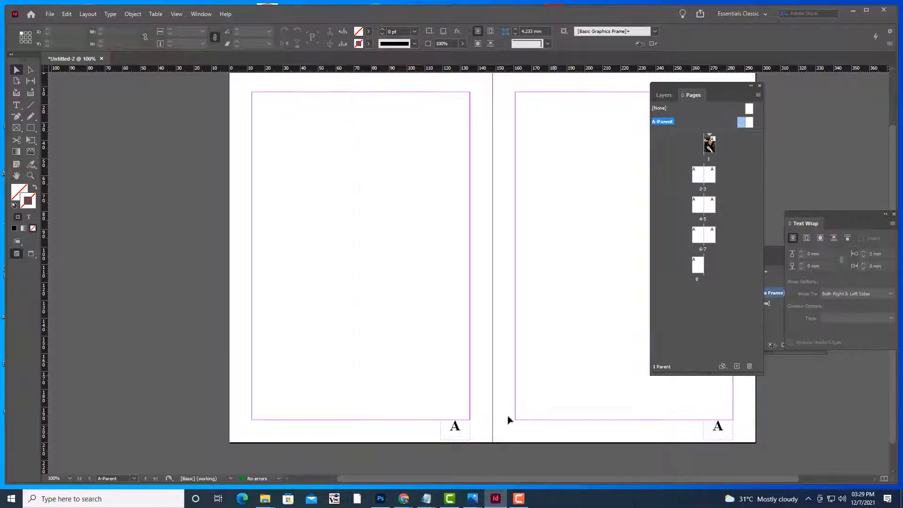
{"action": "left_click_drag", "start_coordinate": [455, 428], "coordinate": [458, 441]}
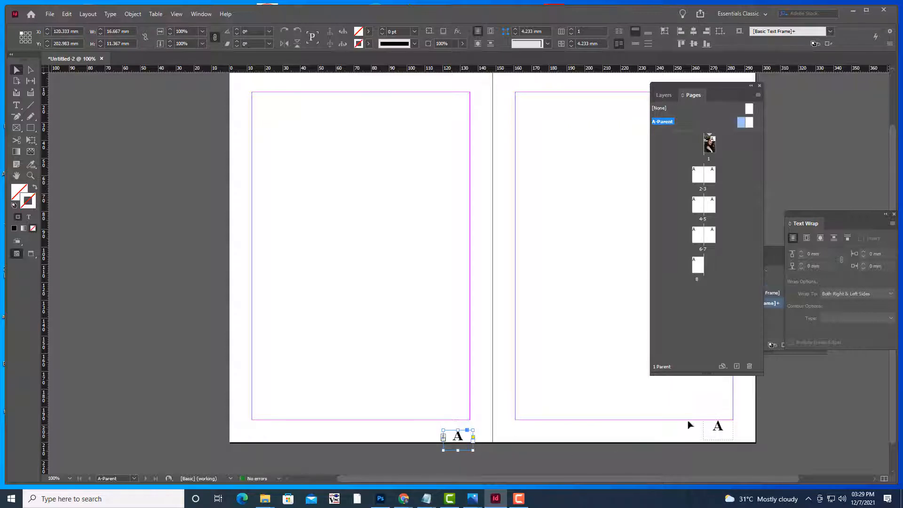
{"action": "left_click_drag", "start_coordinate": [719, 430], "coordinate": [723, 438]}
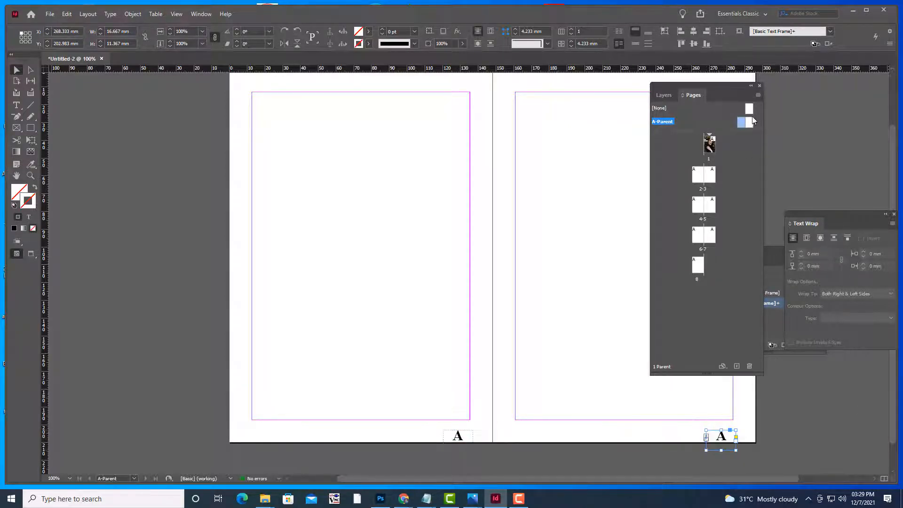
{"action": "double_click", "coordinate": [704, 176]}
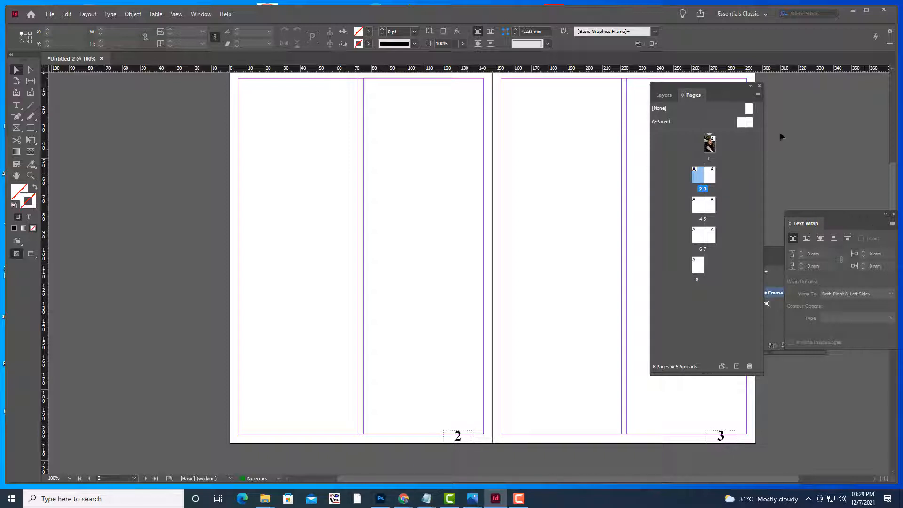
Nudge both parent page-number frames further right and view spread 2-3 again
{"action": "double_click", "coordinate": [740, 122]}
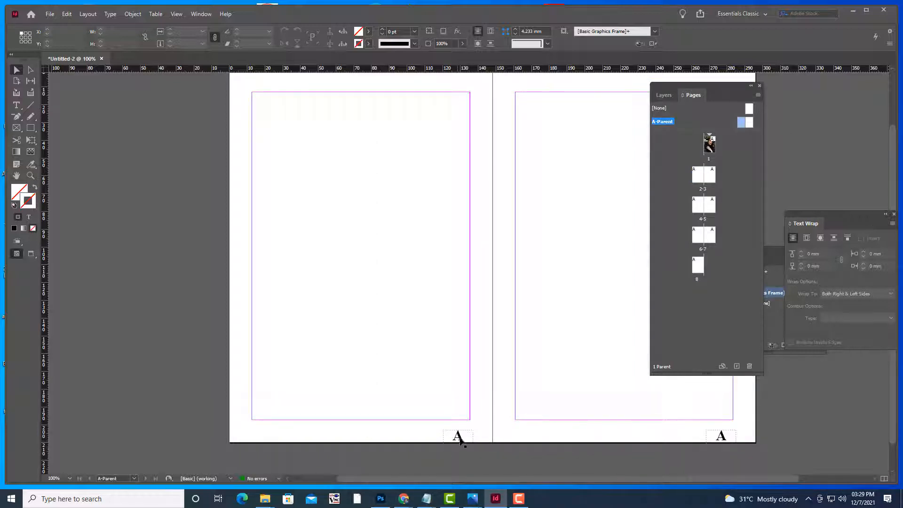
{"action": "left_click_drag", "start_coordinate": [460, 437], "coordinate": [479, 438]}
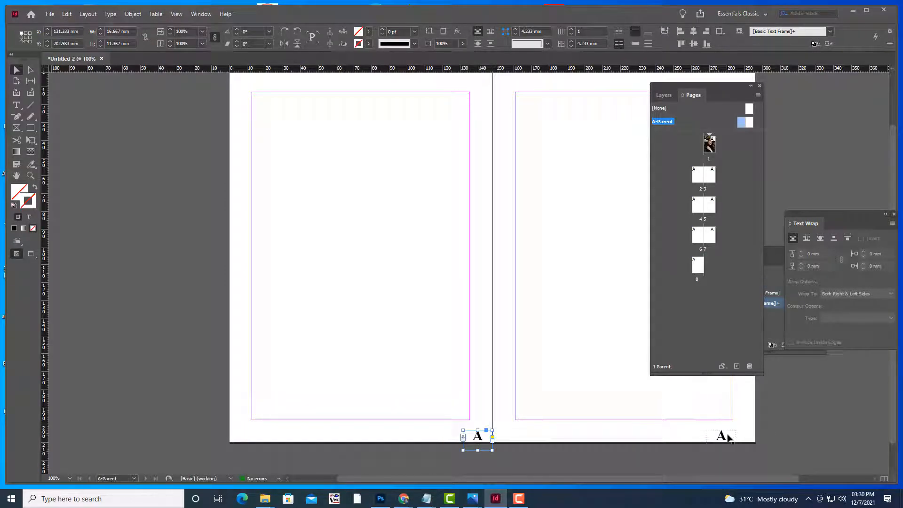
{"action": "left_click", "coordinate": [724, 436]}
{"action": "left_click_drag", "start_coordinate": [725, 438], "coordinate": [745, 437]}
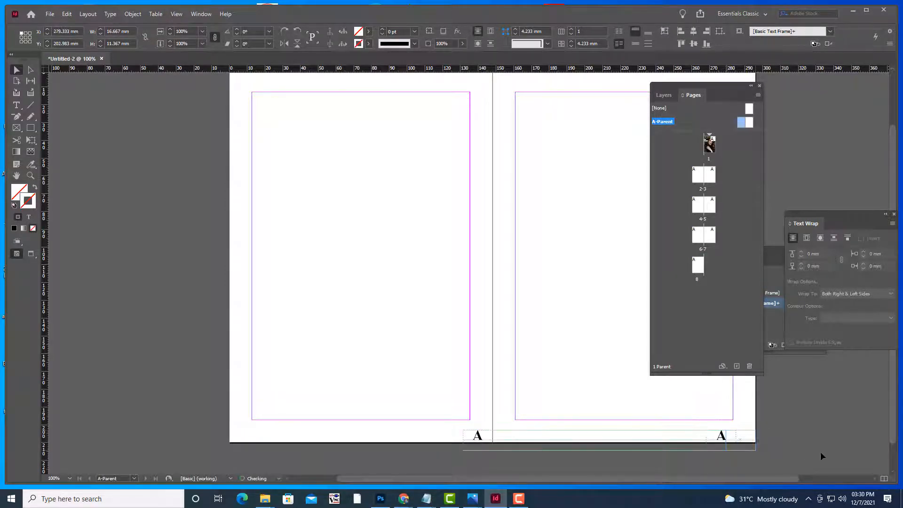
{"action": "double_click", "coordinate": [701, 175]}
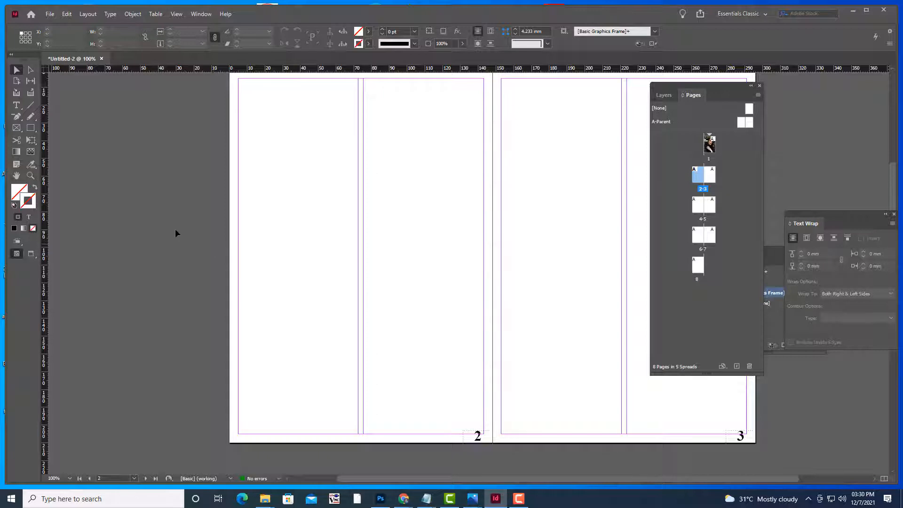
{"action": "scroll", "coordinate": [174, 229], "scroll_direction": "up", "scroll_amount": 3}
{"action": "scroll", "coordinate": [175, 228], "scroll_direction": "down", "scroll_amount": 3}
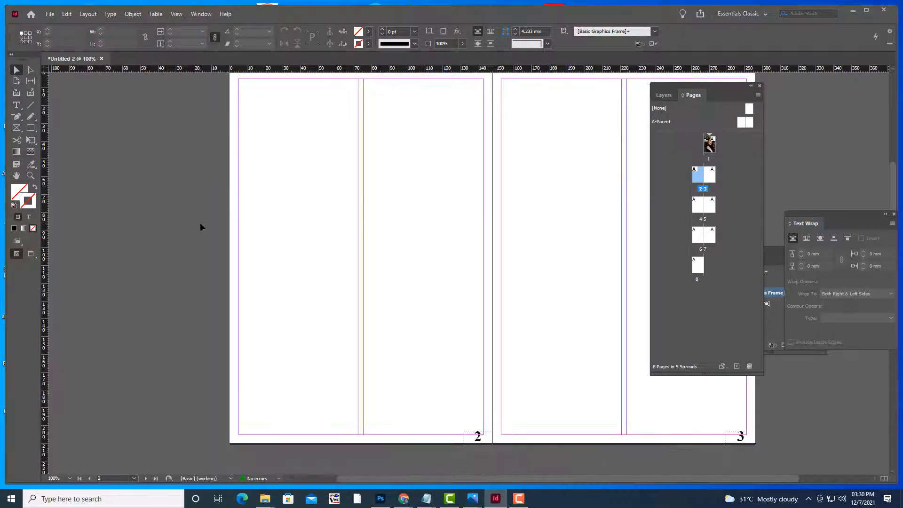
{"action": "scroll", "coordinate": [201, 226], "scroll_direction": "up", "scroll_amount": 1}
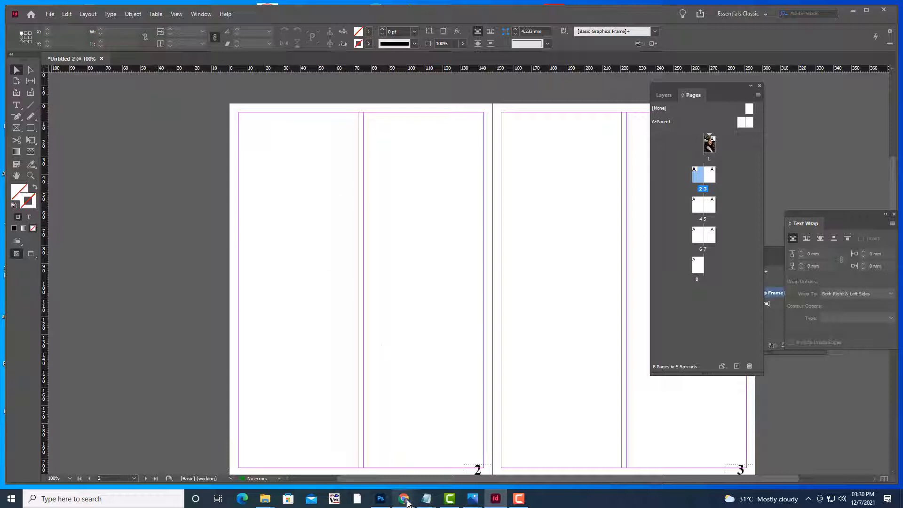
Search Google for 'WIKI' in Chrome and open English Wikipedia
{"action": "mouse_move", "coordinate": [403, 498]}
{"action": "left_click", "coordinate": [352, 458]}
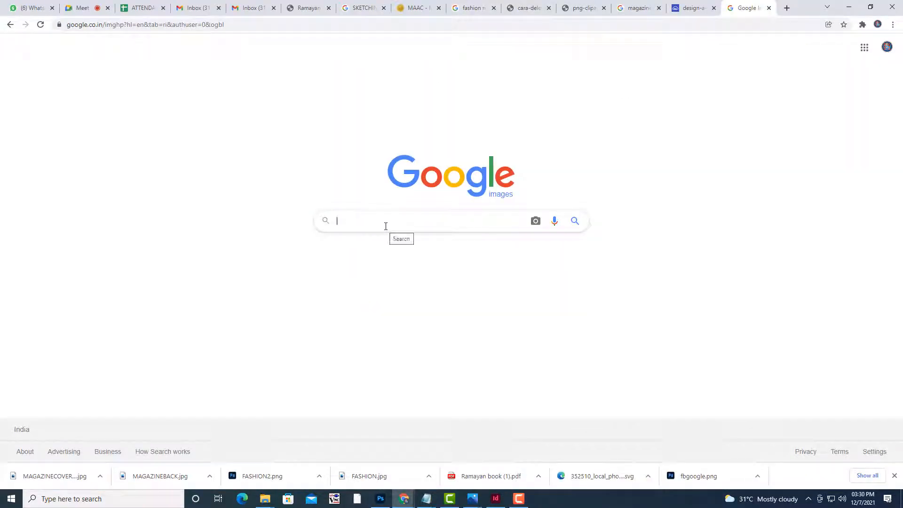
{"action": "type", "text": "WIKI"}
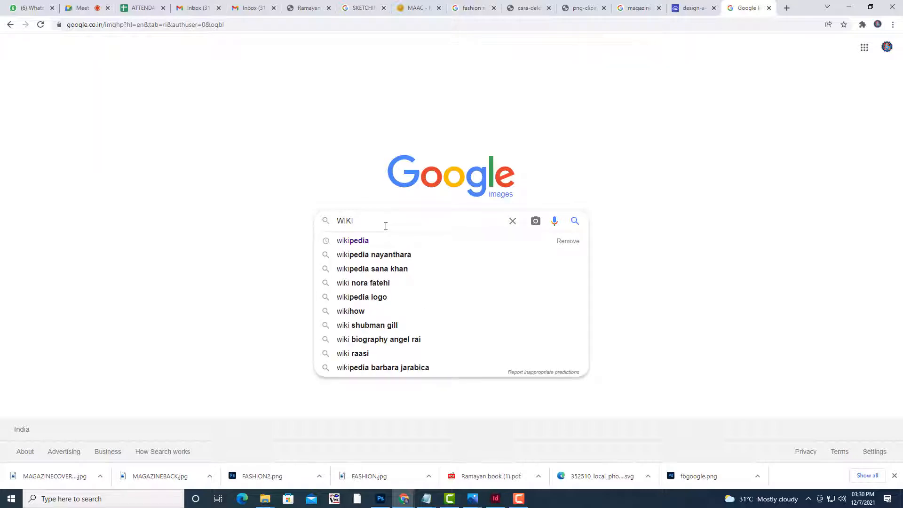
{"action": "left_click", "coordinate": [375, 242]}
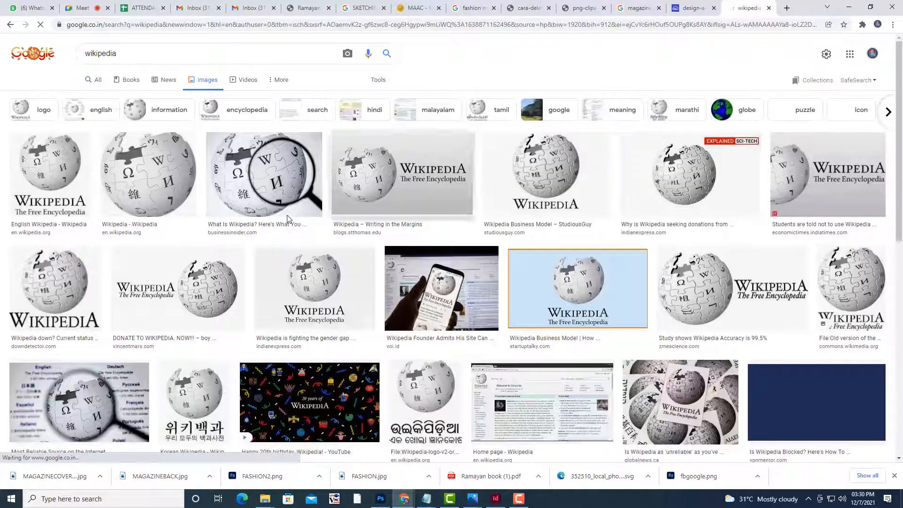
{"action": "left_click", "coordinate": [96, 79]}
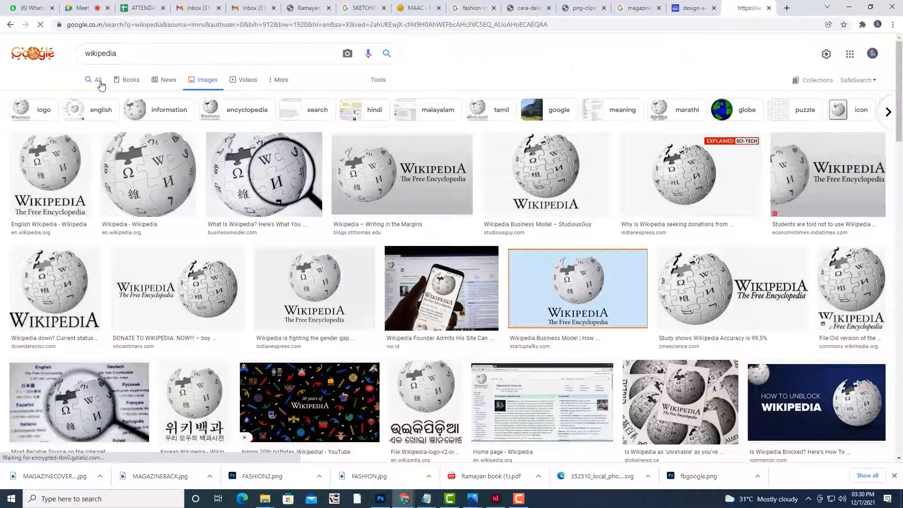
{"action": "left_click", "coordinate": [104, 137]}
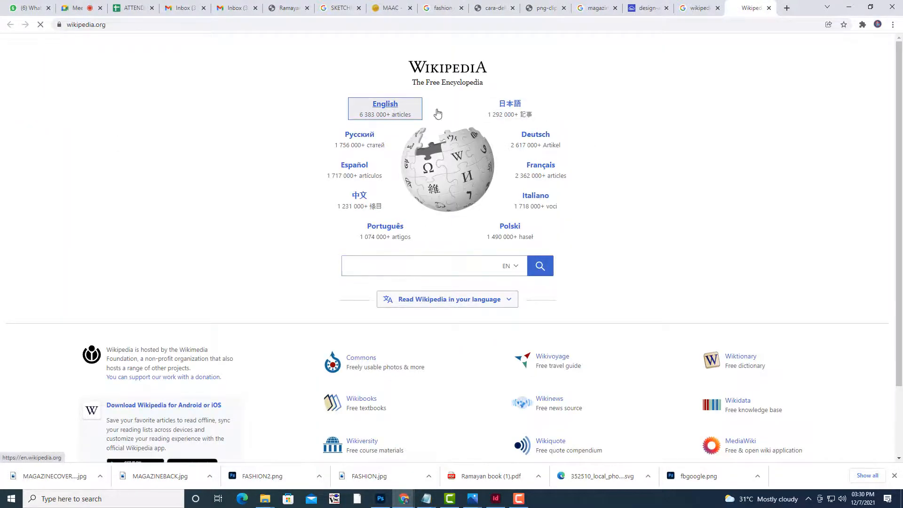
{"action": "left_click", "coordinate": [384, 105]}
Look up 'FASHION' on Wikipedia, copy the definition paragraphs, and minimize Chrome
{"action": "left_click", "coordinate": [817, 61]}
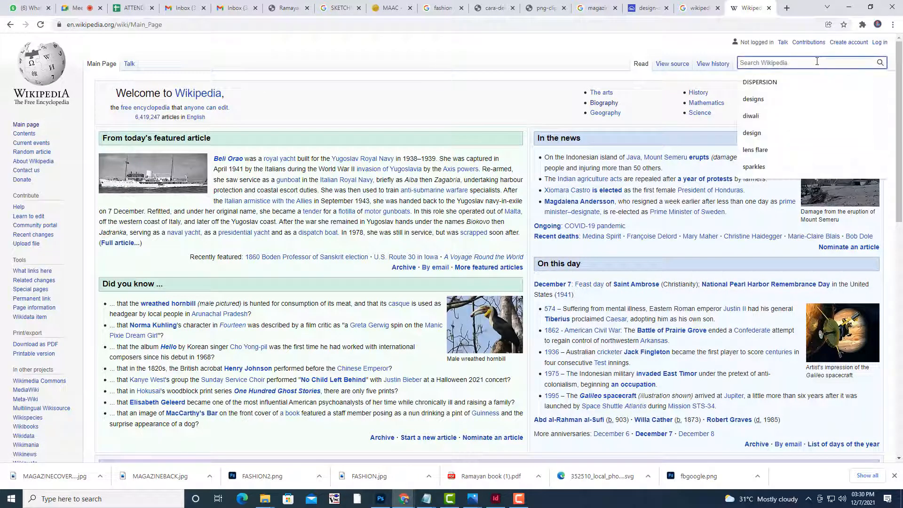
{"action": "type", "text": "FASHION"}
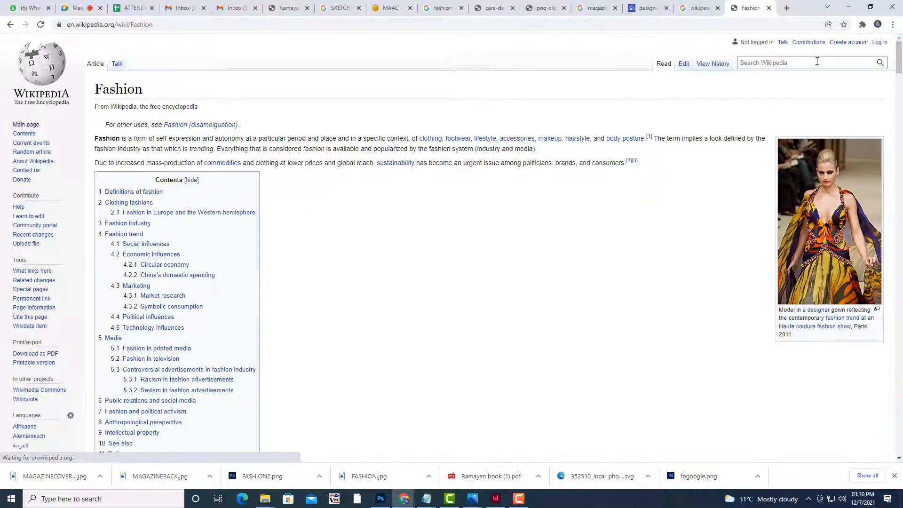
{"action": "scroll", "coordinate": [439, 102], "scroll_direction": "down", "scroll_amount": 1}
{"action": "scroll", "coordinate": [439, 102], "scroll_direction": "down", "scroll_amount": 9}
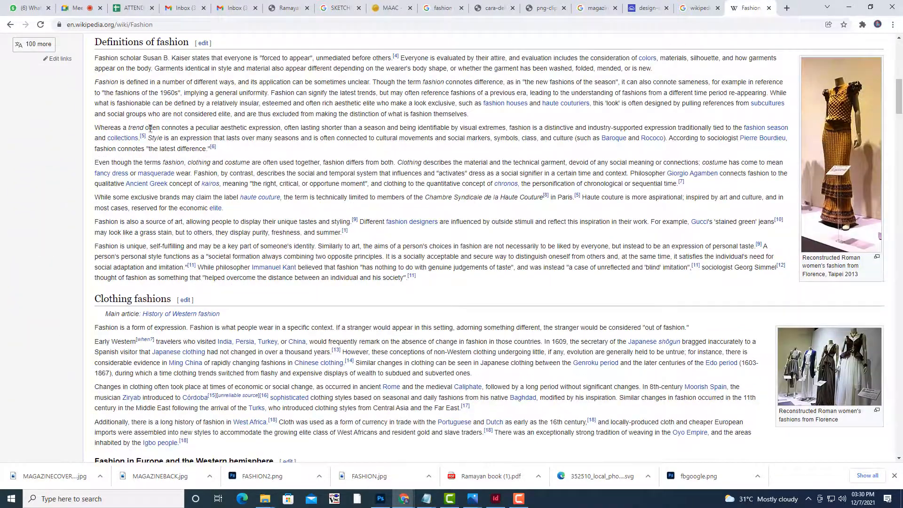
{"action": "left_click_drag", "start_coordinate": [96, 58], "coordinate": [661, 103]}
{"action": "right_click", "coordinate": [498, 56]}
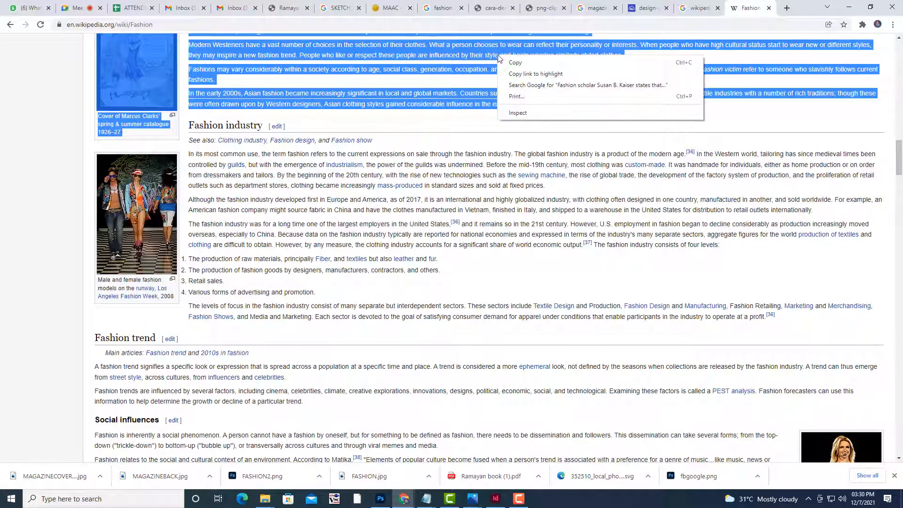
{"action": "left_click", "coordinate": [517, 62]}
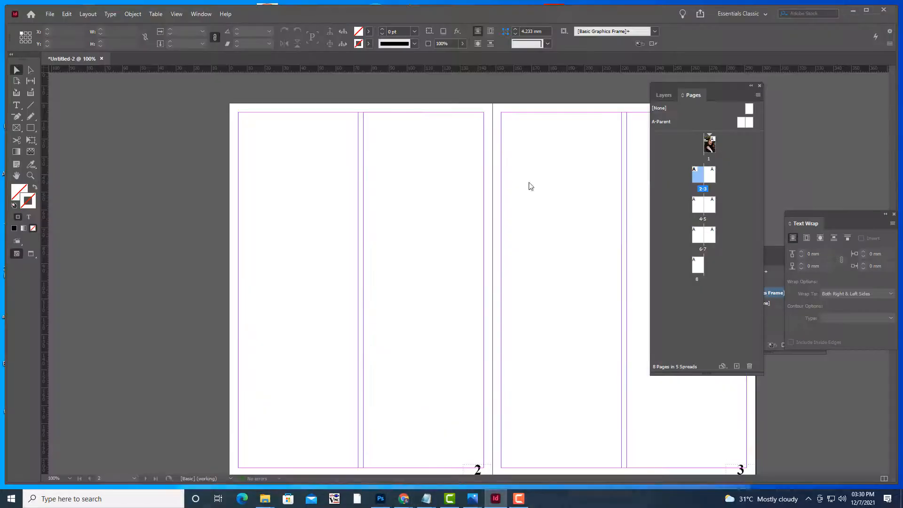
{"action": "left_click", "coordinate": [849, 7]}
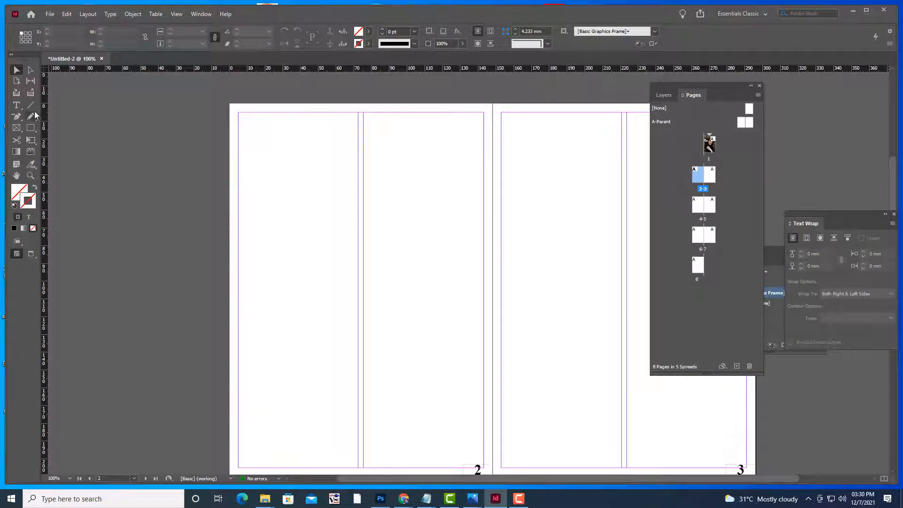
Paste the fashion text into a first-column frame on page 2 and thread the overflow into column two
{"action": "left_click", "coordinate": [16, 105]}
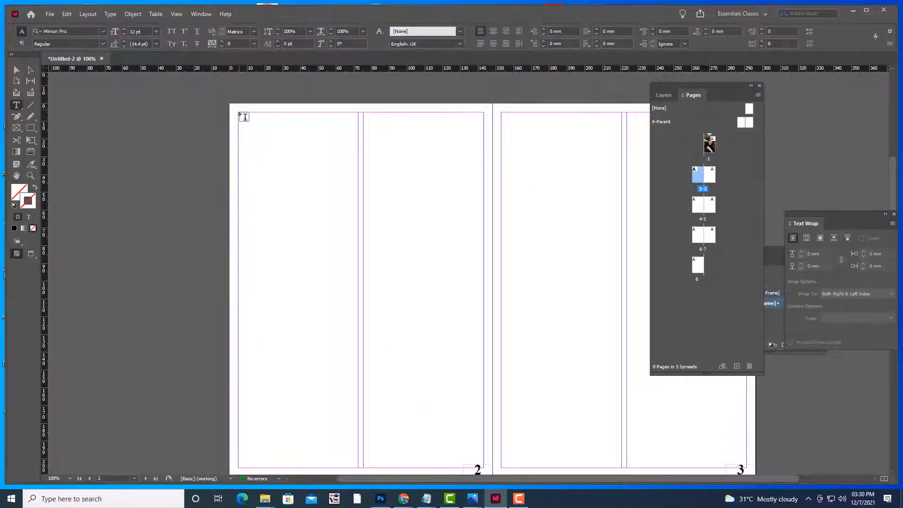
{"action": "left_click_drag", "start_coordinate": [243, 116], "coordinate": [359, 470]}
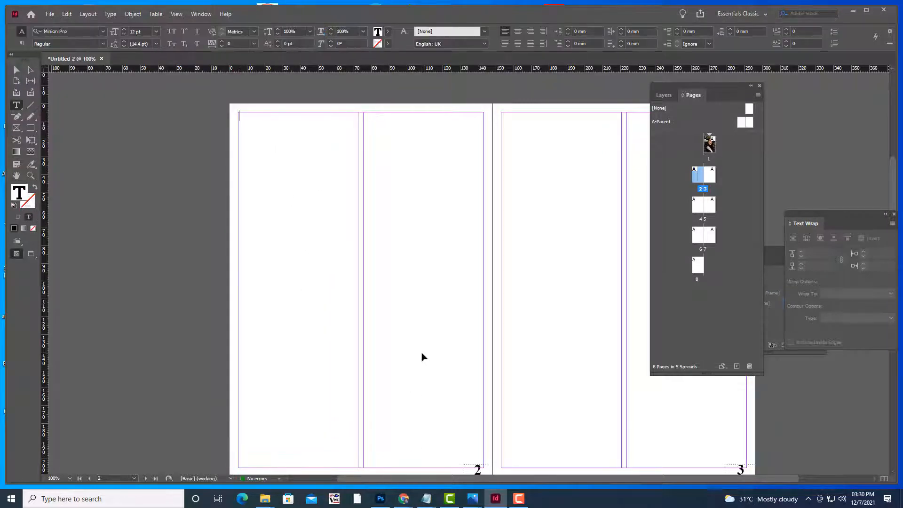
{"action": "key", "text": "ctrl+v"}
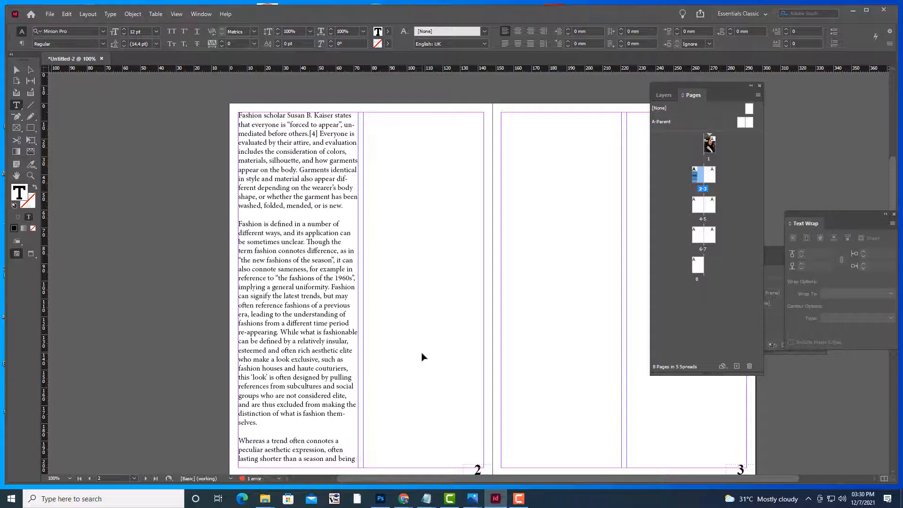
{"action": "left_click", "coordinate": [17, 69]}
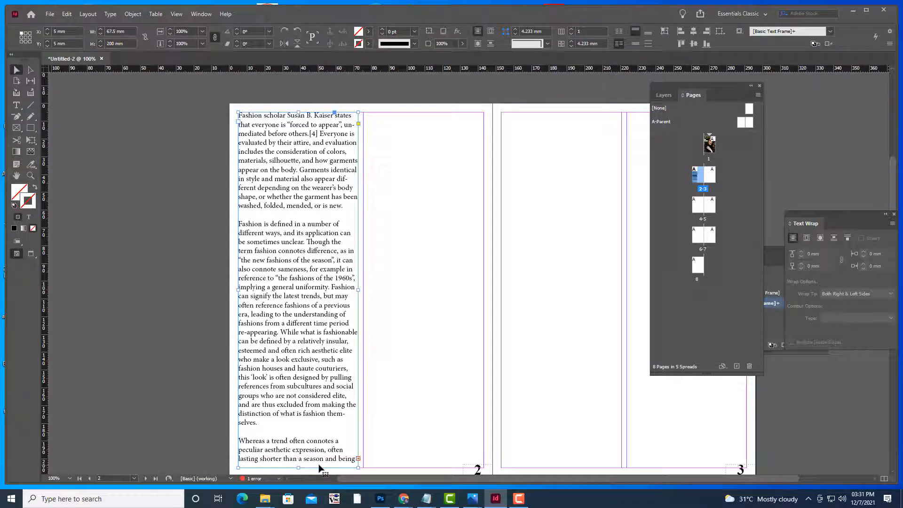
{"action": "left_click", "coordinate": [357, 459]}
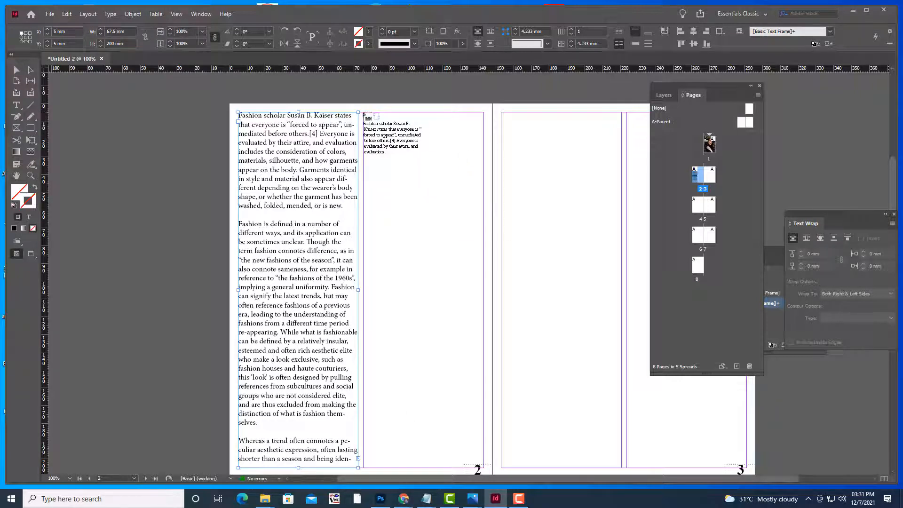
{"action": "left_click_drag", "start_coordinate": [364, 114], "coordinate": [485, 468]}
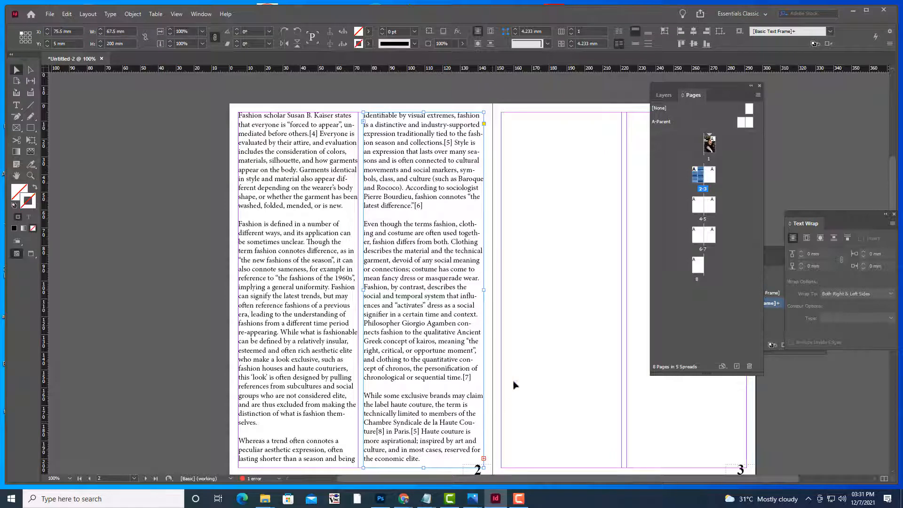
{"action": "left_click", "coordinate": [278, 162]}
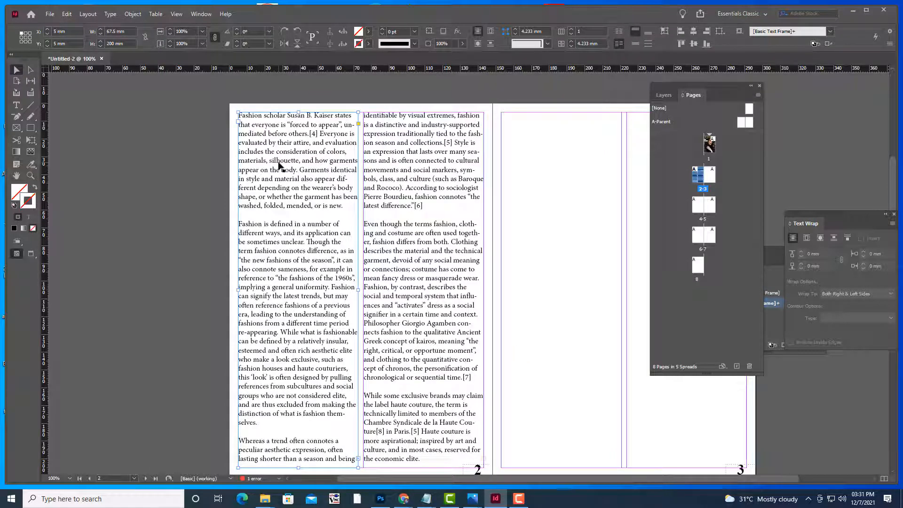
Set all the fashion text in Times New Roman Bold, justified with last line aligned left
{"action": "left_click", "coordinate": [16, 105]}
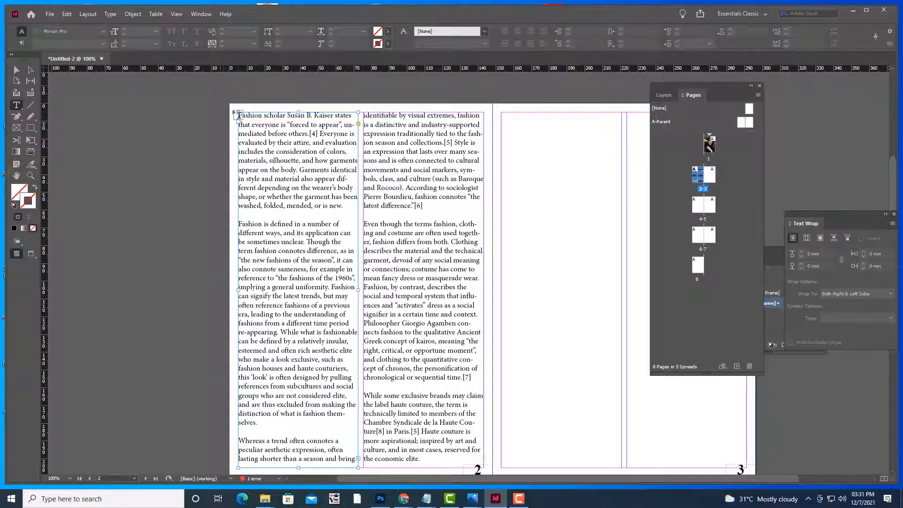
{"action": "left_click_drag", "start_coordinate": [239, 112], "coordinate": [469, 464]}
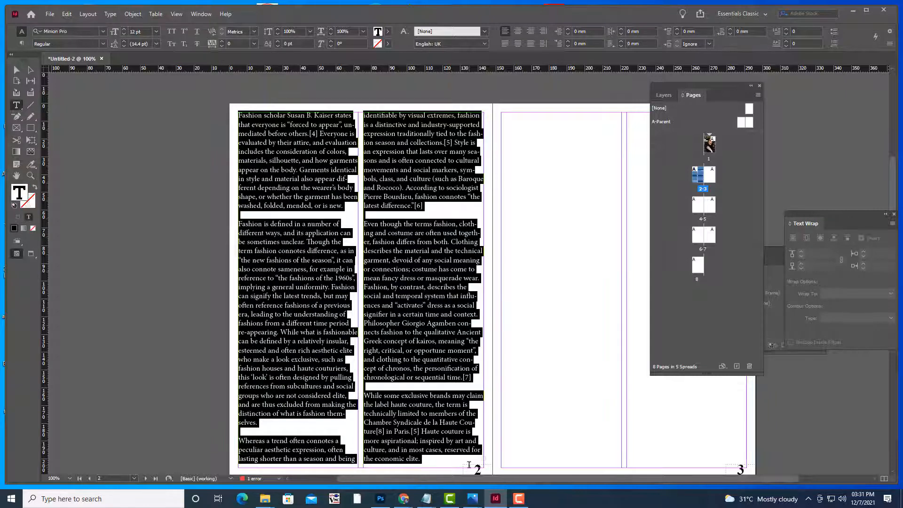
{"action": "left_click", "coordinate": [75, 31]}
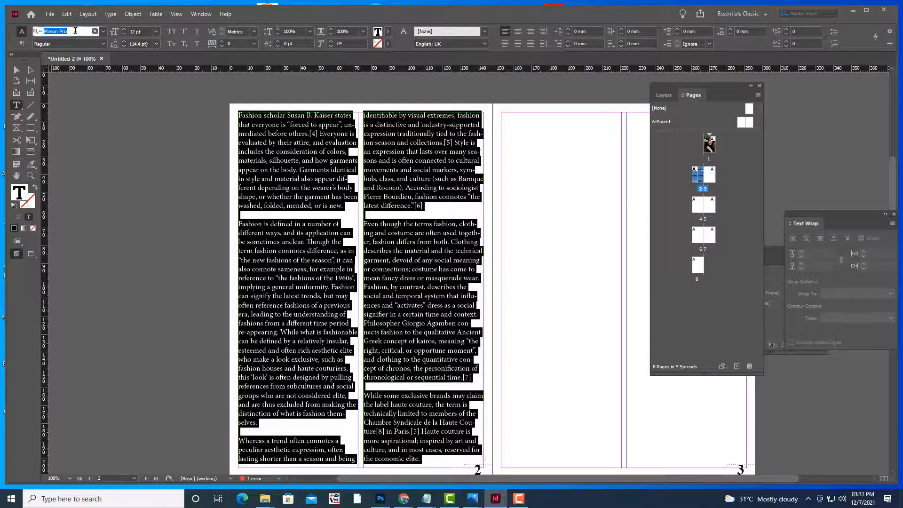
{"action": "type", "text": "Times"}
{"action": "left_click", "coordinate": [93, 76]}
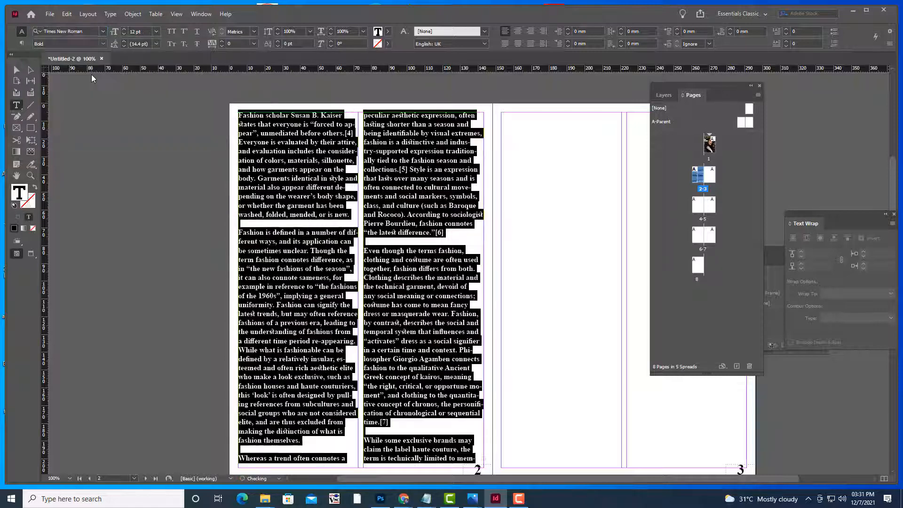
{"action": "left_click", "coordinate": [505, 43]}
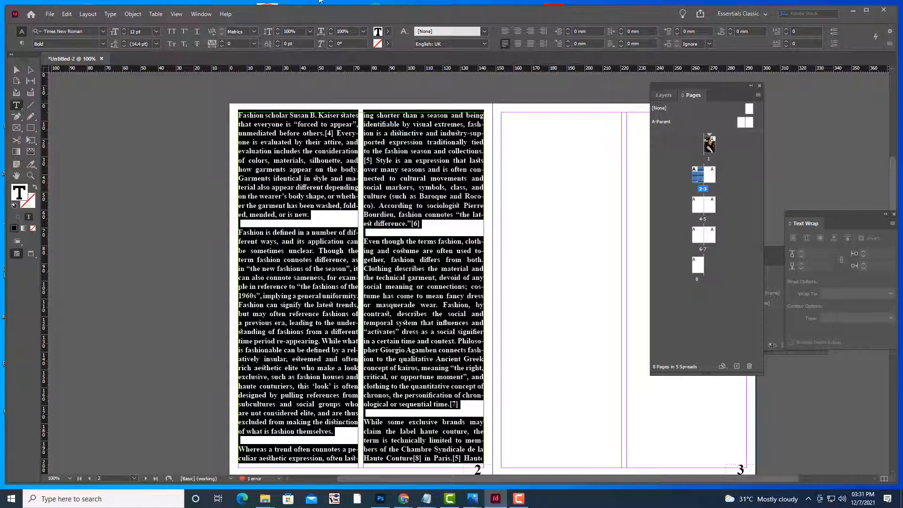
{"action": "left_click", "coordinate": [201, 14]}
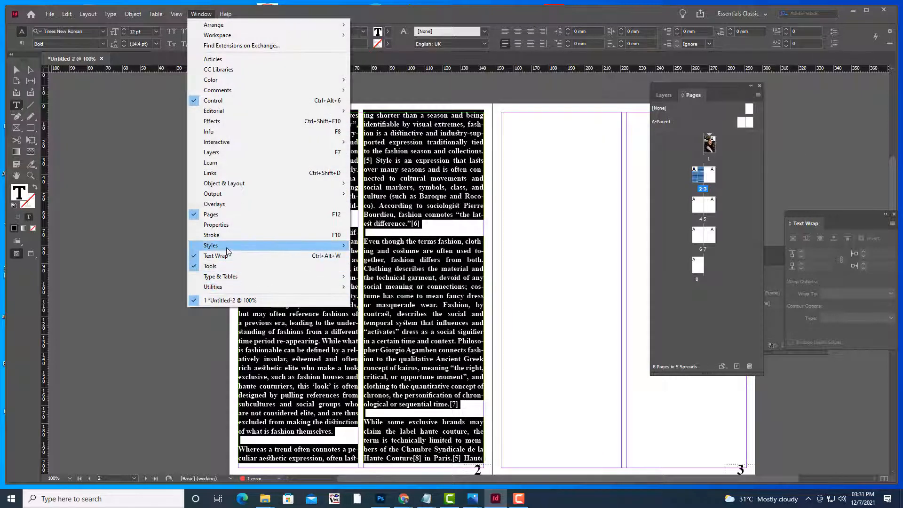
Create a new paragraph style from the text's formatting and name it PARASTYLE
{"action": "mouse_move", "coordinate": [227, 245]}
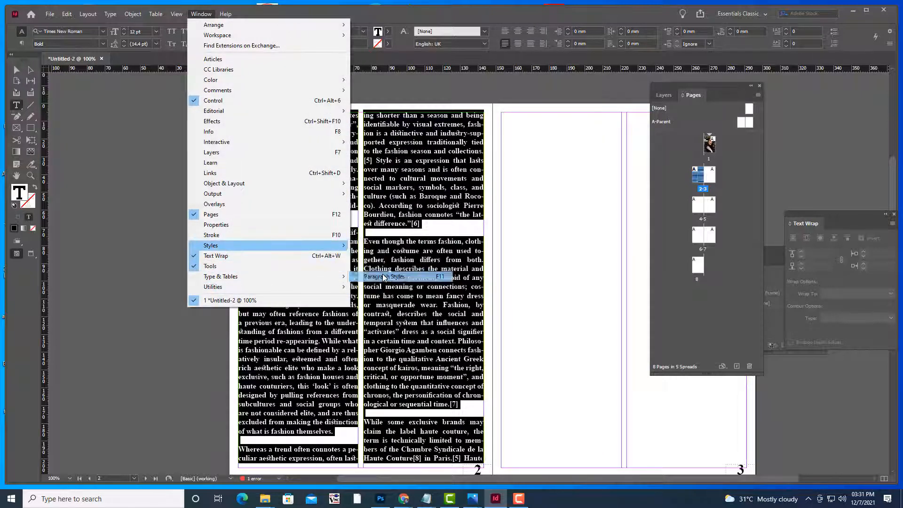
{"action": "left_click", "coordinate": [383, 277]}
{"action": "left_click_drag", "start_coordinate": [699, 177], "coordinate": [597, 140]}
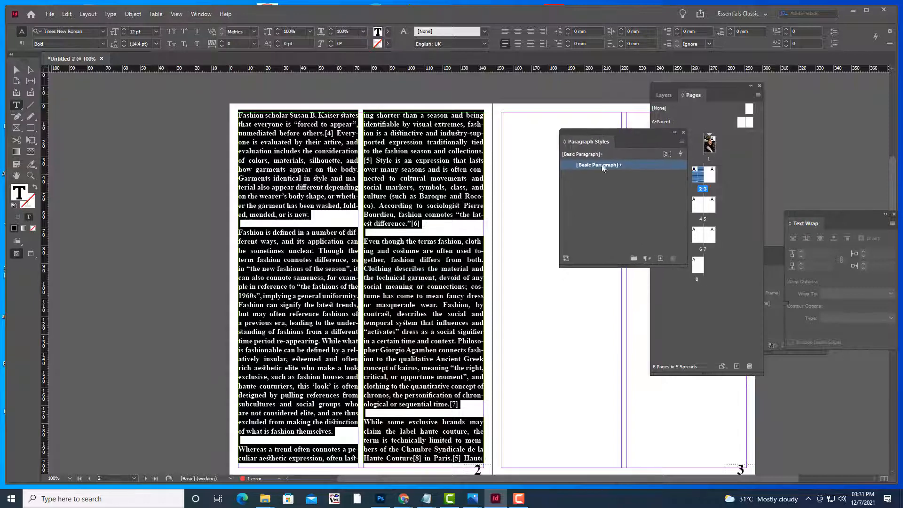
{"action": "left_click", "coordinate": [659, 259]}
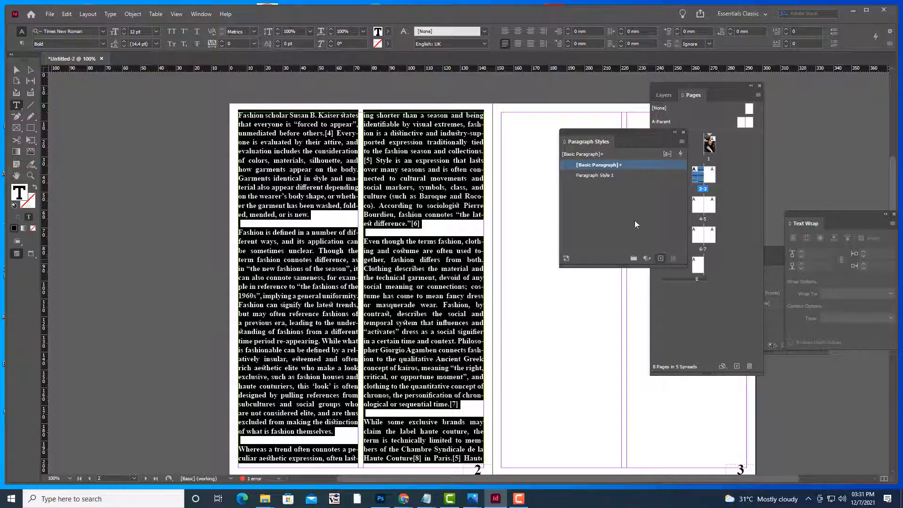
{"action": "left_click", "coordinate": [616, 177]}
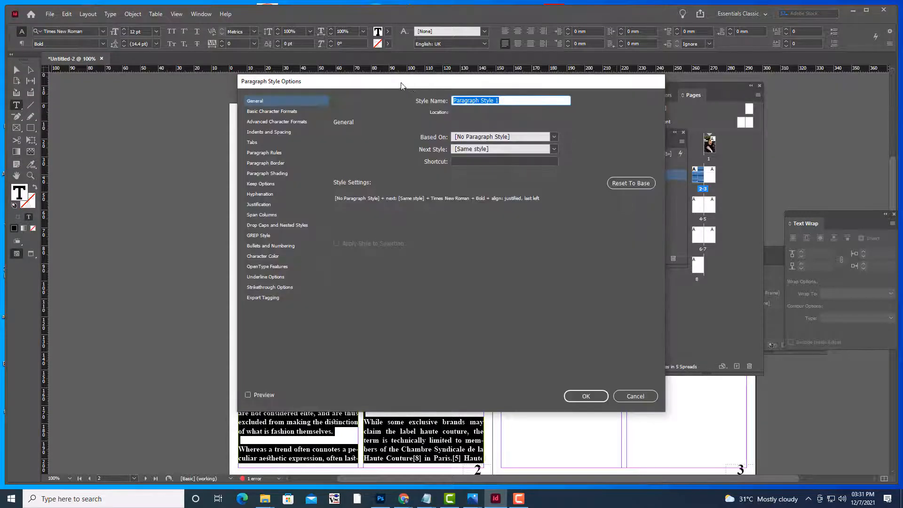
{"action": "left_click_drag", "start_coordinate": [401, 85], "coordinate": [594, 125]}
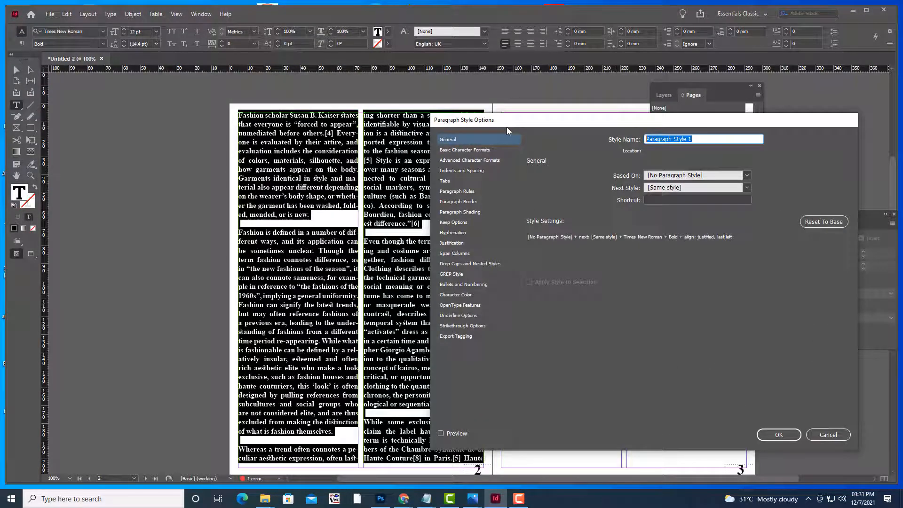
{"action": "type", "text": "PARASTYLE"}
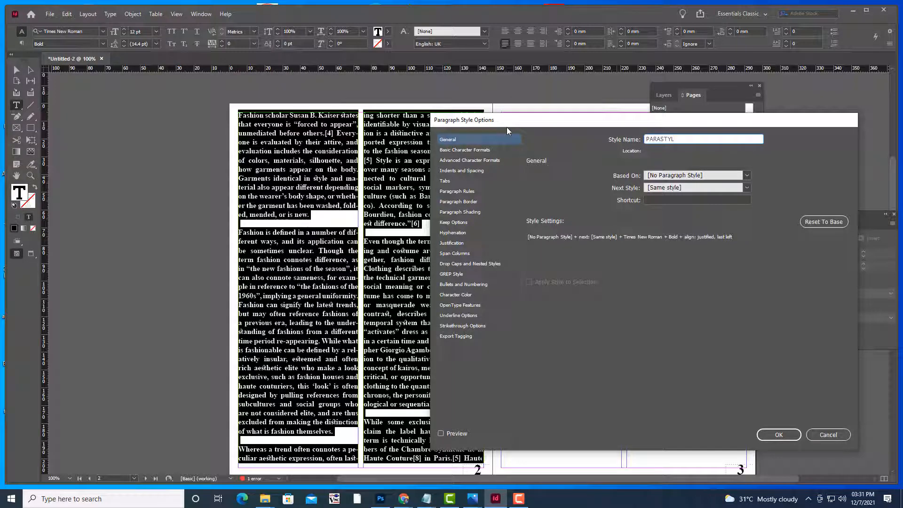
{"action": "left_click", "coordinate": [768, 430]}
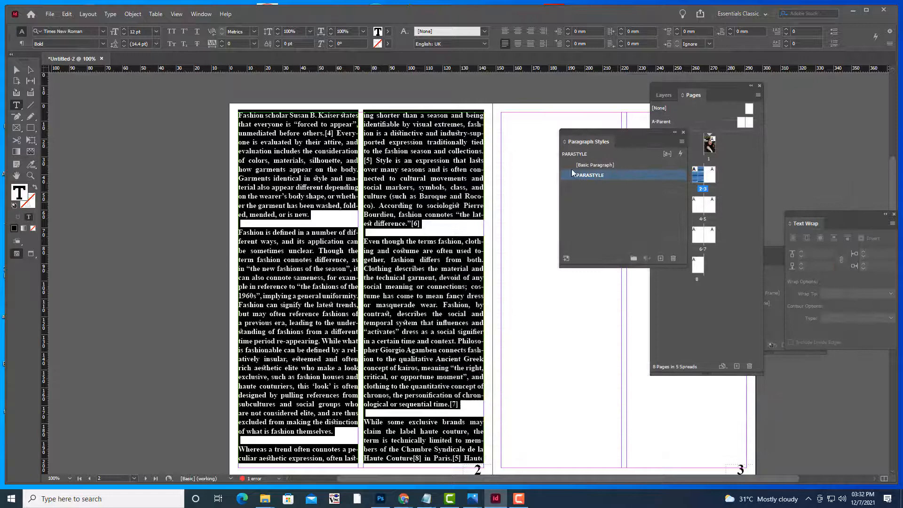
{"action": "left_click", "coordinate": [16, 70]}
{"action": "left_click", "coordinate": [150, 136]}
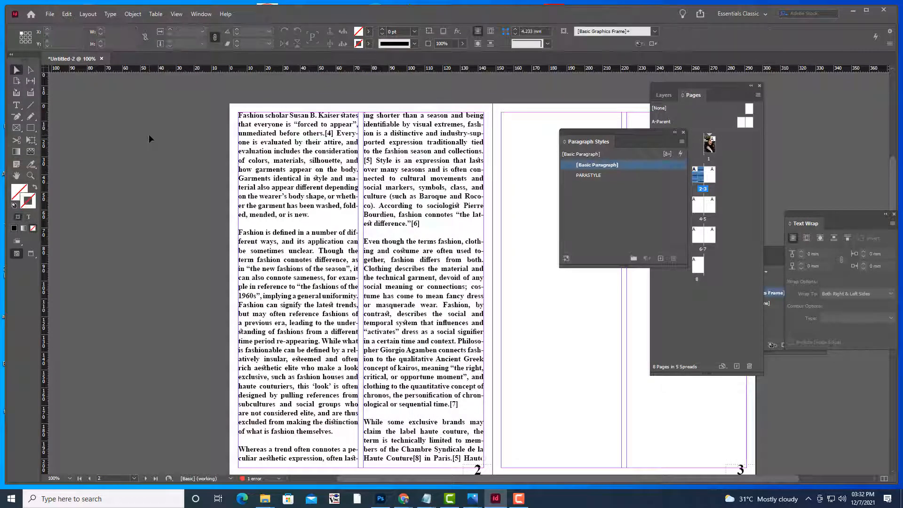
Place Paragraph Styles above Object Styles, move Pages lower, then zoom out and back to 100%
{"action": "left_click_drag", "start_coordinate": [601, 137], "coordinate": [779, 157]}
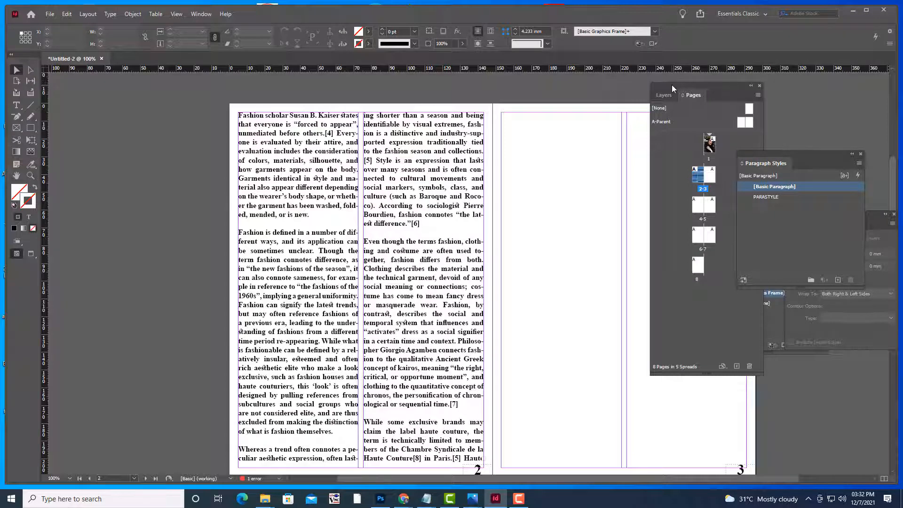
{"action": "left_click_drag", "start_coordinate": [672, 85], "coordinate": [780, 301]}
{"action": "left_click_drag", "start_coordinate": [749, 159], "coordinate": [719, 126]}
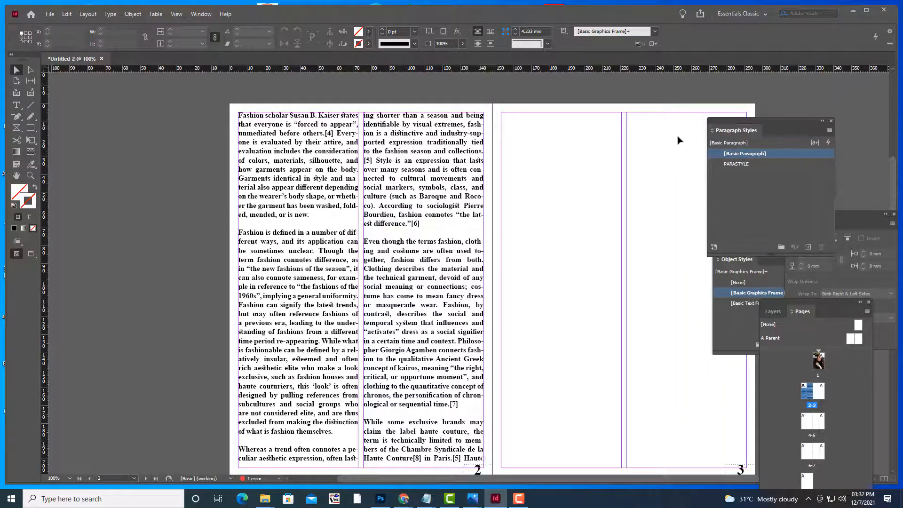
{"action": "key", "text": "ctrl+minus"}
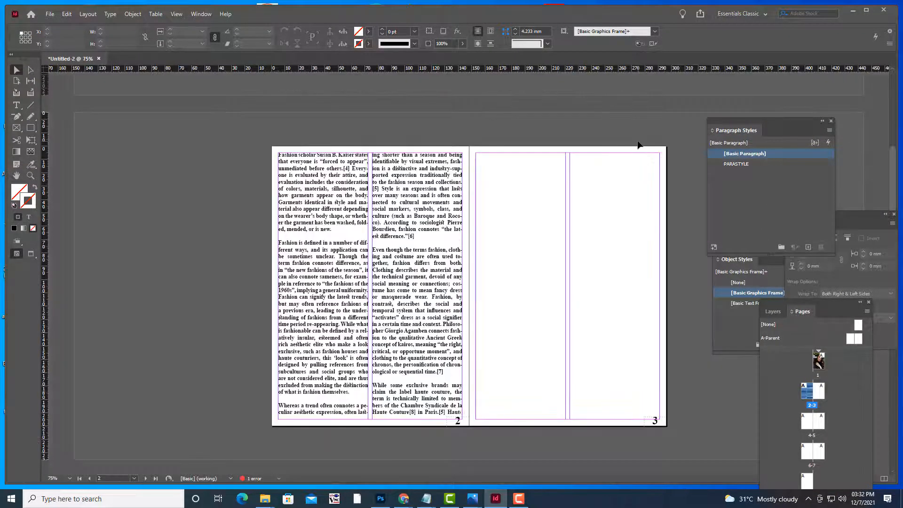
{"action": "key", "text": "ctrl+equal"}
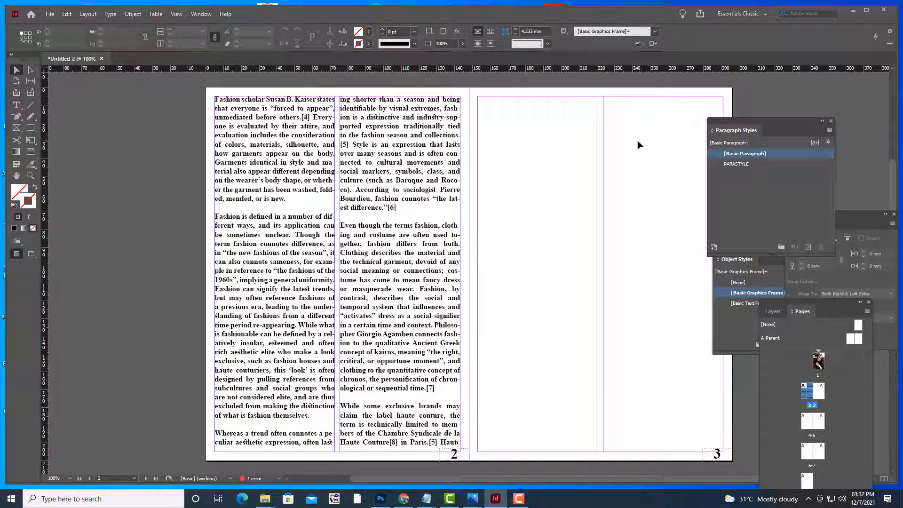
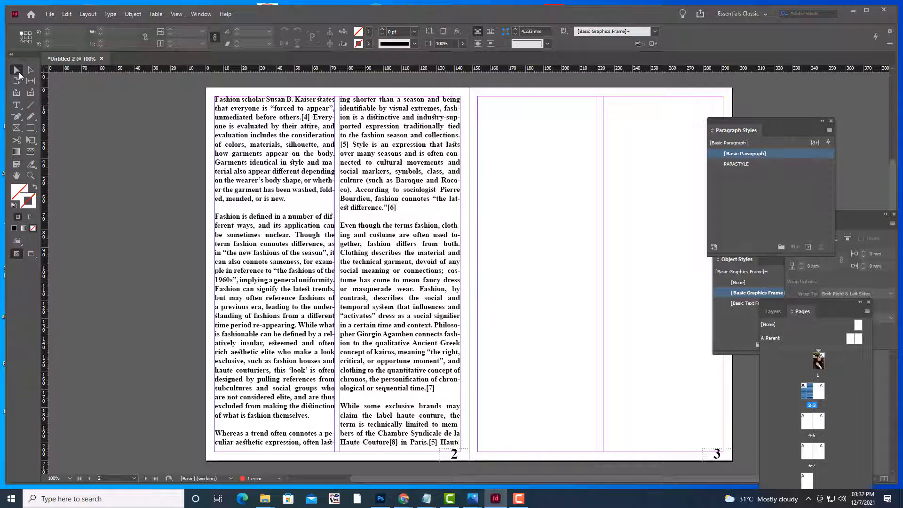
Select the text frame in the second column of page 2
{"action": "left_click", "coordinate": [461, 445]}
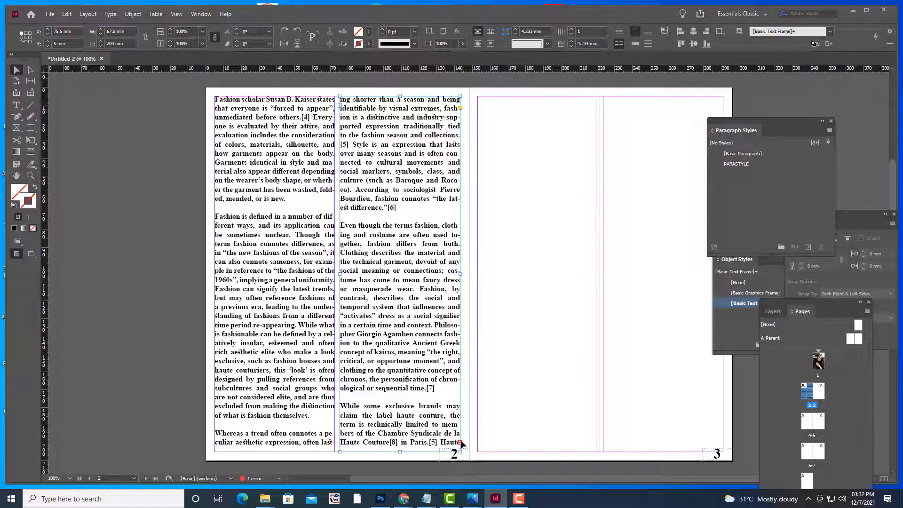
Flow the overset text into a new frame in page 3's left column and apply PARASTYLE to it
{"action": "left_click", "coordinate": [461, 443]}
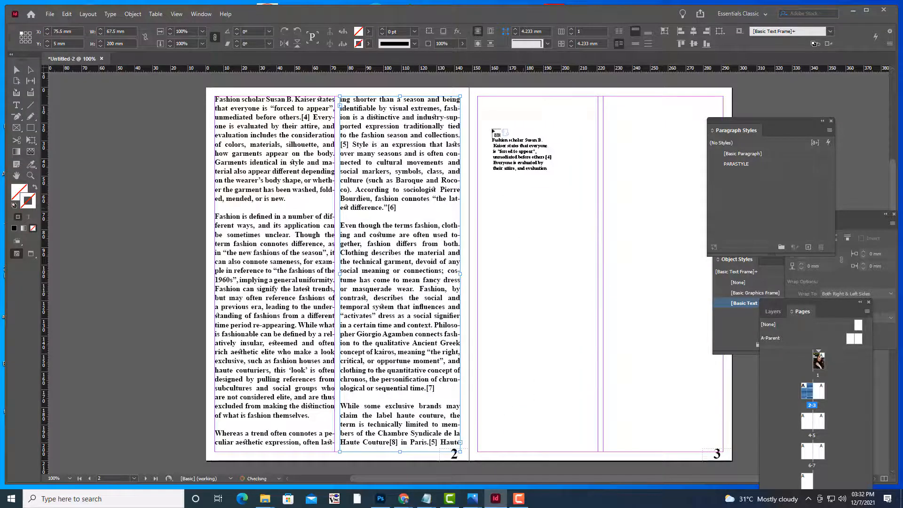
{"action": "left_click_drag", "start_coordinate": [479, 98], "coordinate": [597, 451]}
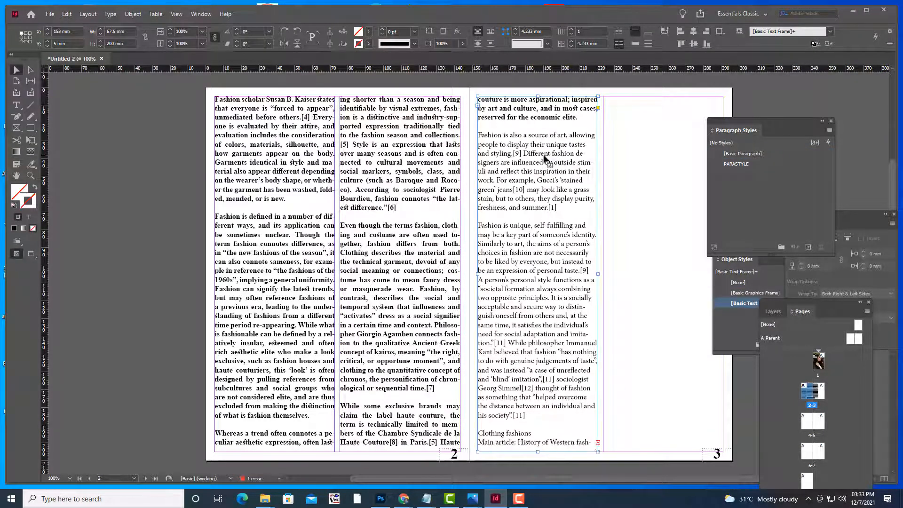
{"action": "left_click", "coordinate": [743, 164]}
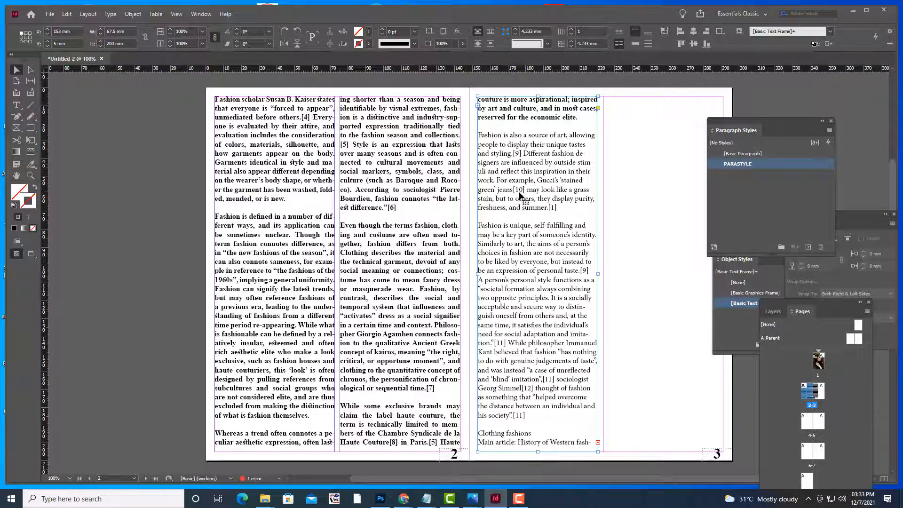
{"action": "left_click", "coordinate": [605, 275]}
{"action": "left_click", "coordinate": [546, 301]}
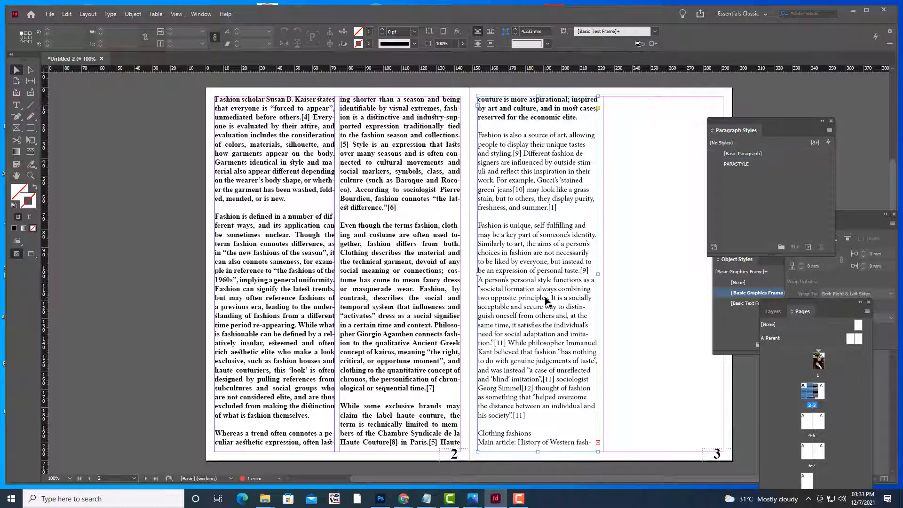
{"action": "left_click", "coordinate": [738, 165]}
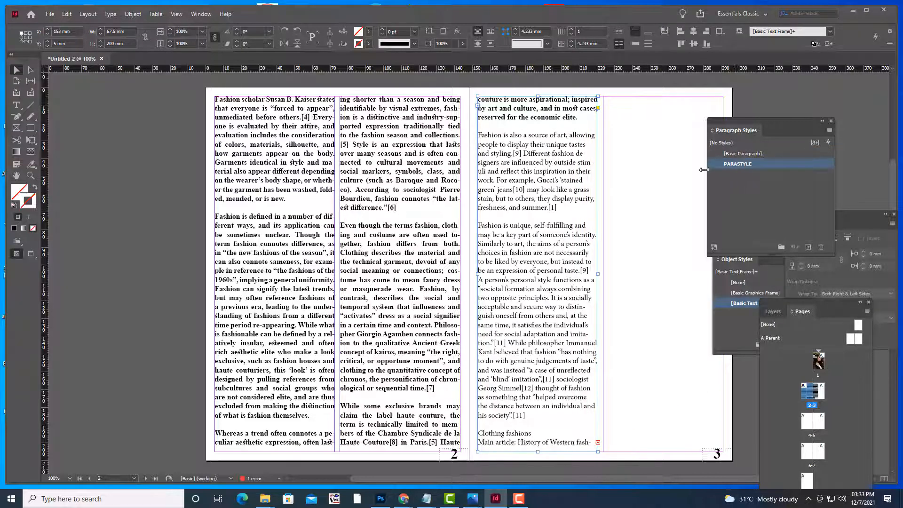
{"action": "left_click", "coordinate": [17, 105]}
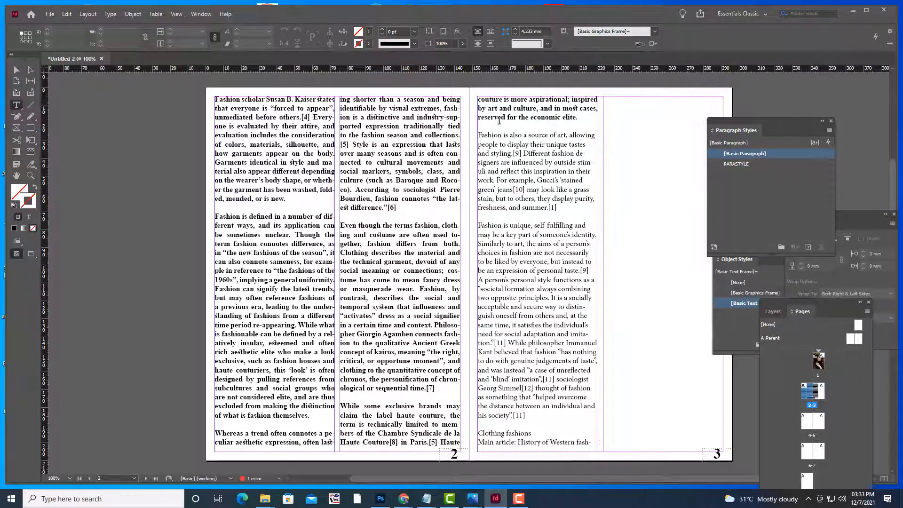
{"action": "left_click", "coordinate": [481, 101]}
{"action": "key", "text": "ctrl+a"}
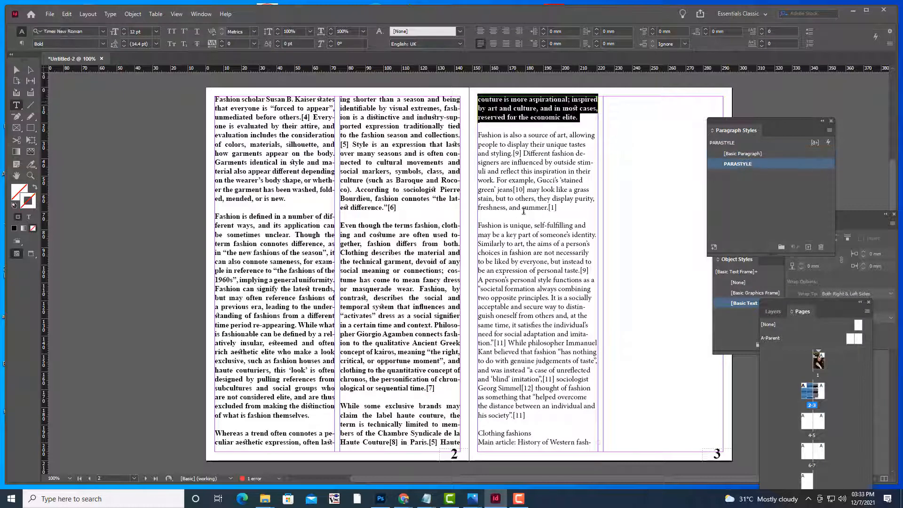
{"action": "left_click", "coordinate": [748, 163]}
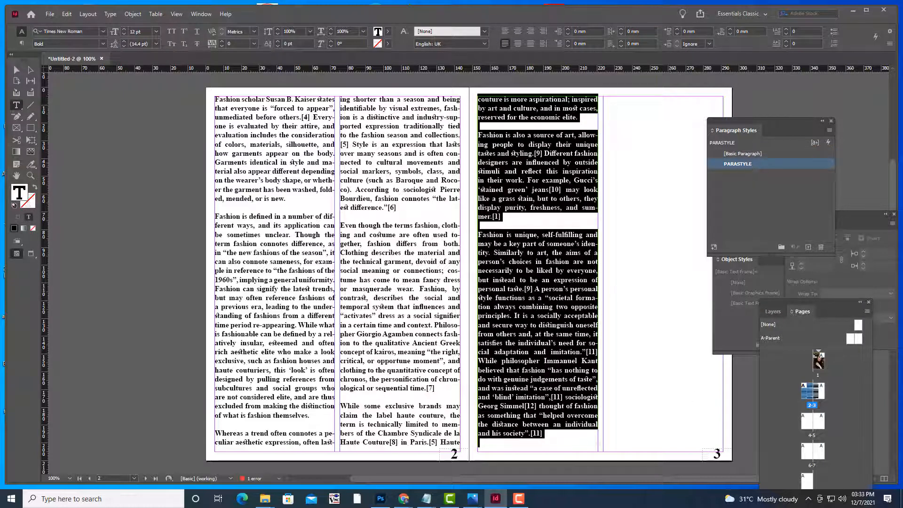
{"action": "left_click", "coordinate": [17, 70]}
{"action": "left_click", "coordinate": [157, 129]}
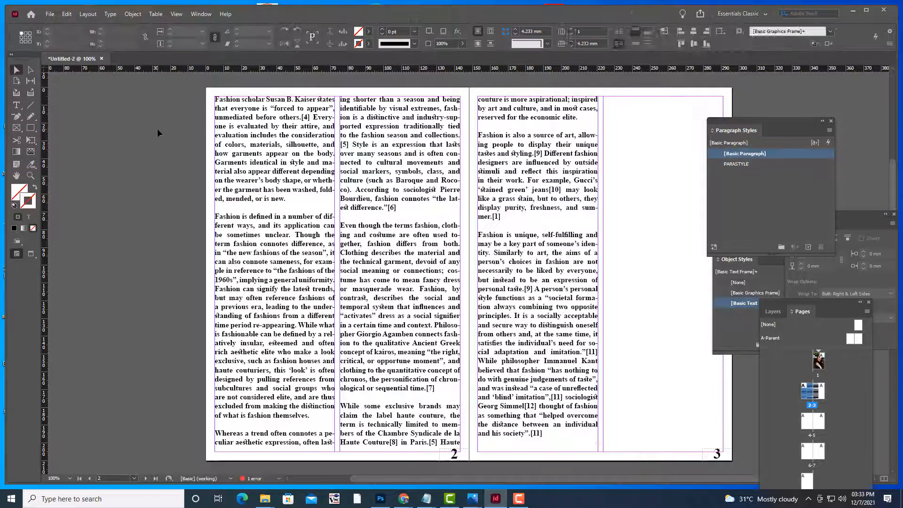
Thread the remaining text into page 3's right column and style it with PARASTYLE
{"action": "left_click", "coordinate": [560, 254]}
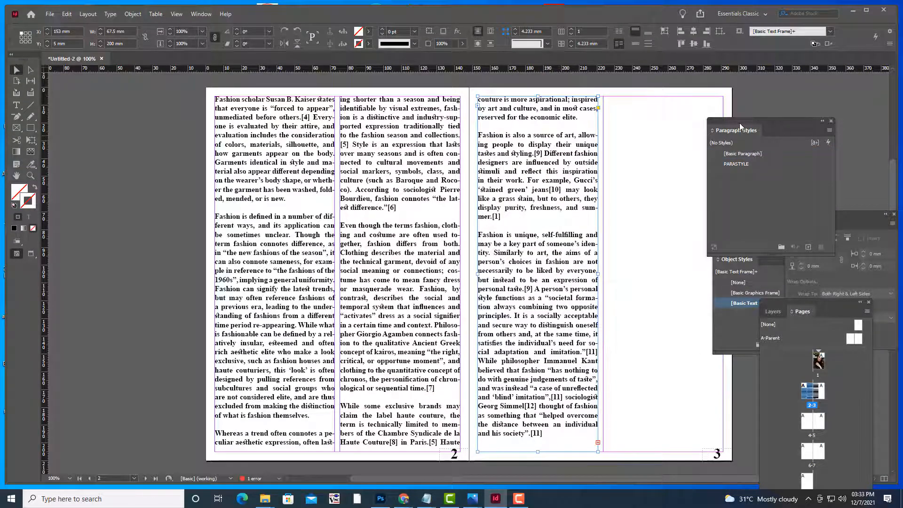
{"action": "left_click_drag", "start_coordinate": [740, 126], "coordinate": [801, 120]}
{"action": "left_click", "coordinate": [597, 442]}
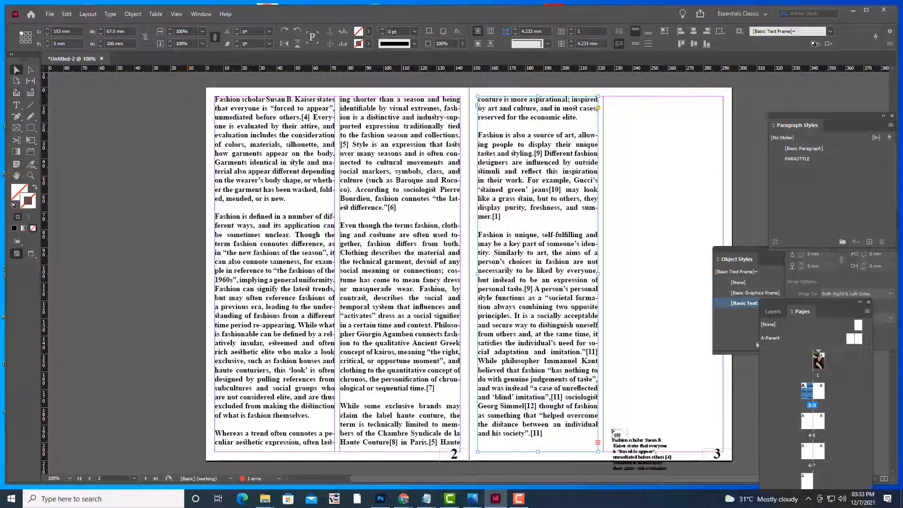
{"action": "left_click_drag", "start_coordinate": [605, 97], "coordinate": [722, 450]}
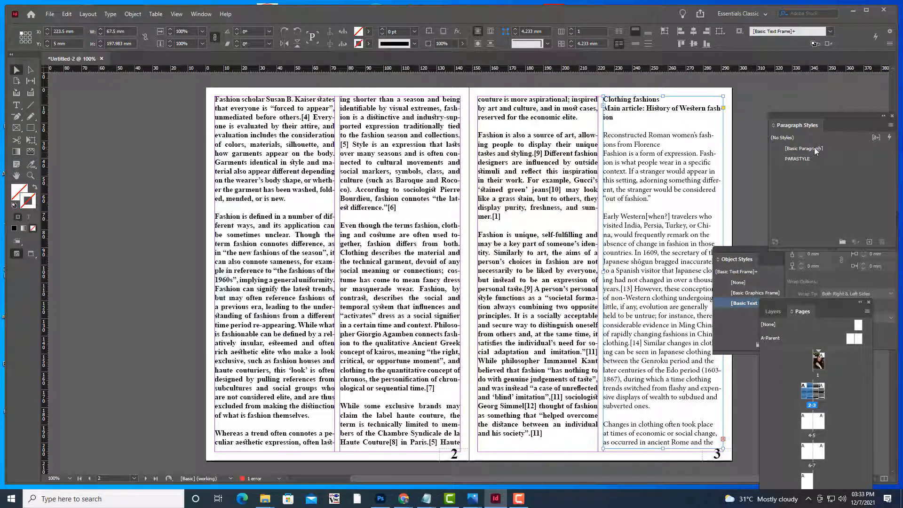
{"action": "left_click", "coordinate": [823, 159]}
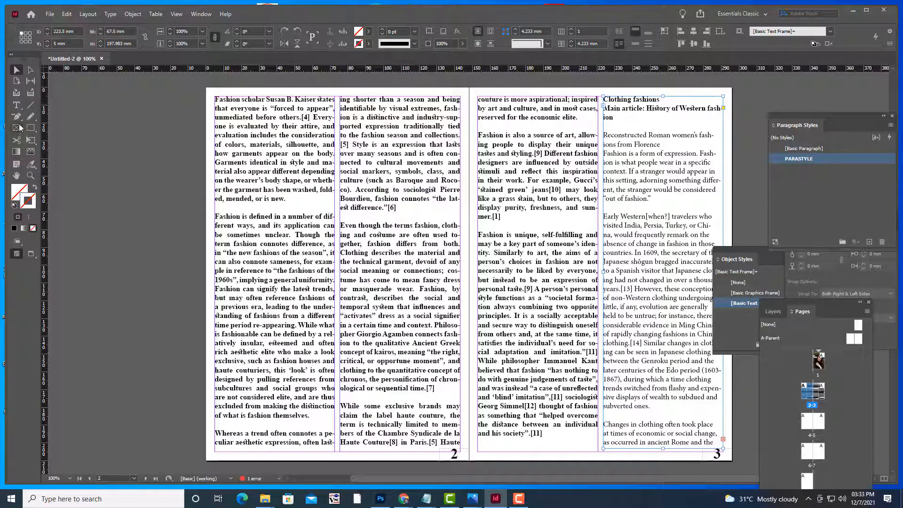
{"action": "key", "text": "t"}
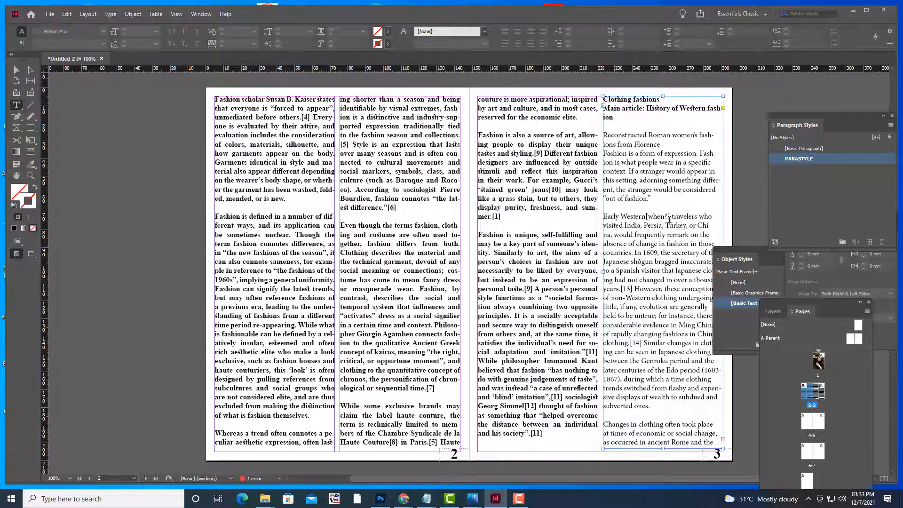
{"action": "key", "text": "ctrl+a"}
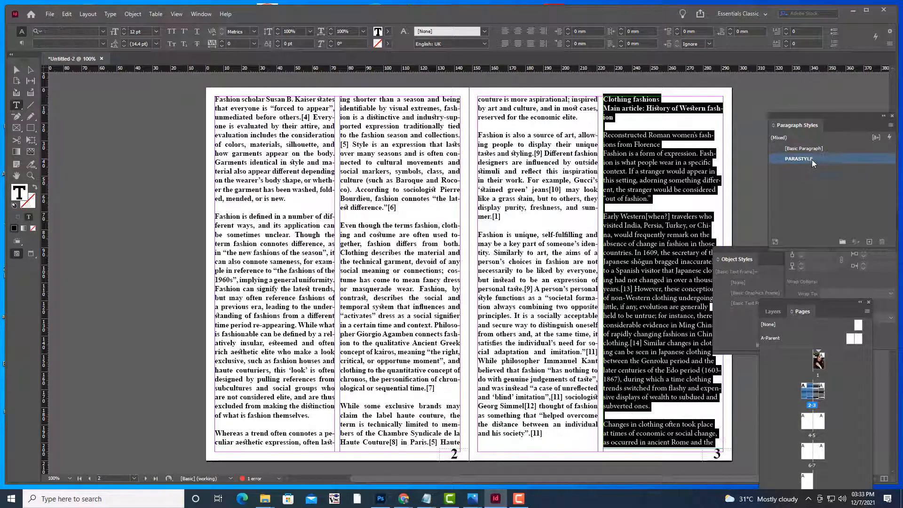
{"action": "left_click", "coordinate": [812, 160]}
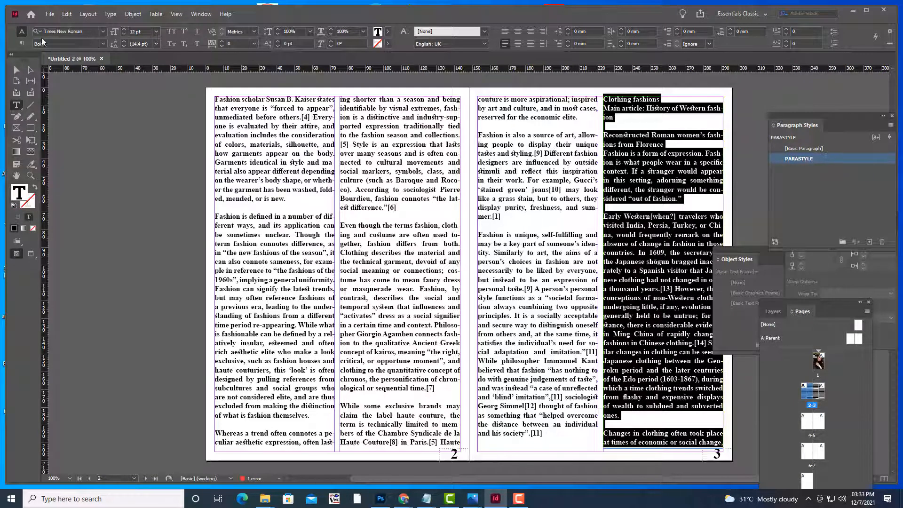
{"action": "left_click", "coordinate": [16, 69]}
{"action": "left_click", "coordinate": [155, 154]}
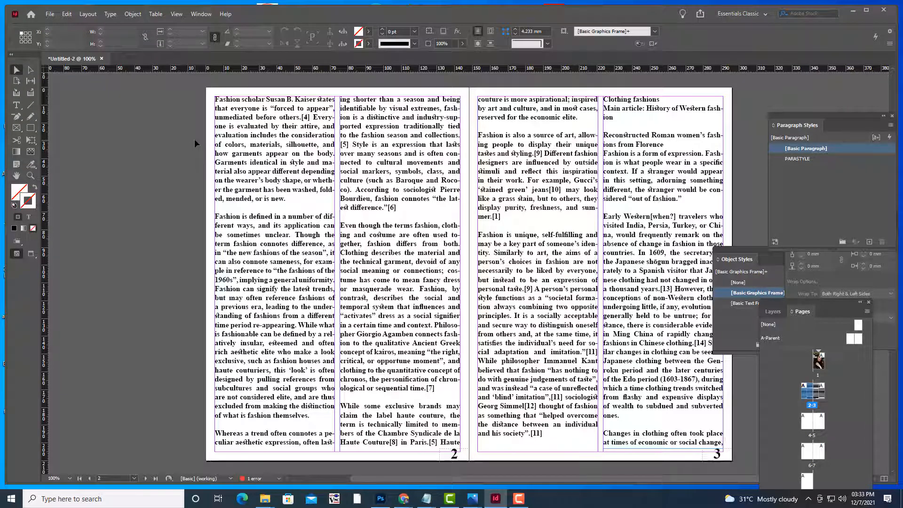
{"action": "key", "text": "ctrl+minus"}
Continue the overset text from page 3 into new frames on pages 4 and 5
{"action": "scroll", "coordinate": [595, 214], "scroll_direction": "down", "scroll_amount": 3}
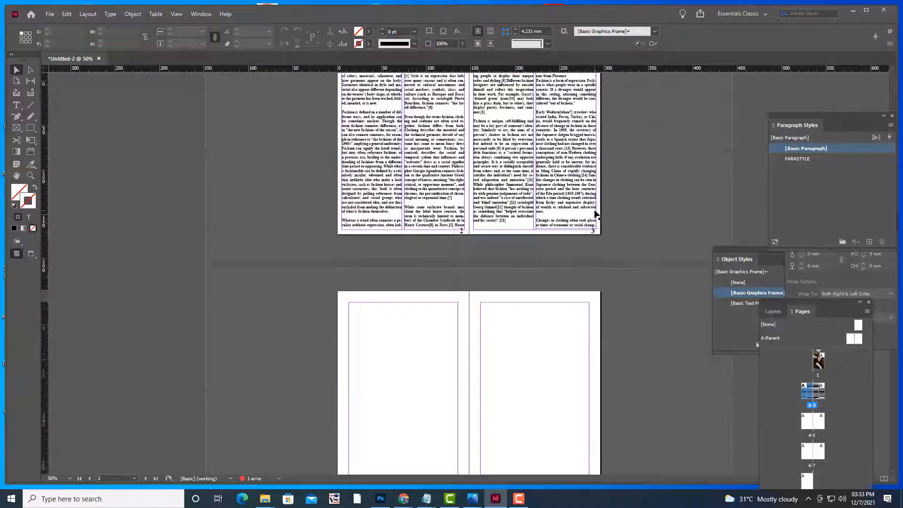
{"action": "scroll", "coordinate": [595, 214], "scroll_direction": "down", "scroll_amount": 1}
{"action": "left_click", "coordinate": [595, 192]}
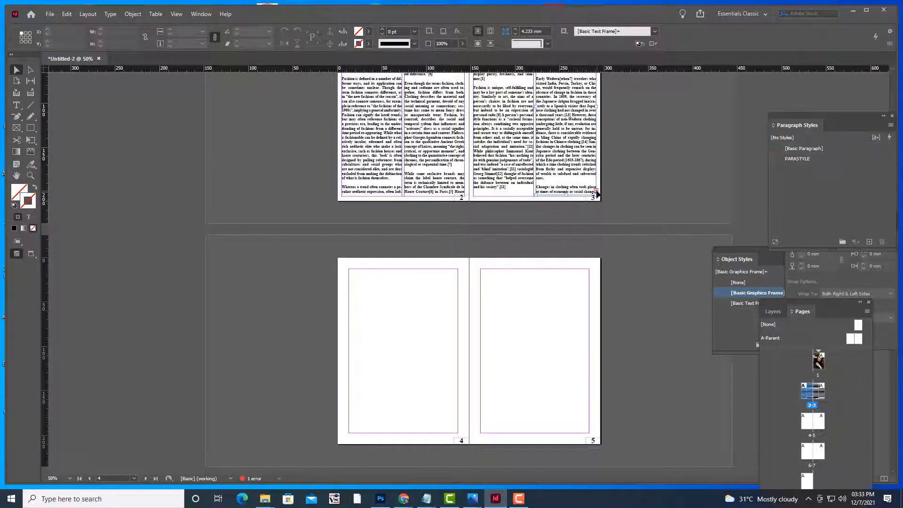
{"action": "left_click", "coordinate": [596, 192]}
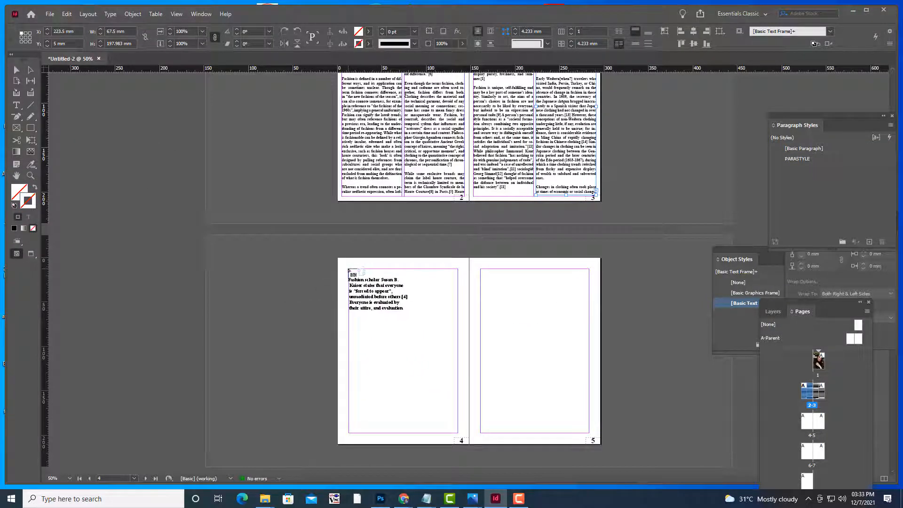
{"action": "left_click_drag", "start_coordinate": [348, 269], "coordinate": [457, 433]}
{"action": "left_click", "coordinate": [458, 429]}
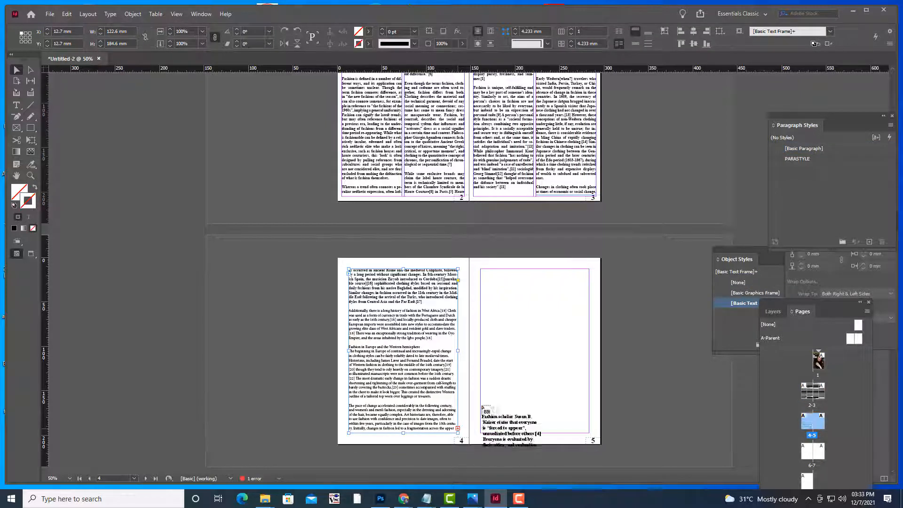
{"action": "left_click", "coordinate": [482, 270]}
{"action": "left_click_drag", "start_coordinate": [480, 269], "coordinate": [590, 433]}
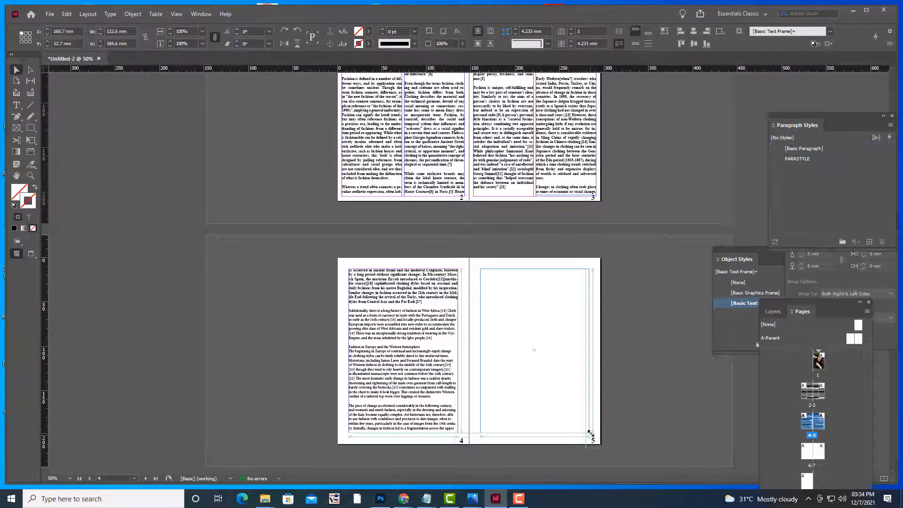
{"action": "left_click", "coordinate": [569, 222]}
Thread the text from page 5 onward into frames on pages 6 and 7
{"action": "scroll", "coordinate": [567, 226], "scroll_direction": "down", "scroll_amount": 5}
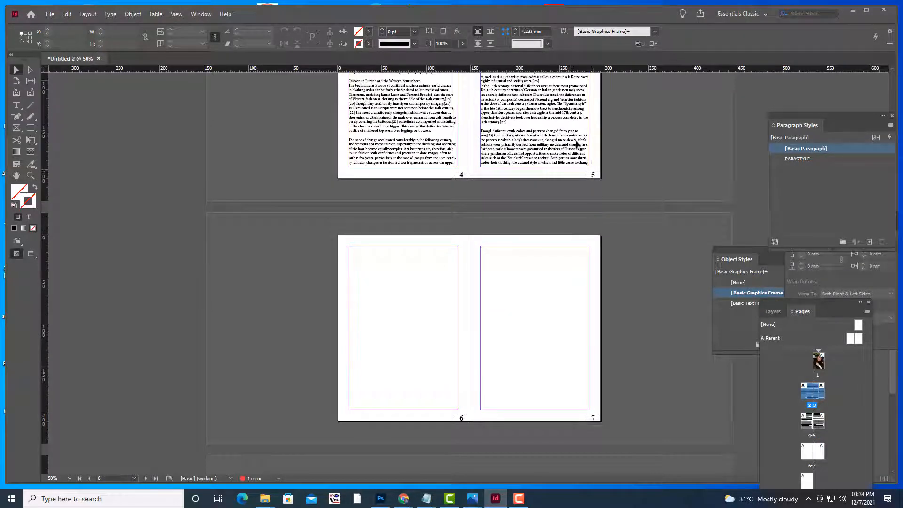
{"action": "left_click", "coordinate": [591, 164]}
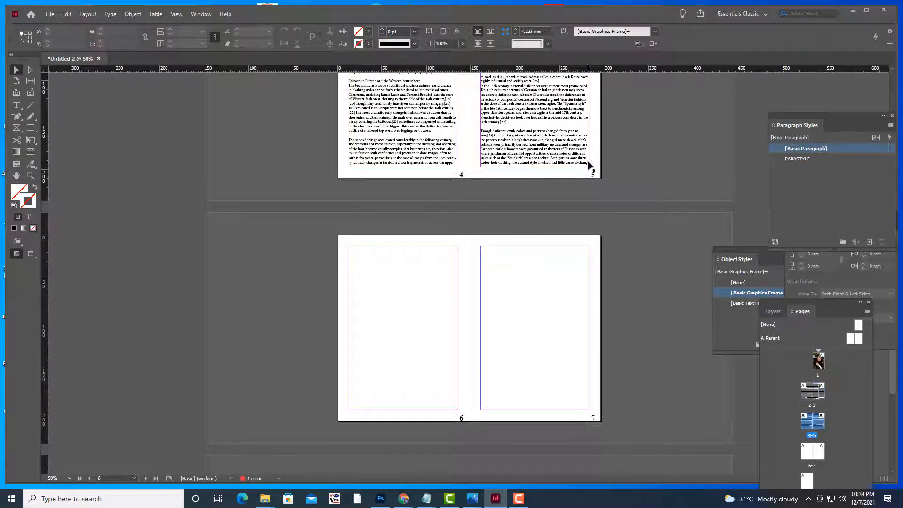
{"action": "left_click", "coordinate": [590, 164]}
{"action": "left_click", "coordinate": [589, 164]}
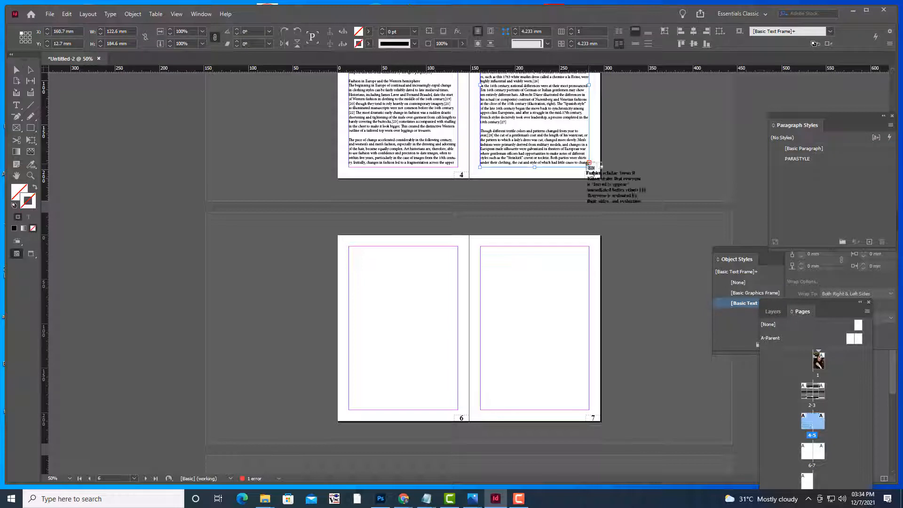
{"action": "left_click", "coordinate": [349, 247]}
{"action": "left_click_drag", "start_coordinate": [349, 247], "coordinate": [459, 410]}
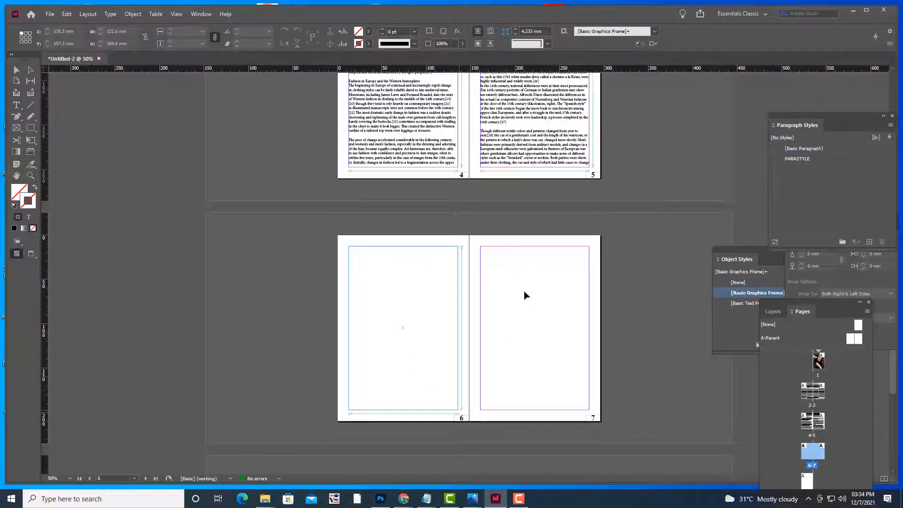
{"action": "left_click", "coordinate": [457, 405]}
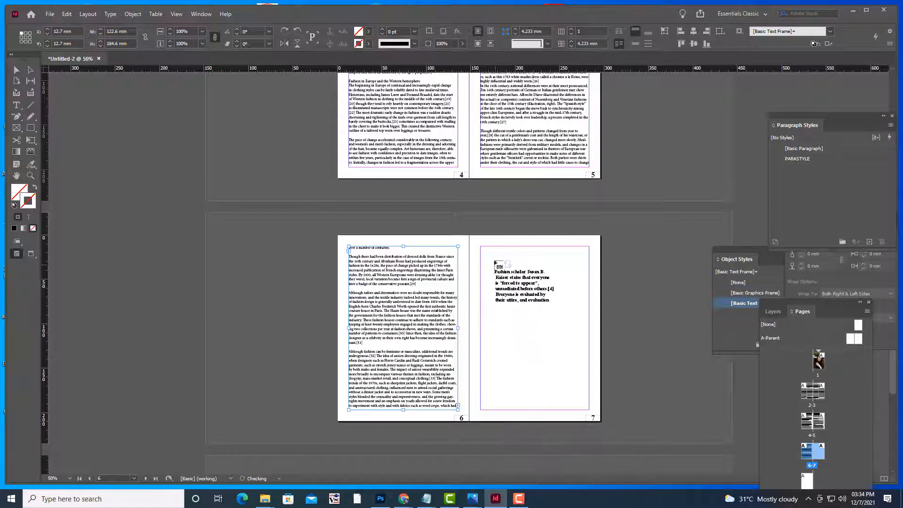
{"action": "left_click_drag", "start_coordinate": [480, 247], "coordinate": [588, 409]}
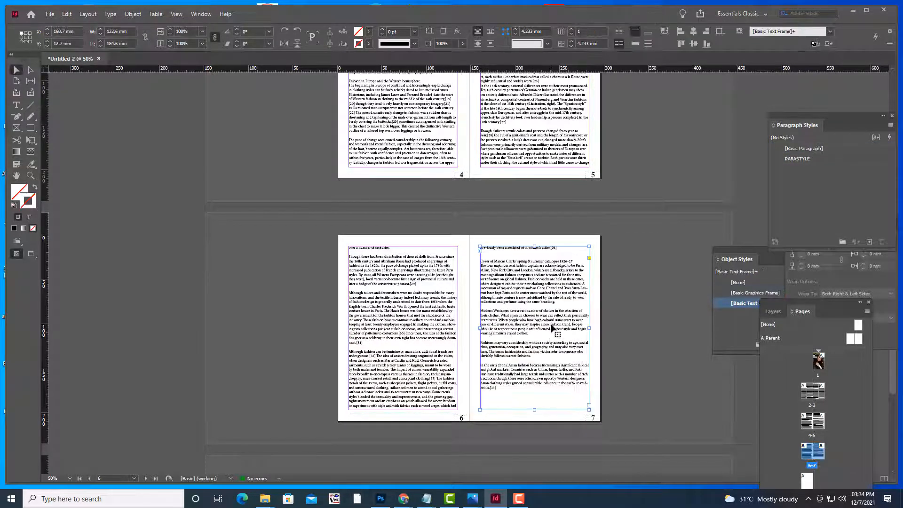
{"action": "scroll", "coordinate": [547, 301], "scroll_direction": "down", "scroll_amount": 3}
{"action": "scroll", "coordinate": [546, 297], "scroll_direction": "up", "scroll_amount": 11}
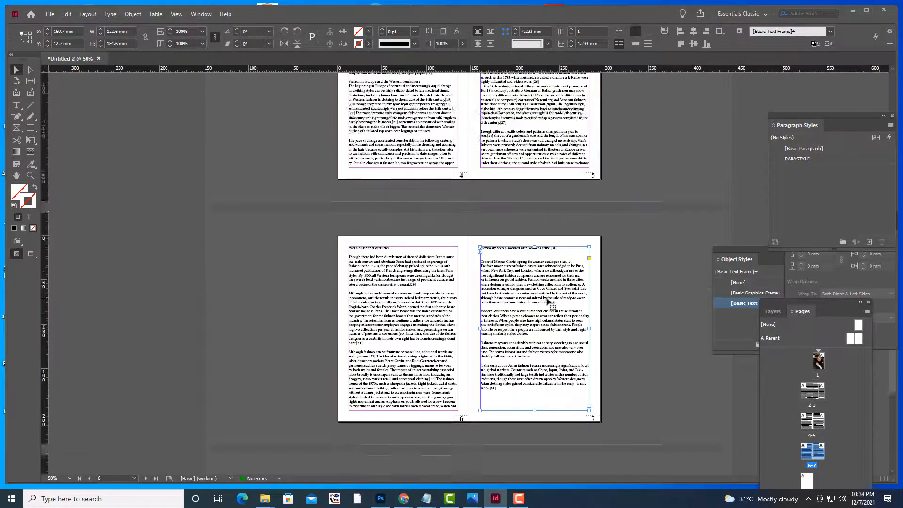
{"action": "scroll", "coordinate": [546, 301], "scroll_direction": "down", "scroll_amount": 3}
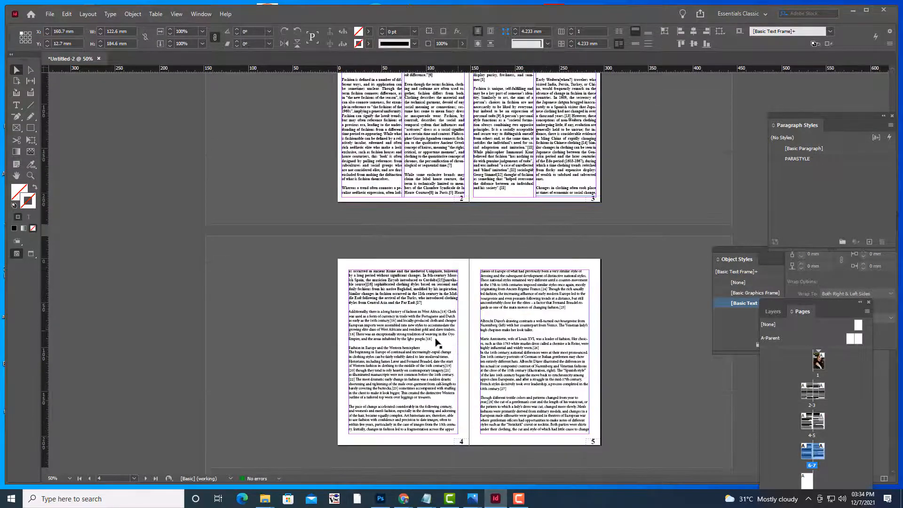
{"action": "left_click", "coordinate": [431, 338]}
Place the FASHION1.psd model photo onto spread 2–3
{"action": "left_click", "coordinate": [639, 233]}
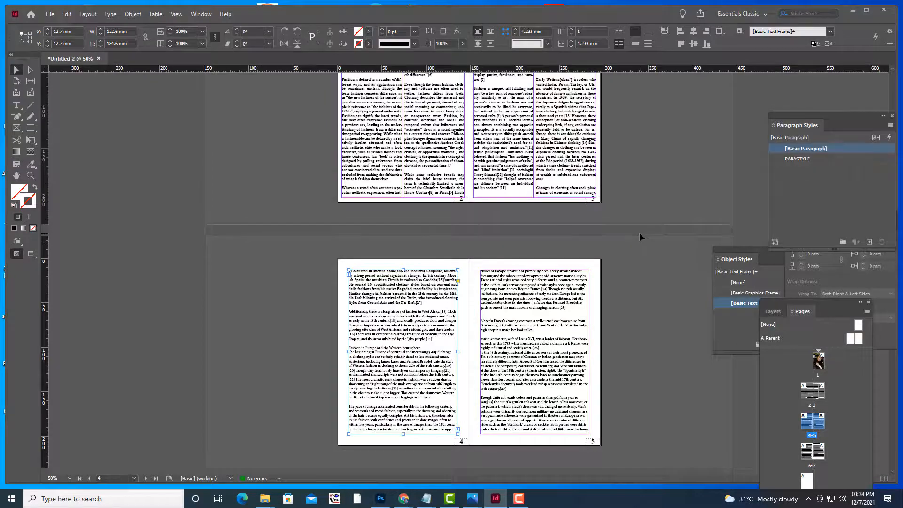
{"action": "scroll", "coordinate": [635, 228], "scroll_direction": "up", "scroll_amount": 4}
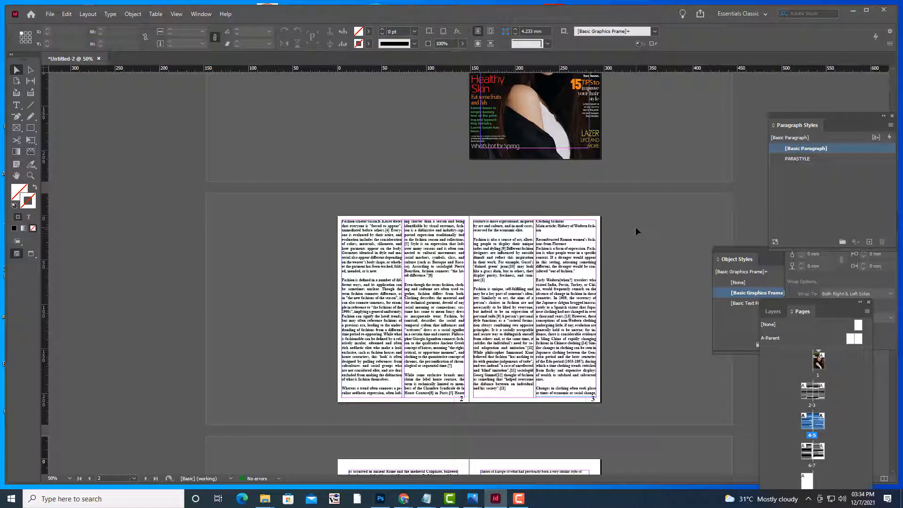
{"action": "key", "text": "ctrl+equal"}
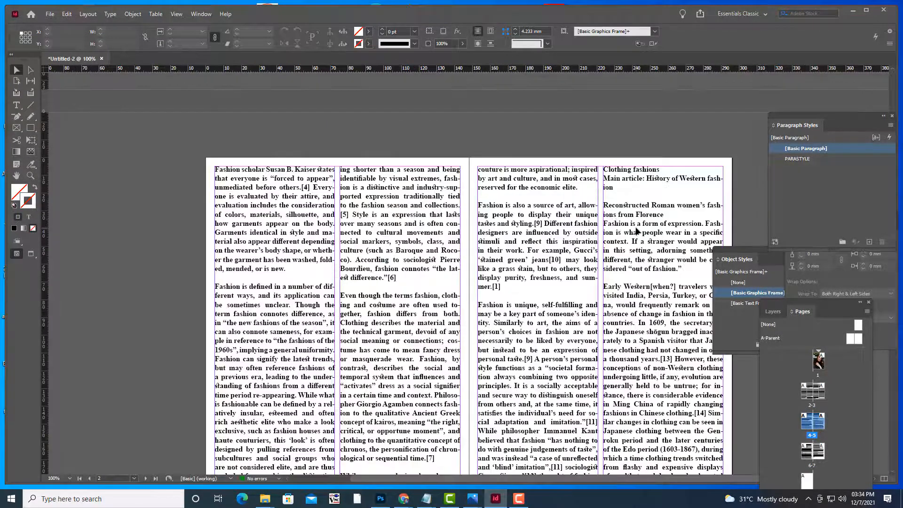
{"action": "scroll", "coordinate": [421, 133], "scroll_direction": "down", "scroll_amount": 3}
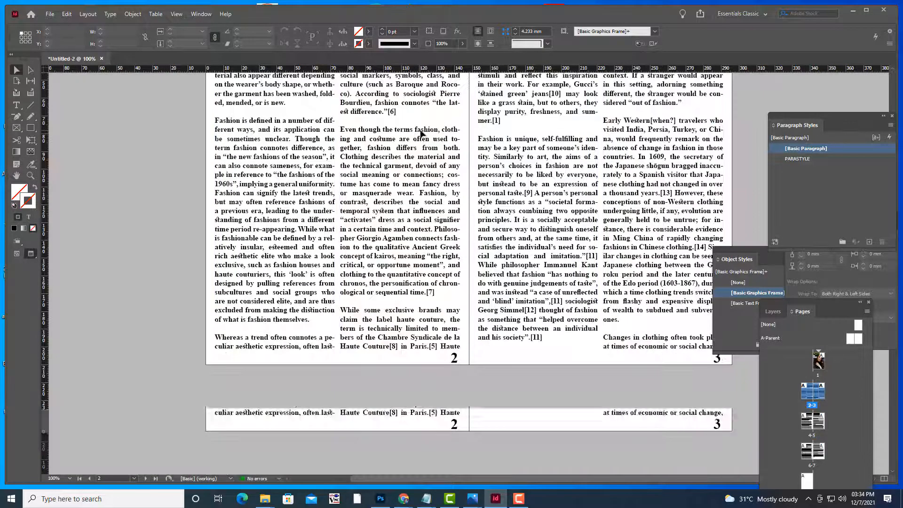
{"action": "scroll", "coordinate": [511, 225], "scroll_direction": "up", "scroll_amount": 5}
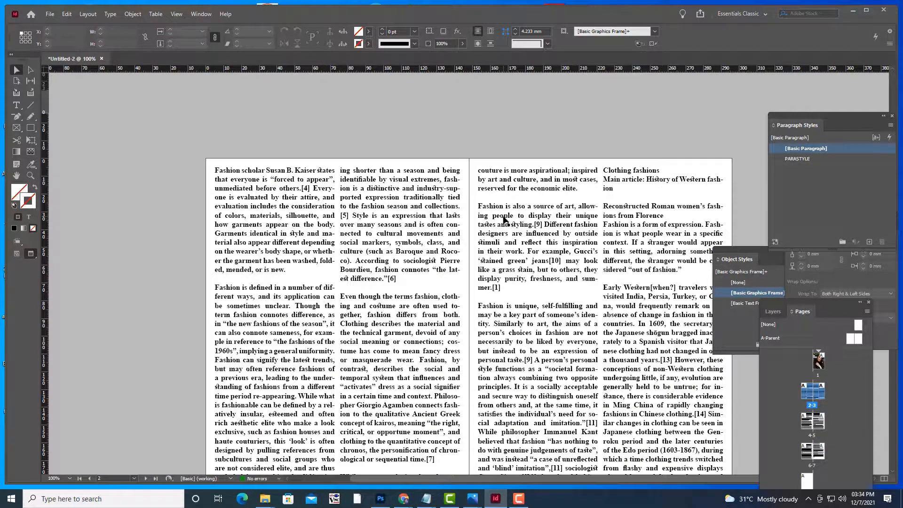
{"action": "key", "text": "w"}
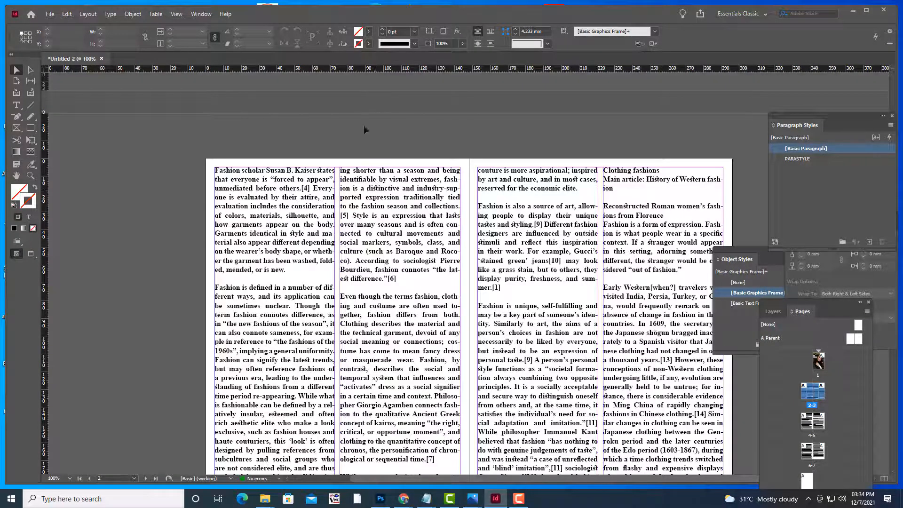
{"action": "left_click", "coordinate": [52, 11]}
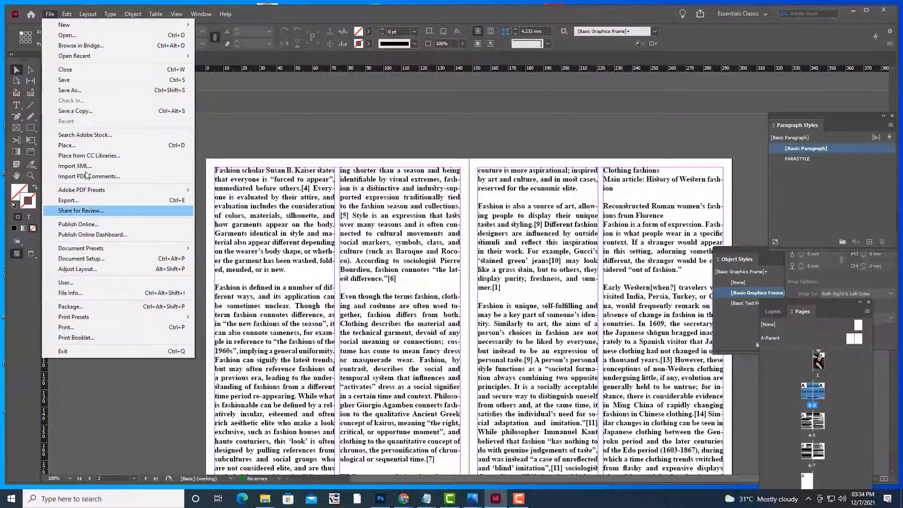
{"action": "left_click", "coordinate": [79, 147]}
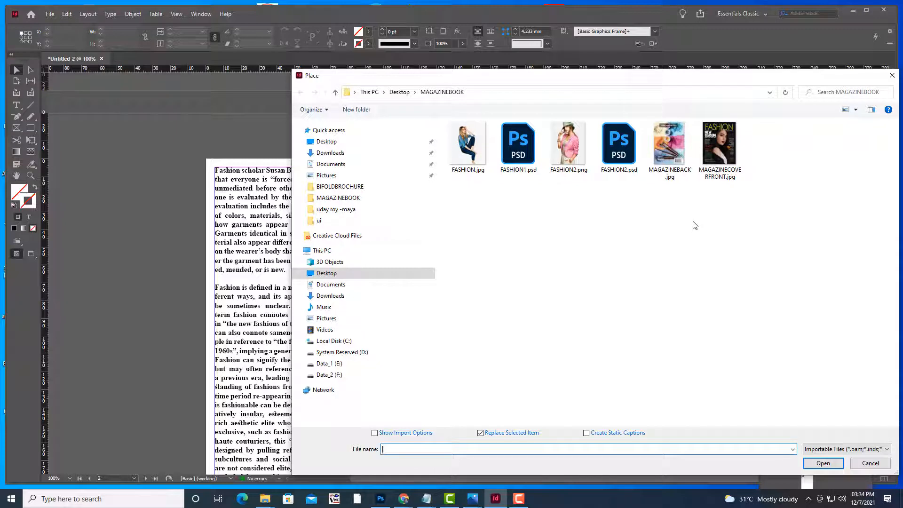
{"action": "left_click", "coordinate": [511, 160]}
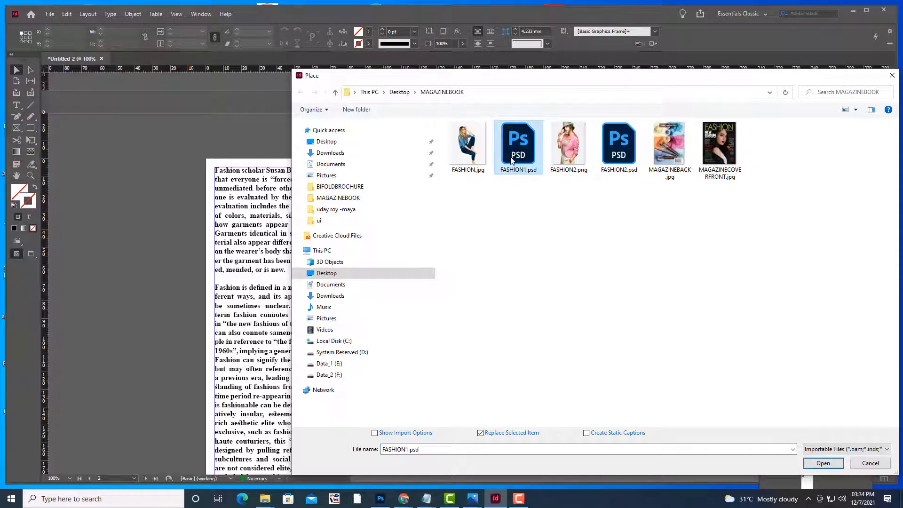
{"action": "left_click", "coordinate": [823, 462]}
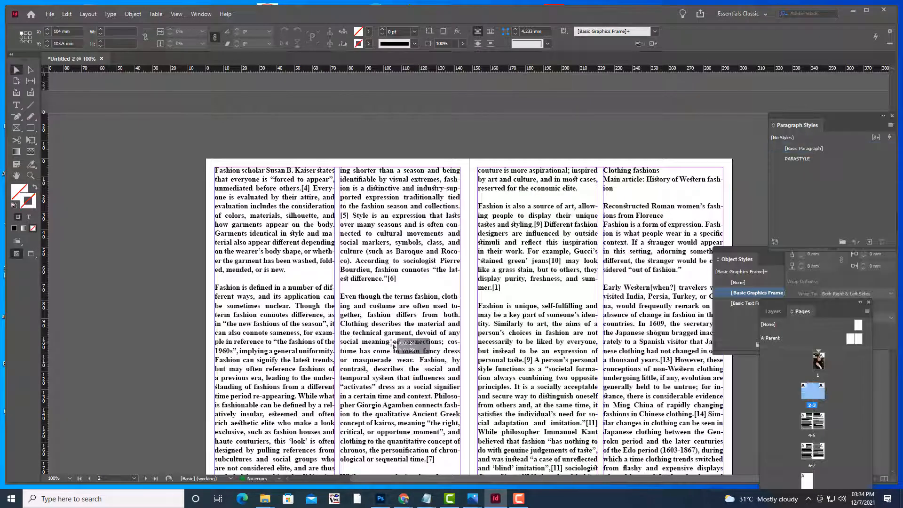
{"action": "left_click", "coordinate": [392, 343]}
Try moving the photo with Free Transform, then undo the move and zoom out
{"action": "scroll", "coordinate": [639, 395], "scroll_direction": "down", "scroll_amount": 3}
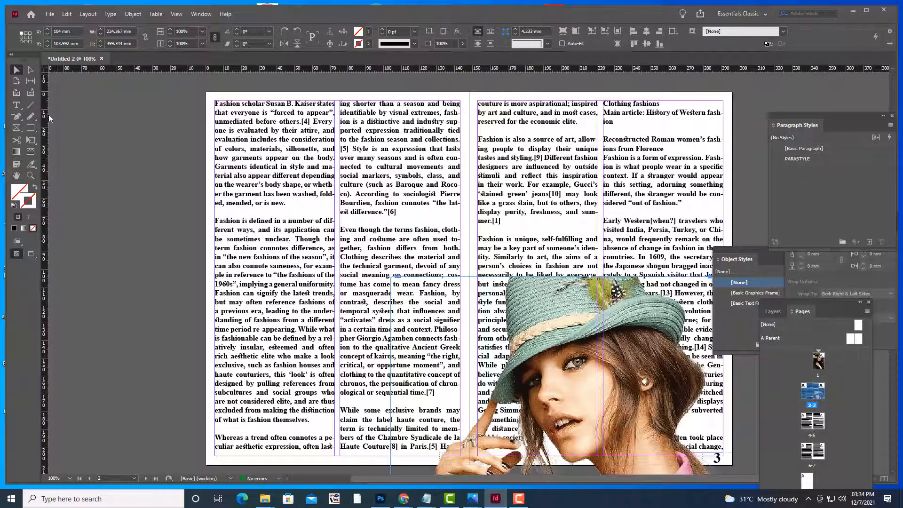
{"action": "left_click", "coordinate": [30, 70]}
{"action": "left_click", "coordinate": [31, 141]}
{"action": "left_click_drag", "start_coordinate": [592, 338], "coordinate": [363, 163]}
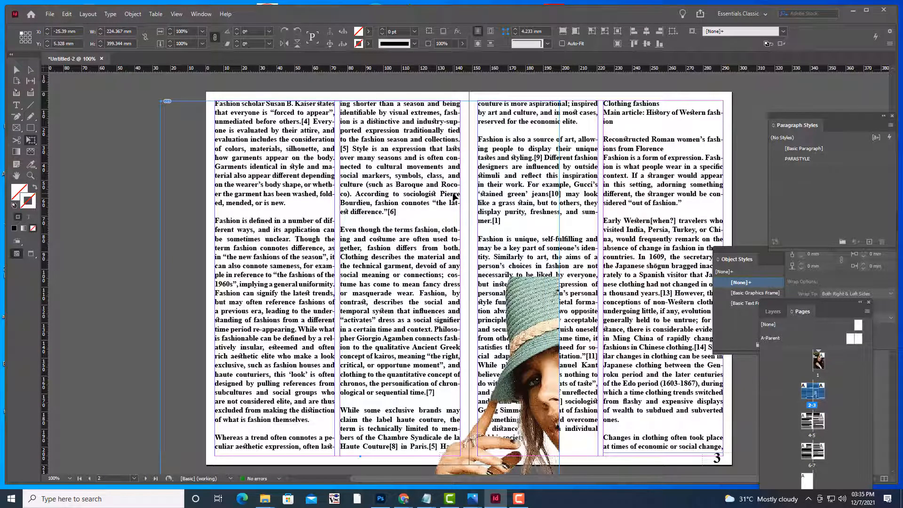
{"action": "key", "text": "ctrl+z"}
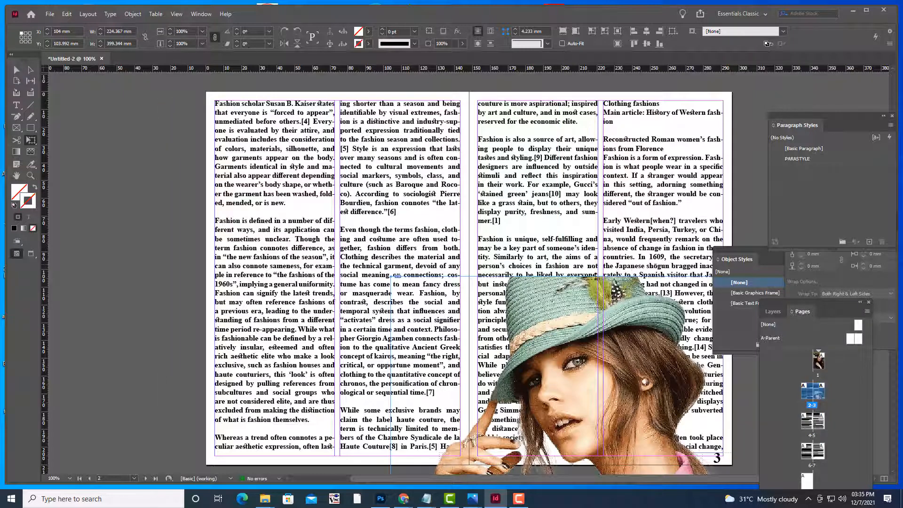
{"action": "scroll", "coordinate": [598, 278], "scroll_direction": "down", "scroll_amount": 5}
{"action": "key", "text": "ctrl+minus"}
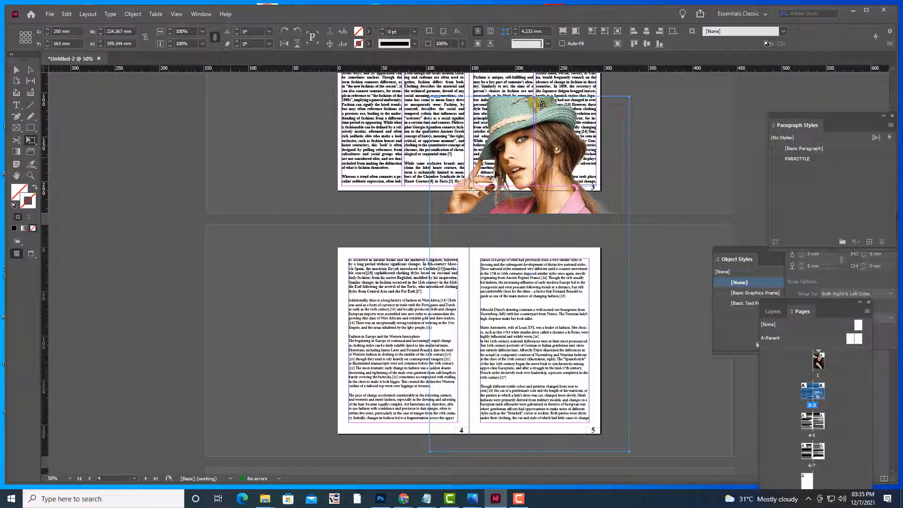
Scale the photo down and position it over the left part of page 2
{"action": "left_click", "coordinate": [18, 70]}
{"action": "scroll", "coordinate": [669, 148], "scroll_direction": "up", "scroll_amount": 3}
{"action": "left_click_drag", "start_coordinate": [542, 170], "coordinate": [525, 89]}
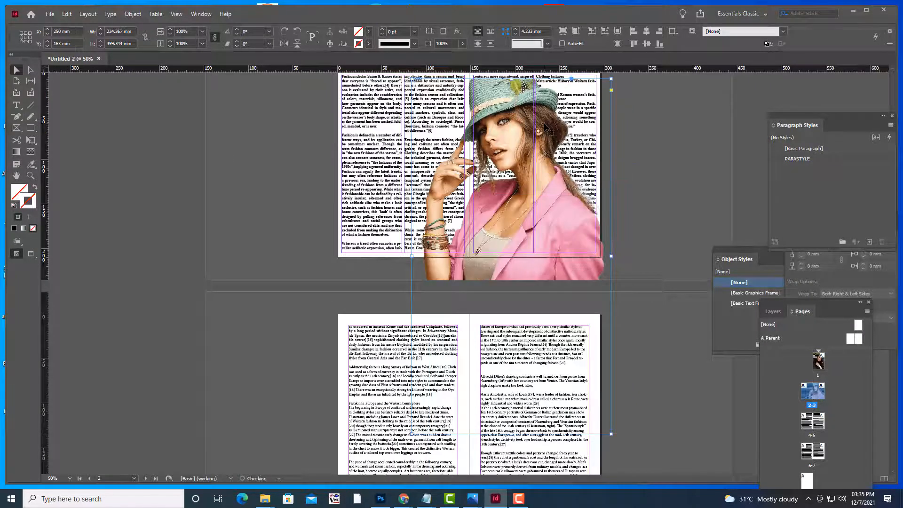
{"action": "scroll", "coordinate": [525, 89], "scroll_direction": "up", "scroll_amount": 4}
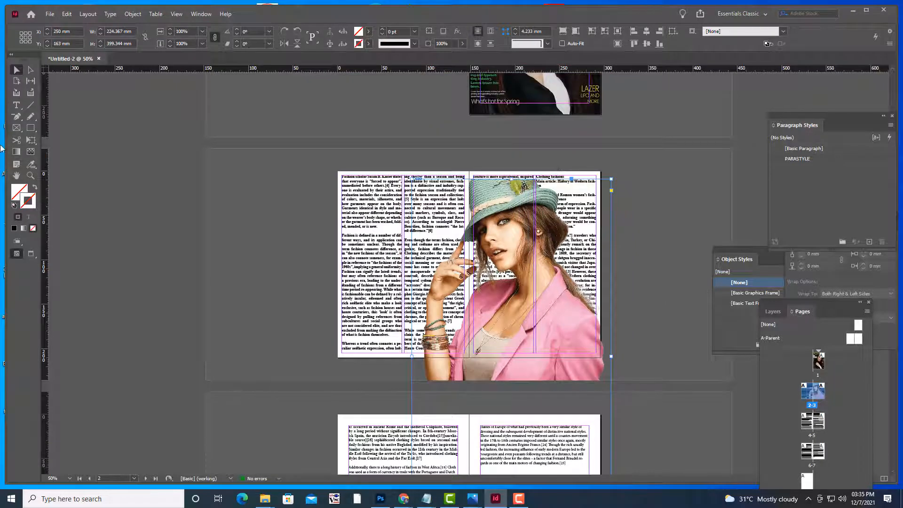
{"action": "left_click", "coordinate": [31, 140]}
{"action": "left_click_drag", "start_coordinate": [611, 178], "coordinate": [520, 340]}
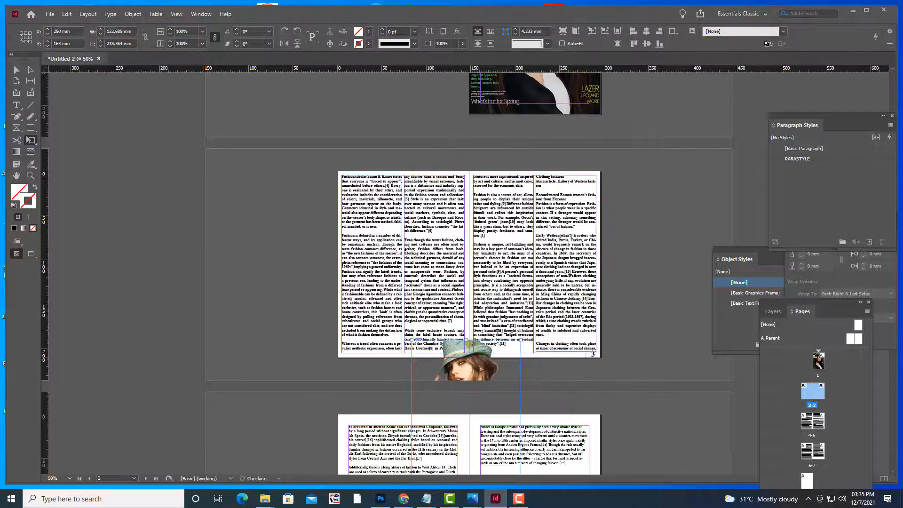
{"action": "left_click_drag", "start_coordinate": [472, 366], "coordinate": [410, 178]}
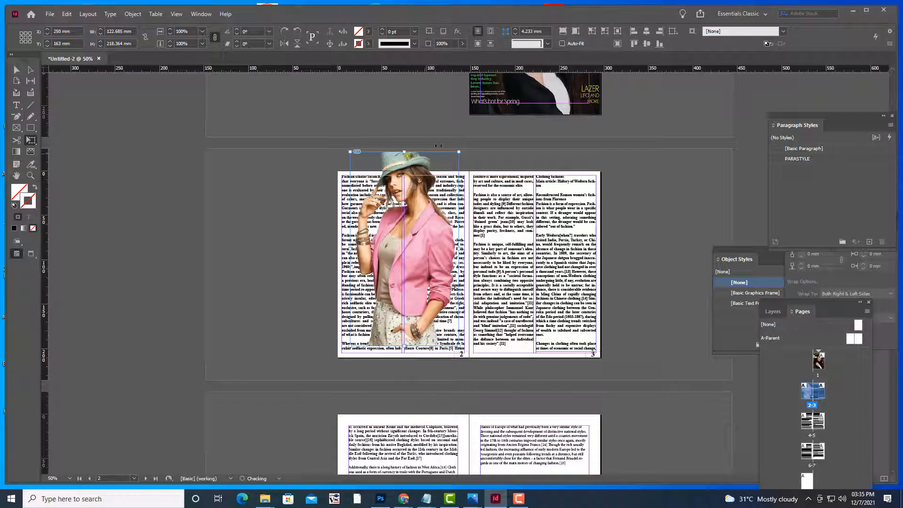
{"action": "left_click_drag", "start_coordinate": [458, 151], "coordinate": [432, 200]}
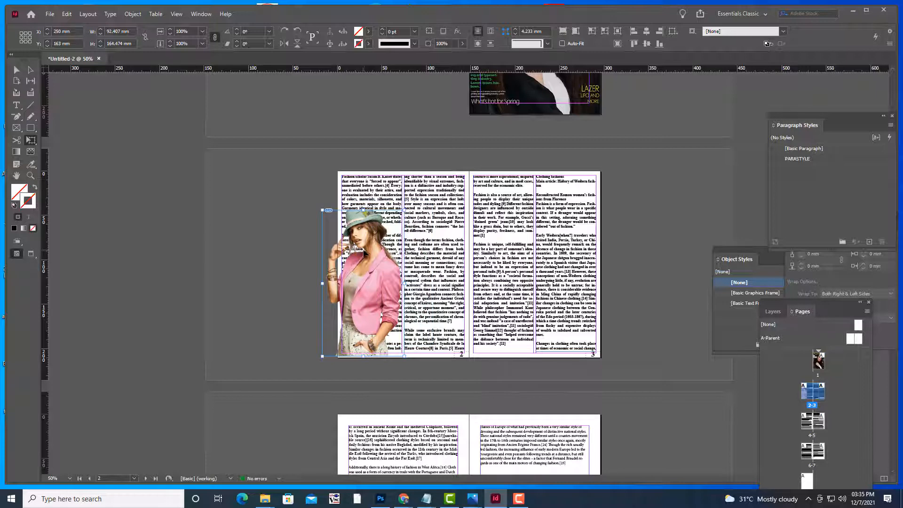
{"action": "left_click_drag", "start_coordinate": [384, 239], "coordinate": [376, 249]}
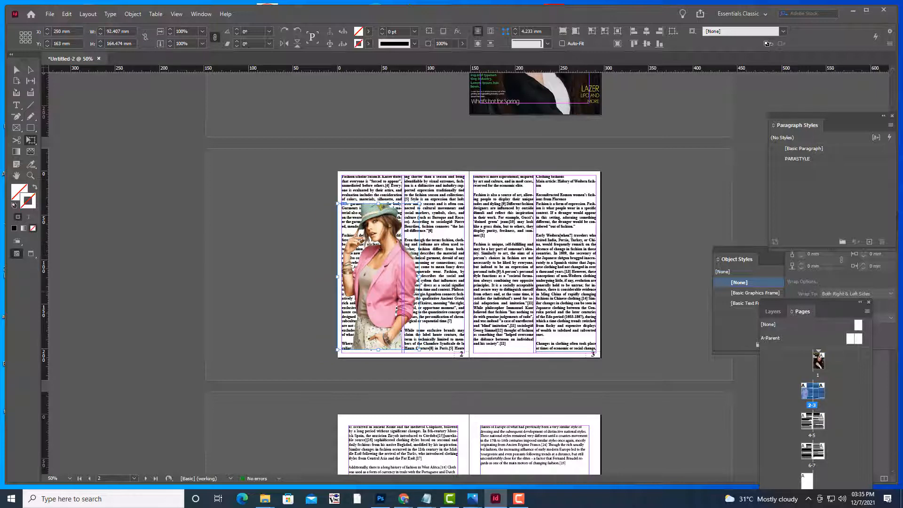
{"action": "left_click", "coordinate": [16, 70]}
{"action": "left_click", "coordinate": [145, 131]}
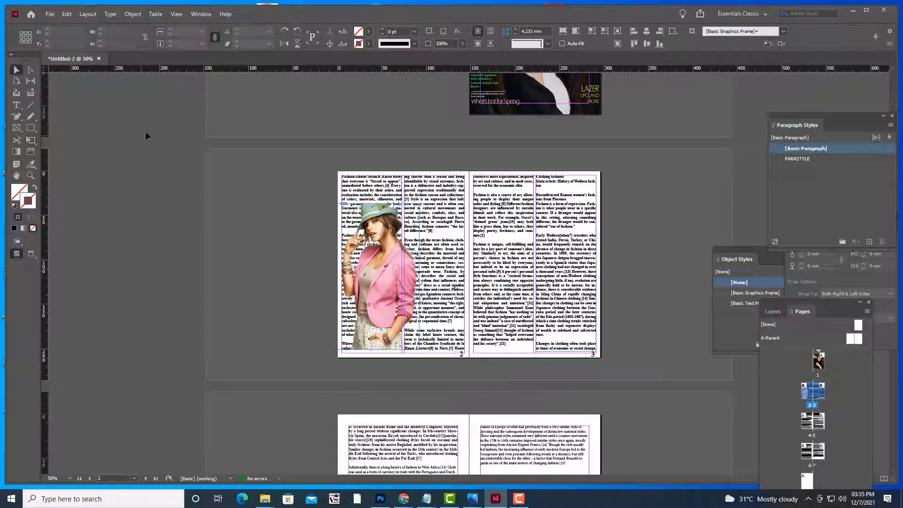
{"action": "key", "text": "ctrl+="}
Enlarge the photo to the page top, push it past page 2's left edge, and stretch it down
{"action": "left_click", "coordinate": [345, 241]}
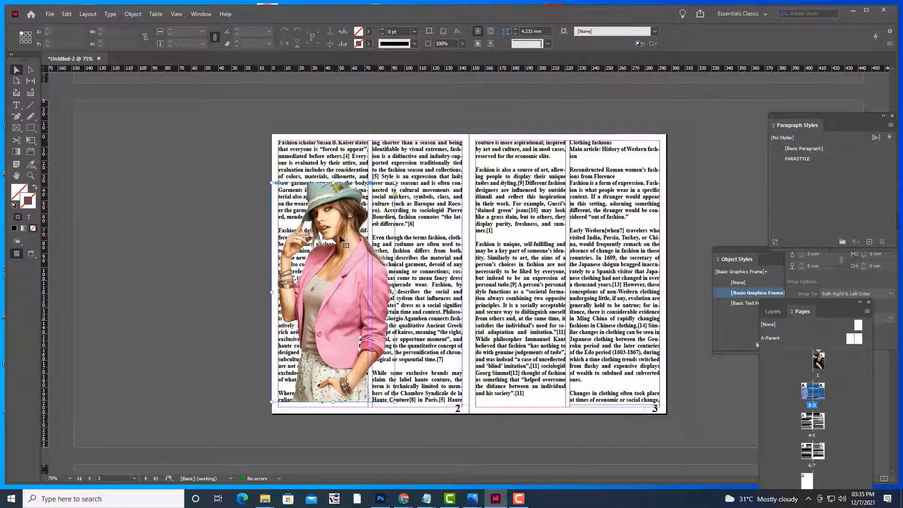
{"action": "left_click", "coordinate": [31, 139]}
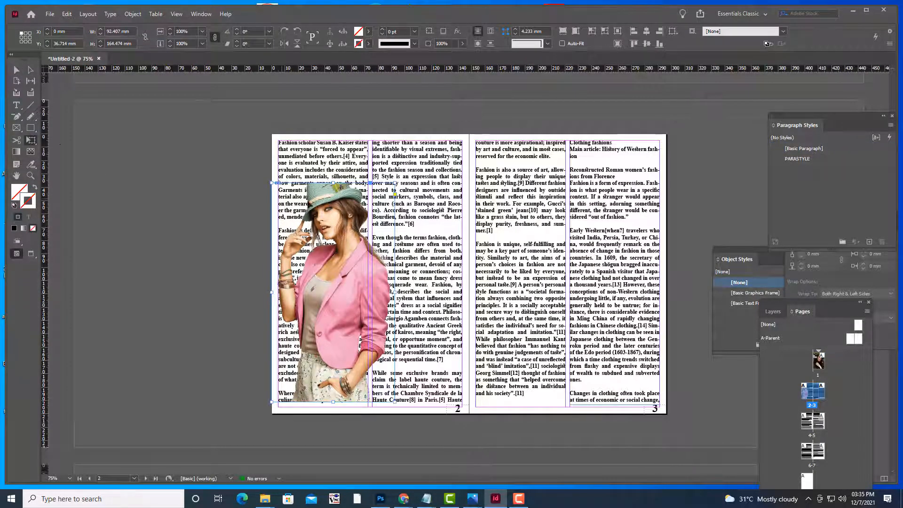
{"action": "left_click_drag", "start_coordinate": [395, 183], "coordinate": [441, 144]}
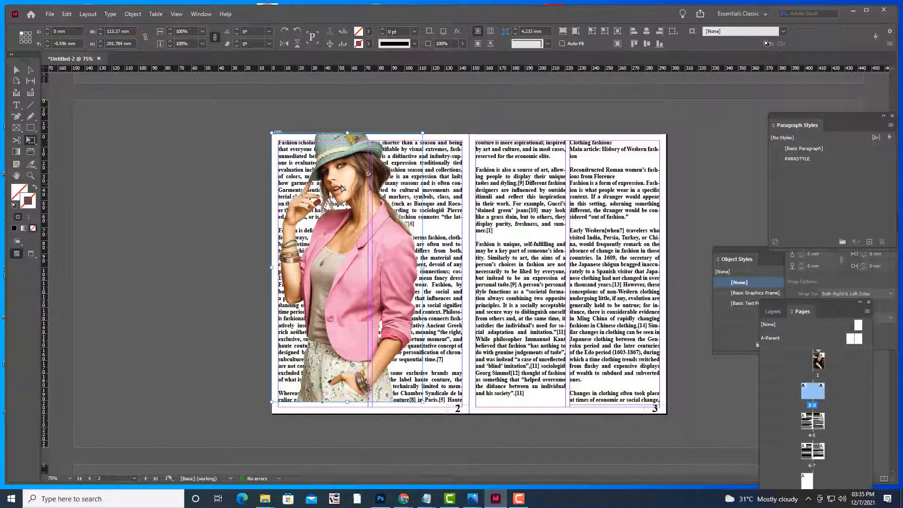
{"action": "left_click_drag", "start_coordinate": [345, 187], "coordinate": [333, 187]}
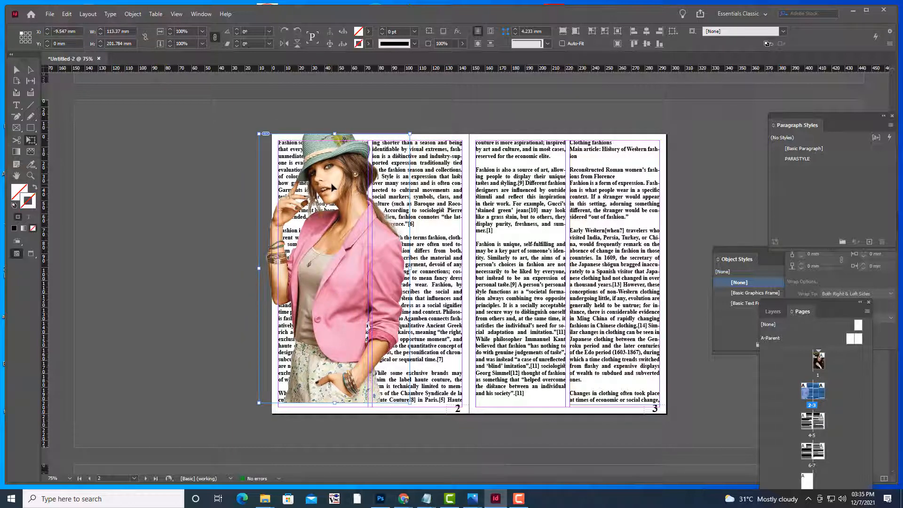
{"action": "left_click", "coordinate": [332, 184]}
{"action": "left_click_drag", "start_coordinate": [345, 185], "coordinate": [321, 182]}
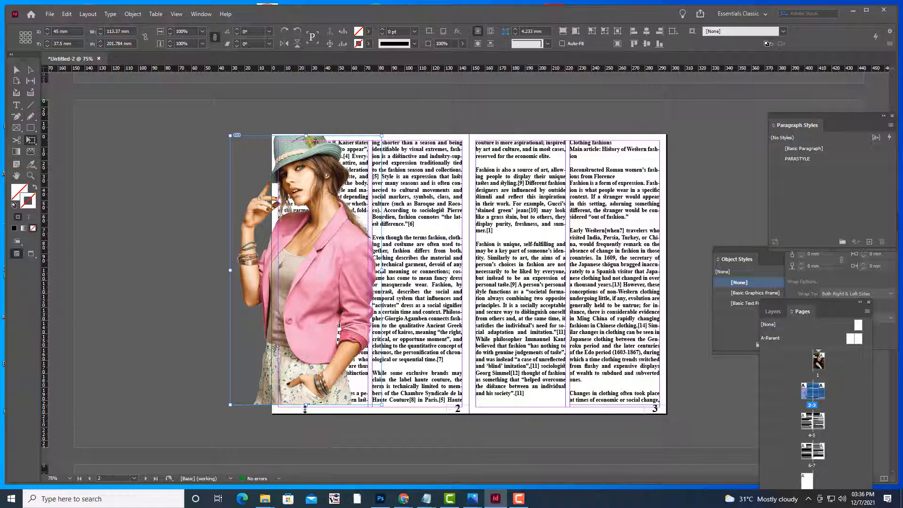
{"action": "left_click_drag", "start_coordinate": [306, 405], "coordinate": [305, 413]}
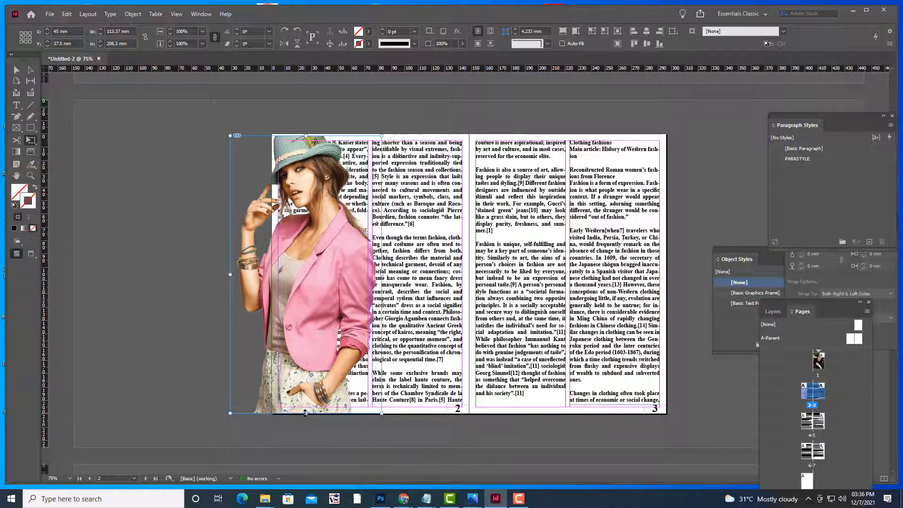
{"action": "left_click", "coordinate": [17, 71]}
{"action": "left_click", "coordinate": [107, 134]}
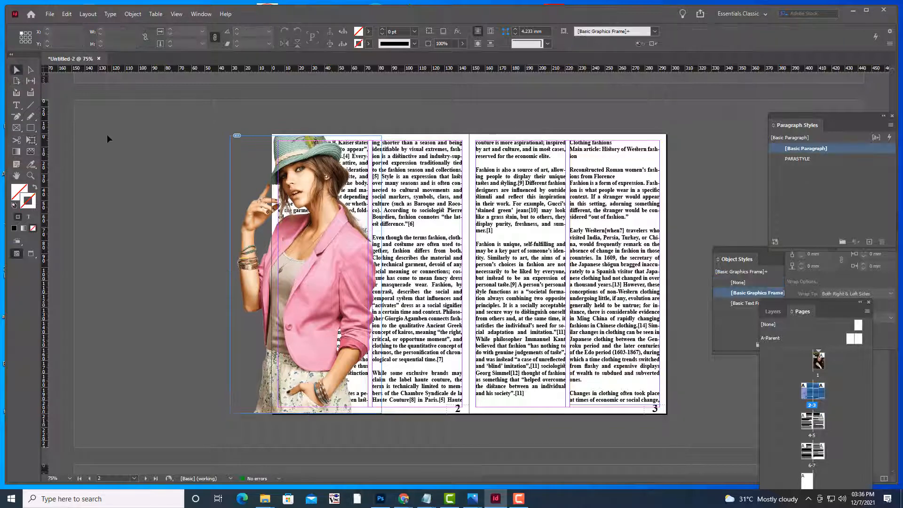
{"action": "key", "text": "w"}
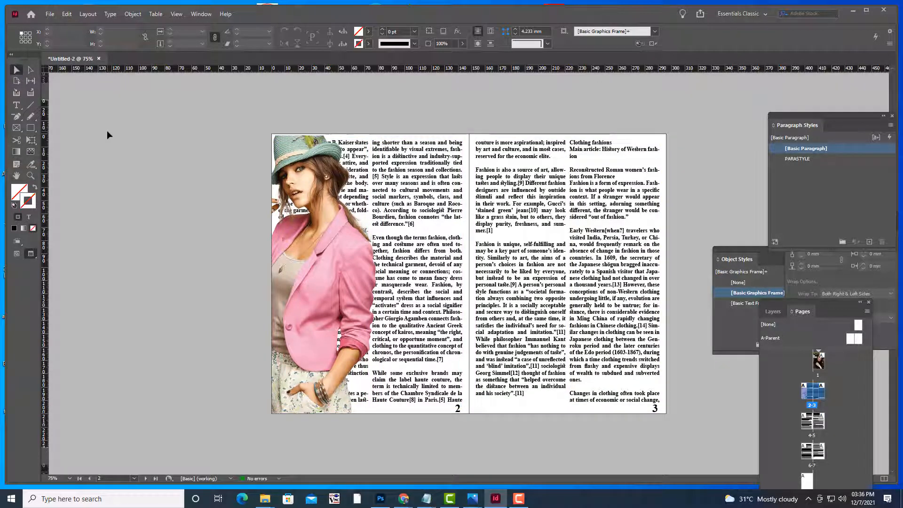
Wrap text around the model's shape using an Alpha Channel contour with a 2 mm offset
{"action": "left_click", "coordinate": [365, 264]}
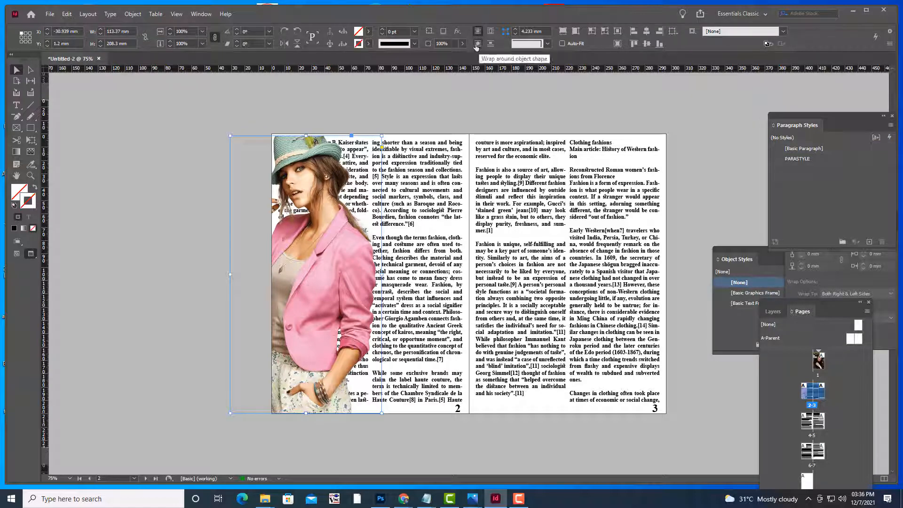
{"action": "left_click", "coordinate": [200, 15]}
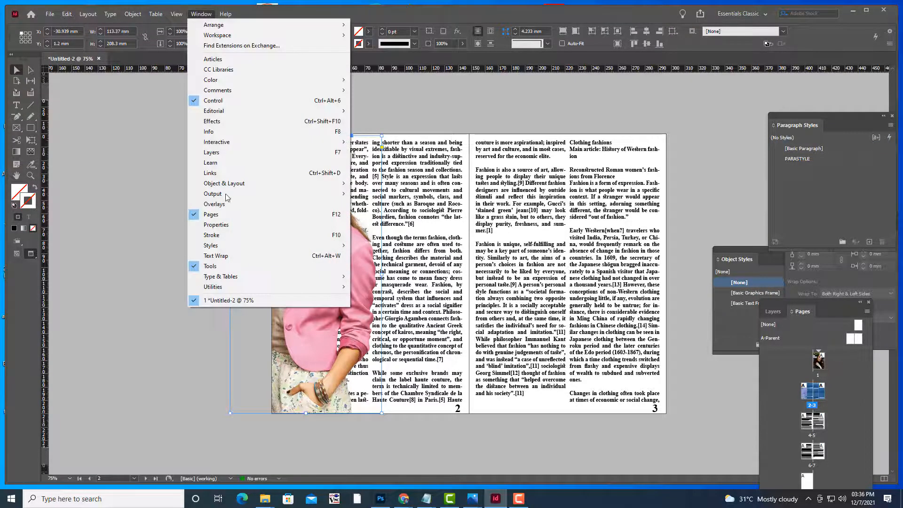
{"action": "left_click", "coordinate": [216, 256]}
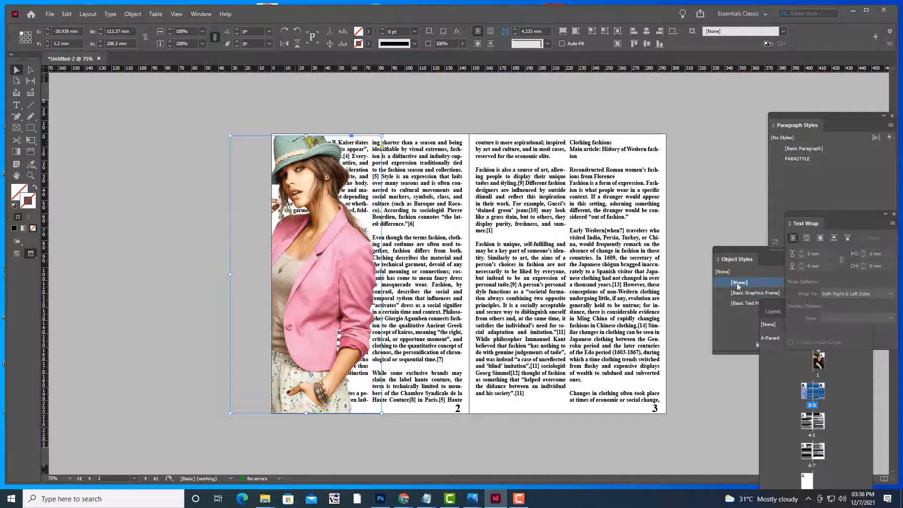
{"action": "left_click", "coordinate": [821, 239]}
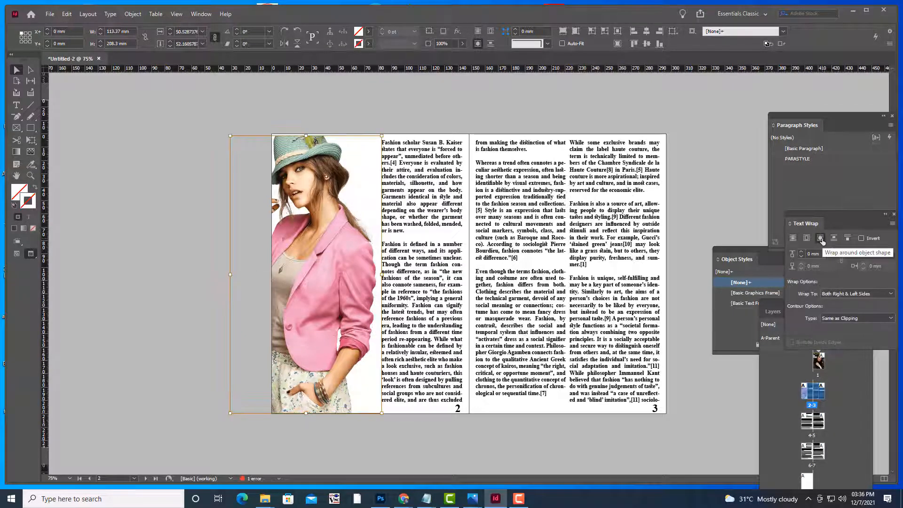
{"action": "left_click_drag", "start_coordinate": [804, 214], "coordinate": [526, 95]}
{"action": "left_click", "coordinate": [559, 191]}
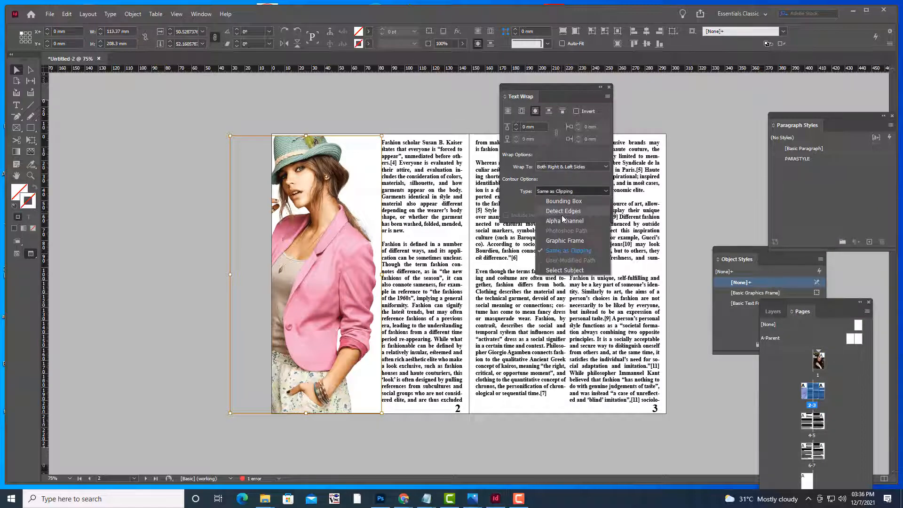
{"action": "left_click", "coordinate": [562, 221]}
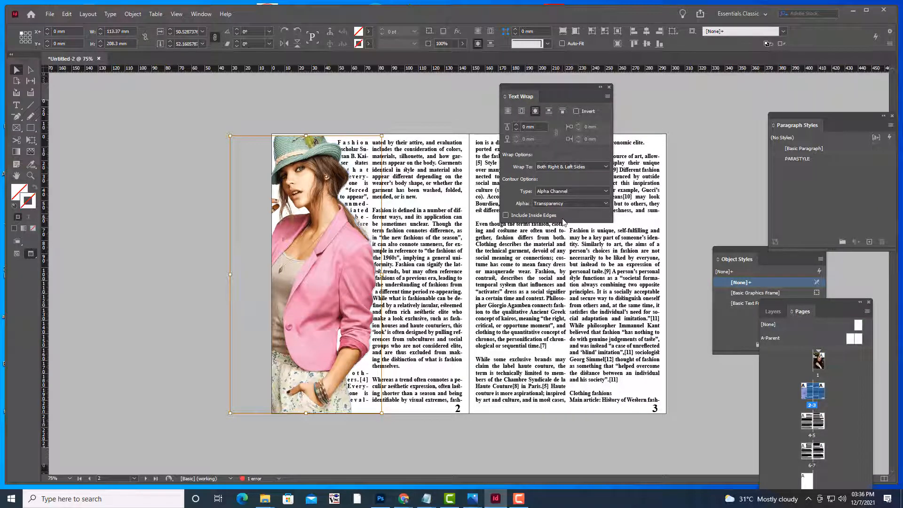
{"action": "left_click", "coordinate": [517, 126]}
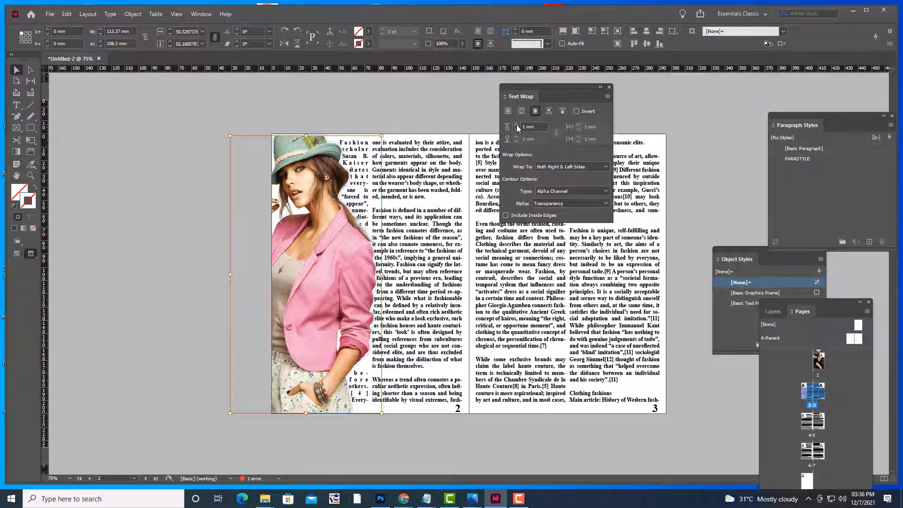
{"action": "left_click", "coordinate": [517, 125]}
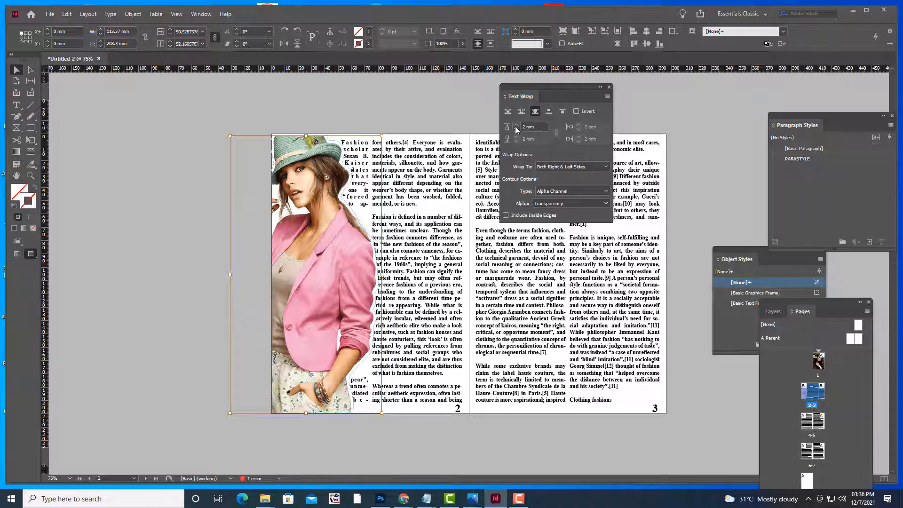
{"action": "left_click_drag", "start_coordinate": [518, 83], "coordinate": [507, 86]}
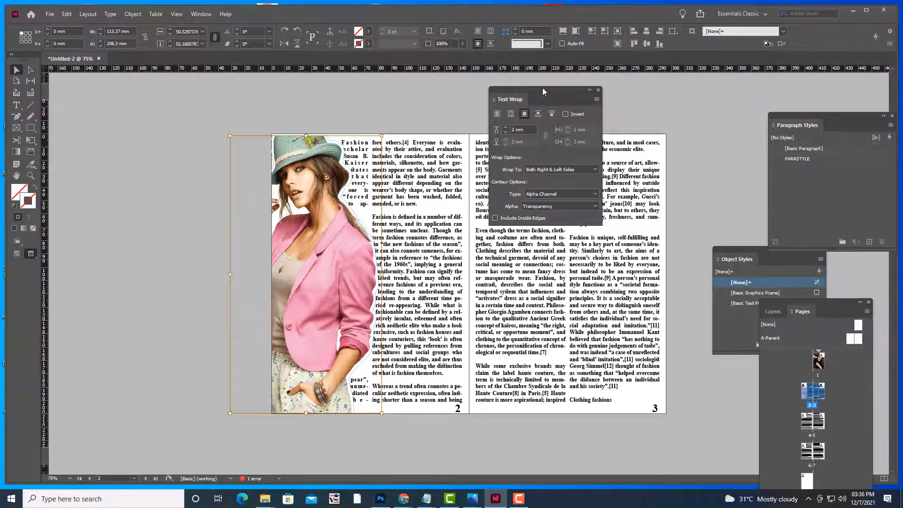
{"action": "left_click", "coordinate": [598, 90]}
{"action": "left_click", "coordinate": [613, 104]}
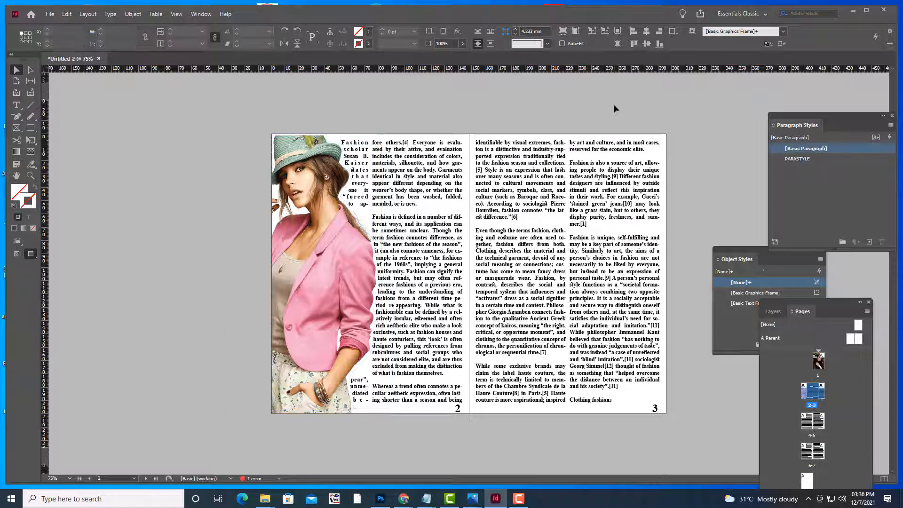
Delete the pink-jacket image from page 2
{"action": "scroll", "coordinate": [613, 141], "scroll_direction": "up", "scroll_amount": 5}
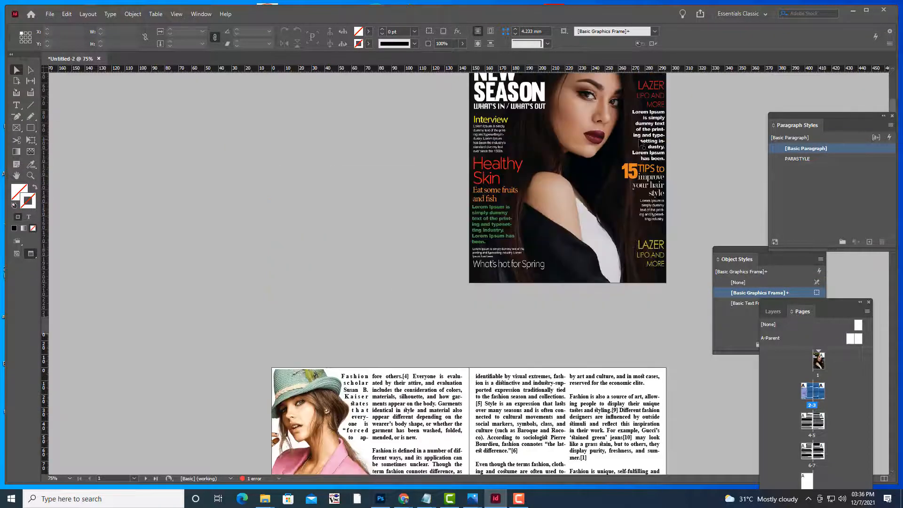
{"action": "scroll", "coordinate": [641, 144], "scroll_direction": "down", "scroll_amount": 4}
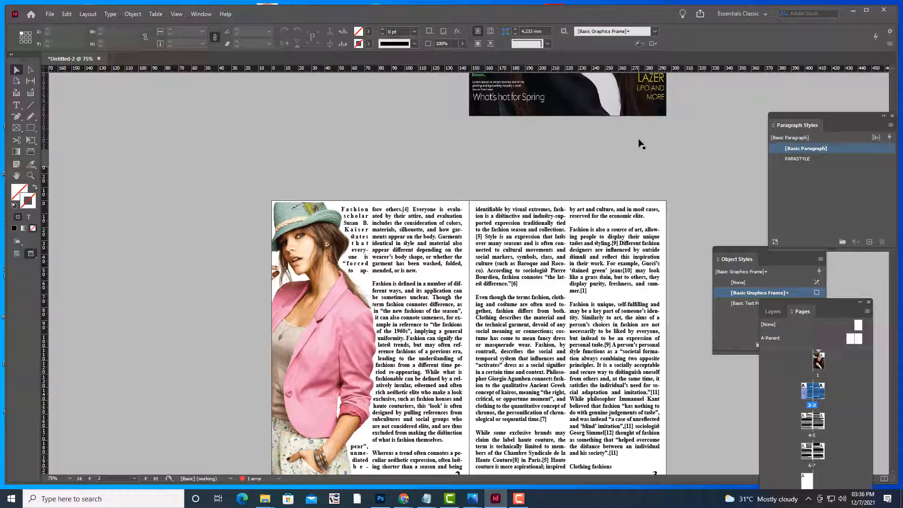
{"action": "scroll", "coordinate": [641, 144], "scroll_direction": "down", "scroll_amount": 4}
{"action": "scroll", "coordinate": [641, 143], "scroll_direction": "up", "scroll_amount": 2}
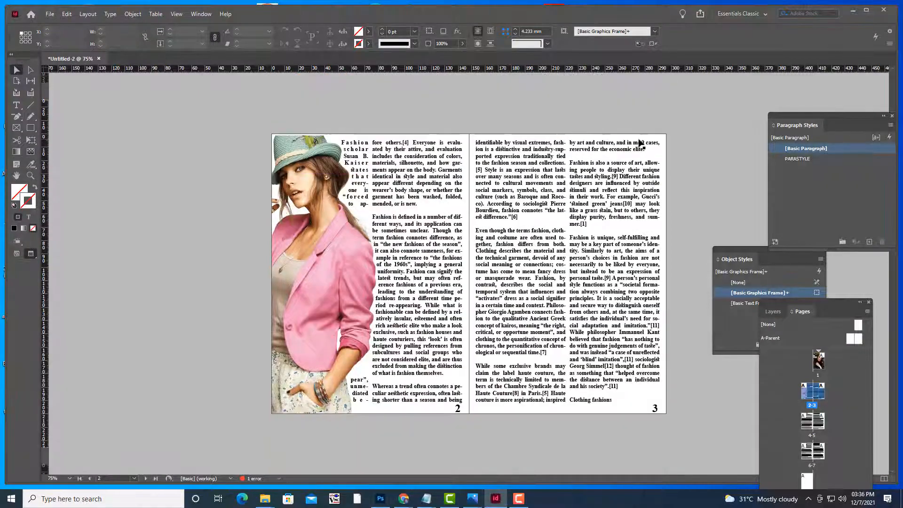
{"action": "key", "text": "ctrl+minus"}
{"action": "key", "text": "ctrl+equal"}
{"action": "left_click", "coordinate": [348, 324]}
{"action": "key", "text": "Delete"}
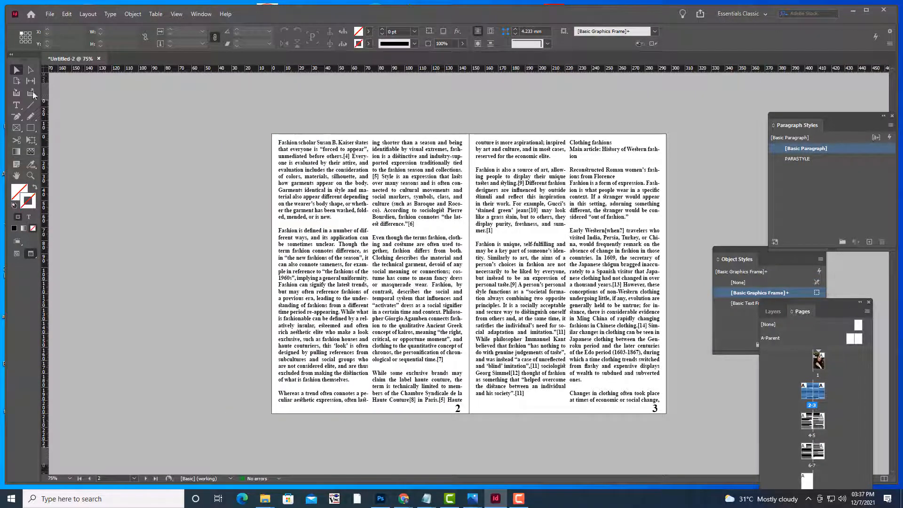
Delete both text column frames from page 2
{"action": "left_click", "coordinate": [353, 201]}
{"action": "left_click", "coordinate": [392, 117]}
{"action": "left_click", "coordinate": [442, 218]}
{"action": "key", "text": "Delete"}
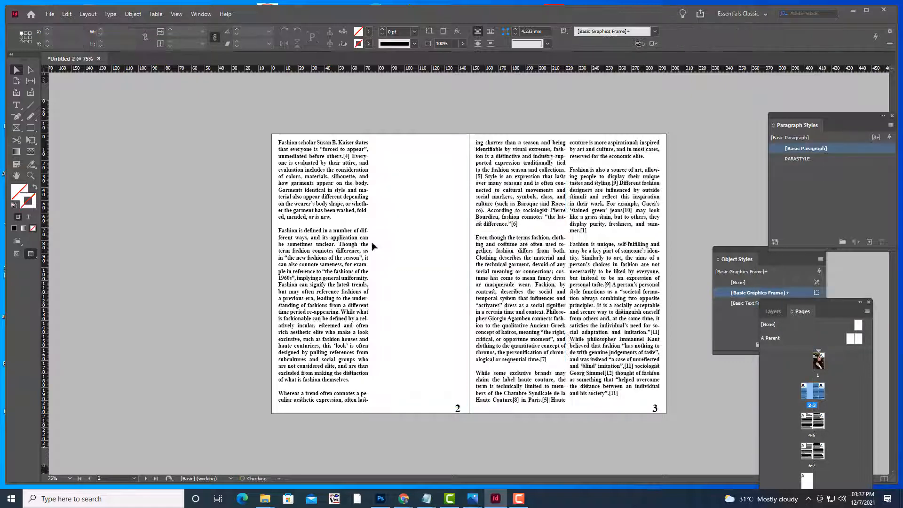
{"action": "left_click", "coordinate": [340, 245]}
{"action": "key", "text": "Delete"}
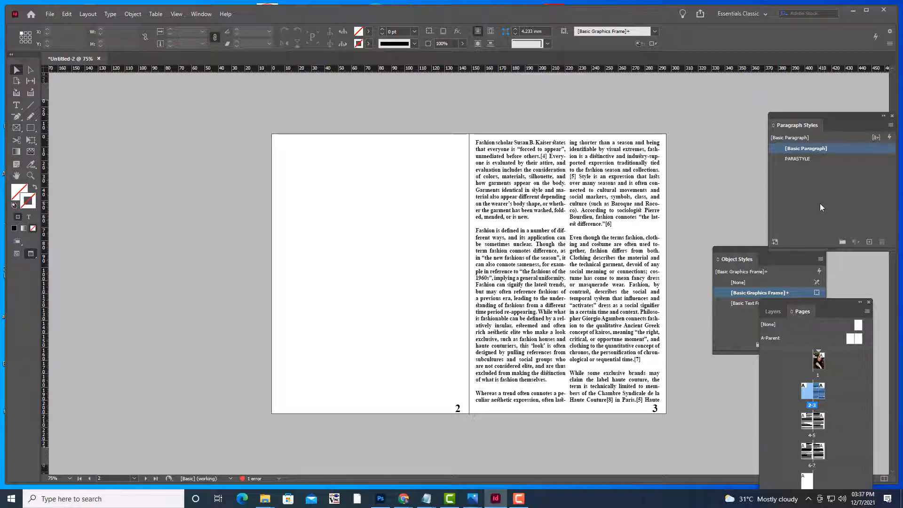
Add Layer 2 in the Layers panel and keep Layer 1 as the active layer
{"action": "left_click", "coordinate": [201, 14]}
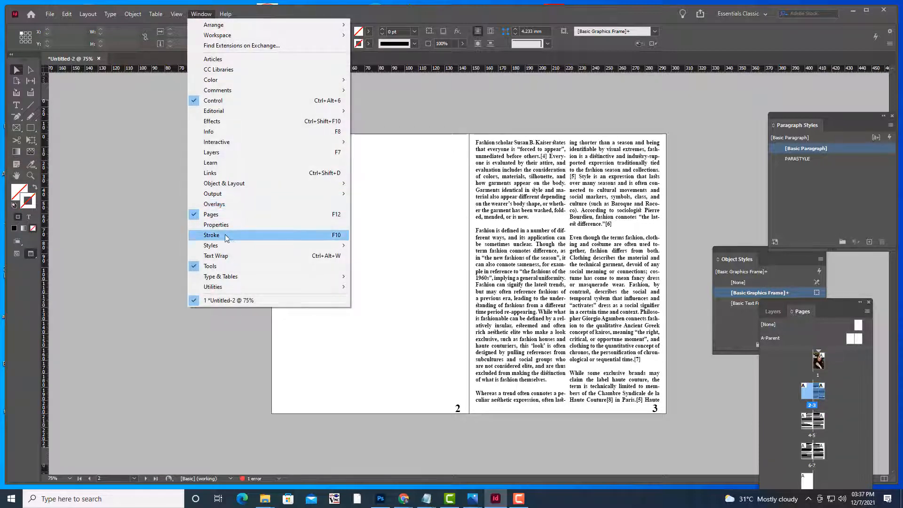
{"action": "left_click", "coordinate": [216, 152]}
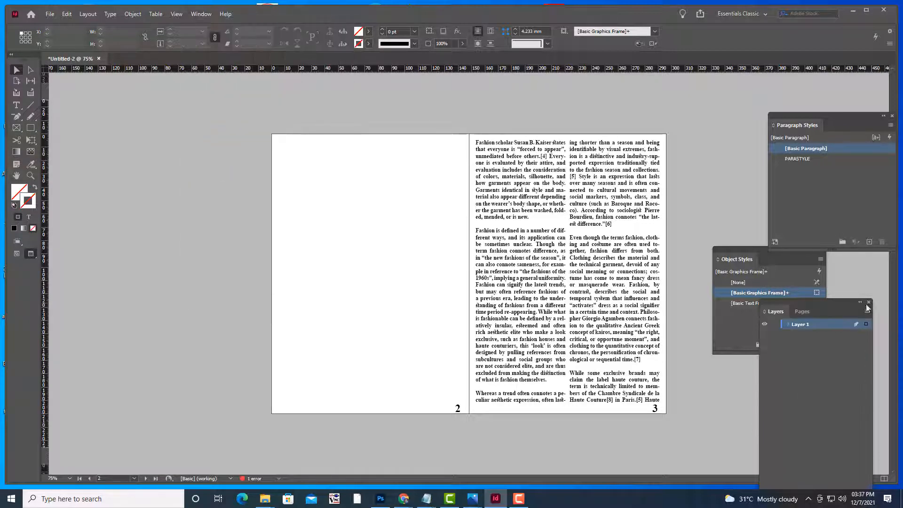
{"action": "left_click_drag", "start_coordinate": [800, 300], "coordinate": [717, 107]}
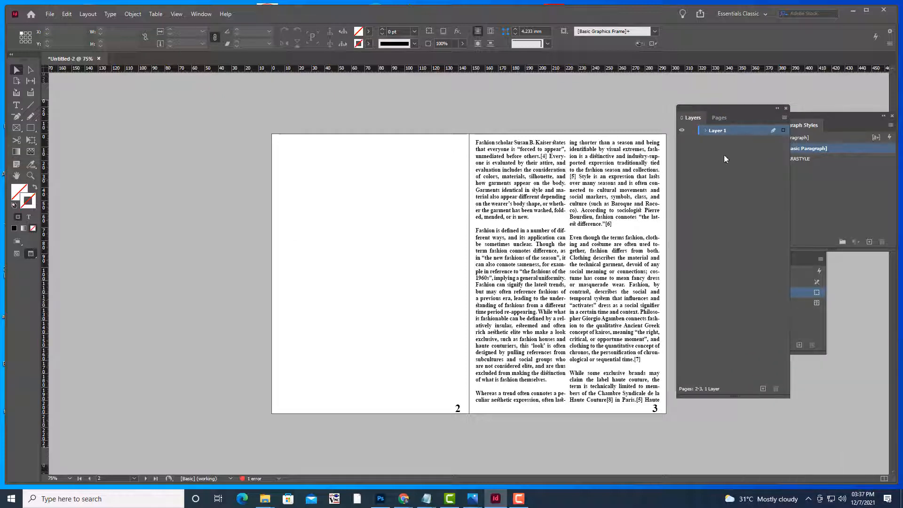
{"action": "left_click", "coordinate": [762, 389]}
{"action": "left_click", "coordinate": [729, 140]}
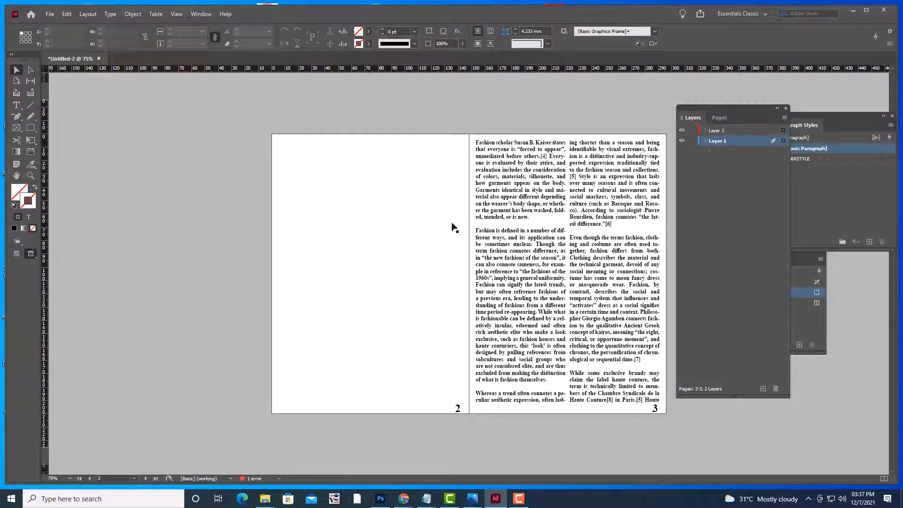
Draw a rectangle covering the whole of page 2
{"action": "left_click", "coordinate": [30, 127]}
{"action": "key", "text": "w"}
{"action": "left_click_drag", "start_coordinate": [273, 136], "coordinate": [469, 416]}
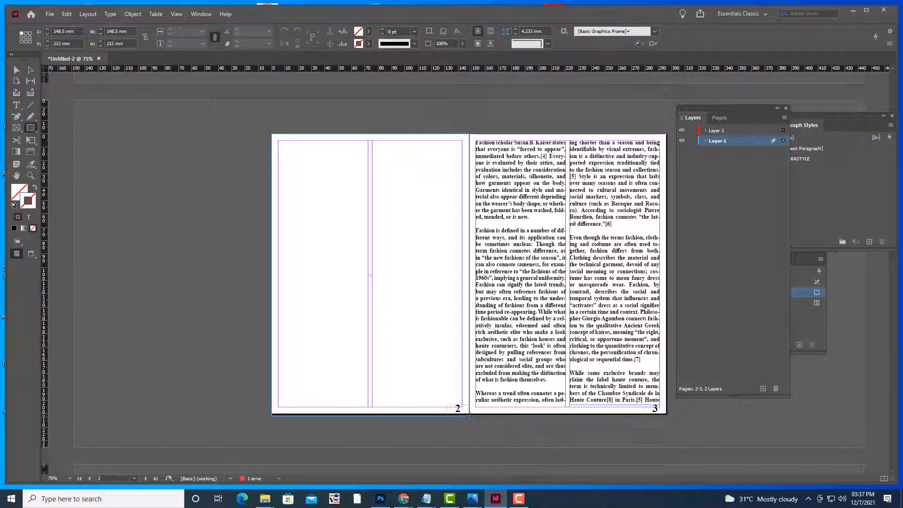
Fill the page 2 rectangle with [Black]
{"action": "left_click", "coordinate": [369, 33]}
{"action": "left_click", "coordinate": [270, 91]}
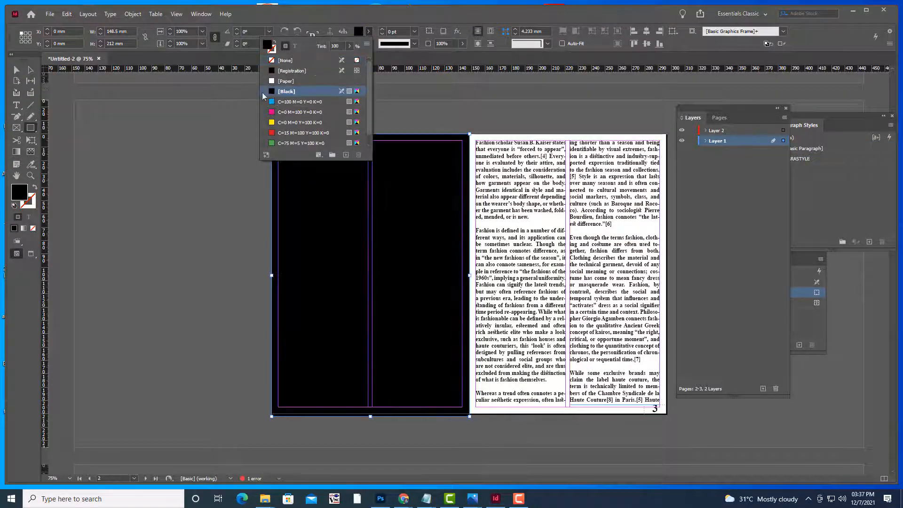
{"action": "key", "text": "v"}
{"action": "left_click", "coordinate": [124, 130]}
{"action": "key", "text": "w"}
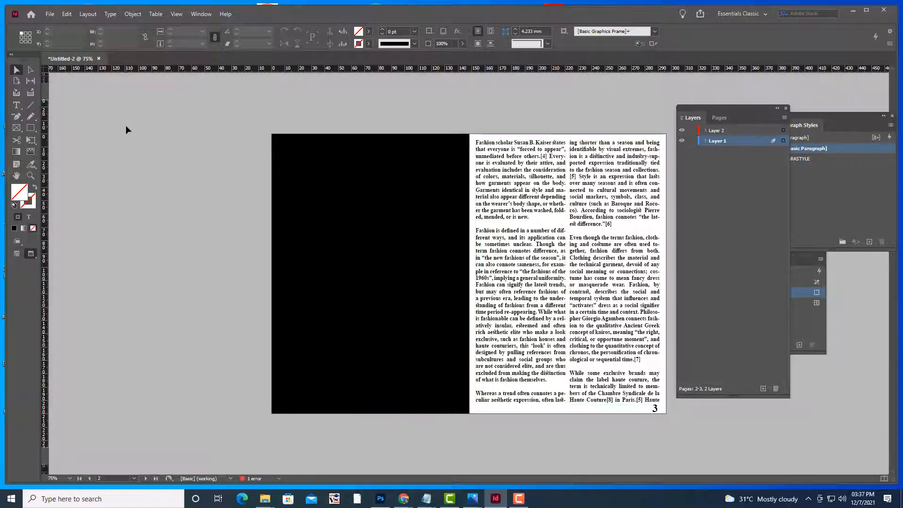
{"action": "left_click", "coordinate": [403, 195]}
{"action": "left_click", "coordinate": [520, 111]}
{"action": "left_click", "coordinate": [363, 231]}
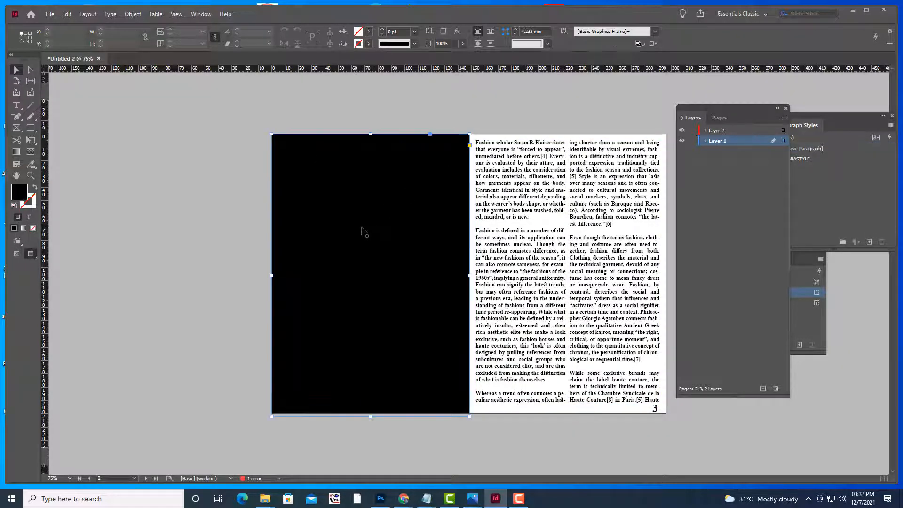
{"action": "left_click", "coordinate": [162, 162]}
Lock Layer 1 and draw an empty picture frame over page 2 on Layer 2
{"action": "left_click", "coordinate": [731, 131]}
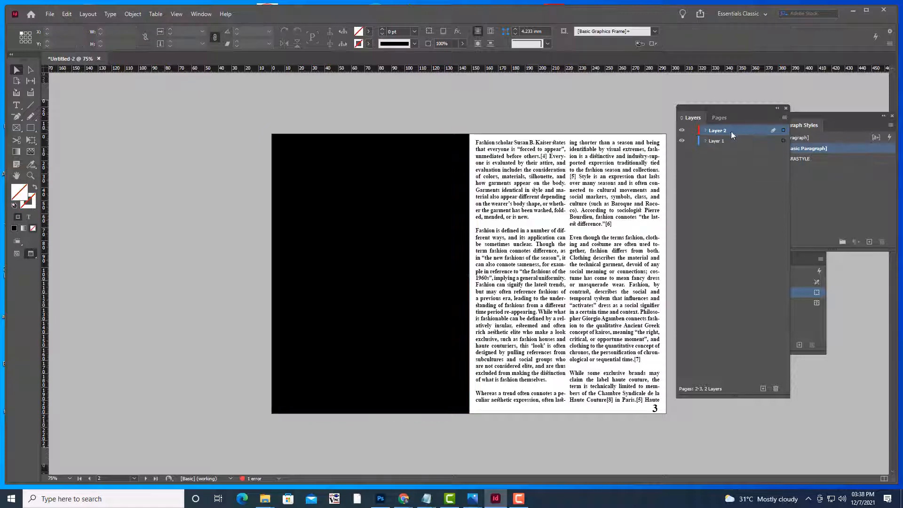
{"action": "left_click", "coordinate": [692, 140]}
{"action": "left_click", "coordinate": [16, 128]}
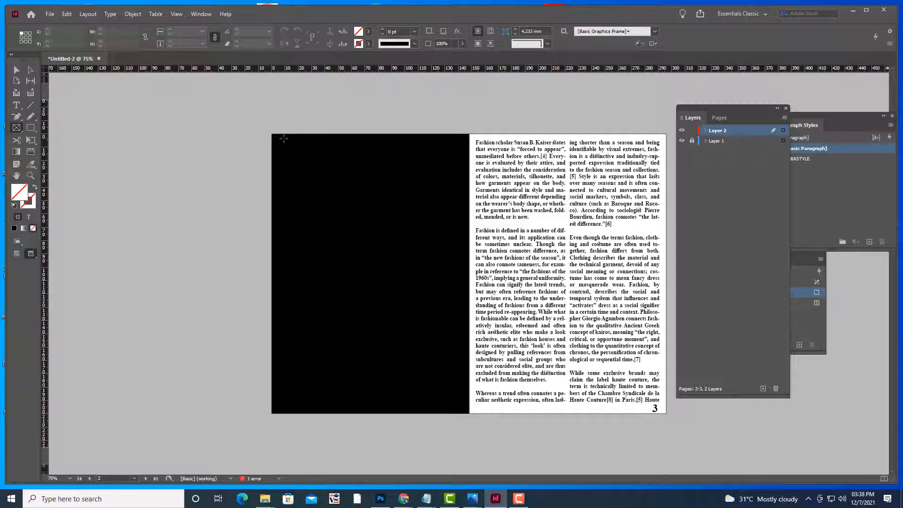
{"action": "left_click_drag", "start_coordinate": [284, 138], "coordinate": [454, 409]}
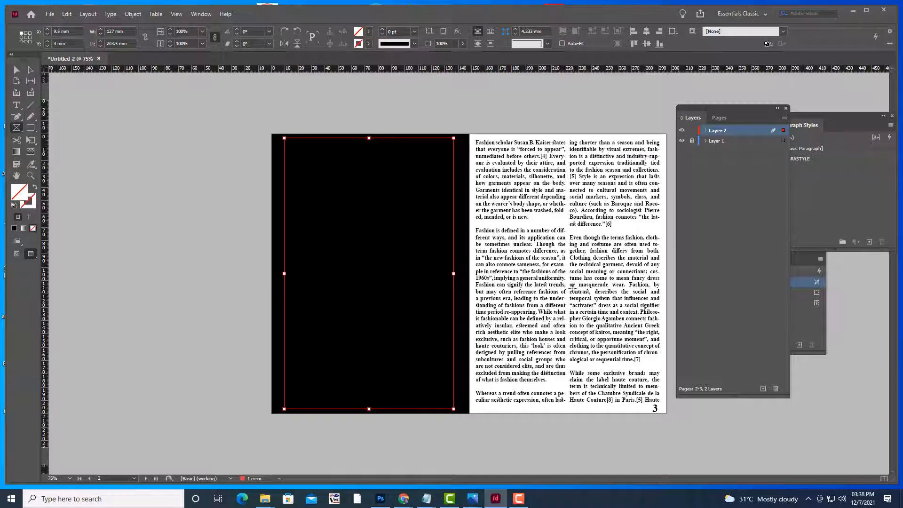
Place FASHION1.psd into the frame and fill the frame proportionally
{"action": "key", "text": "ctrl+d"}
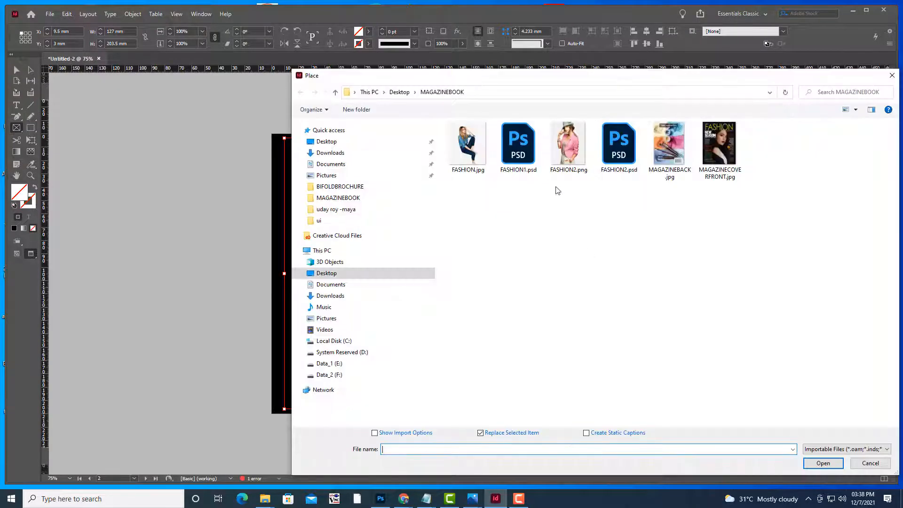
{"action": "left_click", "coordinate": [571, 146]}
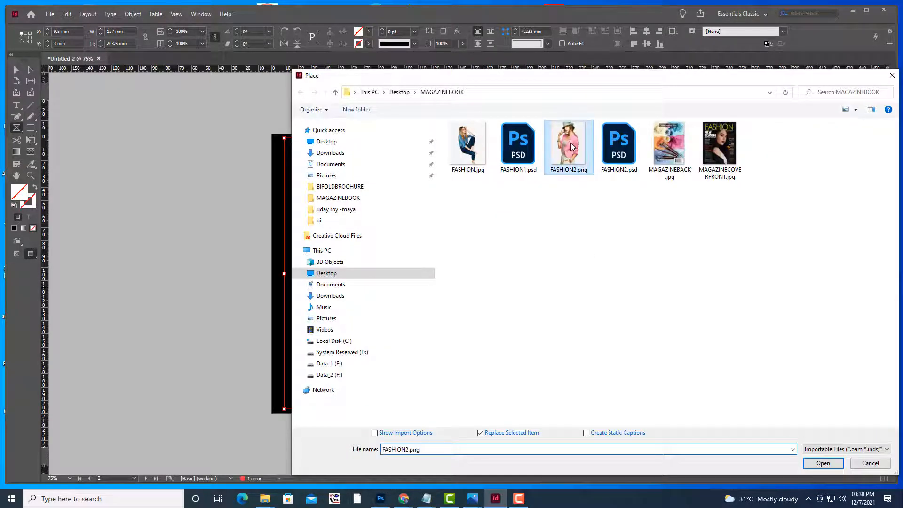
{"action": "left_click", "coordinate": [518, 144]}
{"action": "left_click", "coordinate": [839, 465]}
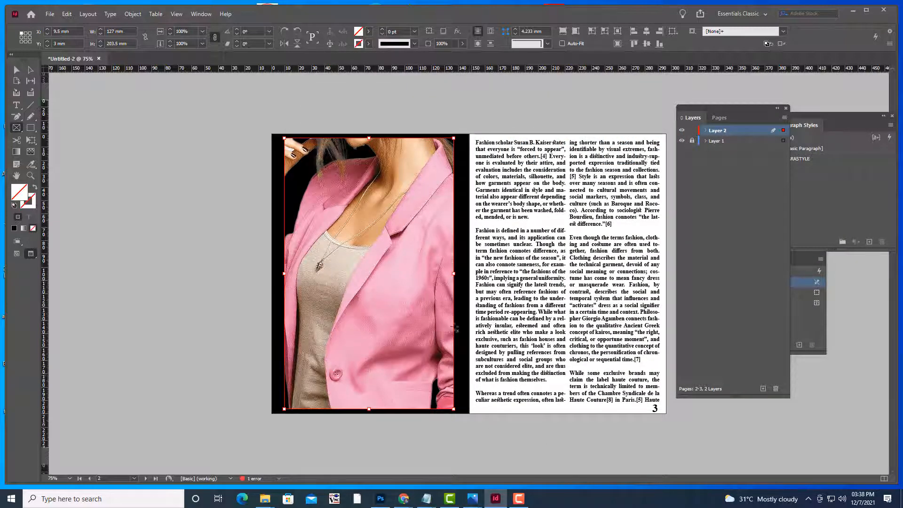
{"action": "left_click", "coordinate": [17, 69]}
{"action": "left_click", "coordinate": [106, 107]}
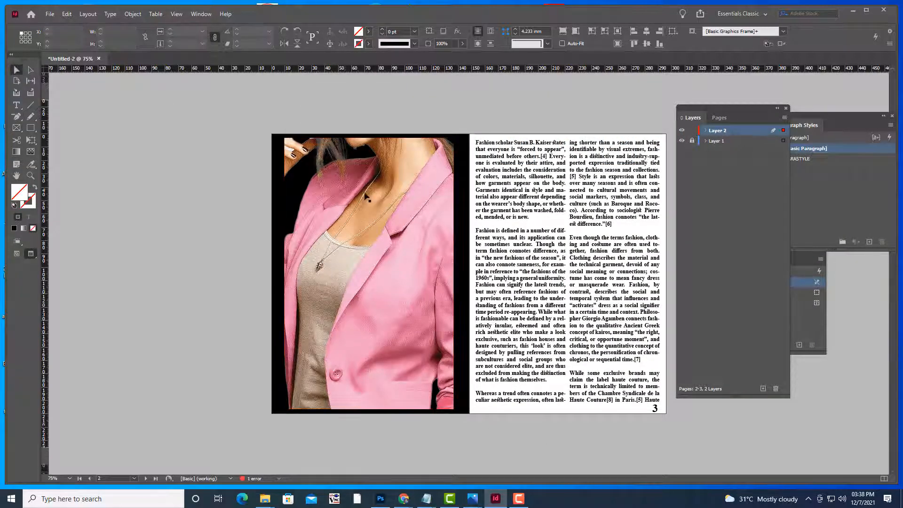
{"action": "right_click", "coordinate": [392, 161]}
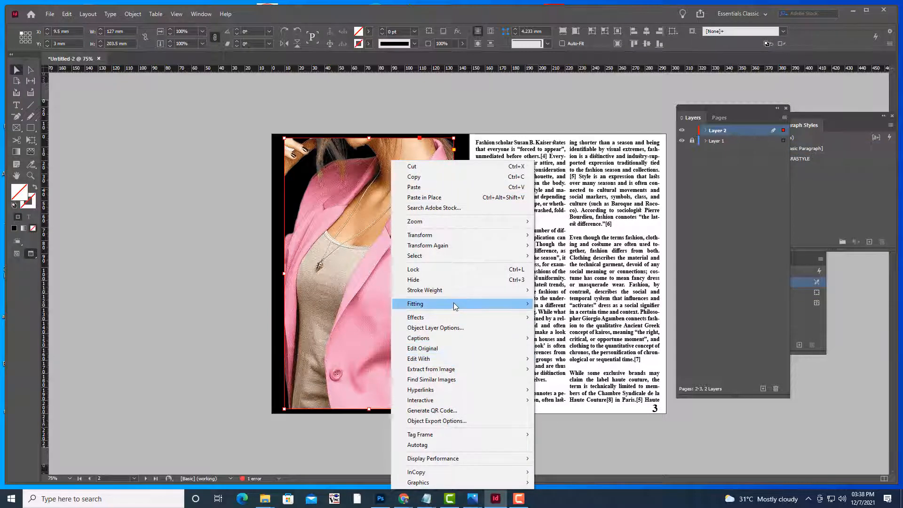
{"action": "mouse_move", "coordinate": [455, 306]}
{"action": "left_click", "coordinate": [574, 306]}
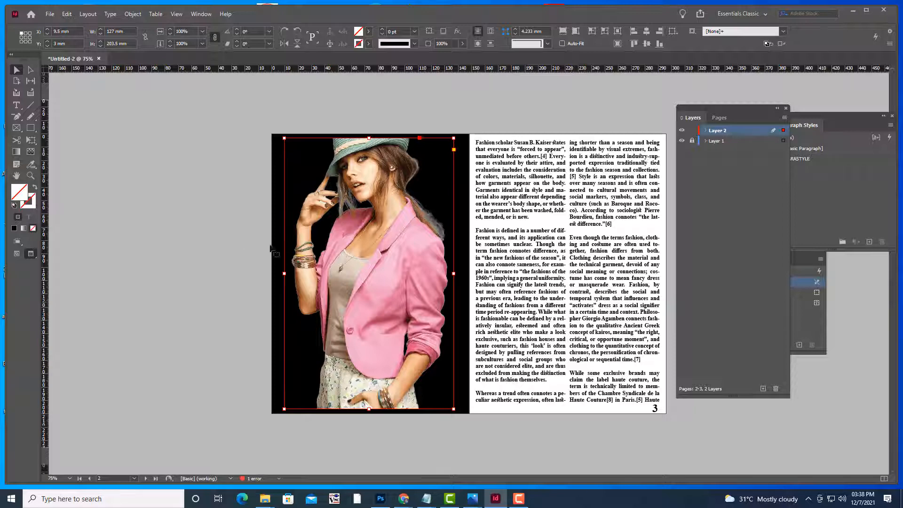
{"action": "left_click", "coordinate": [472, 114]}
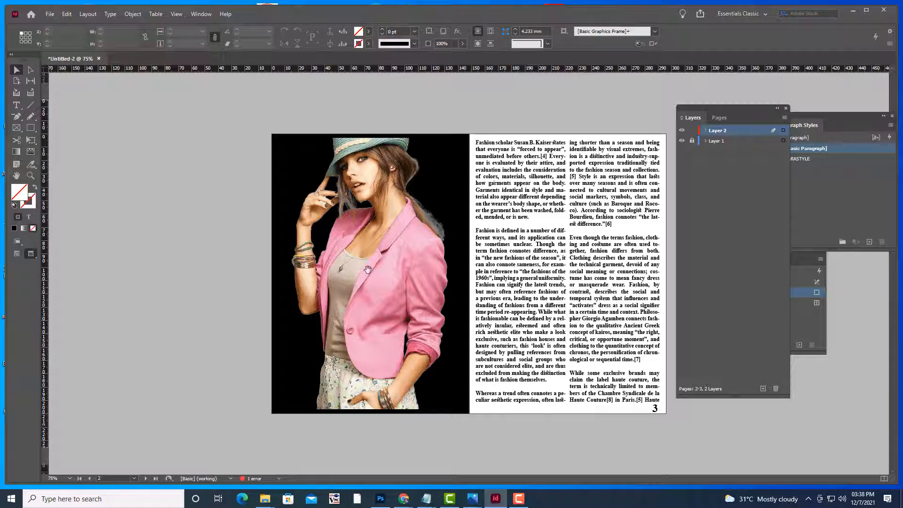
Set the pink-jacket photo to High Quality Display
{"action": "left_click", "coordinate": [404, 217]}
{"action": "right_click", "coordinate": [404, 216]}
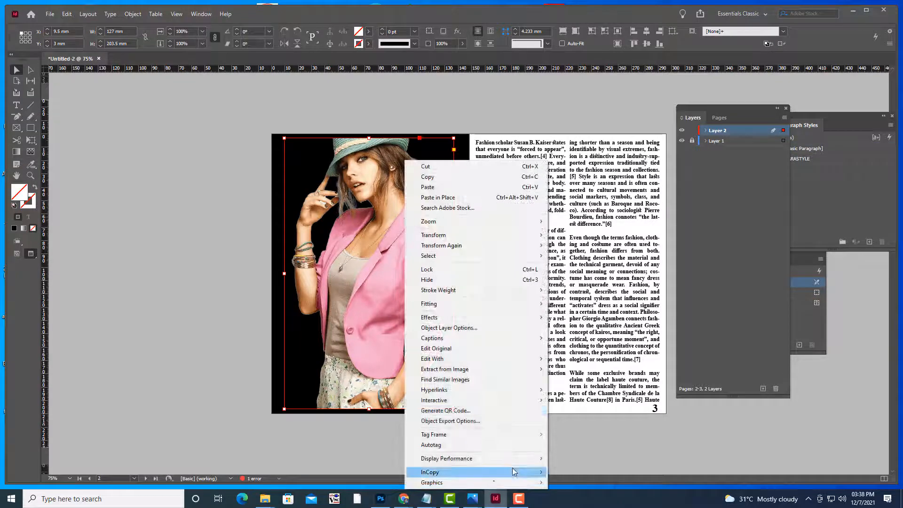
{"action": "mouse_move", "coordinate": [499, 458]}
{"action": "left_click", "coordinate": [587, 491]}
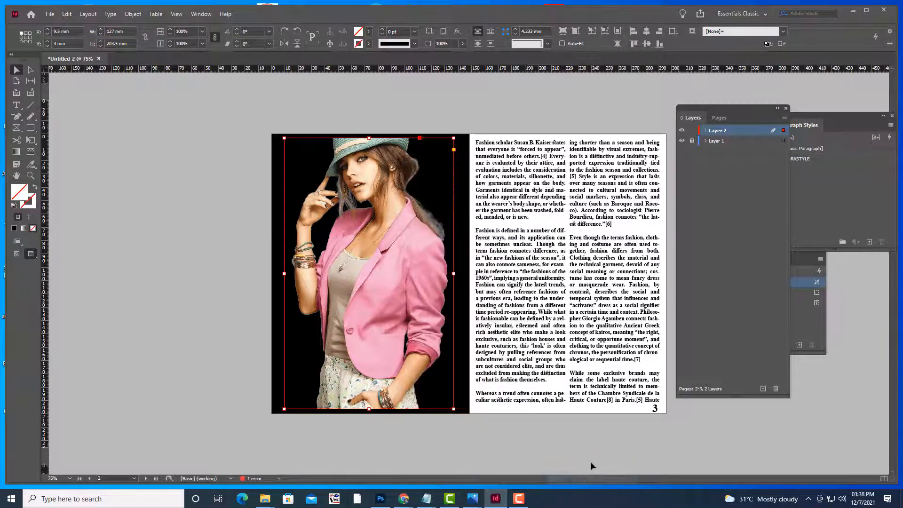
{"action": "left_click", "coordinate": [552, 453]}
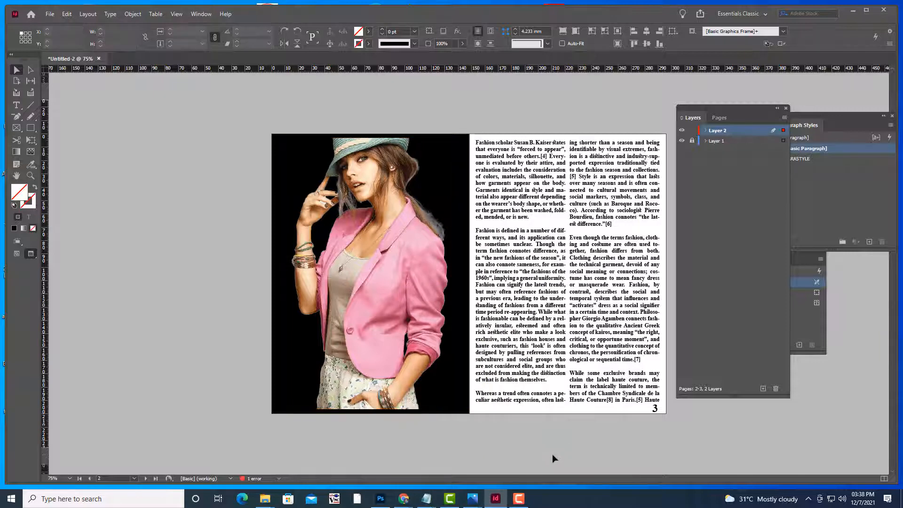
{"action": "left_click", "coordinate": [390, 280]}
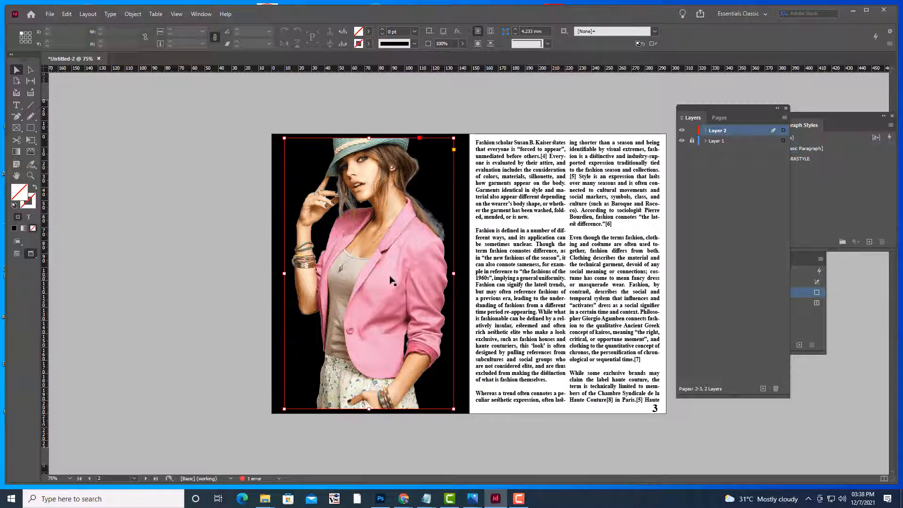
Free-transform the photo to 138 × 212.5 mm, bleeding past page 2's top and bottom-left edges
{"action": "left_click", "coordinate": [32, 141]}
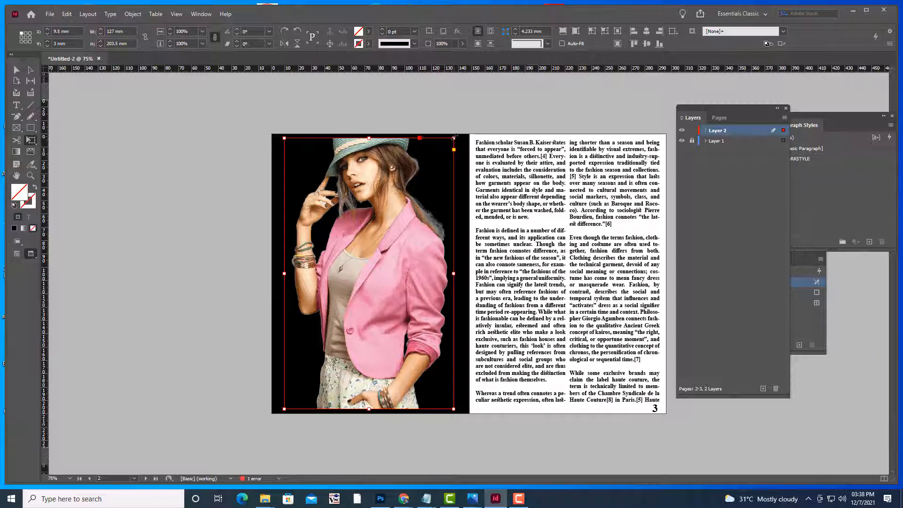
{"action": "left_click_drag", "start_coordinate": [454, 137], "coordinate": [462, 132]}
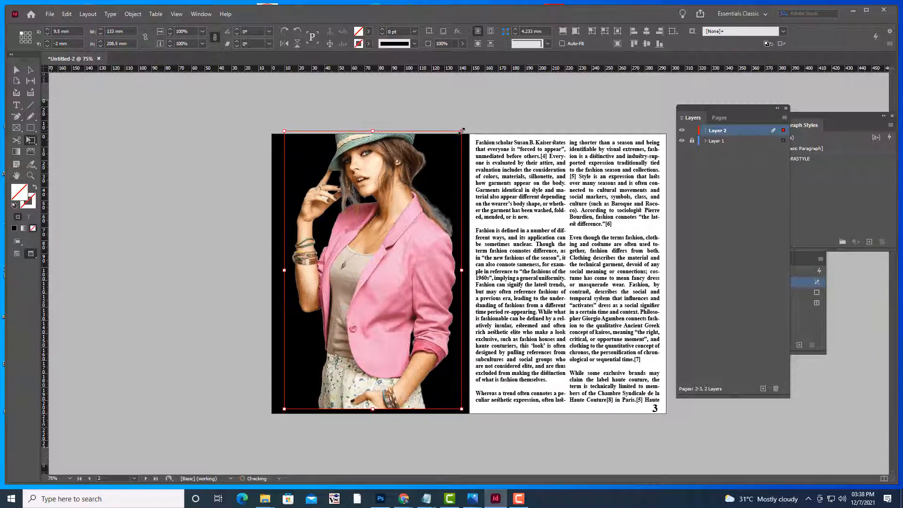
{"action": "left_click_drag", "start_coordinate": [281, 410], "coordinate": [274, 416]}
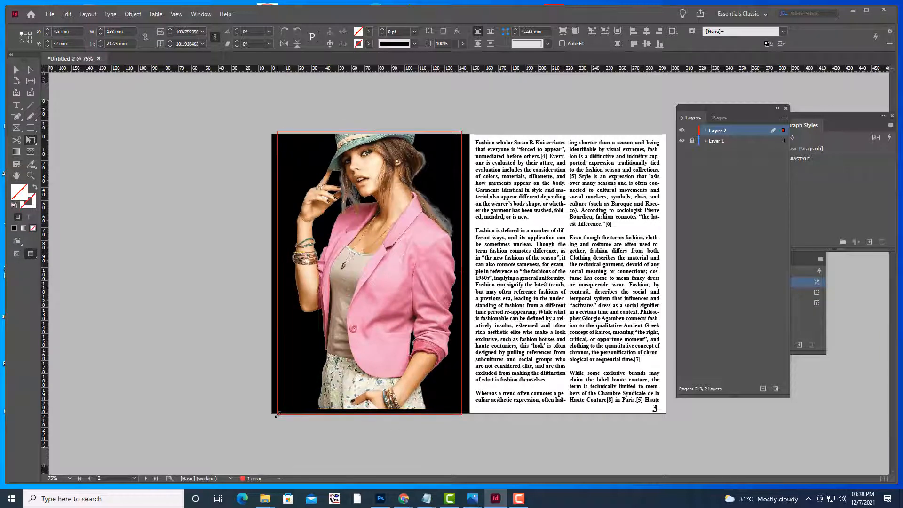
{"action": "key", "text": "w"}
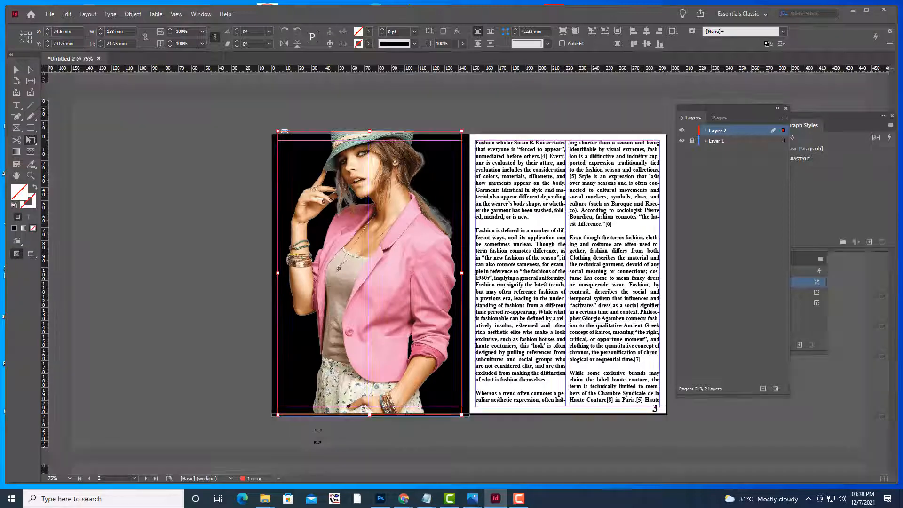
{"action": "key", "text": "v"}
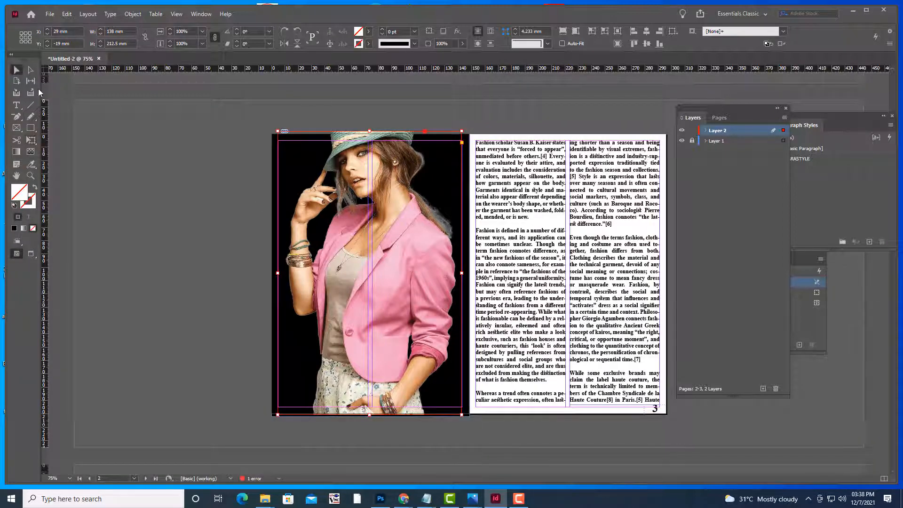
{"action": "left_click", "coordinate": [104, 140]}
{"action": "key", "text": "w"}
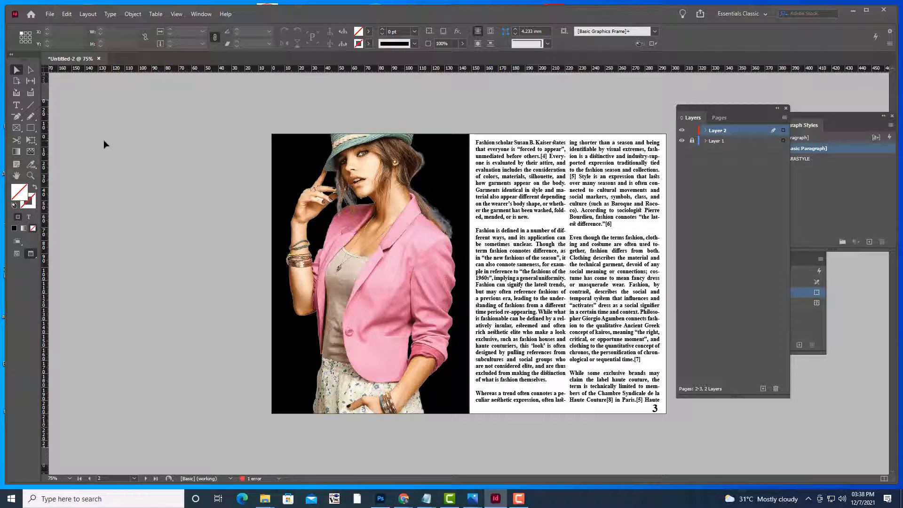
Review the neighbouring spreads, then return to Normal screen mode with guides shown
{"action": "scroll", "coordinate": [221, 99], "scroll_direction": "up", "scroll_amount": 5}
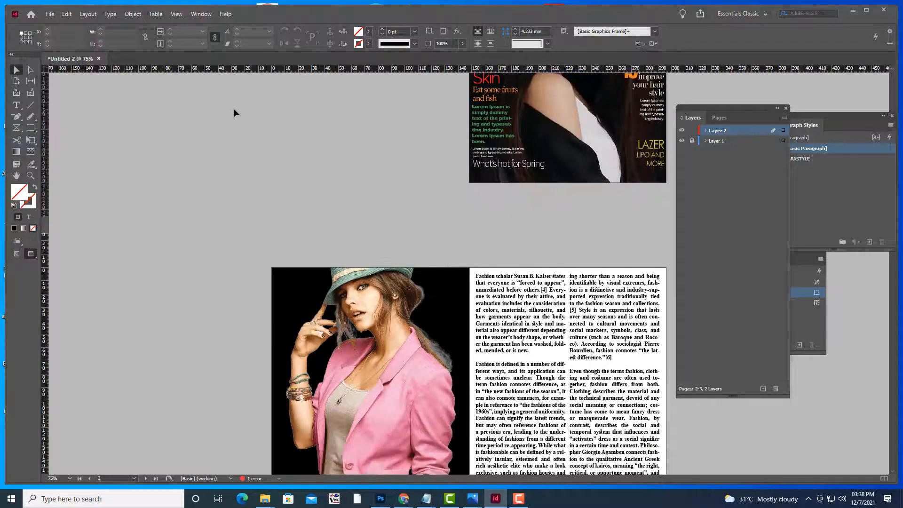
{"action": "scroll", "coordinate": [234, 110], "scroll_direction": "down", "scroll_amount": 6}
{"action": "scroll", "coordinate": [531, 259], "scroll_direction": "down", "scroll_amount": 10}
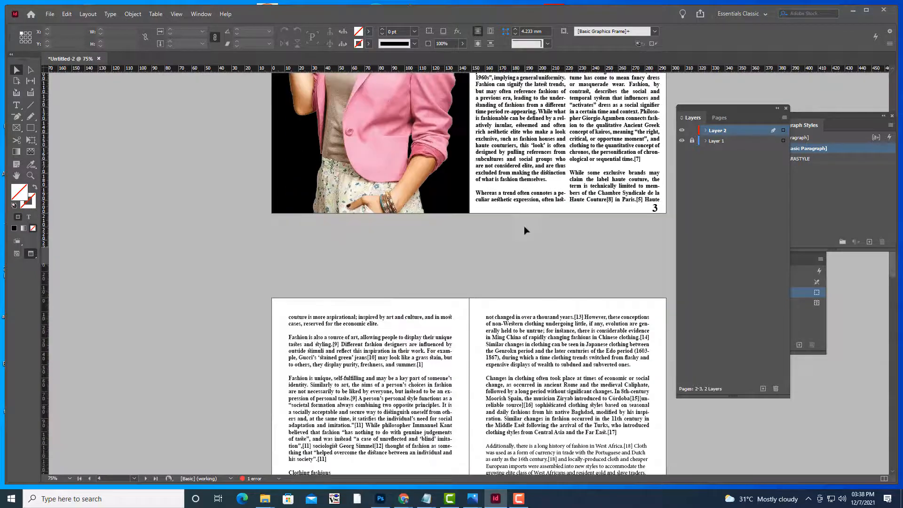
{"action": "scroll", "coordinate": [526, 230], "scroll_direction": "up", "scroll_amount": 10}
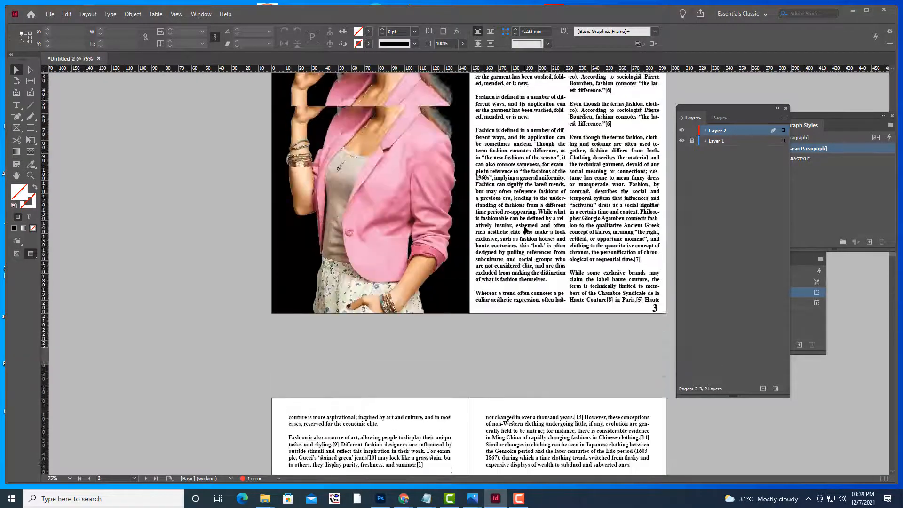
{"action": "scroll", "coordinate": [517, 195], "scroll_direction": "down", "scroll_amount": 4}
{"action": "scroll", "coordinate": [517, 195], "scroll_direction": "up", "scroll_amount": 3}
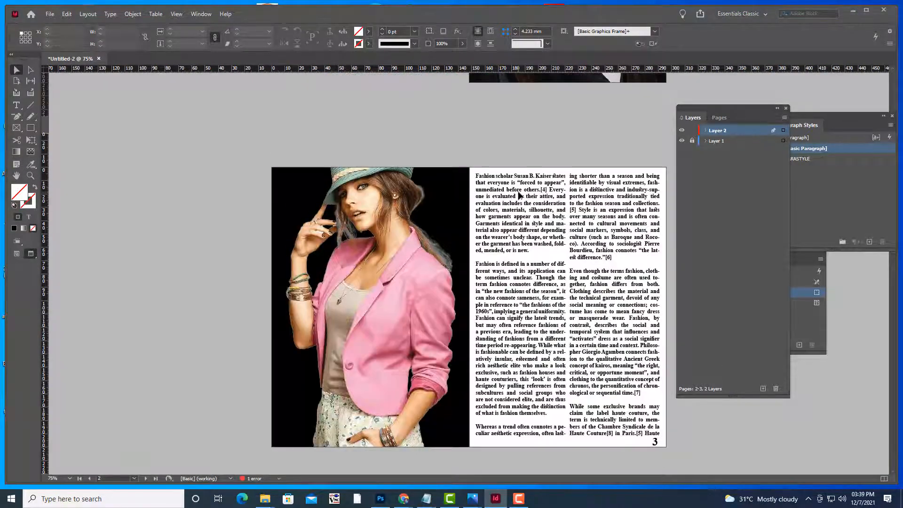
{"action": "scroll", "coordinate": [519, 195], "scroll_direction": "up", "scroll_amount": 1}
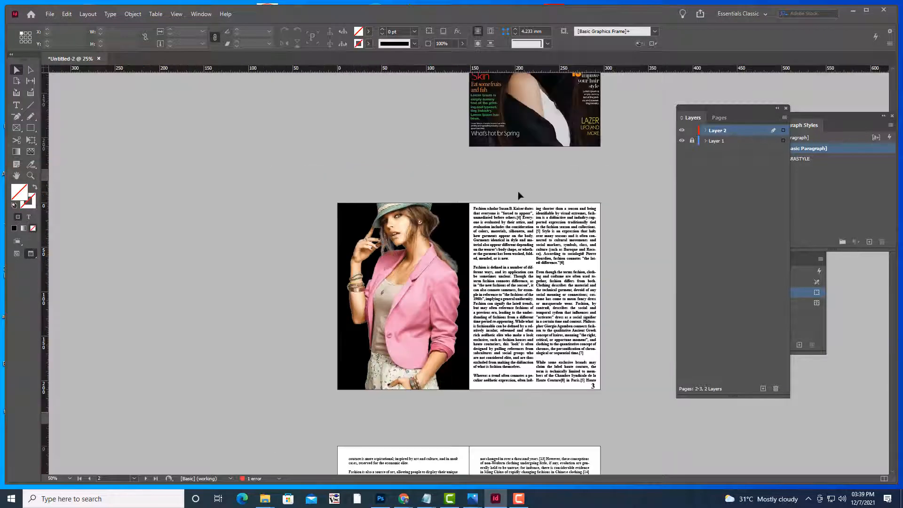
{"action": "scroll", "coordinate": [519, 195], "scroll_direction": "down", "scroll_amount": 2}
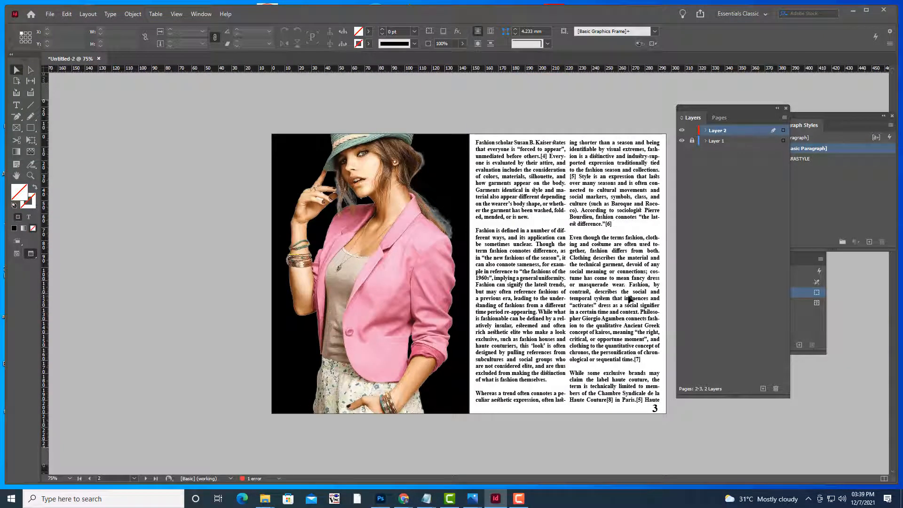
{"action": "key", "text": "w"}
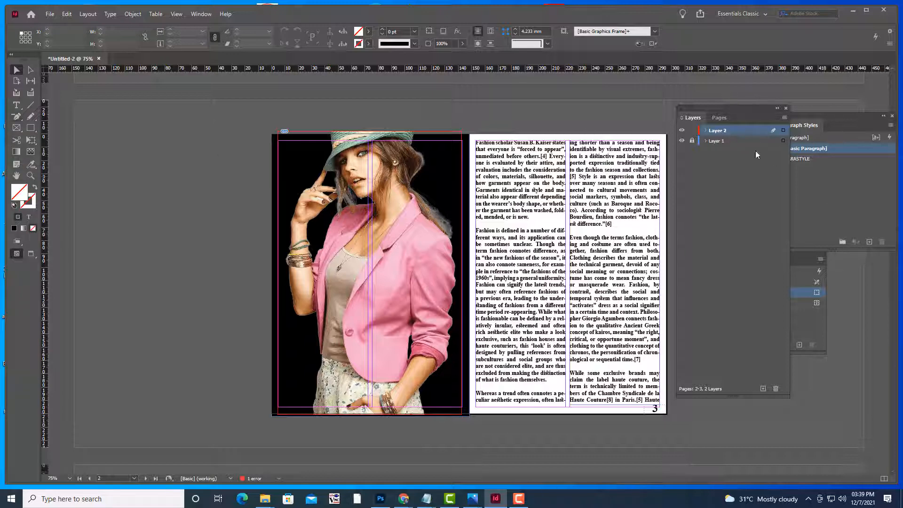
Delete the left and right article text frames on page 3
{"action": "left_click", "coordinate": [497, 221]}
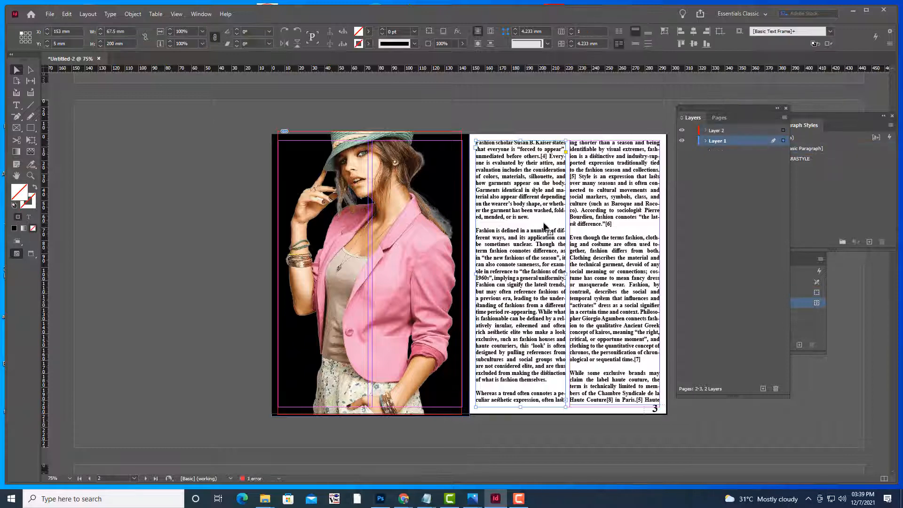
{"action": "key", "text": "Delete"}
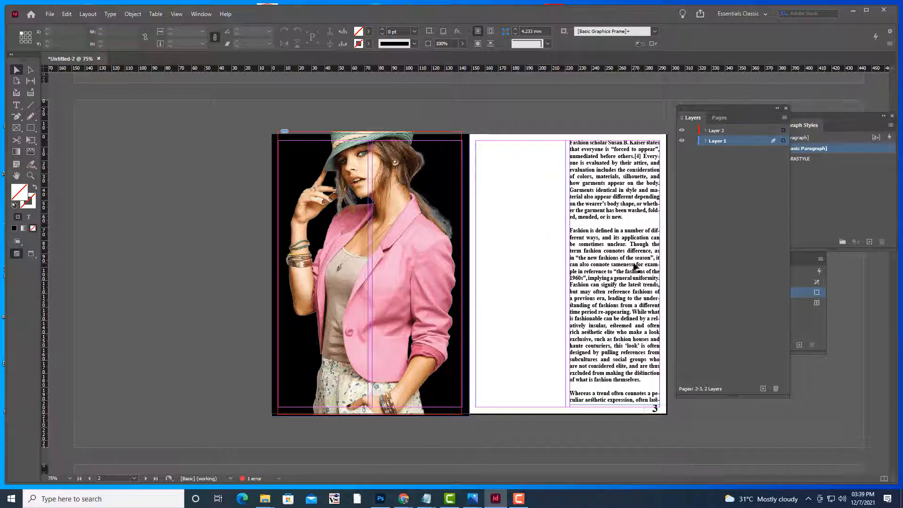
{"action": "key", "text": "Delete"}
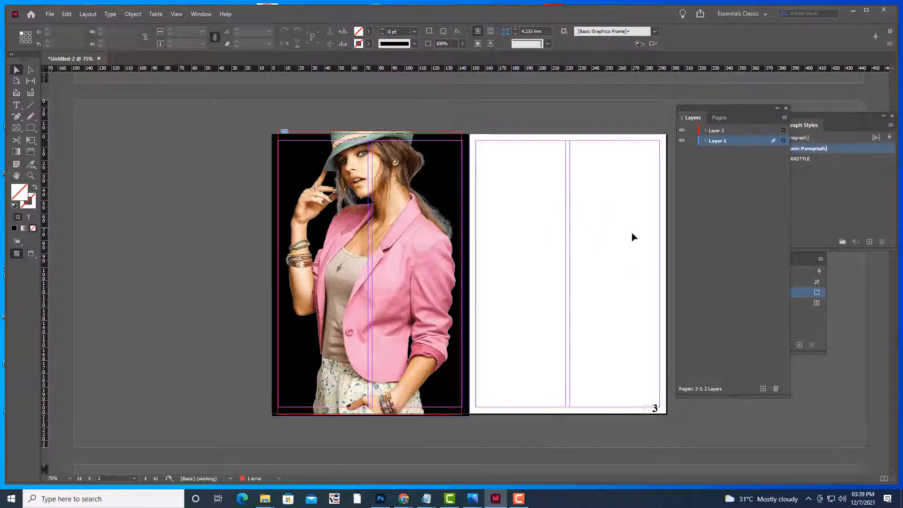
{"action": "scroll", "coordinate": [632, 235], "scroll_direction": "up", "scroll_amount": 2}
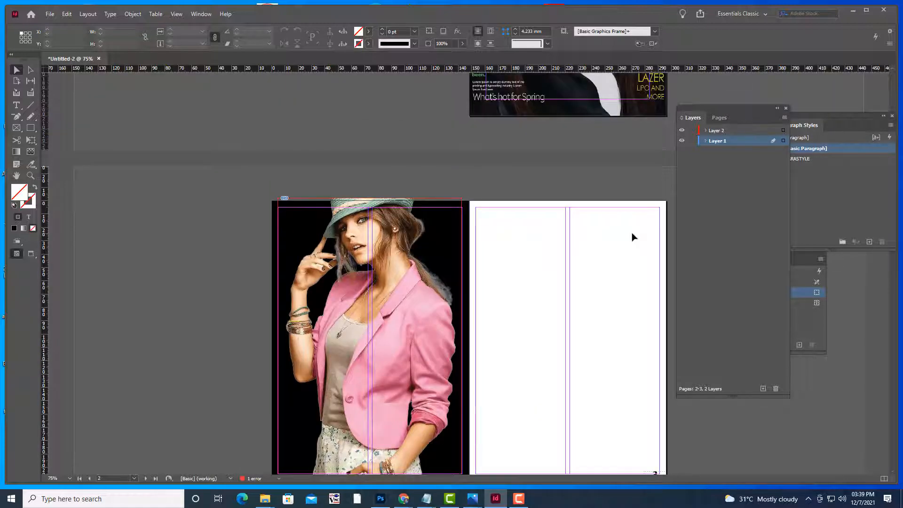
{"action": "scroll", "coordinate": [633, 235], "scroll_direction": "down", "scroll_amount": 2}
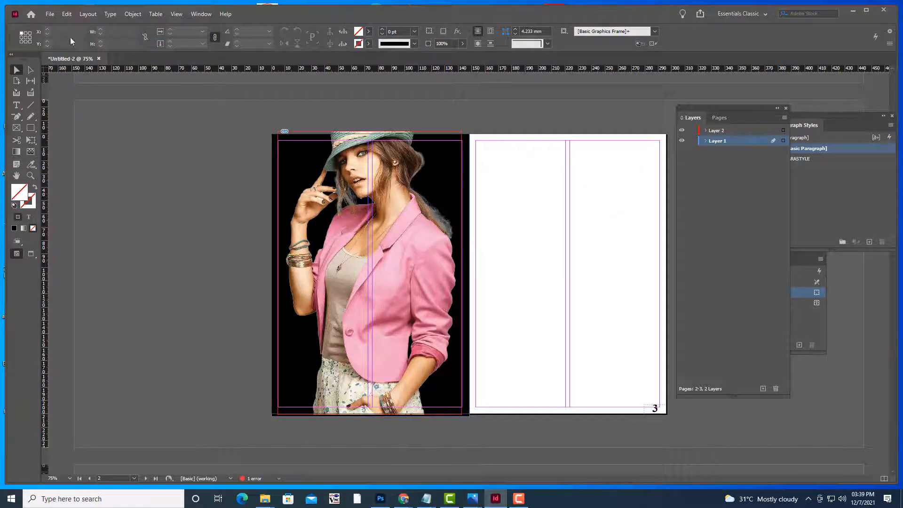
Place FASHION2.psd onto page 3 and drag it onto the right page
{"action": "left_click", "coordinate": [49, 16]}
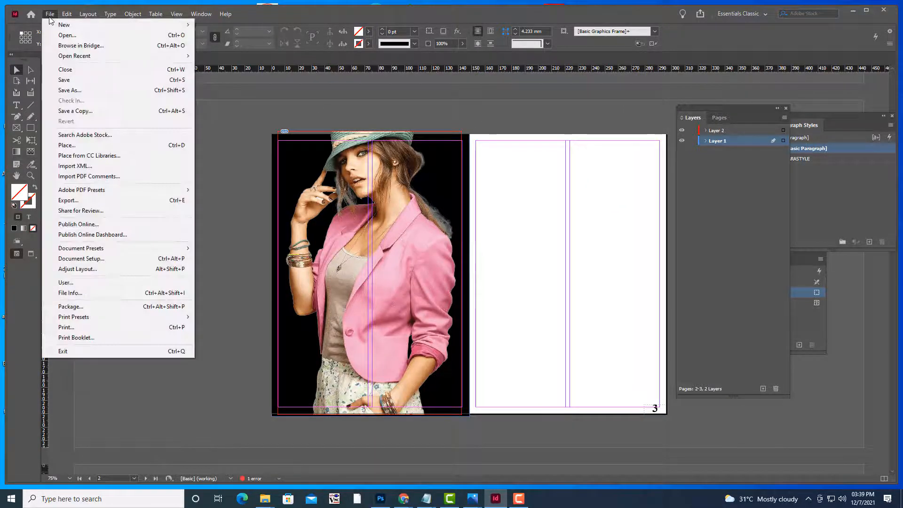
{"action": "left_click", "coordinate": [84, 145]}
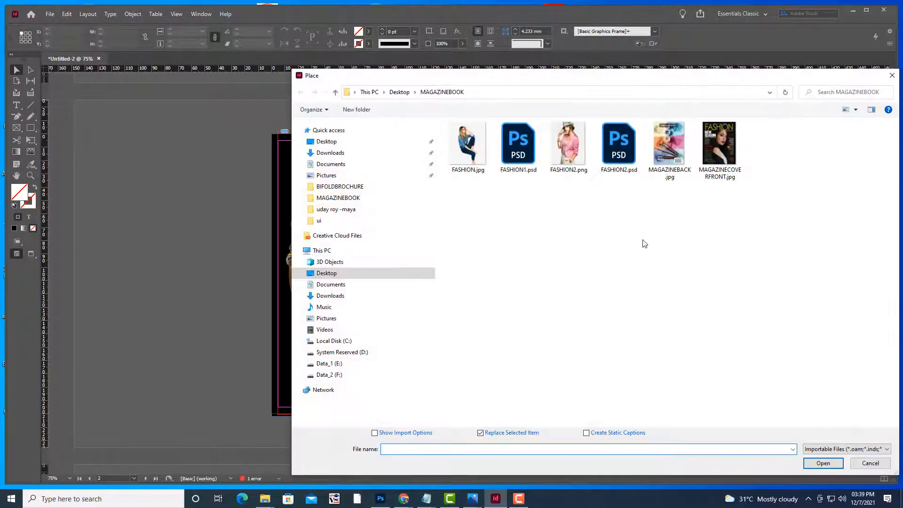
{"action": "left_click", "coordinate": [621, 152]}
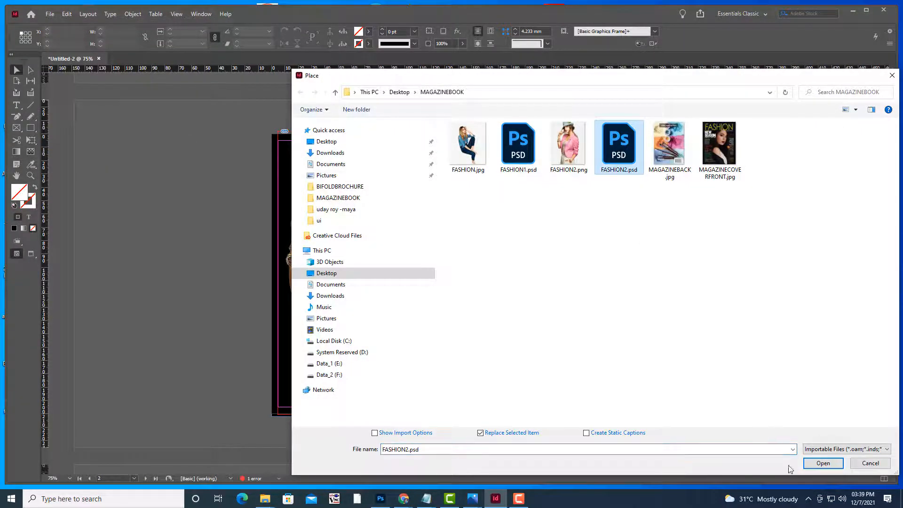
{"action": "left_click", "coordinate": [822, 463]}
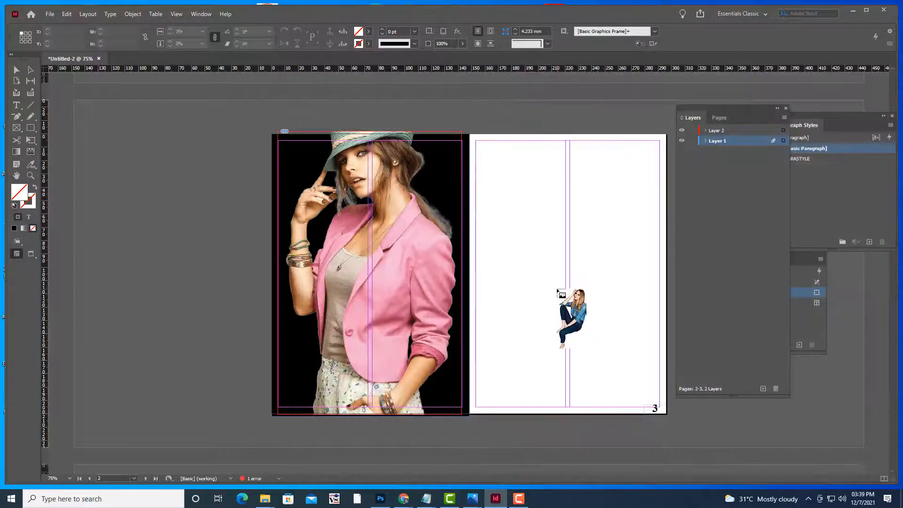
{"action": "left_click", "coordinate": [557, 288]}
{"action": "left_click_drag", "start_coordinate": [658, 327], "coordinate": [607, 232]}
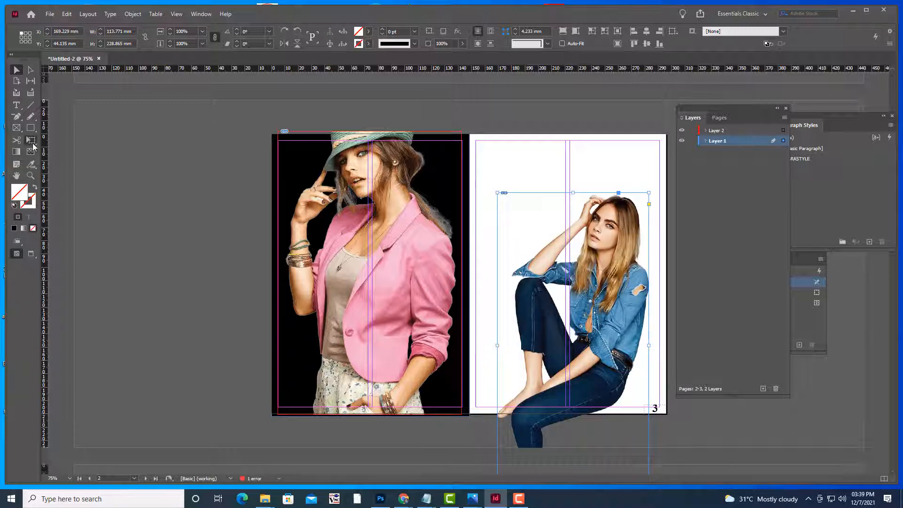
Scale the seated-woman image down to 62.5 × 125.6 mm and position it within page 3
{"action": "key", "text": "e"}
{"action": "left_click_drag", "start_coordinate": [648, 192], "coordinate": [602, 284]}
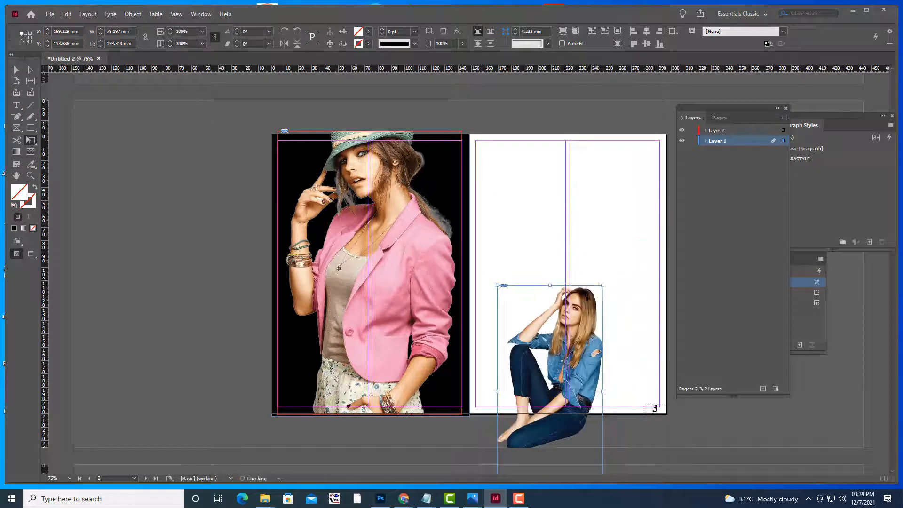
{"action": "left_click_drag", "start_coordinate": [574, 332], "coordinate": [602, 254]}
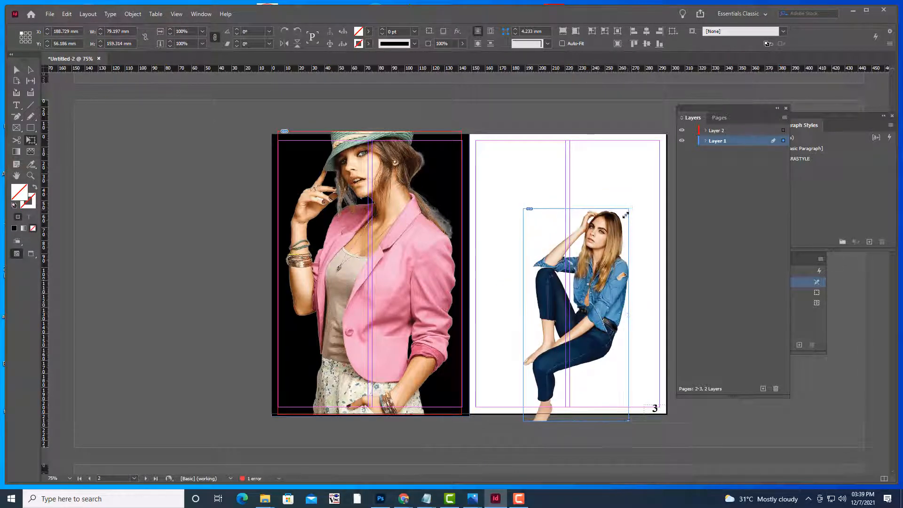
{"action": "left_click_drag", "start_coordinate": [626, 215], "coordinate": [624, 217]}
{"action": "mouse_move", "coordinate": [601, 279]}
{"action": "left_mouse_down"}
{"action": "mouse_move", "coordinate": [602, 255]}
{"action": "mouse_move", "coordinate": [600, 267]}
{"action": "left_mouse_up"}
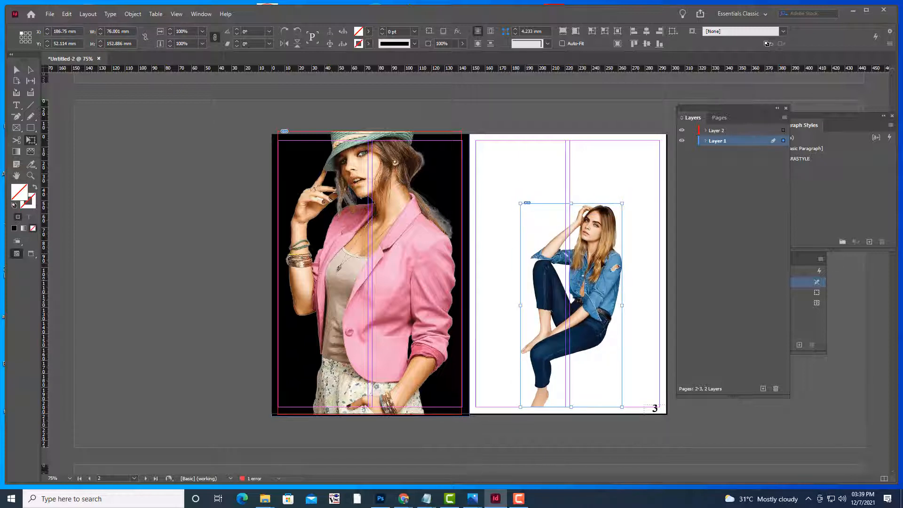
{"action": "left_click_drag", "start_coordinate": [621, 204], "coordinate": [605, 240]}
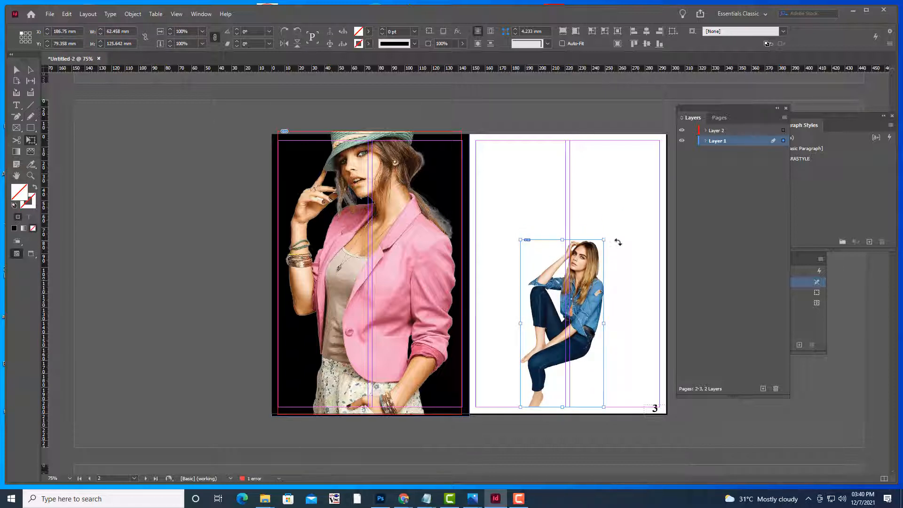
Flip the seated denim-clad model image horizontally
{"action": "left_click", "coordinate": [16, 70]}
{"action": "left_click", "coordinate": [123, 154]}
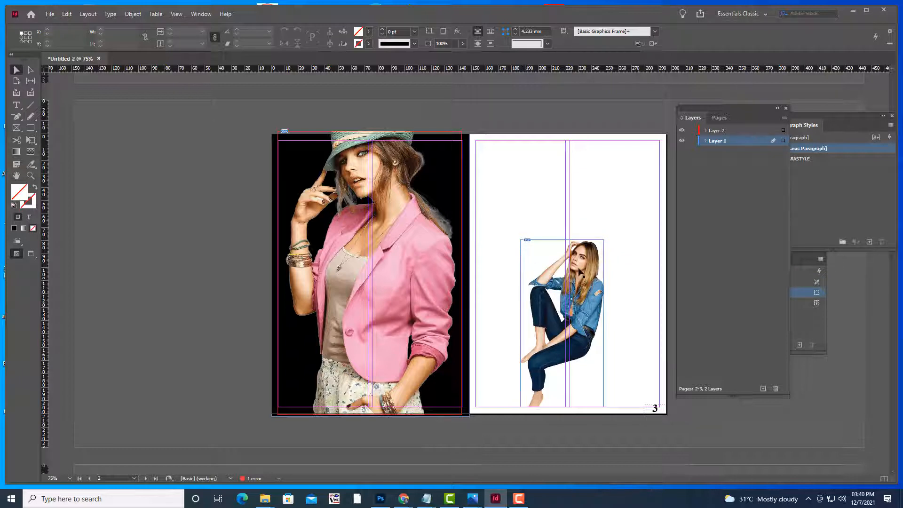
{"action": "left_click", "coordinate": [564, 263]}
{"action": "right_click", "coordinate": [579, 272]}
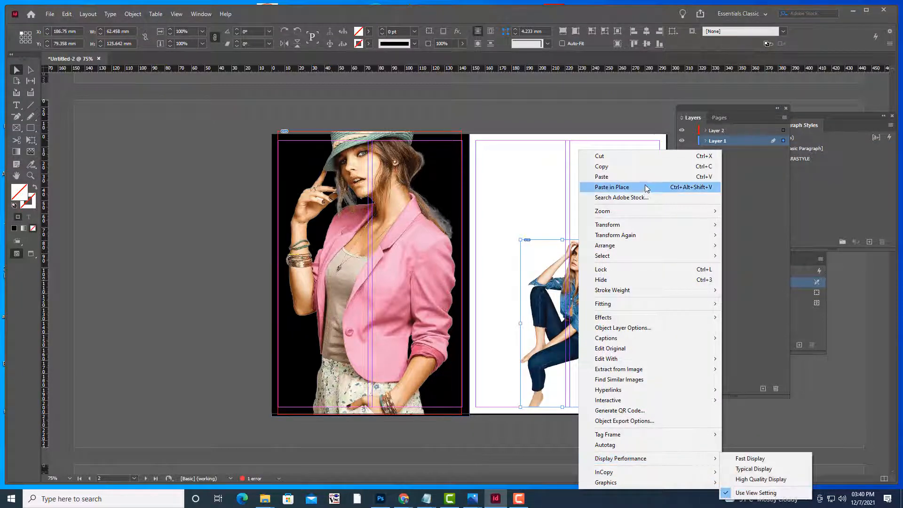
{"action": "mouse_move", "coordinate": [639, 228]}
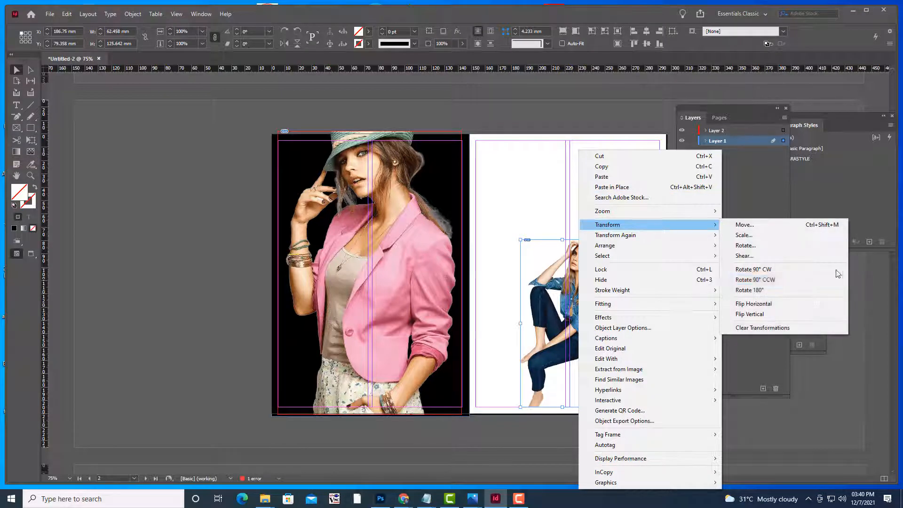
{"action": "left_click", "coordinate": [772, 305]}
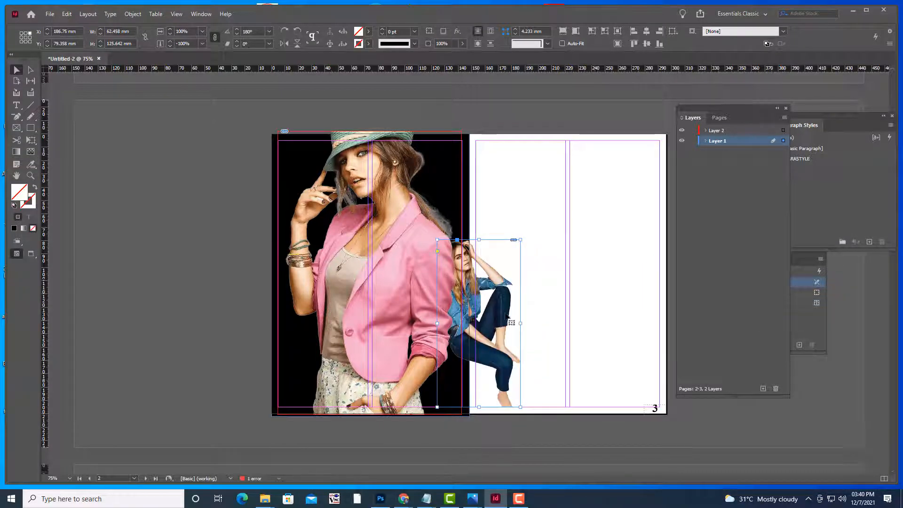
Move the flipped image to X 254.7 mm, Y 79.4 mm in the lower middle of page 3
{"action": "left_click_drag", "start_coordinate": [498, 305], "coordinate": [588, 304]}
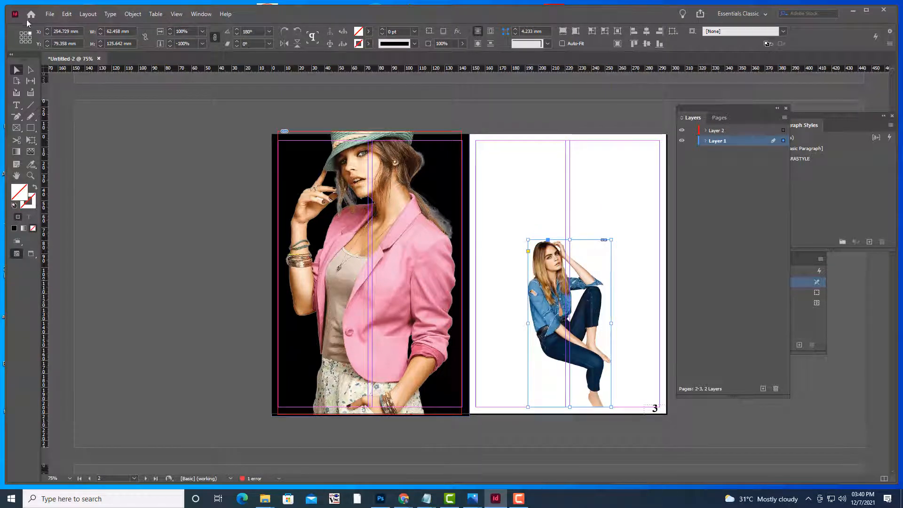
{"action": "left_click", "coordinate": [131, 137]}
{"action": "key", "text": "w"}
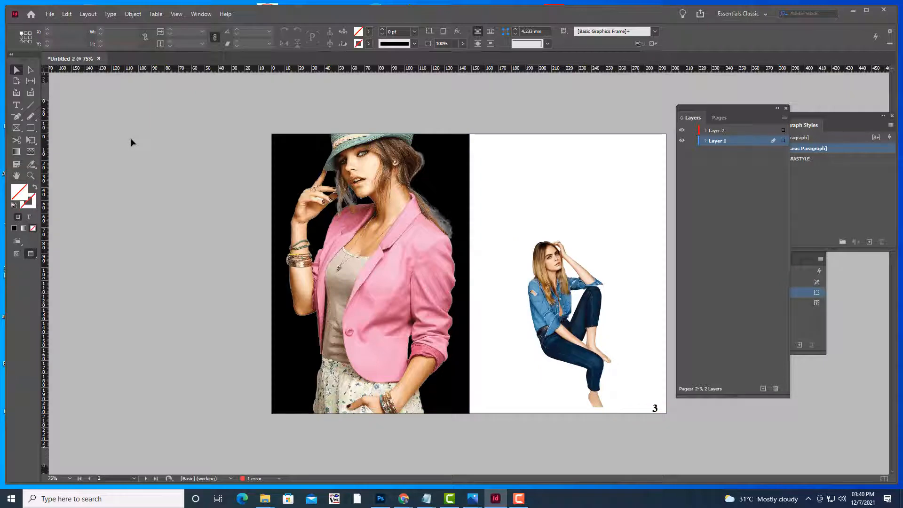
{"action": "key", "text": "w"}
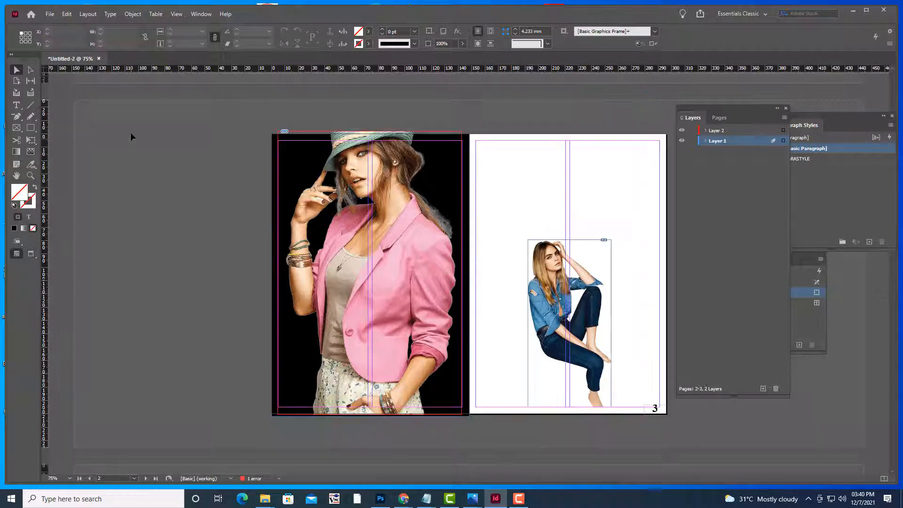
{"action": "scroll", "coordinate": [570, 176], "scroll_direction": "up", "scroll_amount": 3}
{"action": "scroll", "coordinate": [570, 179], "scroll_direction": "down", "scroll_amount": 3}
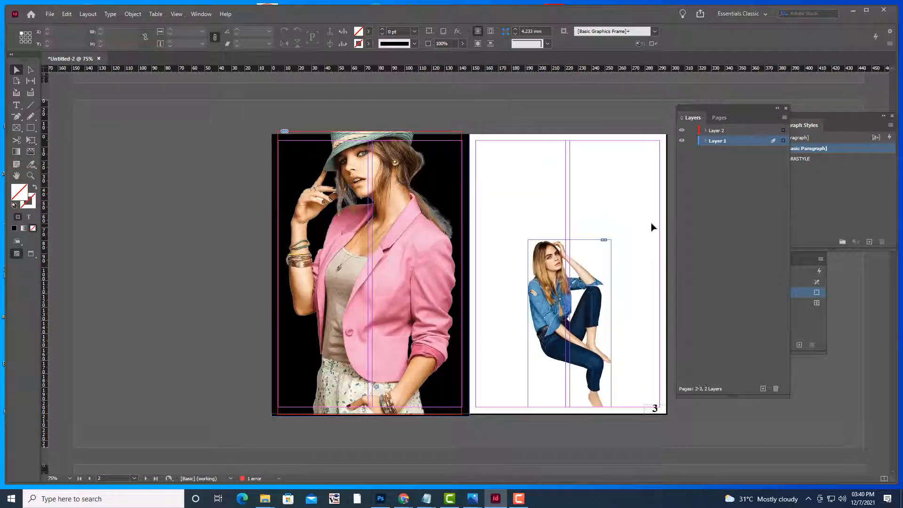
Scroll down to page 4 and select its article text frame
{"action": "scroll", "coordinate": [614, 183], "scroll_direction": "up", "scroll_amount": 3}
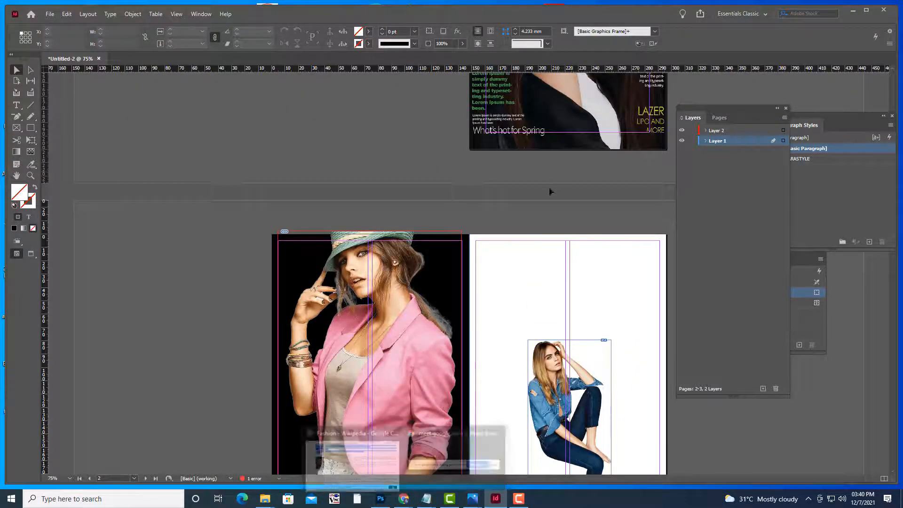
{"action": "scroll", "coordinate": [472, 383], "scroll_direction": "down", "scroll_amount": 9}
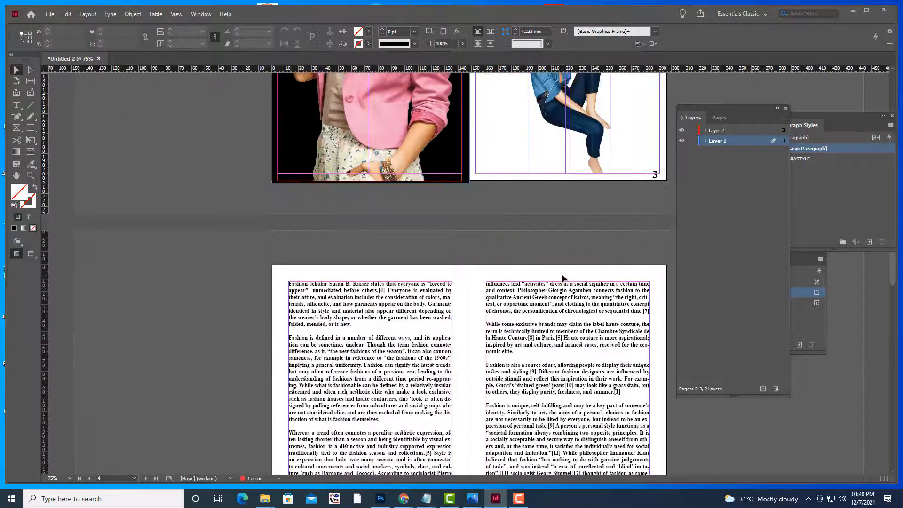
{"action": "left_click", "coordinate": [424, 339]}
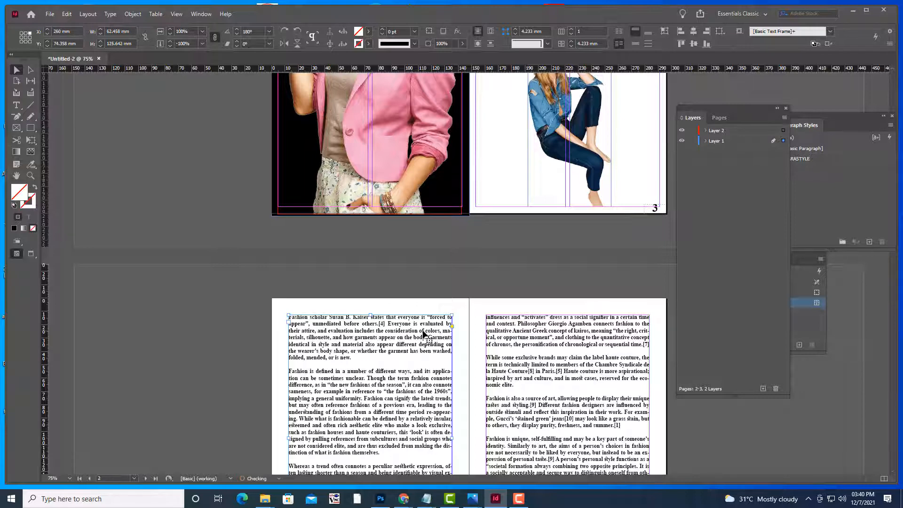
{"action": "key", "text": "ctrl+z"}
{"action": "scroll", "coordinate": [588, 215], "scroll_direction": "down", "scroll_amount": 10}
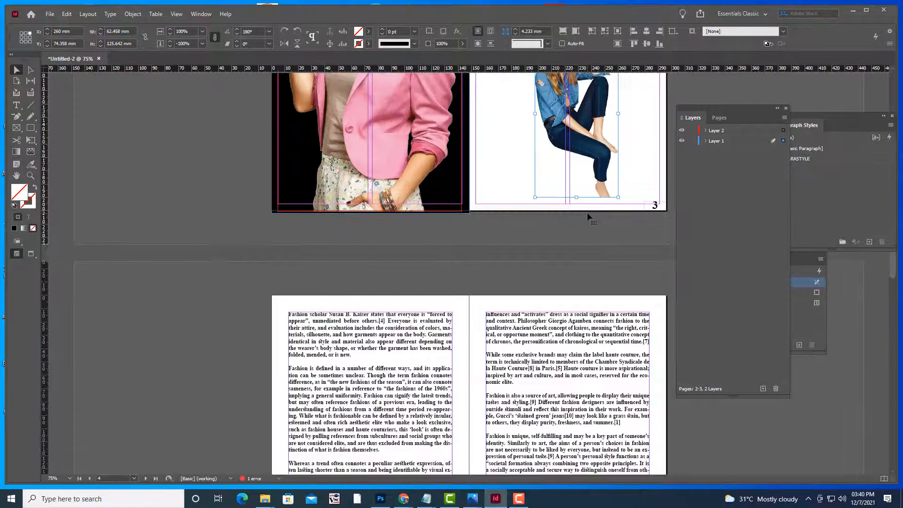
{"action": "left_click", "coordinate": [383, 344]}
{"action": "scroll", "coordinate": [383, 344], "scroll_direction": "down", "scroll_amount": 5}
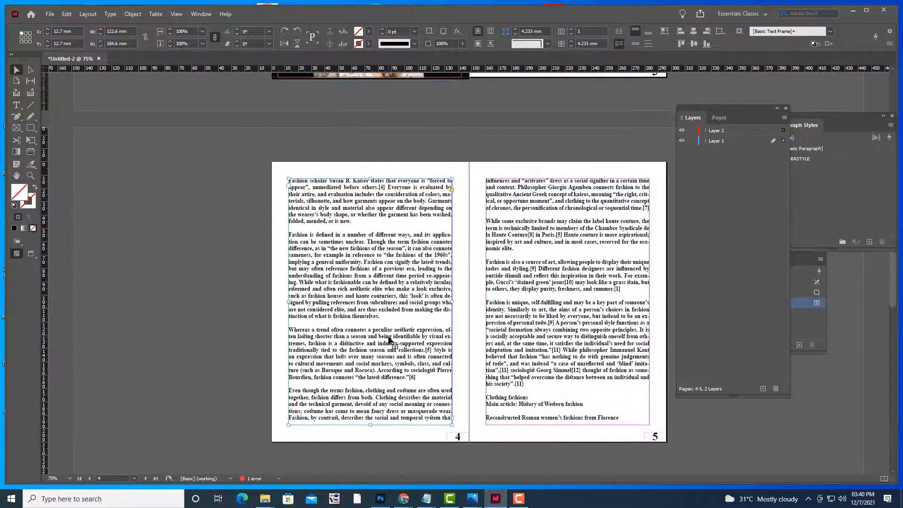
Select all of the page 4 article text, copy it, and scroll back to pages 2–3
{"action": "left_click", "coordinate": [16, 105]}
{"action": "key", "text": "ctrl+a"}
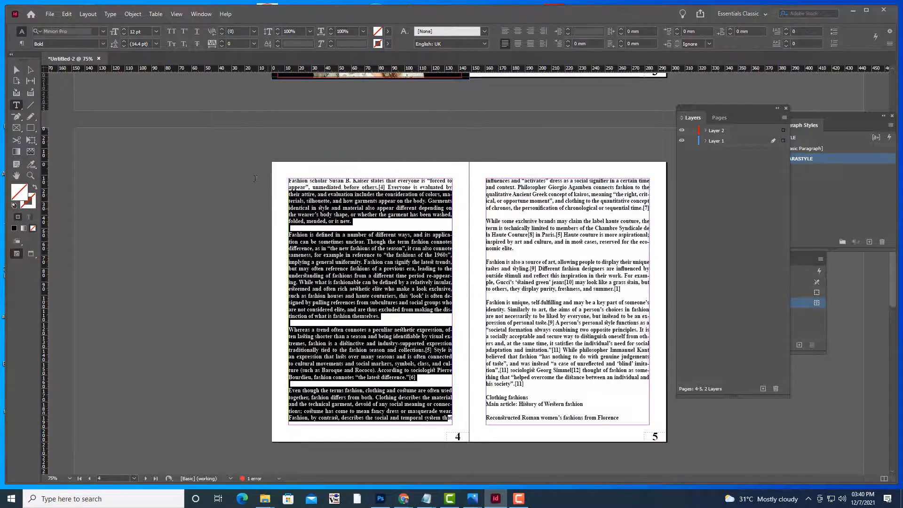
{"action": "right_click", "coordinate": [390, 221]}
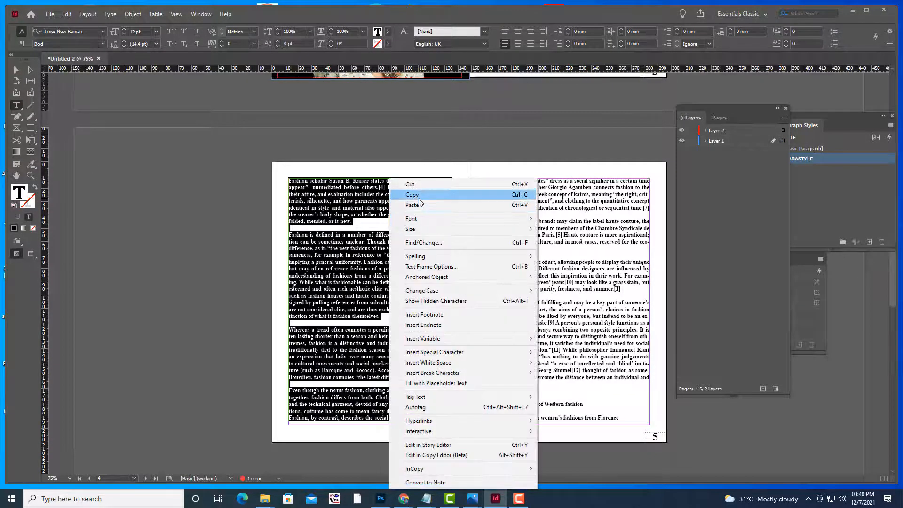
{"action": "left_click", "coordinate": [419, 199]}
{"action": "scroll", "coordinate": [527, 249], "scroll_direction": "up", "scroll_amount": 10}
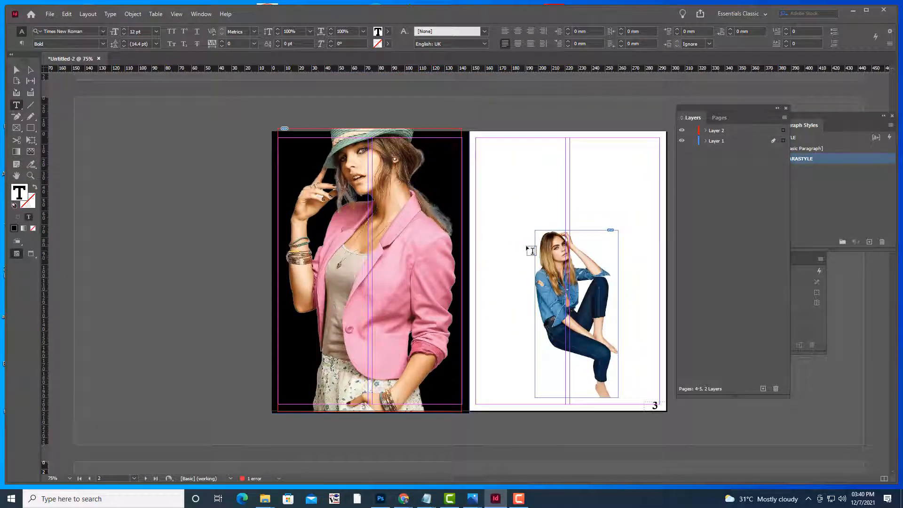
Draw a text frame in page 3's left column and paste the article text into it
{"action": "left_click", "coordinate": [17, 128]}
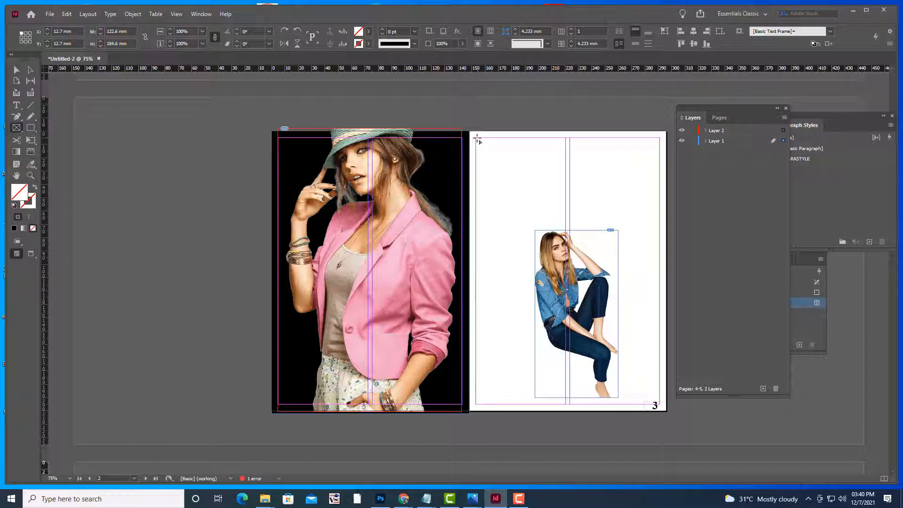
{"action": "left_click_drag", "start_coordinate": [477, 139], "coordinate": [569, 319]}
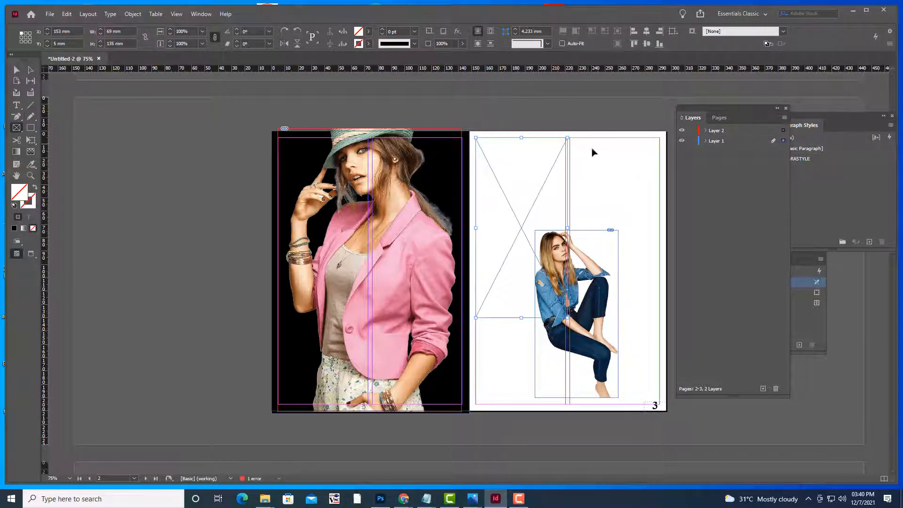
{"action": "key", "text": "ctrl+z"}
{"action": "scroll", "coordinate": [583, 164], "scroll_direction": "up", "scroll_amount": 3}
{"action": "scroll", "coordinate": [583, 164], "scroll_direction": "up", "scroll_amount": 3}
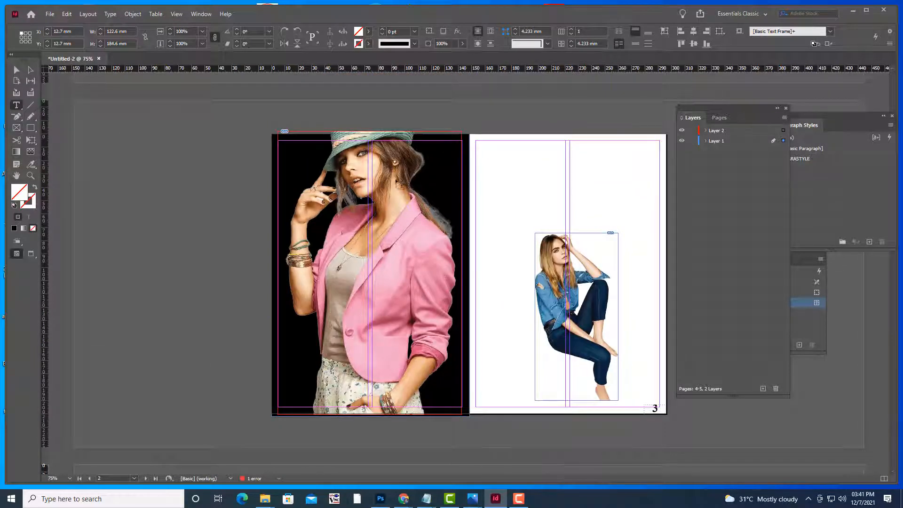
{"action": "left_click", "coordinate": [17, 106]}
{"action": "left_click_drag", "start_coordinate": [475, 140], "coordinate": [568, 324]}
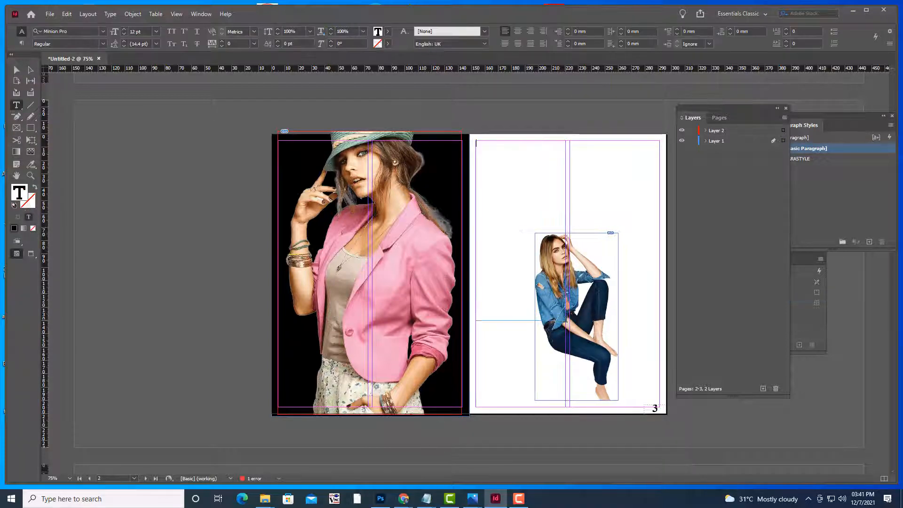
{"action": "key", "text": "ctrl+v"}
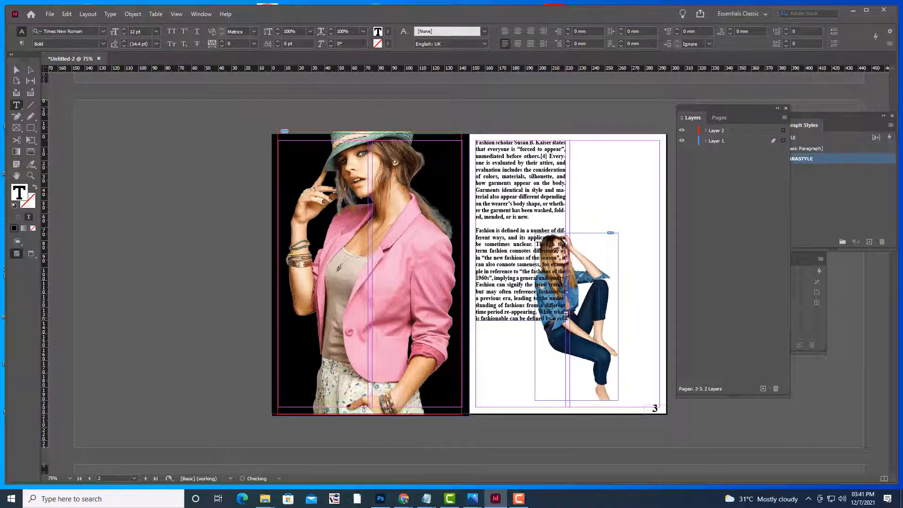
Apply Wrap Around Bounding Box to the seated model image
{"action": "left_click", "coordinate": [16, 70]}
{"action": "left_click", "coordinate": [169, 193]}
{"action": "left_click", "coordinate": [596, 297]}
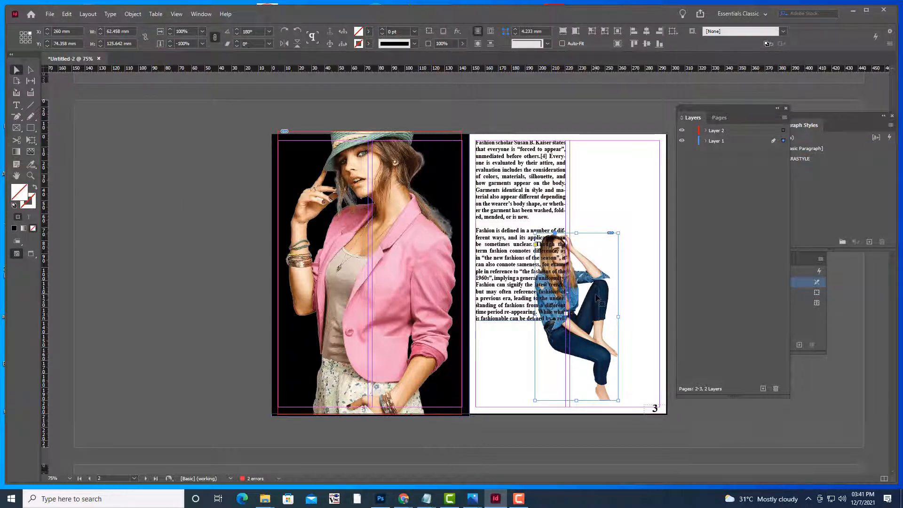
{"action": "left_click", "coordinate": [477, 45]}
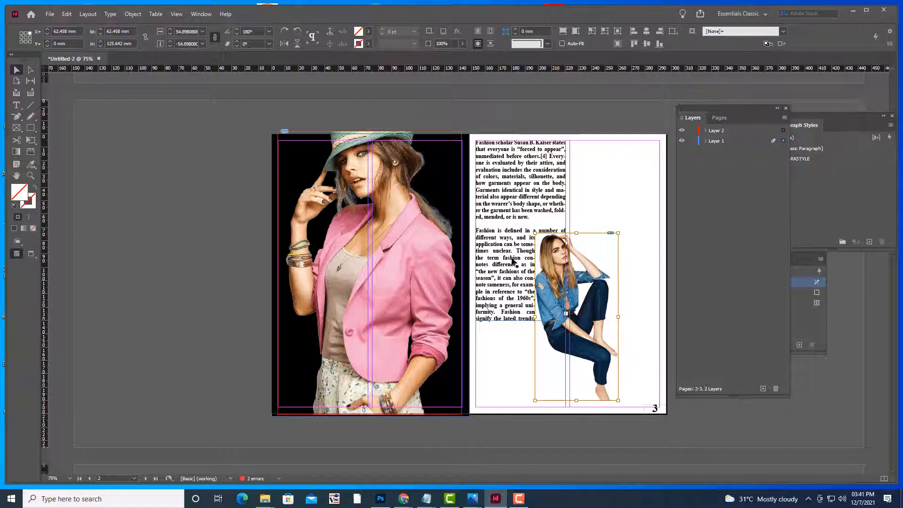
{"action": "left_click", "coordinate": [173, 130]}
Thread the overflow text into a right-column frame, then delete both test text frames
{"action": "left_click", "coordinate": [551, 158]}
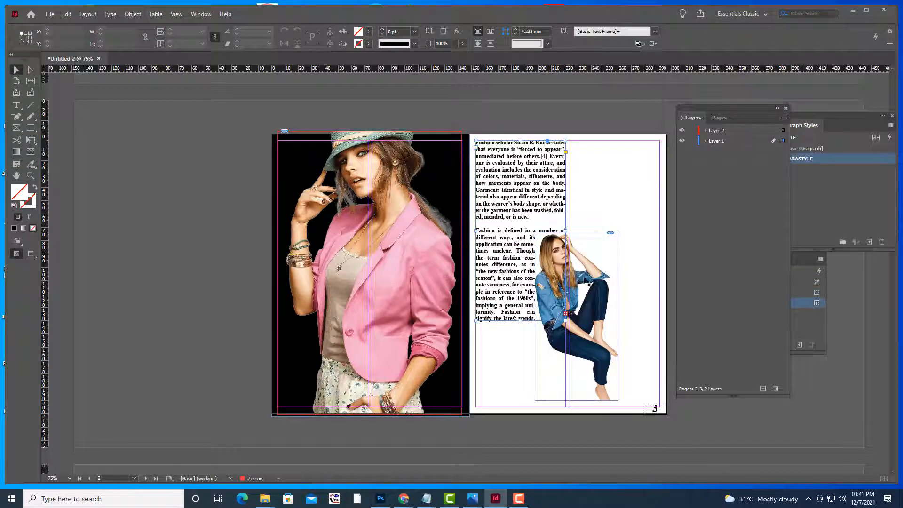
{"action": "left_click", "coordinate": [566, 314]}
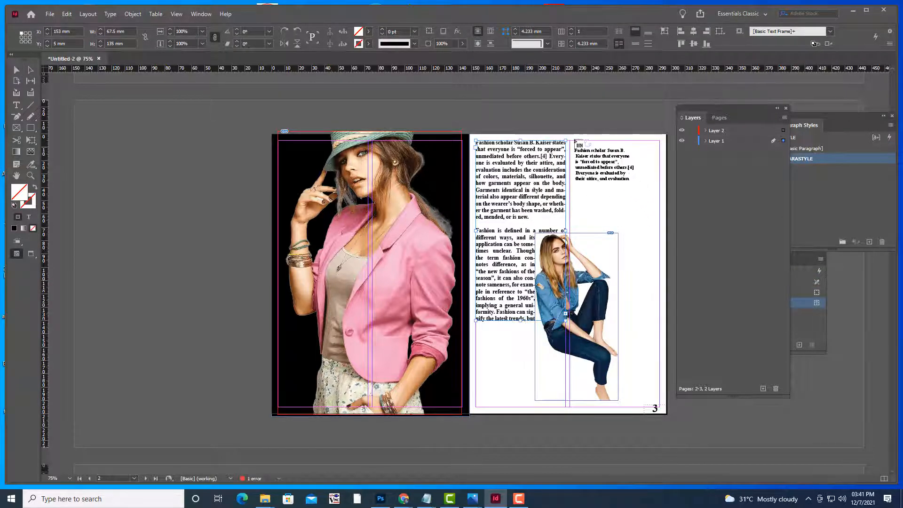
{"action": "left_click_drag", "start_coordinate": [571, 141], "coordinate": [660, 325]}
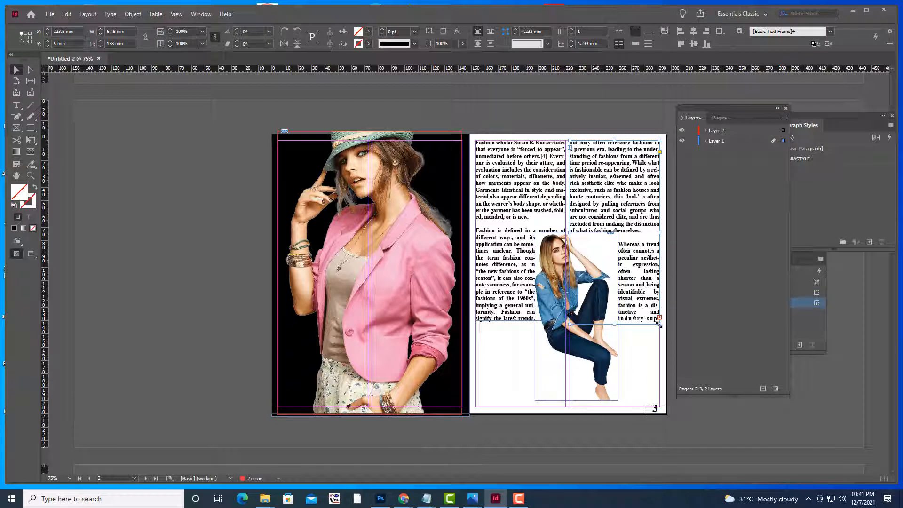
{"action": "left_click", "coordinate": [159, 177]}
{"action": "left_click", "coordinate": [570, 263]}
{"action": "key", "text": "Delete"}
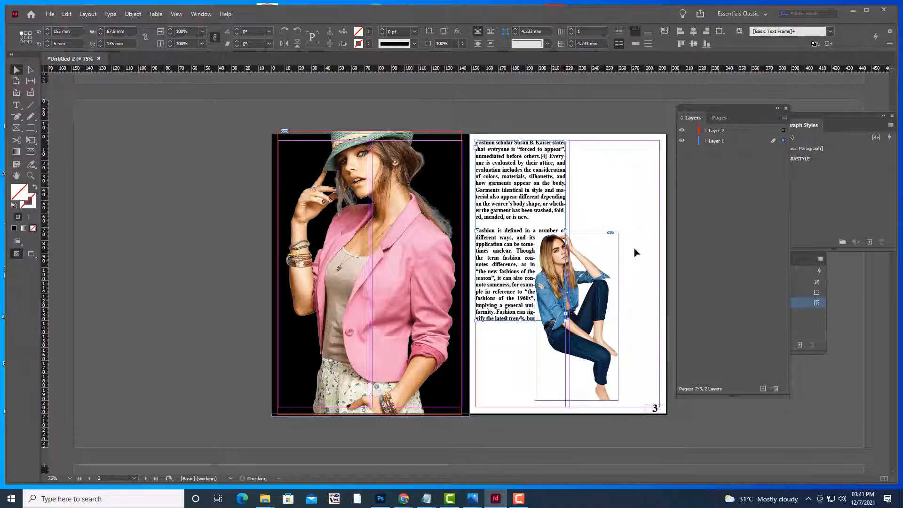
{"action": "key", "text": "Delete"}
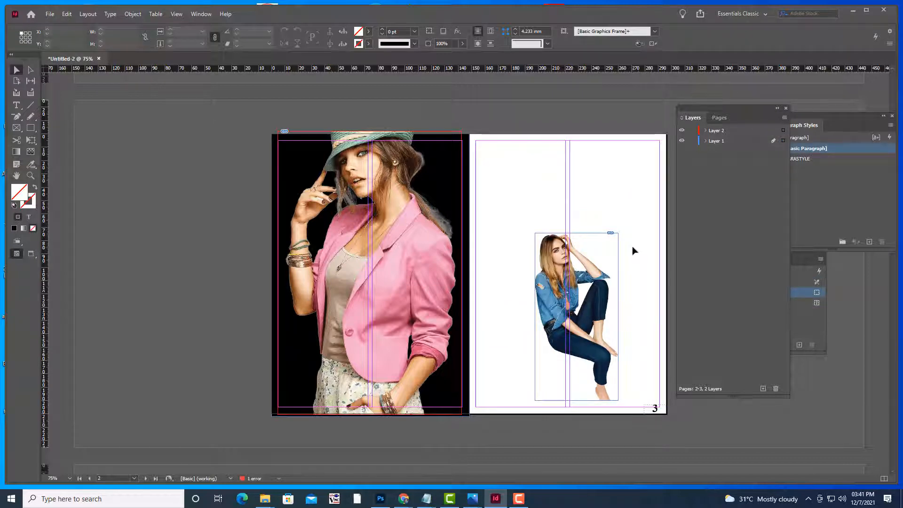
Recreate the page 3 article as two threaded columns with the pasted text
{"action": "left_click", "coordinate": [16, 105]}
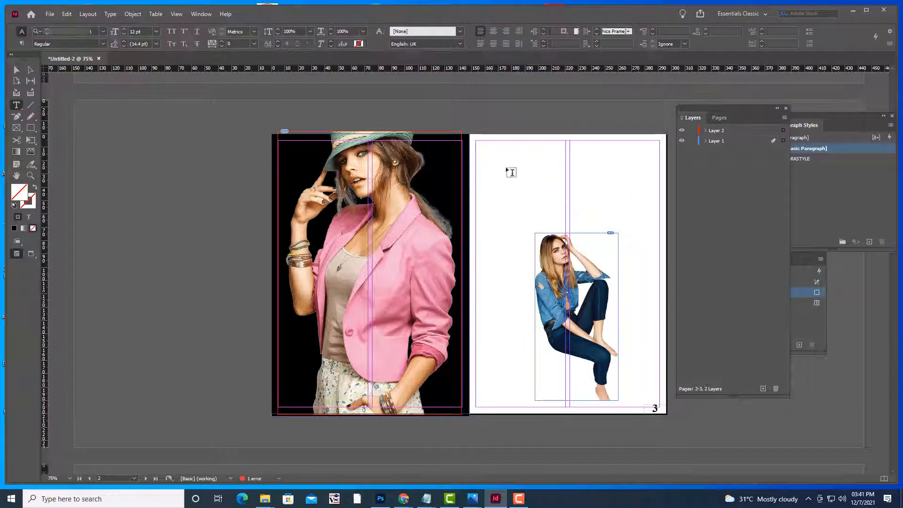
{"action": "left_click_drag", "start_coordinate": [476, 141], "coordinate": [564, 408]}
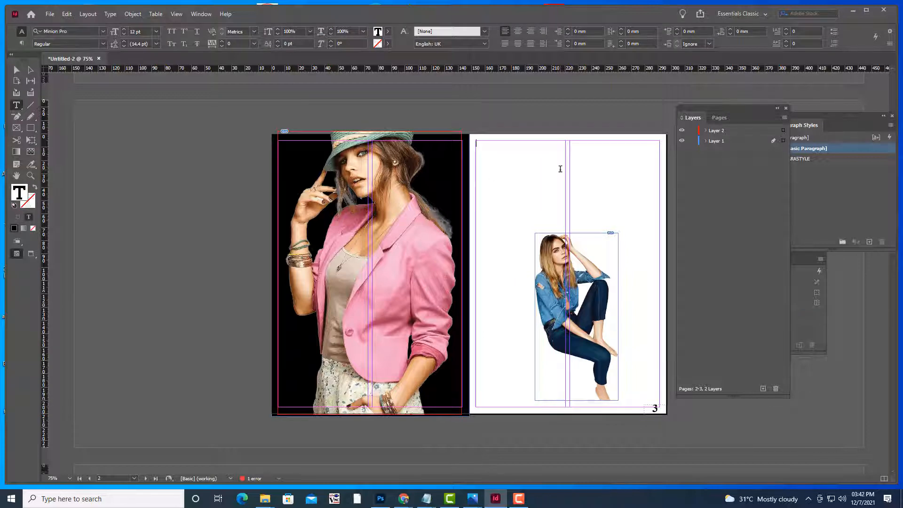
{"action": "key", "text": "ctrl+v"}
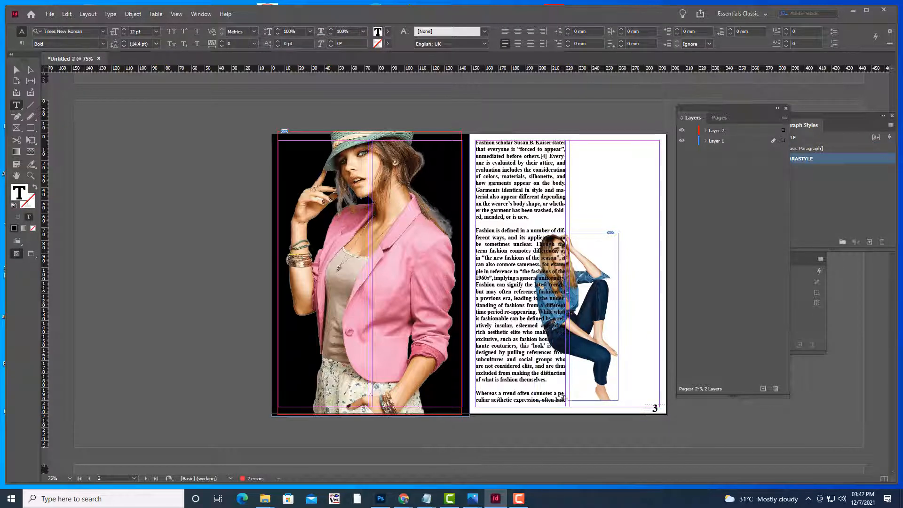
{"action": "left_click", "coordinate": [17, 71]}
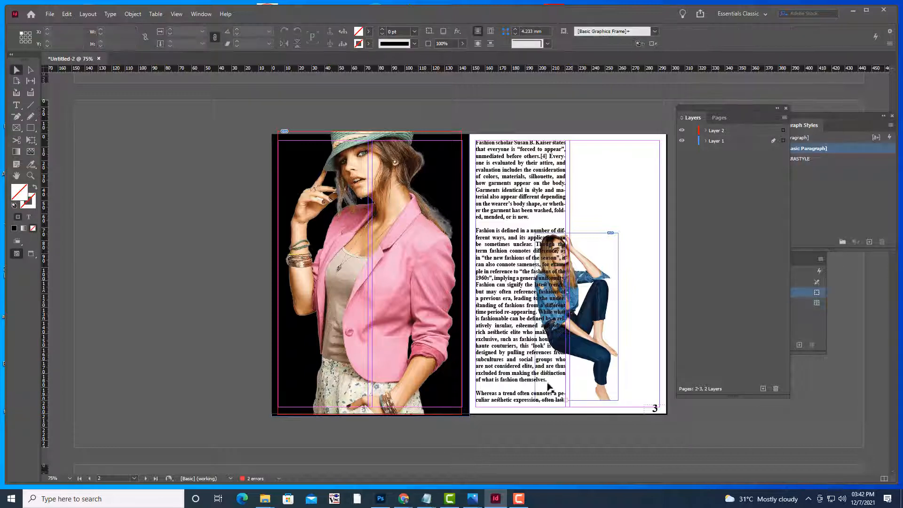
{"action": "left_click", "coordinate": [527, 373]}
{"action": "left_click", "coordinate": [565, 400]}
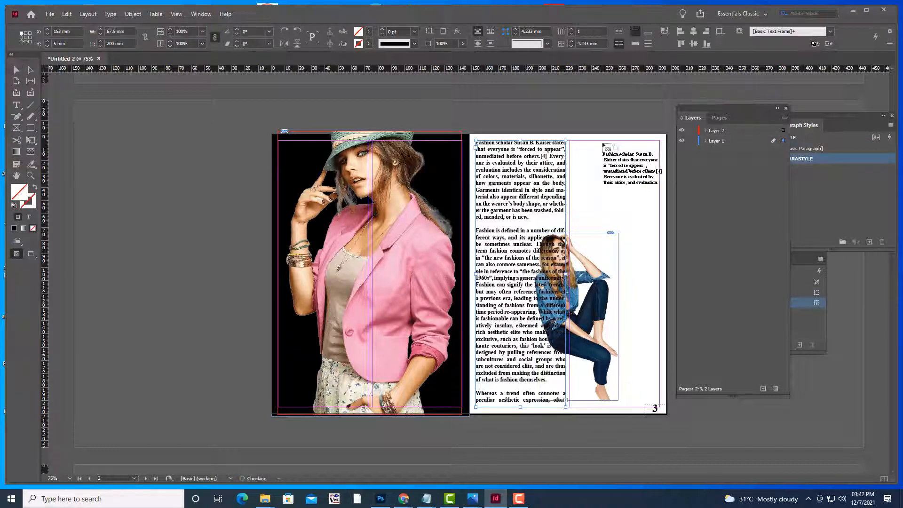
{"action": "left_click_drag", "start_coordinate": [571, 142], "coordinate": [660, 407]}
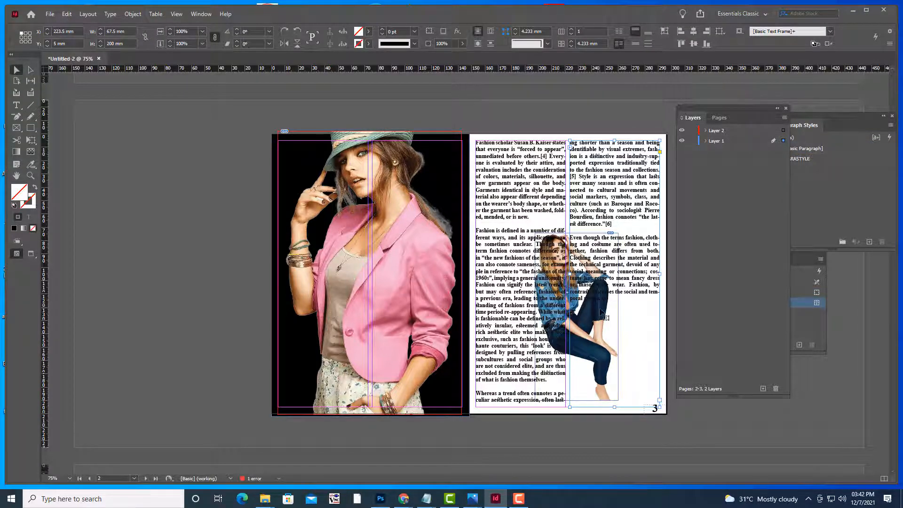
Shift the right text column right and down to X 279 mm, Y 25.5 mm
{"action": "left_click_drag", "start_coordinate": [597, 308], "coordinate": [614, 309]}
{"action": "key", "text": "ctrl+z"}
{"action": "left_click", "coordinate": [555, 254]}
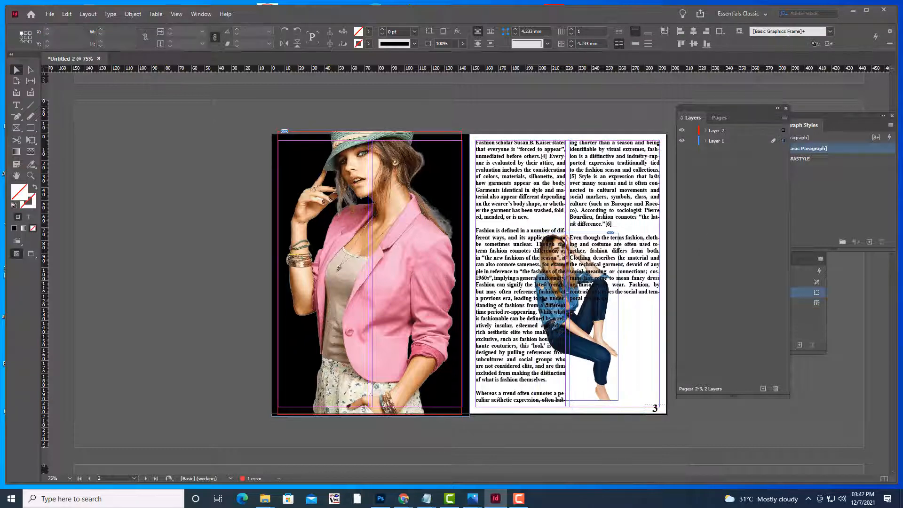
{"action": "left_click_drag", "start_coordinate": [556, 242], "coordinate": [578, 192]}
{"action": "key", "text": "ctrl+z"}
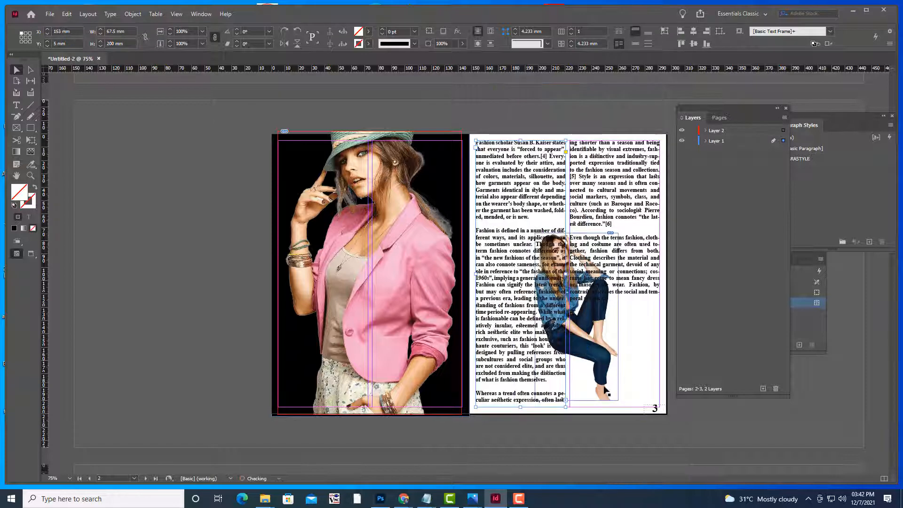
{"action": "left_click_drag", "start_coordinate": [604, 389], "coordinate": [639, 380]}
{"action": "key", "text": "ctrl+z"}
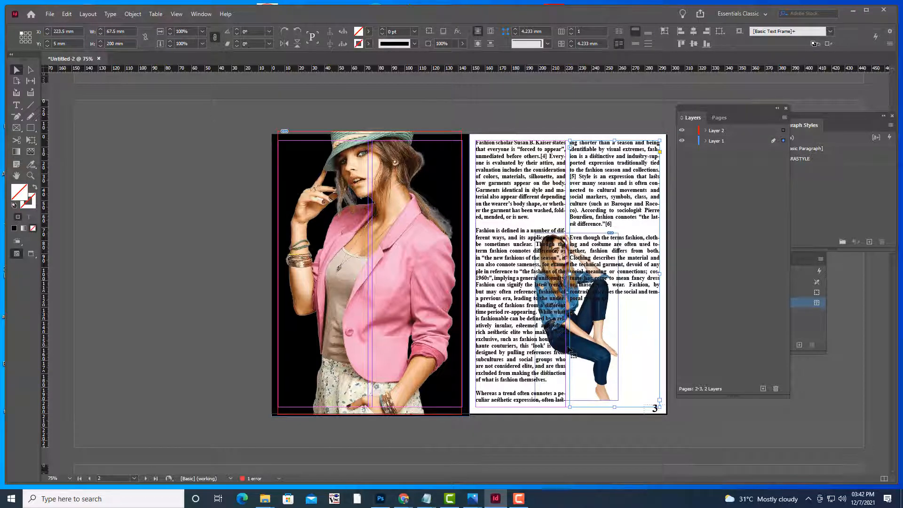
{"action": "left_click_drag", "start_coordinate": [569, 350], "coordinate": [643, 378]}
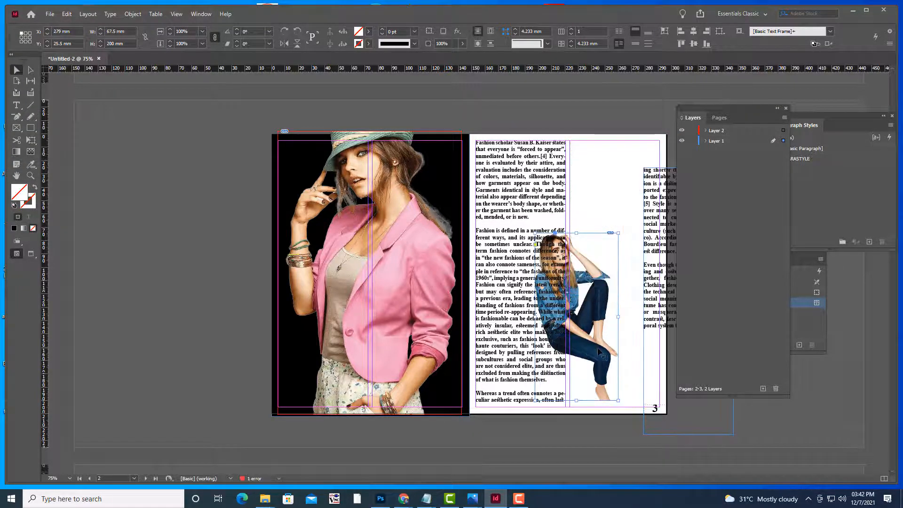
Bring the seated woman in blue image to the front, over the text
{"action": "left_click", "coordinate": [598, 352]}
{"action": "right_click", "coordinate": [592, 305]}
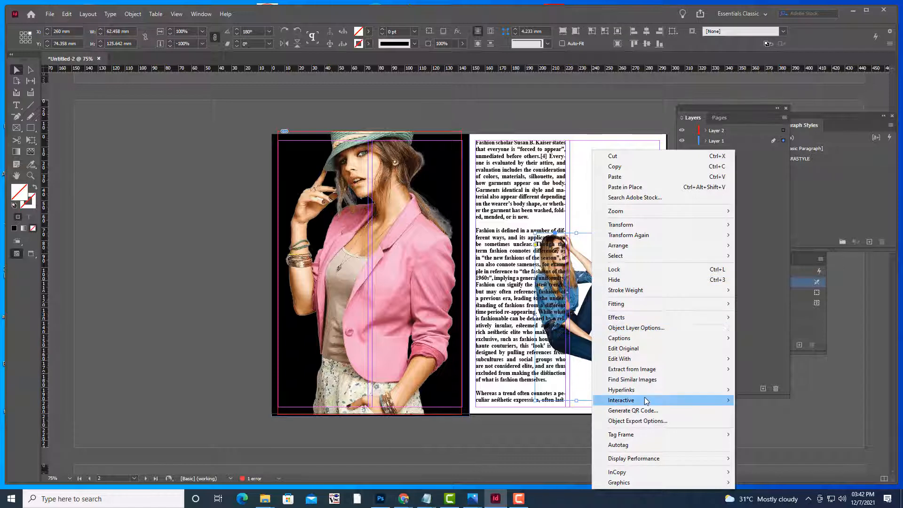
{"action": "mouse_move", "coordinate": [646, 400]}
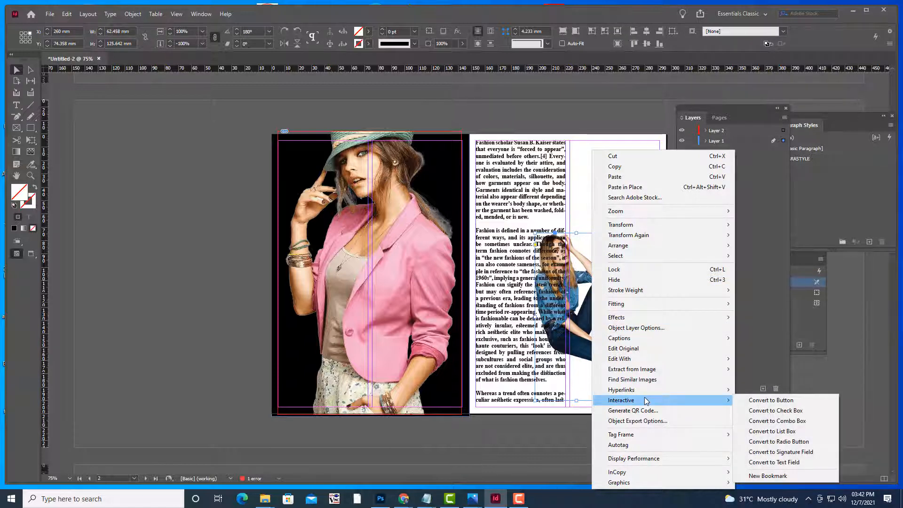
{"action": "mouse_move", "coordinate": [645, 437]}
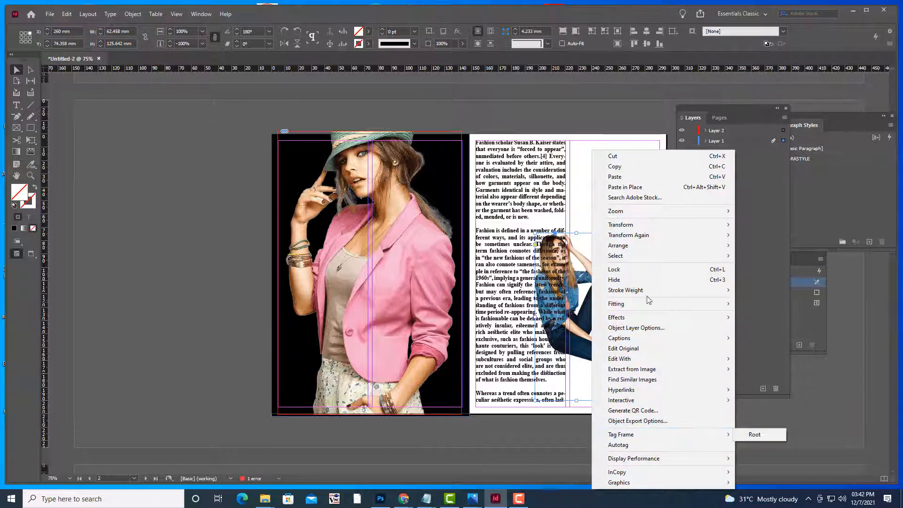
{"action": "mouse_move", "coordinate": [668, 246]}
{"action": "left_click", "coordinate": [752, 246]}
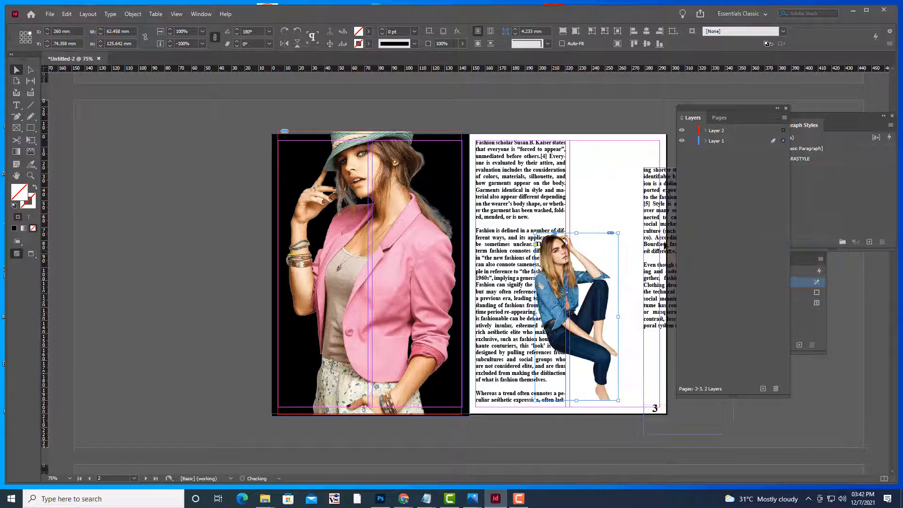
Move the right text column back to X 223.5 mm, Y 5 mm and reselect the image
{"action": "left_click", "coordinate": [603, 187]}
{"action": "left_click_drag", "start_coordinate": [603, 187], "coordinate": [599, 195]}
{"action": "left_click", "coordinate": [582, 112]}
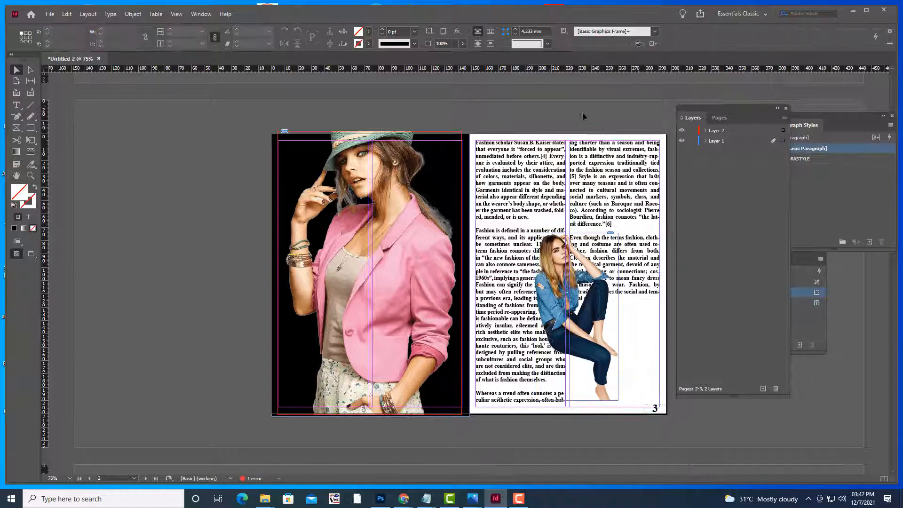
{"action": "left_click", "coordinate": [564, 263]}
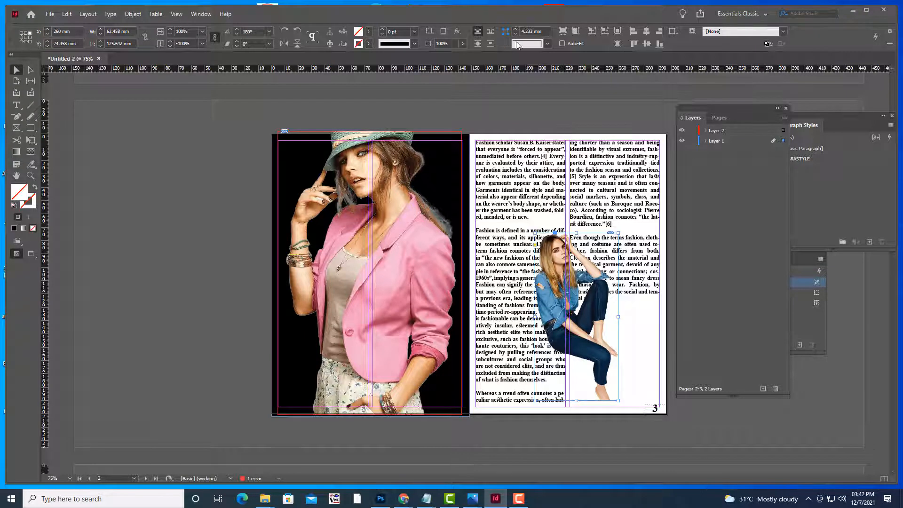
{"action": "left_click", "coordinate": [201, 14]}
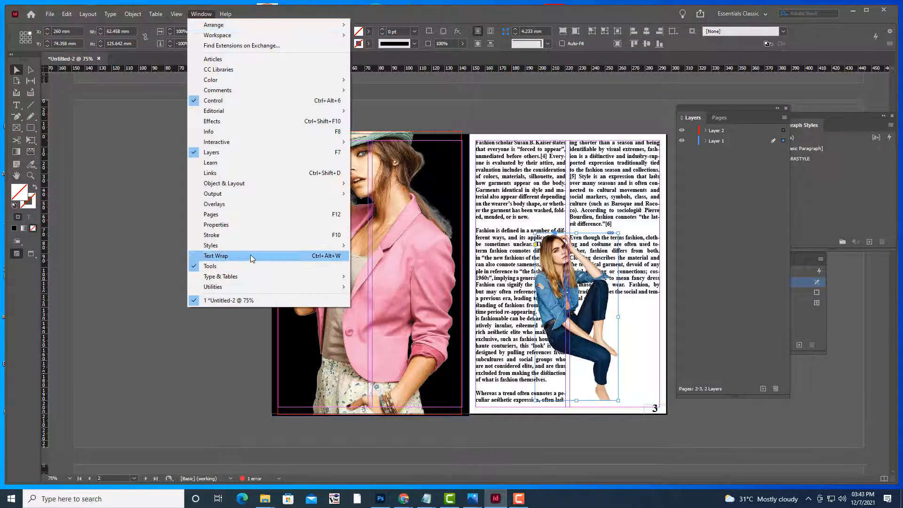
Wrap page 3's text around the seated woman's Alpha Channel outline with a 3 mm offset
{"action": "left_click", "coordinate": [250, 254]}
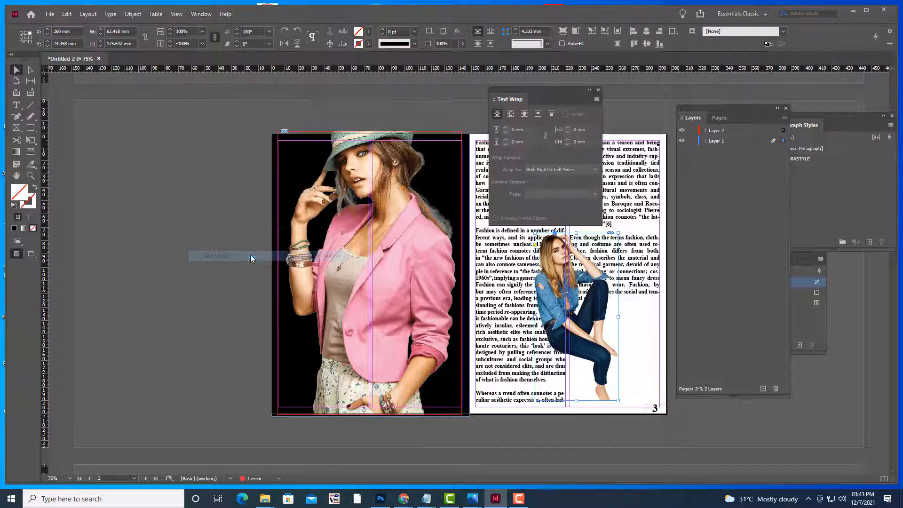
{"action": "left_click", "coordinate": [524, 115]}
{"action": "left_click", "coordinate": [549, 194]}
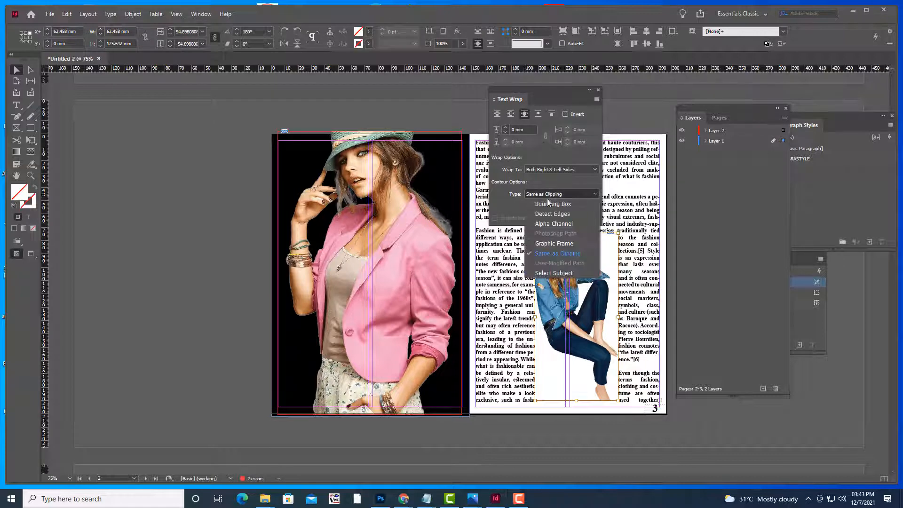
{"action": "left_click", "coordinate": [540, 224]}
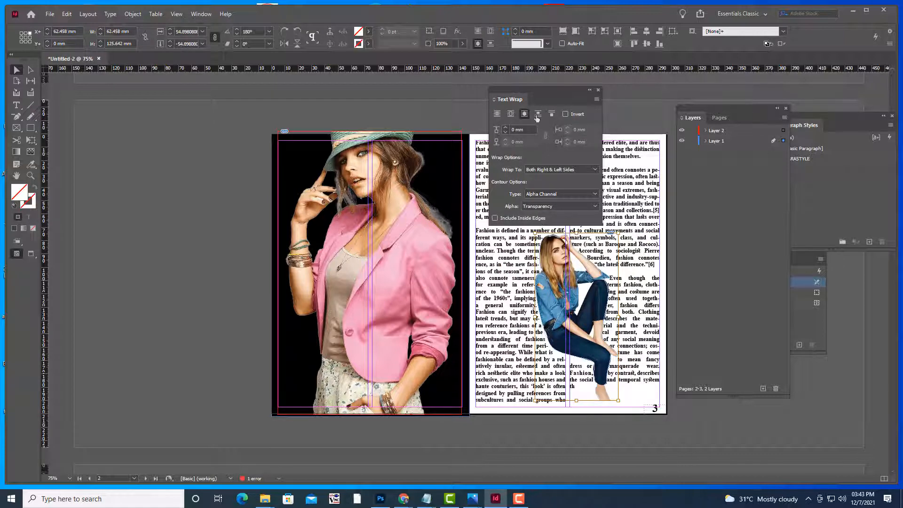
{"action": "left_click_drag", "start_coordinate": [531, 89], "coordinate": [625, 76]}
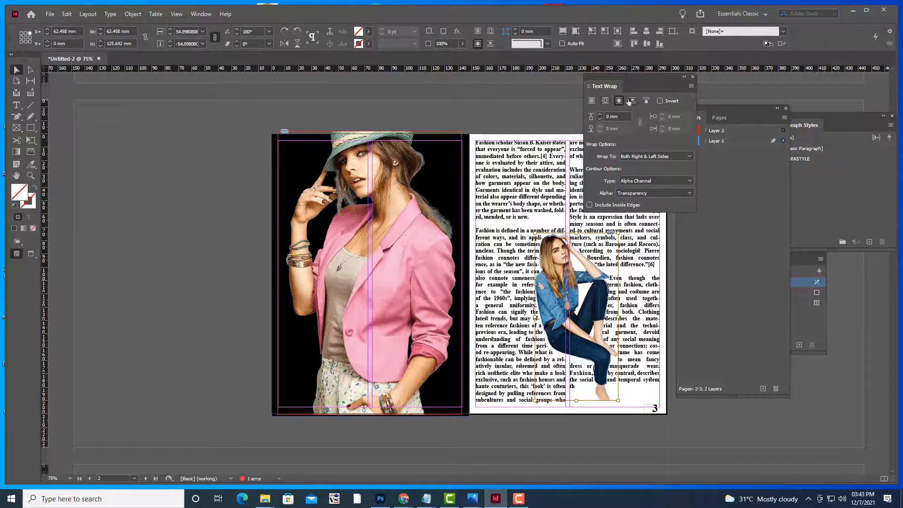
{"action": "left_click", "coordinate": [602, 115]}
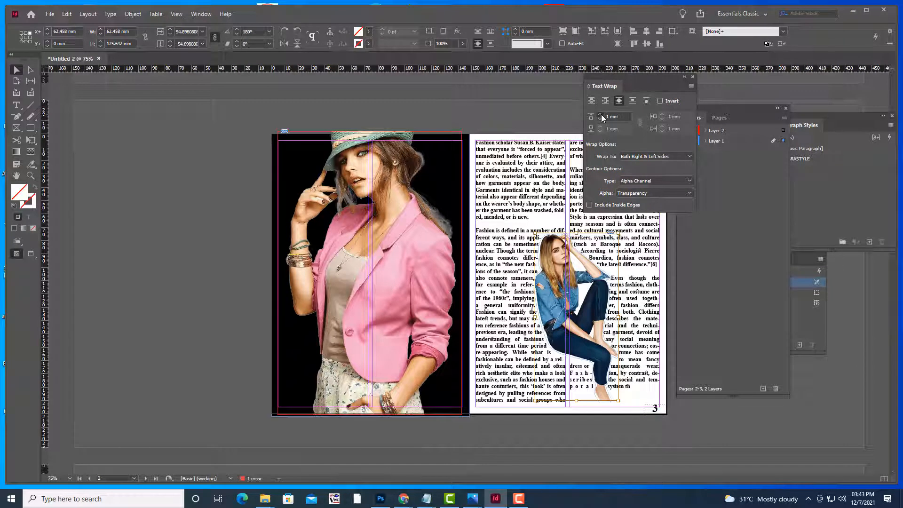
{"action": "left_click", "coordinate": [601, 116]}
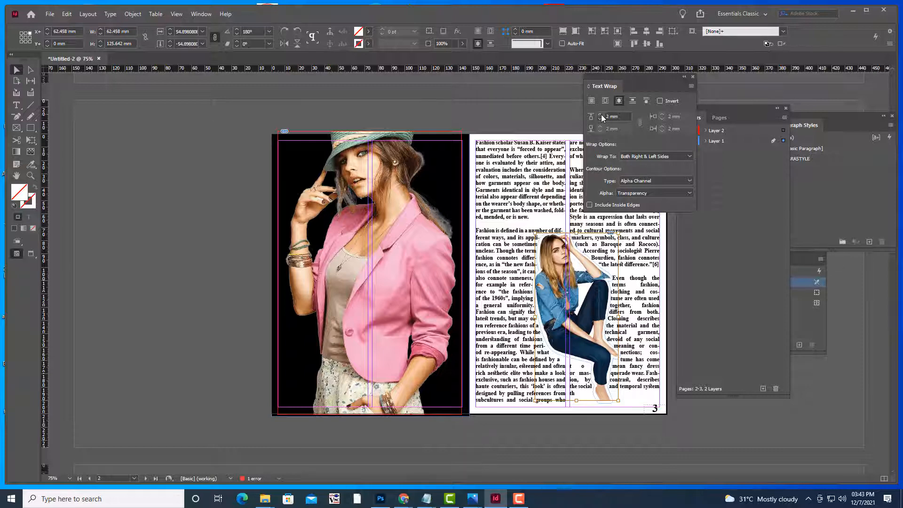
{"action": "left_click", "coordinate": [602, 115]}
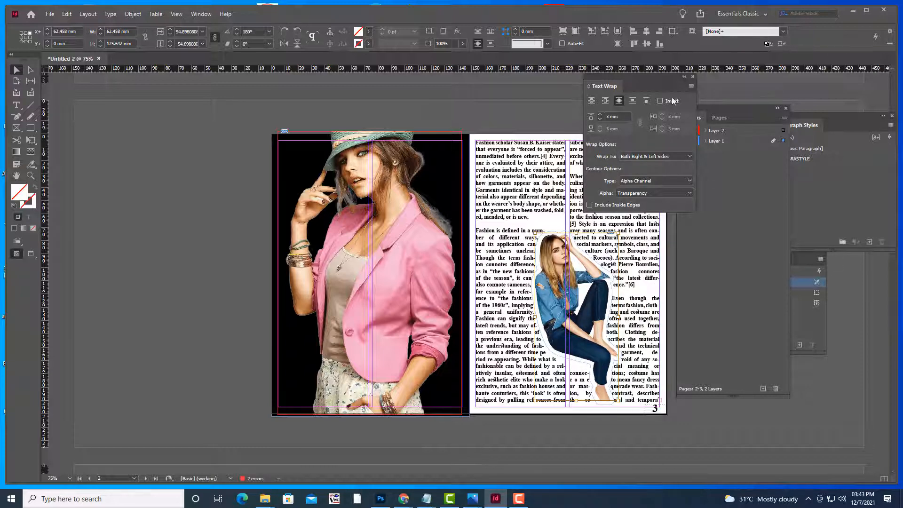
{"action": "left_click_drag", "start_coordinate": [651, 75], "coordinate": [781, 88]}
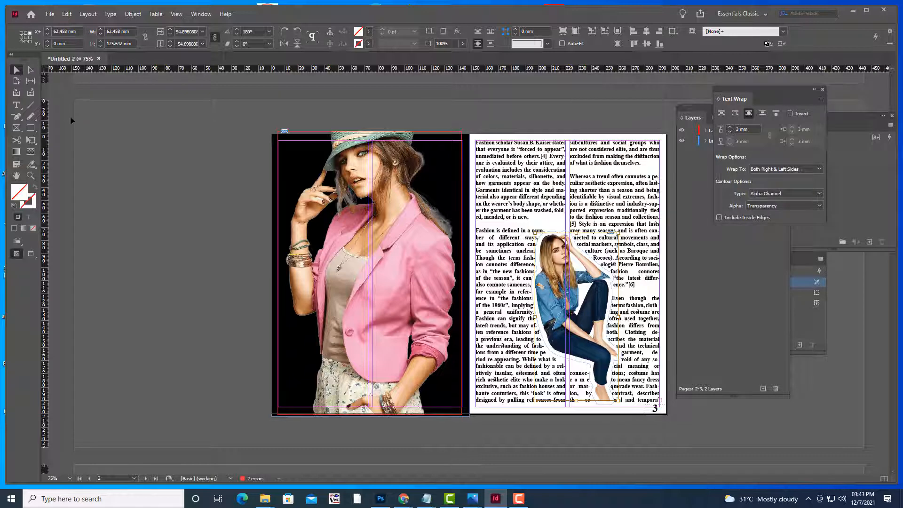
Deselect everything and switch the spread to Preview mode
{"action": "left_click", "coordinate": [83, 131]}
{"action": "key", "text": "w"}
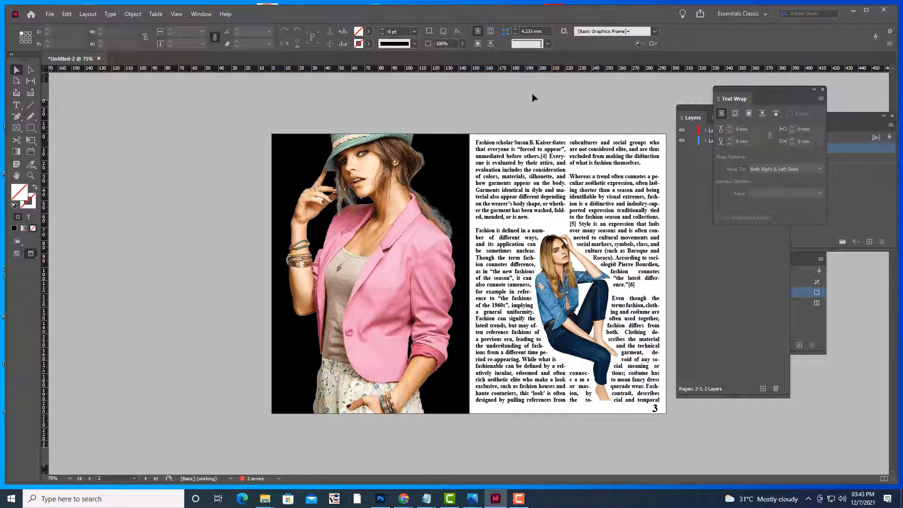
{"action": "scroll", "coordinate": [541, 155], "scroll_direction": "down", "scroll_amount": 3}
{"action": "scroll", "coordinate": [557, 216], "scroll_direction": "up", "scroll_amount": 3}
Set the seated woman's photo to High Quality Display
{"action": "left_click", "coordinate": [555, 266]}
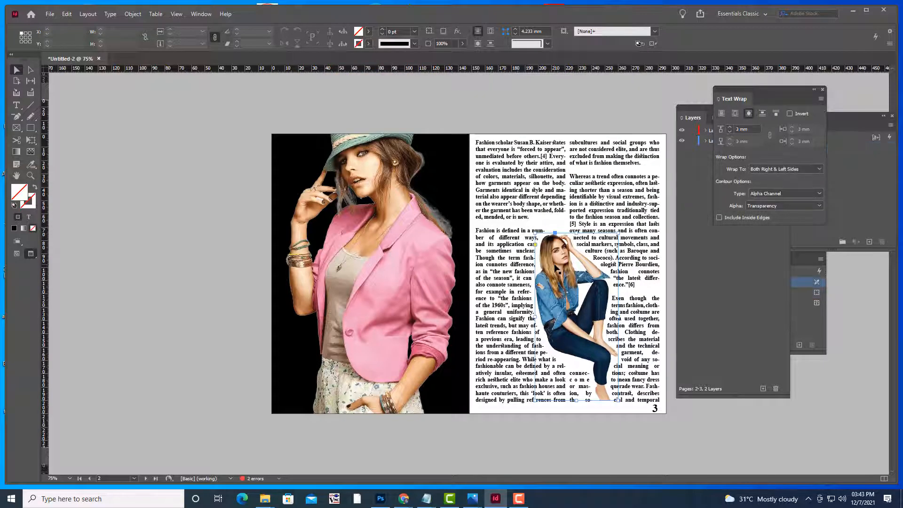
{"action": "right_click", "coordinate": [555, 267]}
{"action": "mouse_move", "coordinate": [623, 460]}
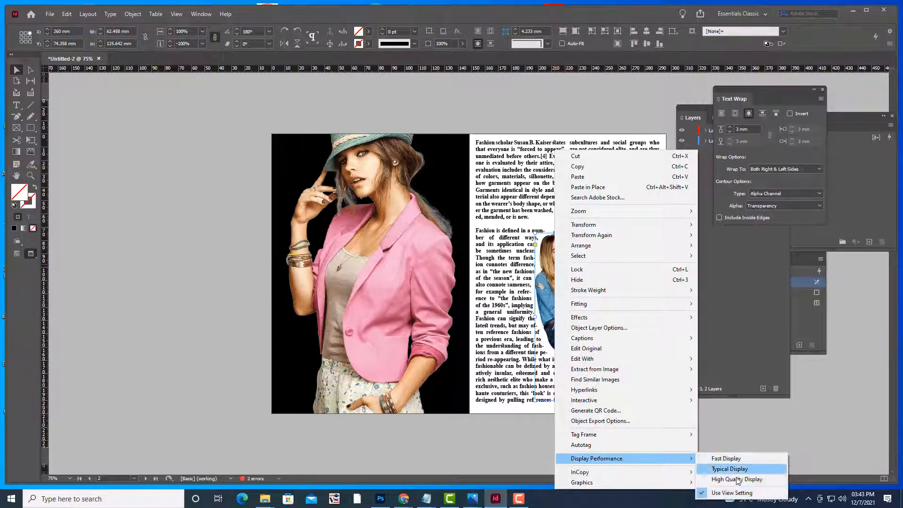
{"action": "left_click", "coordinate": [736, 480]}
{"action": "left_click", "coordinate": [662, 448]}
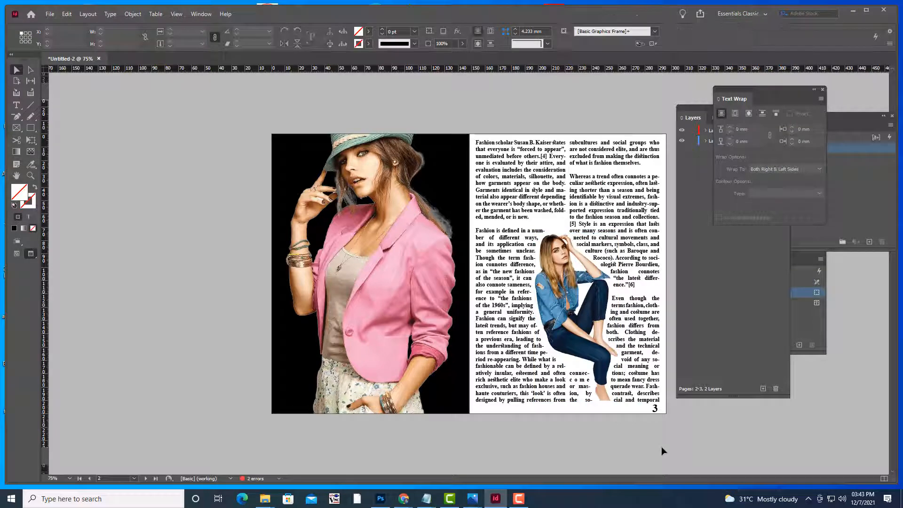
Check the pink-jacket photo's display options, then dismiss them and deselect it
{"action": "left_click", "coordinate": [425, 265]}
{"action": "right_click", "coordinate": [425, 264]}
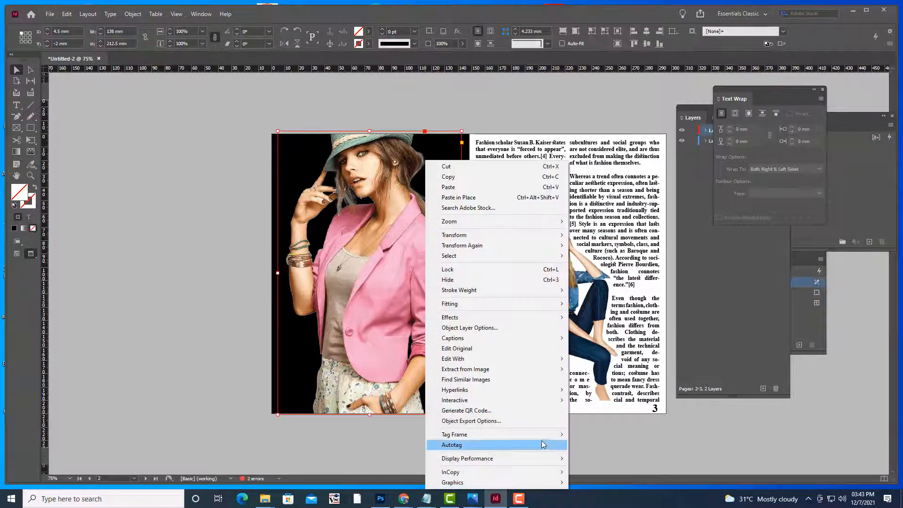
{"action": "mouse_move", "coordinate": [541, 458]}
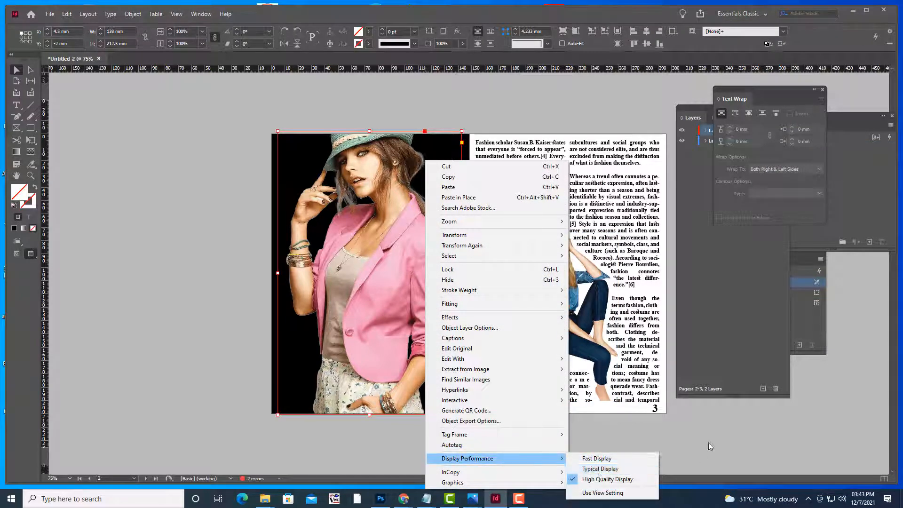
{"action": "left_click", "coordinate": [706, 416]}
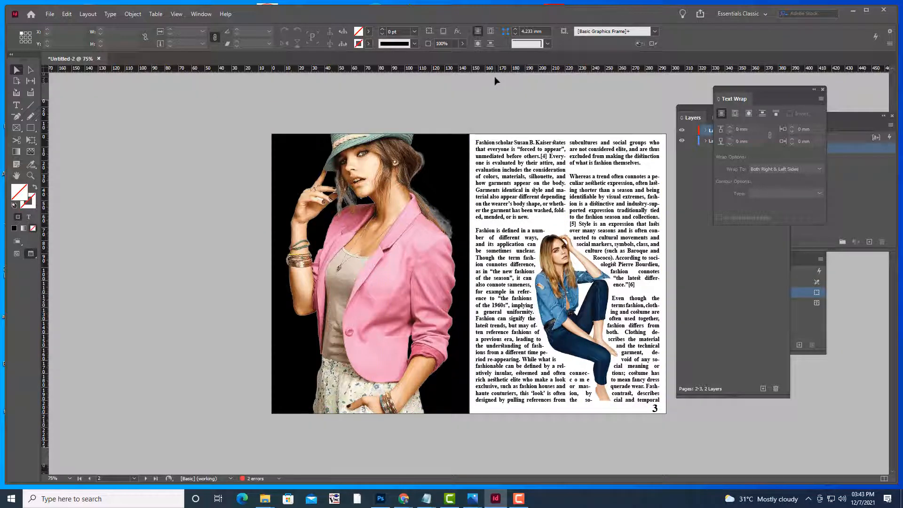
{"action": "key", "text": "ctrl+minus"}
{"action": "key", "text": "ctrl+minus"}
{"action": "key", "text": "ctrl+equal"}
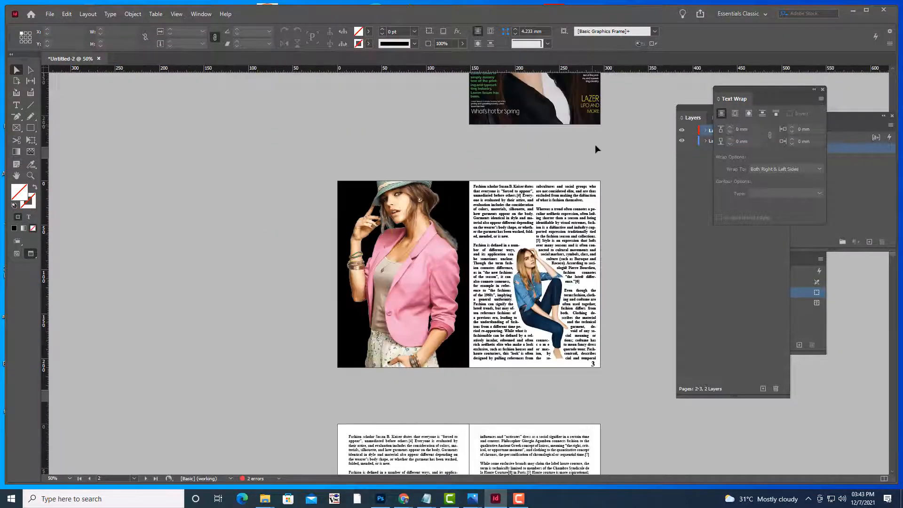
{"action": "scroll", "coordinate": [622, 149], "scroll_direction": "down", "scroll_amount": 3}
{"action": "scroll", "coordinate": [623, 146], "scroll_direction": "down", "scroll_amount": 6}
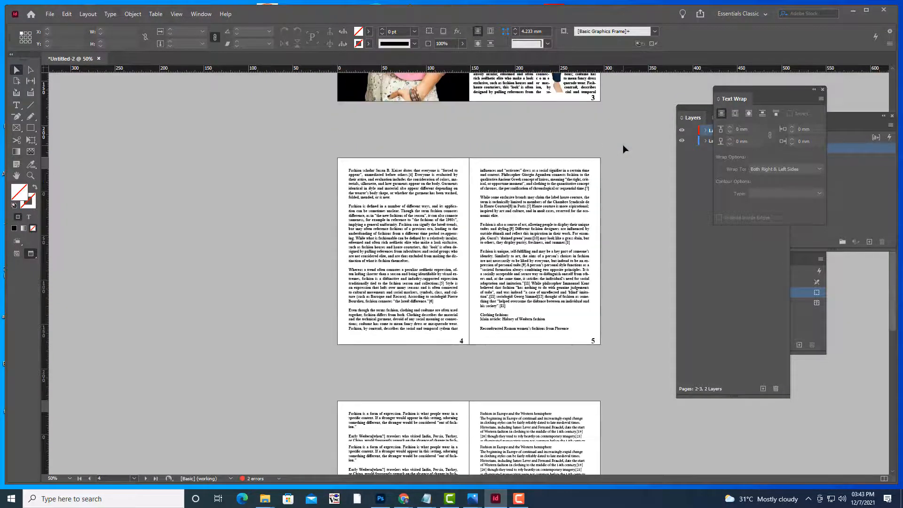
{"action": "scroll", "coordinate": [623, 148], "scroll_direction": "down", "scroll_amount": 2}
{"action": "scroll", "coordinate": [622, 149], "scroll_direction": "up", "scroll_amount": 7}
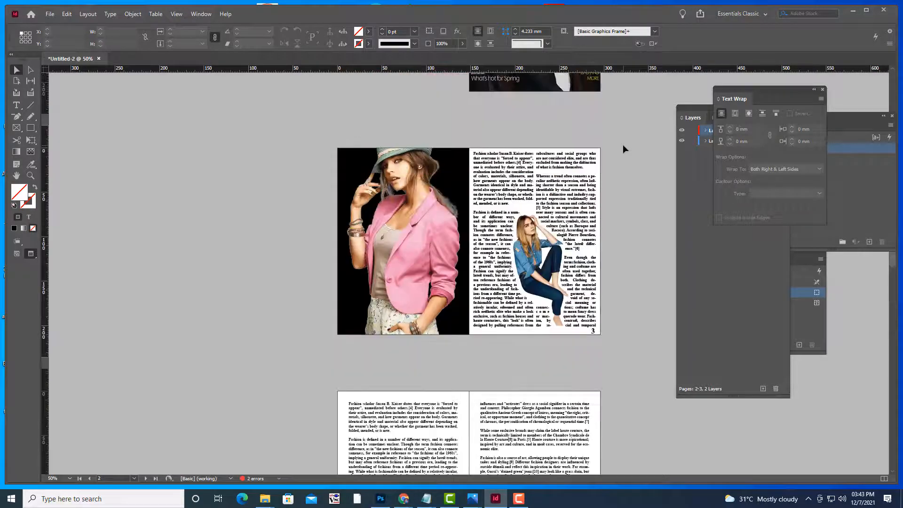
{"action": "key", "text": "w"}
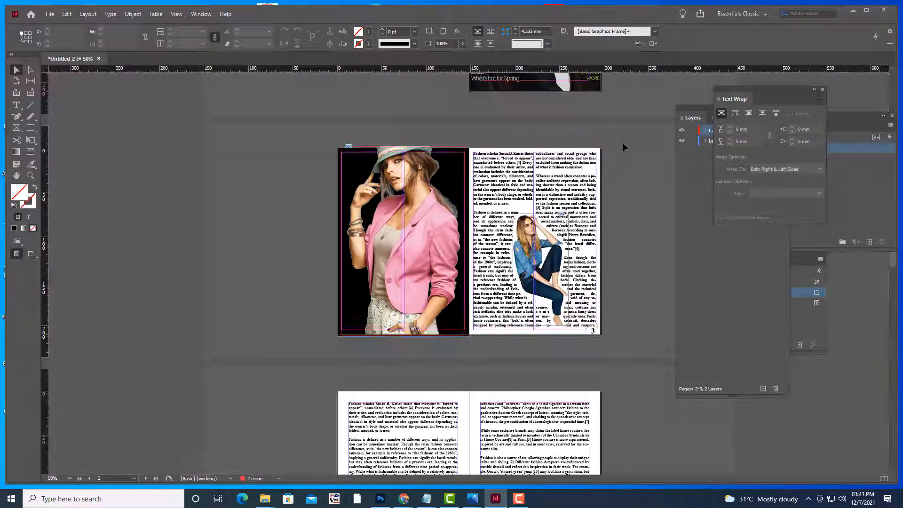
{"action": "key", "text": "w"}
{"action": "scroll", "coordinate": [638, 150], "scroll_direction": "down", "scroll_amount": 3}
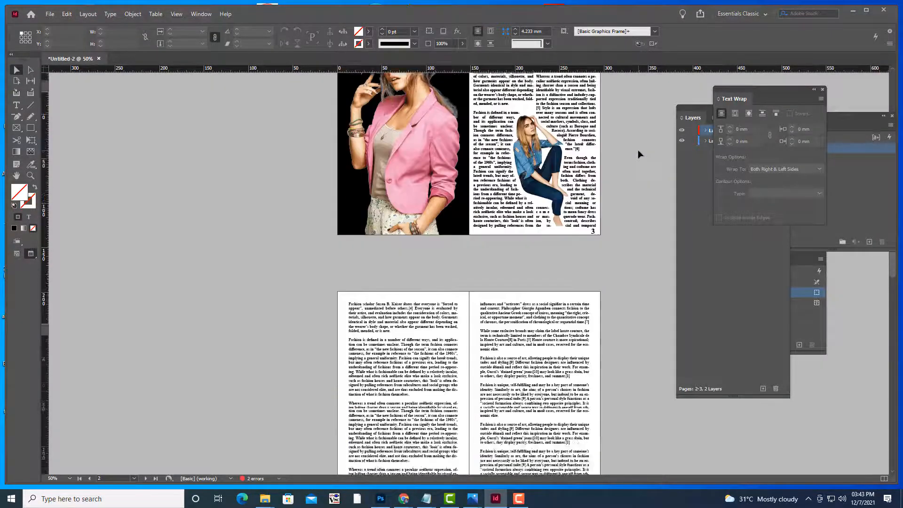
{"action": "scroll", "coordinate": [638, 150], "scroll_direction": "up", "scroll_amount": 4}
{"action": "key", "text": "ctrl+equal"}
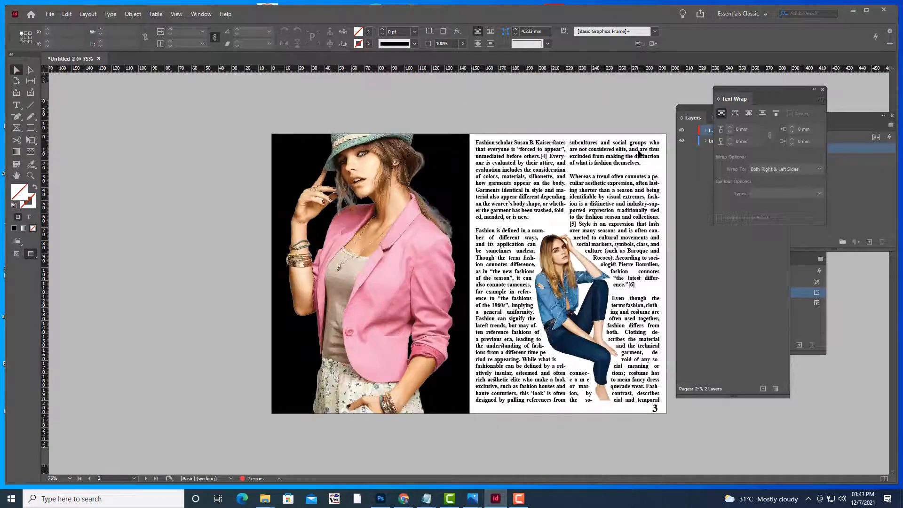
{"action": "scroll", "coordinate": [613, 196], "scroll_direction": "down", "scroll_amount": 1}
{"action": "scroll", "coordinate": [614, 197], "scroll_direction": "down", "scroll_amount": 2}
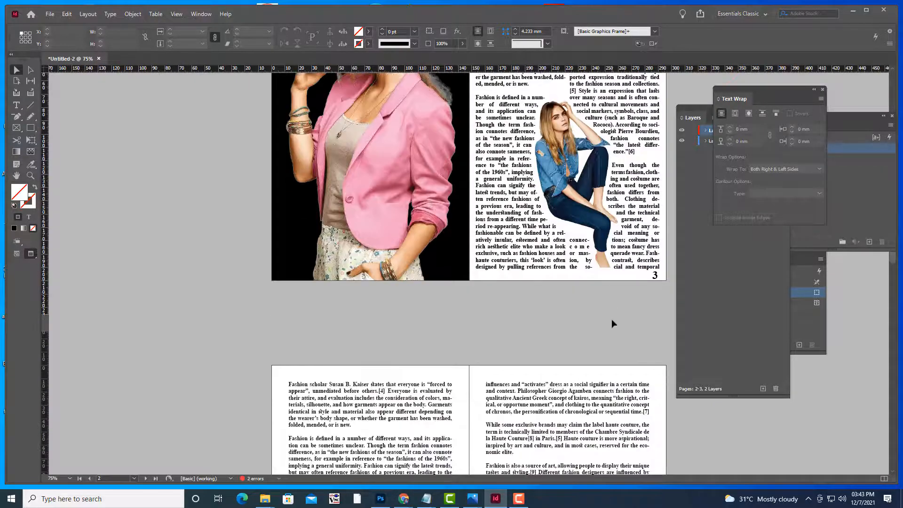
{"action": "scroll", "coordinate": [607, 318], "scroll_direction": "down", "scroll_amount": 5}
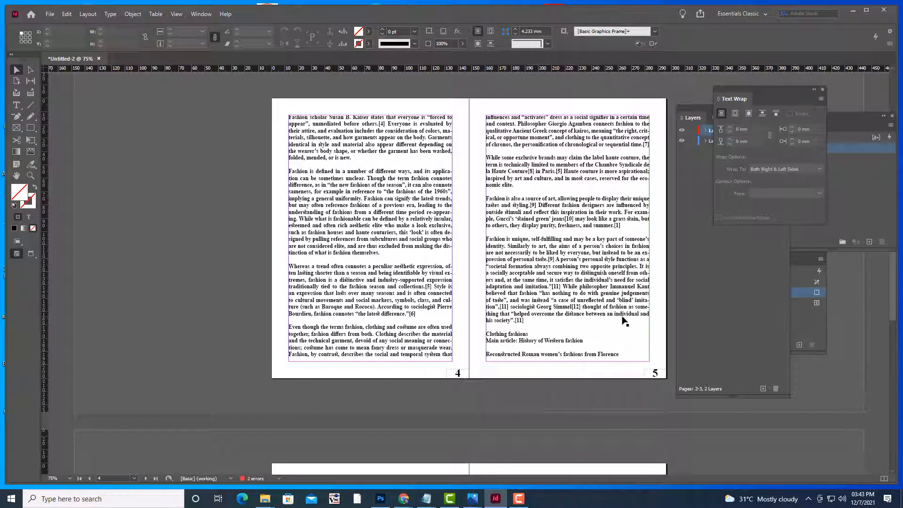
{"action": "key", "text": "e"}
{"action": "left_click", "coordinate": [404, 242]}
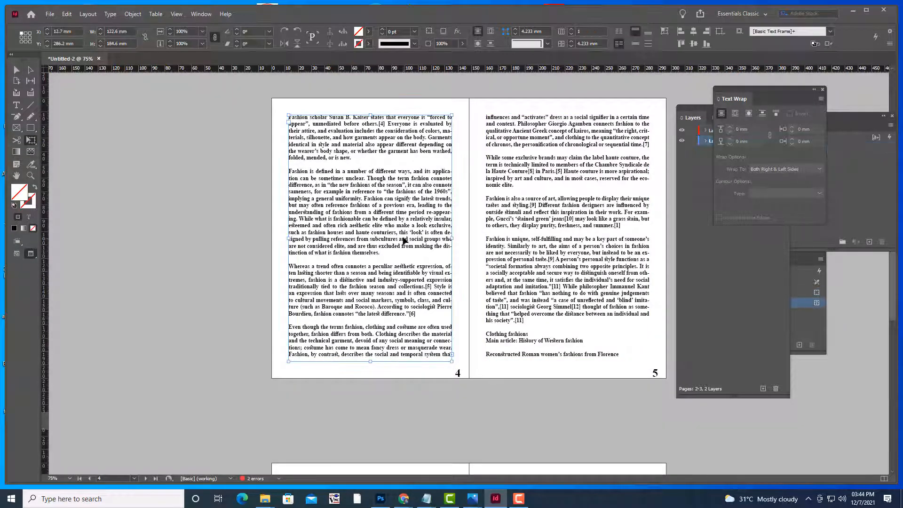
{"action": "scroll", "coordinate": [431, 237], "scroll_direction": "up", "scroll_amount": 5}
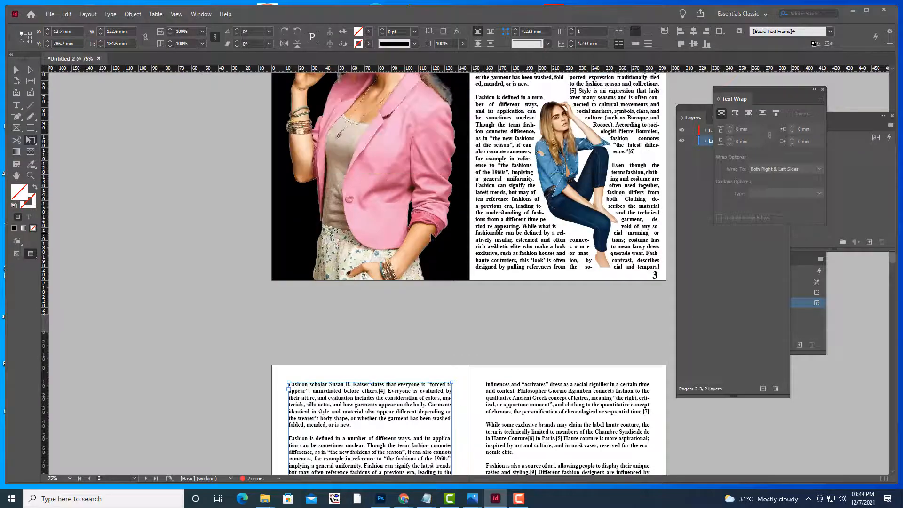
{"action": "scroll", "coordinate": [431, 237], "scroll_direction": "down", "scroll_amount": 5}
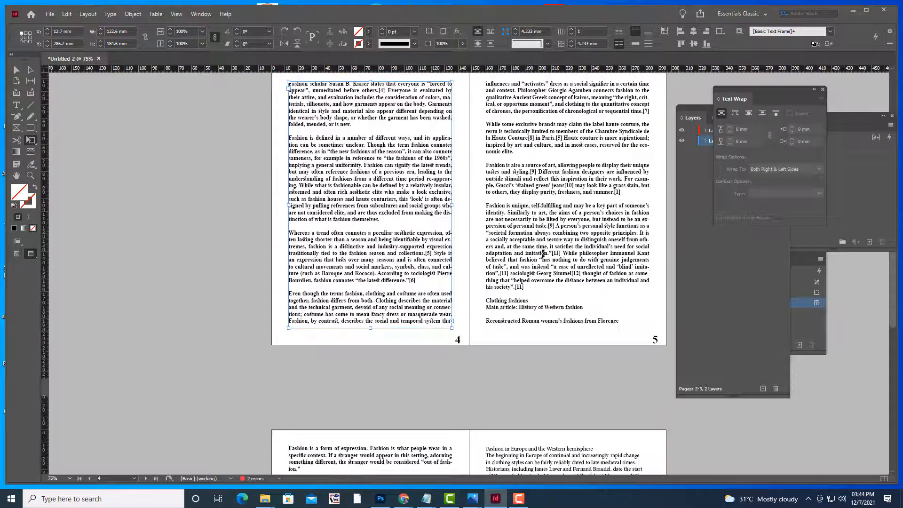
{"action": "scroll", "coordinate": [544, 254], "scroll_direction": "up", "scroll_amount": 8}
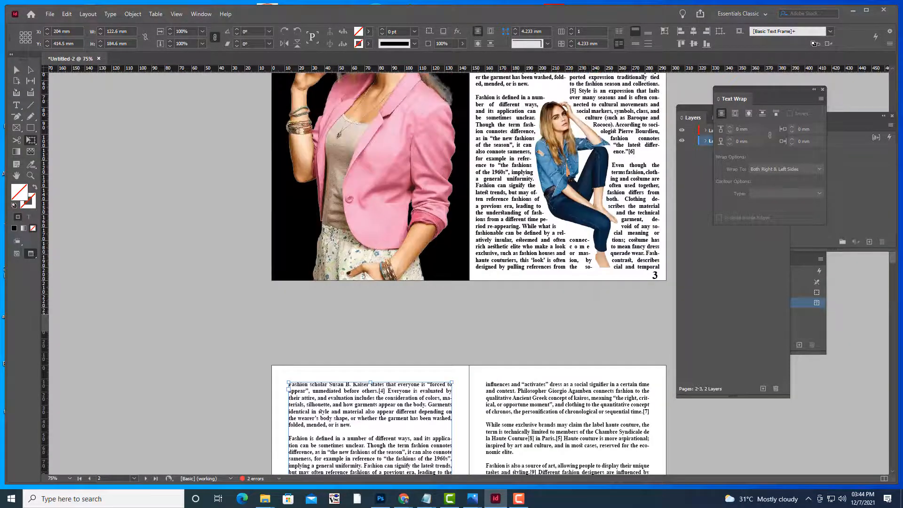
{"action": "scroll", "coordinate": [582, 340], "scroll_direction": "down", "scroll_amount": 3}
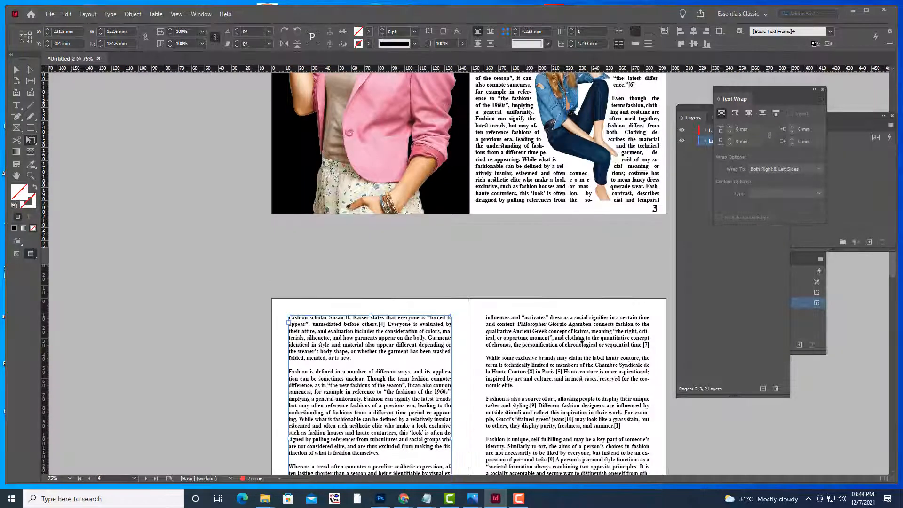
{"action": "scroll", "coordinate": [581, 339], "scroll_direction": "down", "scroll_amount": 3}
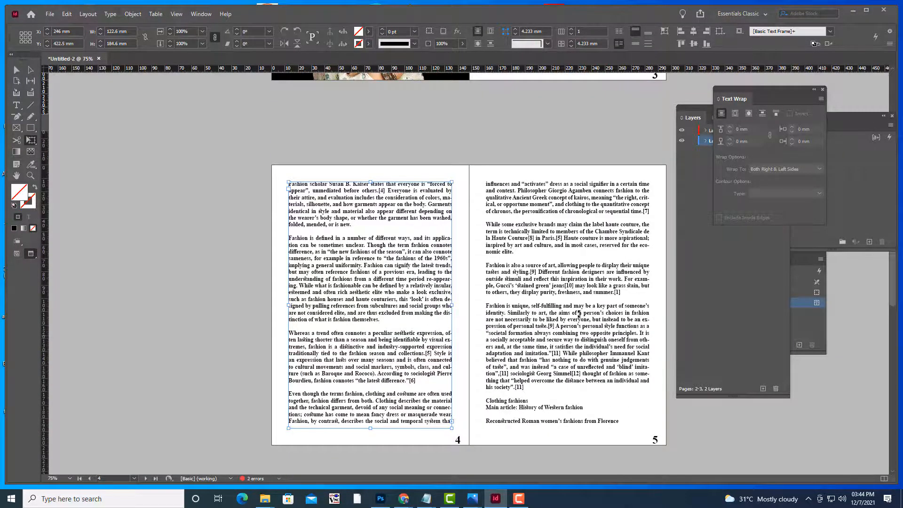
{"action": "scroll", "coordinate": [579, 314], "scroll_direction": "up", "scroll_amount": 10}
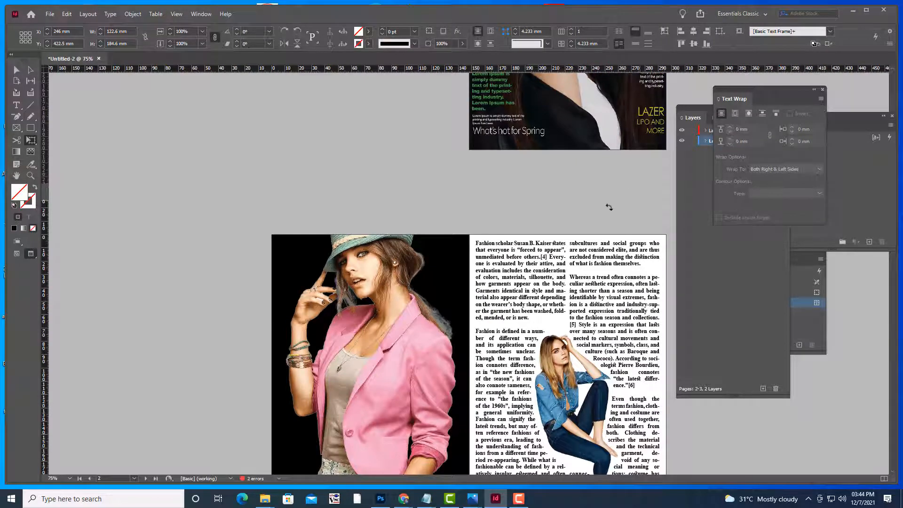
{"action": "scroll", "coordinate": [608, 207], "scroll_direction": "down", "scroll_amount": 7}
{"action": "scroll", "coordinate": [609, 210], "scroll_direction": "up", "scroll_amount": 6}
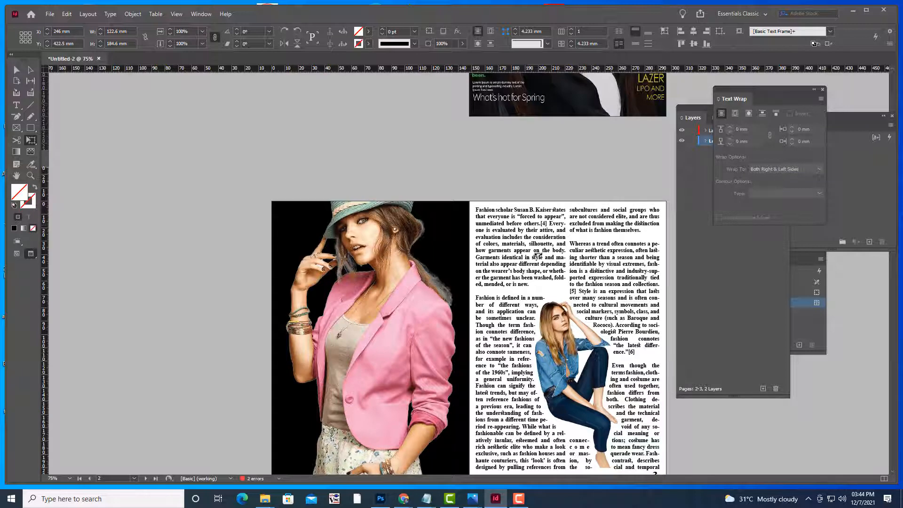
{"action": "scroll", "coordinate": [538, 254], "scroll_direction": "down", "scroll_amount": 7}
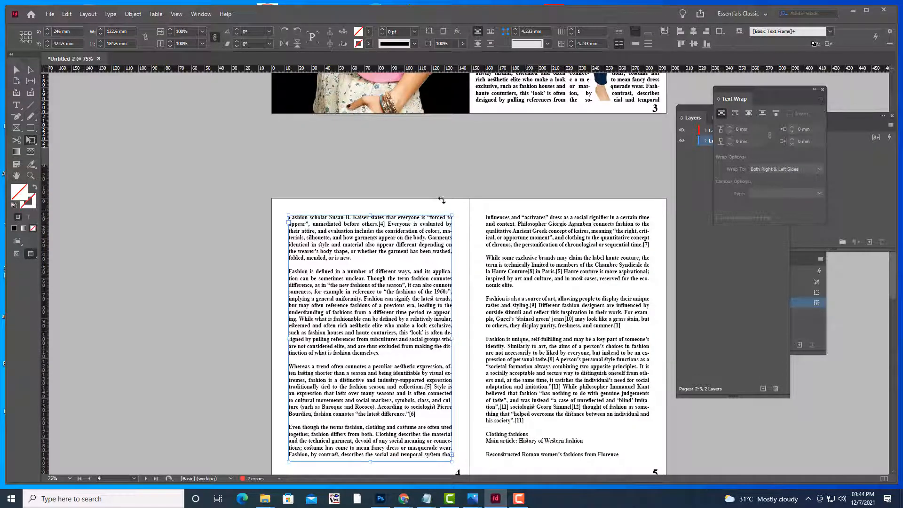
{"action": "scroll", "coordinate": [544, 248], "scroll_direction": "up", "scroll_amount": 7}
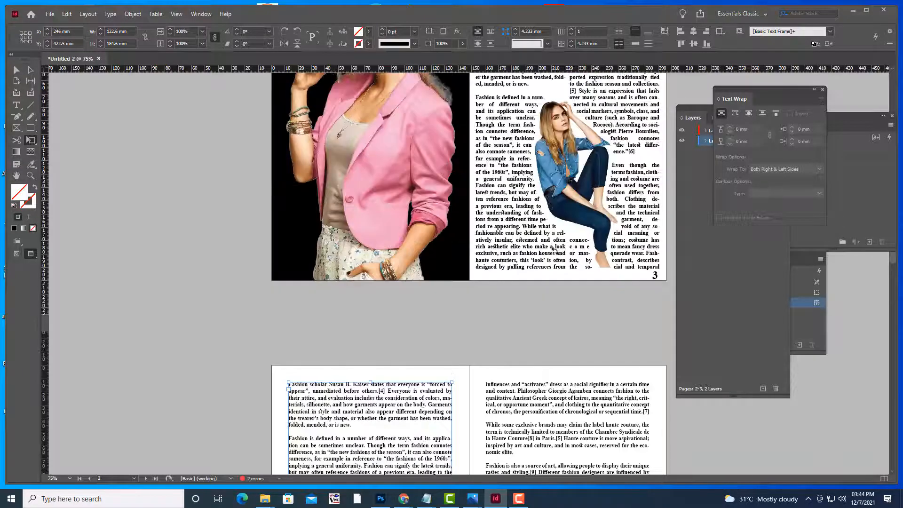
{"action": "scroll", "coordinate": [555, 250], "scroll_direction": "down", "scroll_amount": 5}
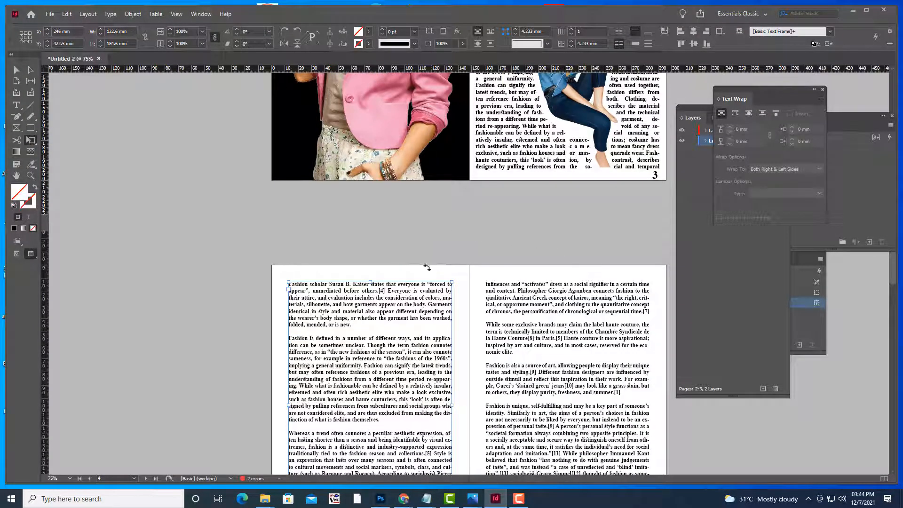
{"action": "left_click", "coordinate": [16, 70]}
{"action": "left_click", "coordinate": [123, 137]}
{"action": "key", "text": "w"}
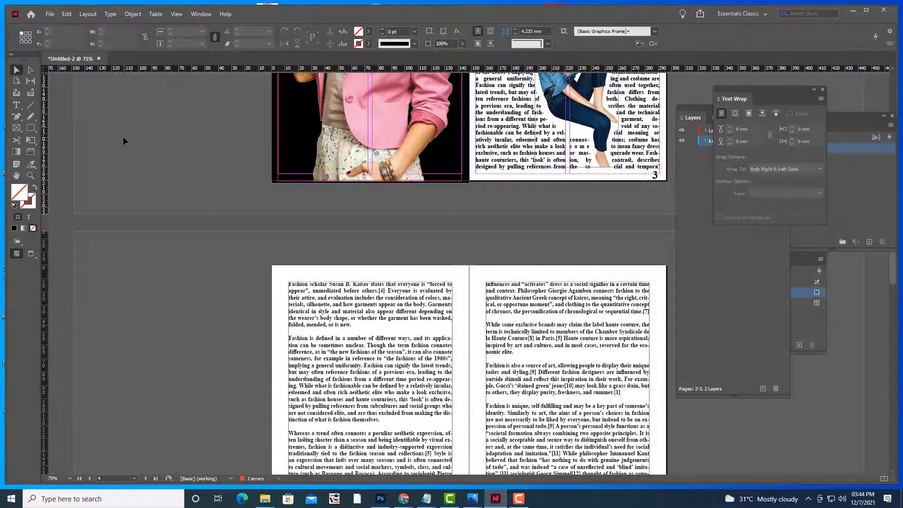
{"action": "key", "text": "w"}
{"action": "scroll", "coordinate": [134, 149], "scroll_direction": "up", "scroll_amount": 6}
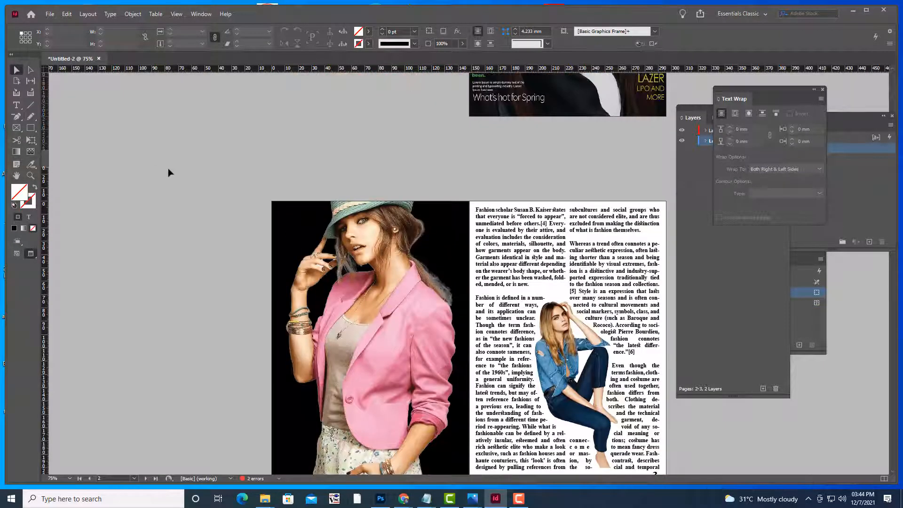
{"action": "scroll", "coordinate": [168, 172], "scroll_direction": "up", "scroll_amount": 3}
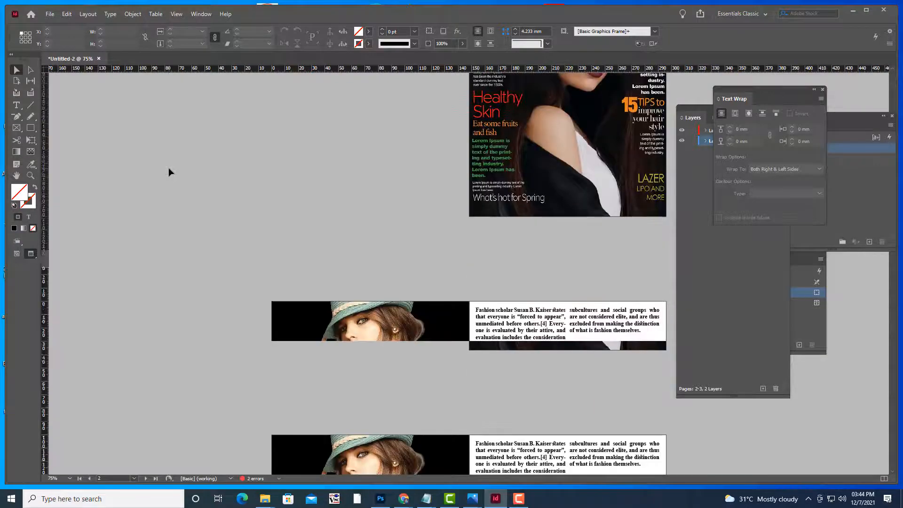
{"action": "scroll", "coordinate": [169, 172], "scroll_direction": "down", "scroll_amount": 8}
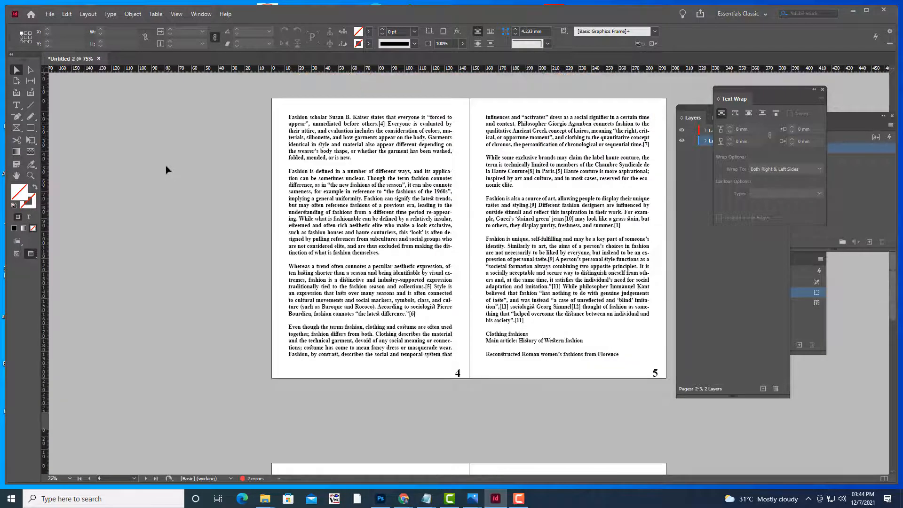
{"action": "key", "text": "w"}
{"action": "key", "text": "w"}
{"action": "key", "text": "w"}
{"action": "scroll", "coordinate": [166, 167], "scroll_direction": "up", "scroll_amount": 5}
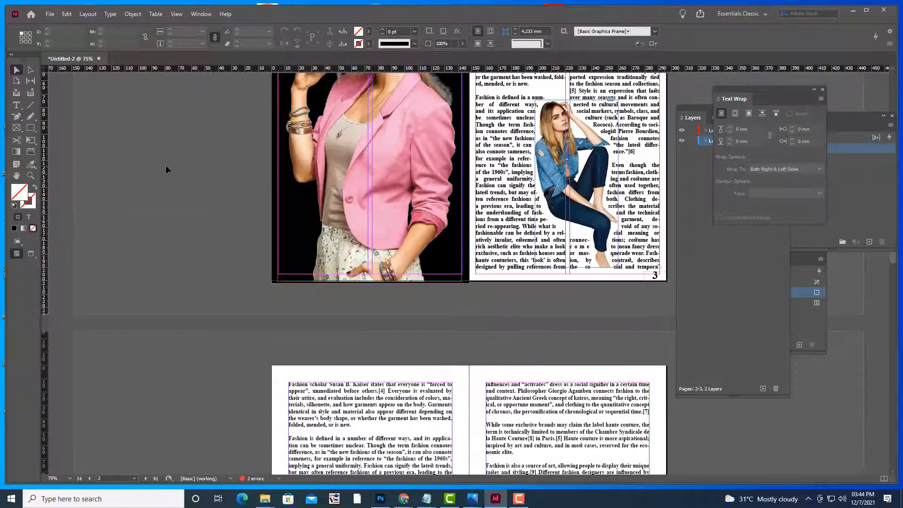
{"action": "scroll", "coordinate": [223, 170], "scroll_direction": "down", "scroll_amount": 5}
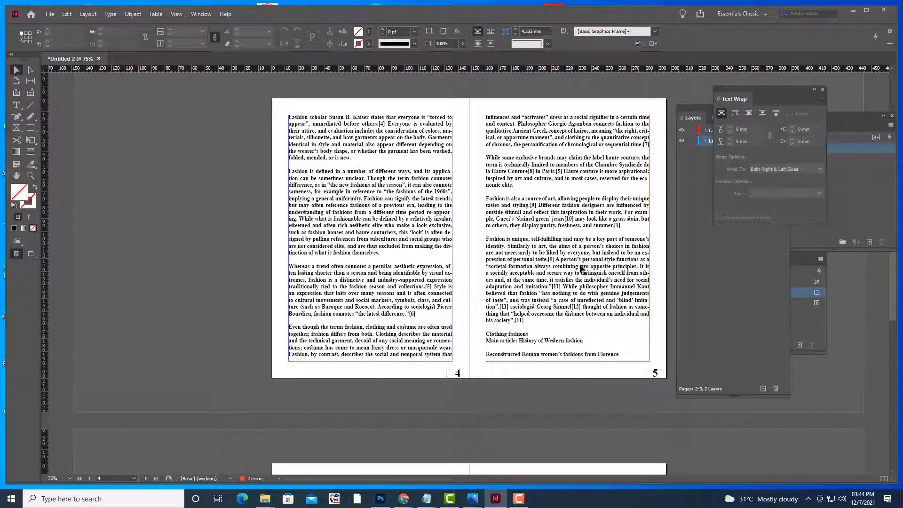
Move the Text Wrap panel aside and dock the Layers panel at the side
{"action": "left_click_drag", "start_coordinate": [741, 90], "coordinate": [740, 242]}
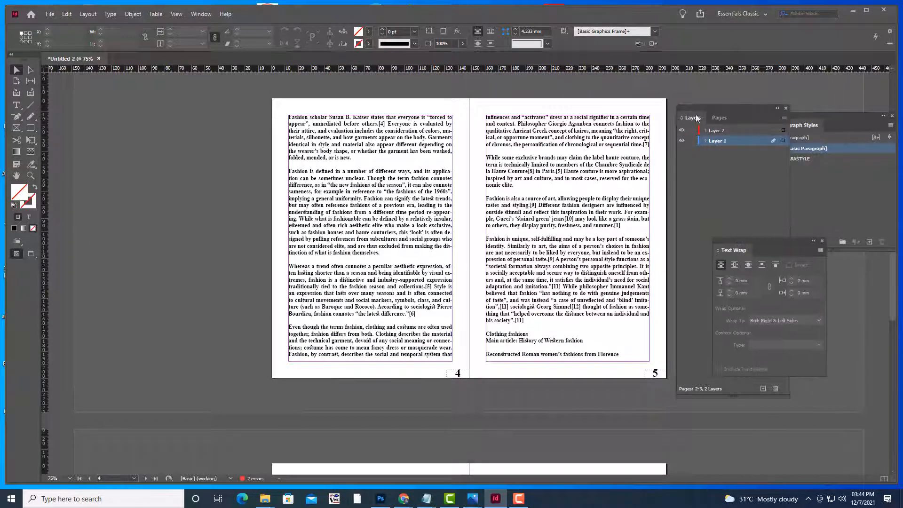
{"action": "left_click_drag", "start_coordinate": [696, 118], "coordinate": [837, 240]}
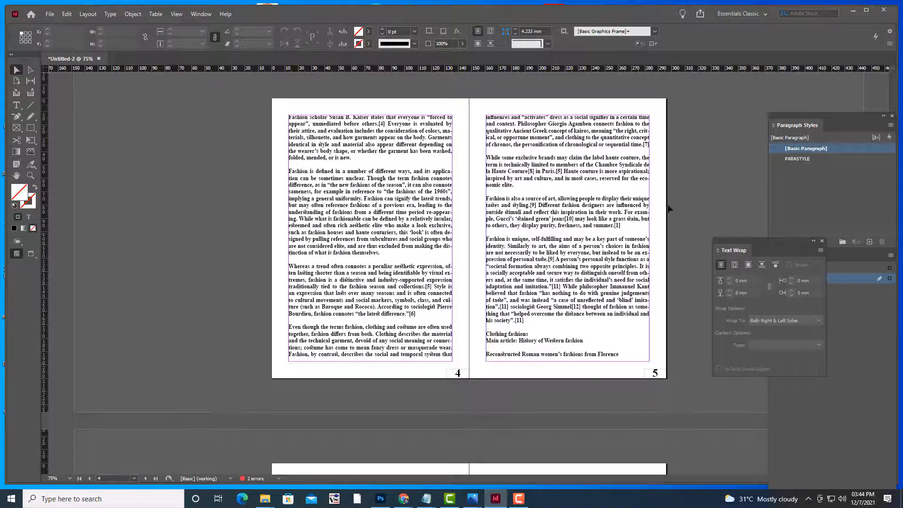
{"action": "scroll", "coordinate": [670, 209], "scroll_direction": "up", "scroll_amount": 4}
Show the Pages panel from the Window menu, floating beside the spread
{"action": "left_click", "coordinate": [201, 14]}
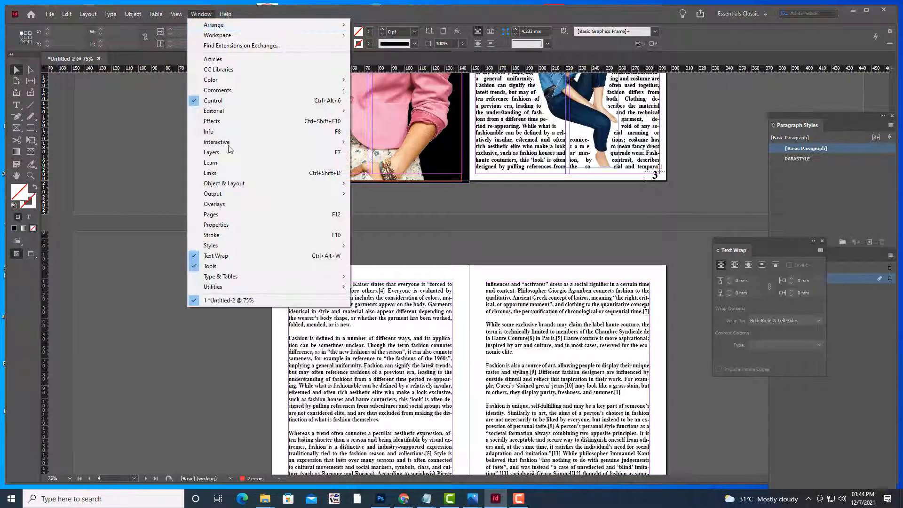
{"action": "left_click", "coordinate": [219, 214]}
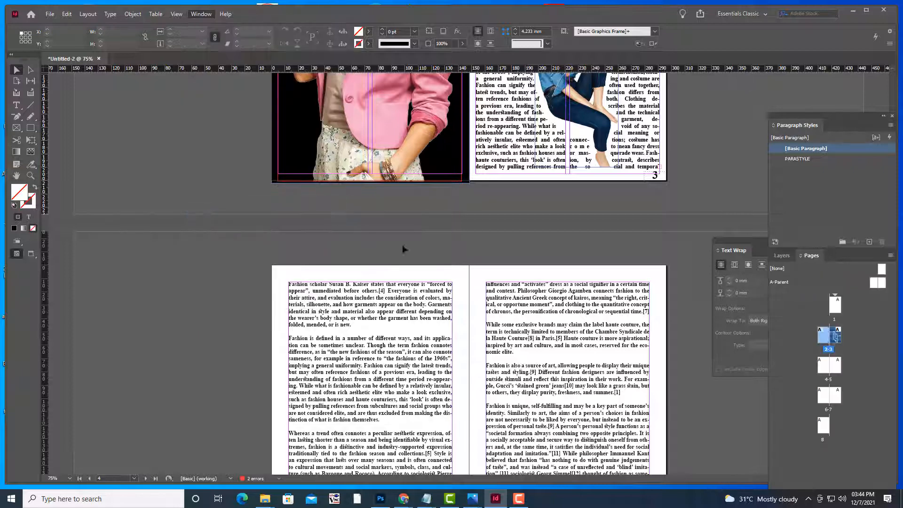
{"action": "left_click_drag", "start_coordinate": [812, 255], "coordinate": [704, 125]}
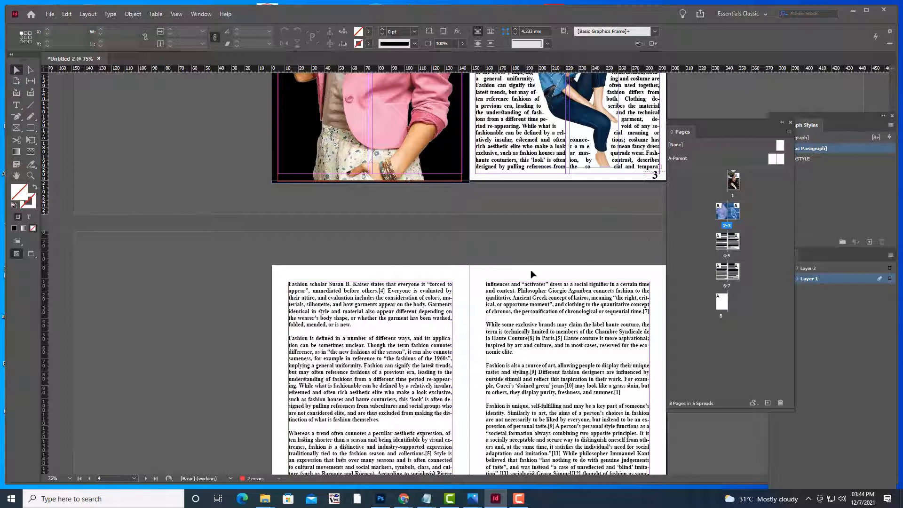
{"action": "scroll", "coordinate": [531, 272], "scroll_direction": "down", "scroll_amount": 3}
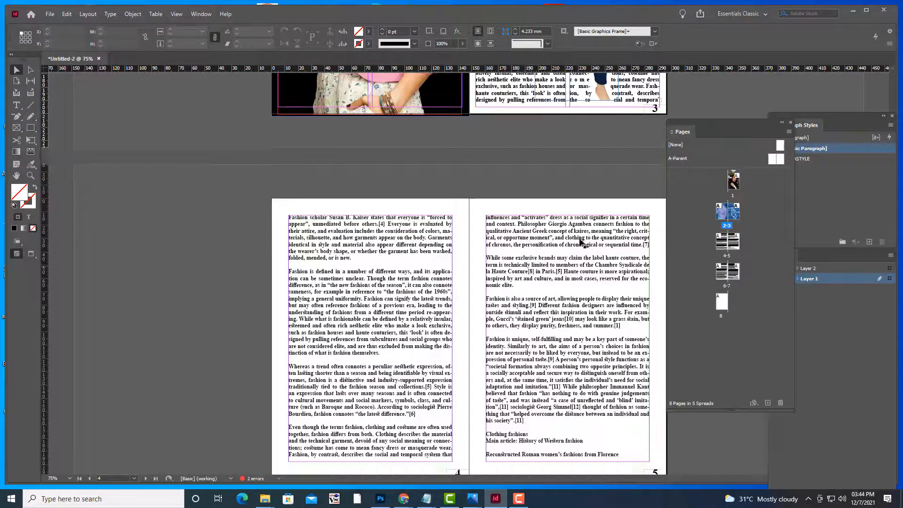
On the A-Parent spread, draw a 50 × 8.5 mm header text frame atop the left page and type 'FA'
{"action": "double_click", "coordinate": [772, 161]}
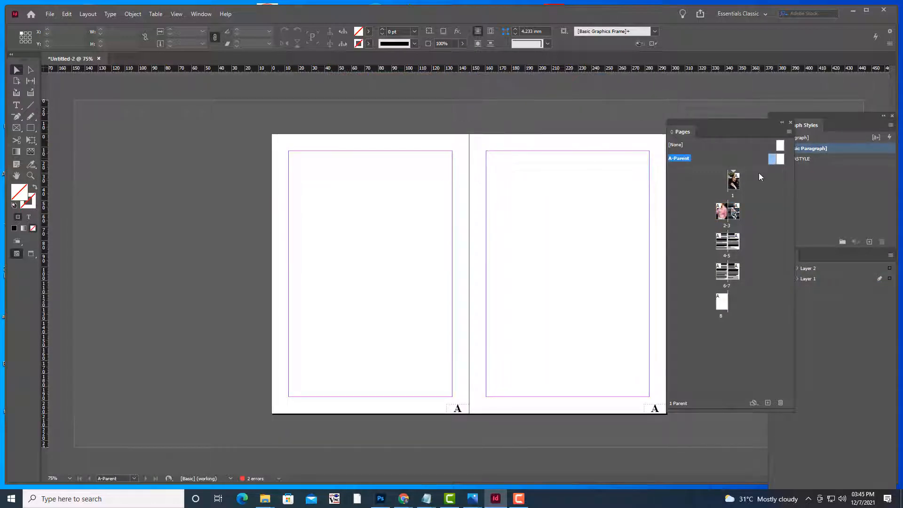
{"action": "left_click", "coordinate": [16, 105]}
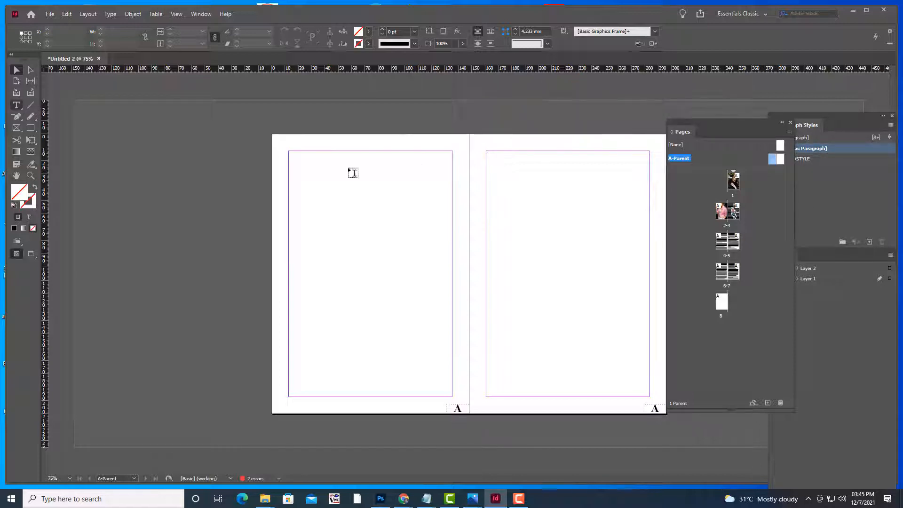
{"action": "left_click_drag", "start_coordinate": [385, 138], "coordinate": [445, 147]}
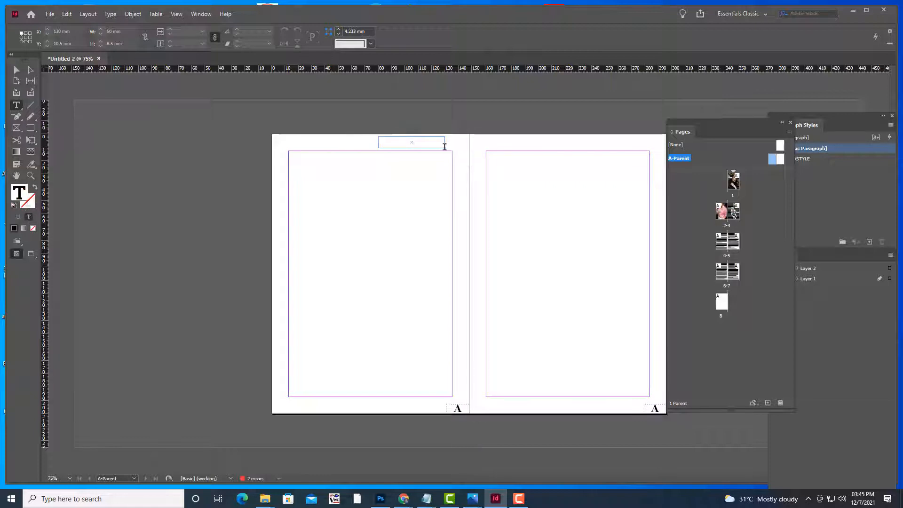
{"action": "type", "text": "FASHION - PAN INDIAN"}
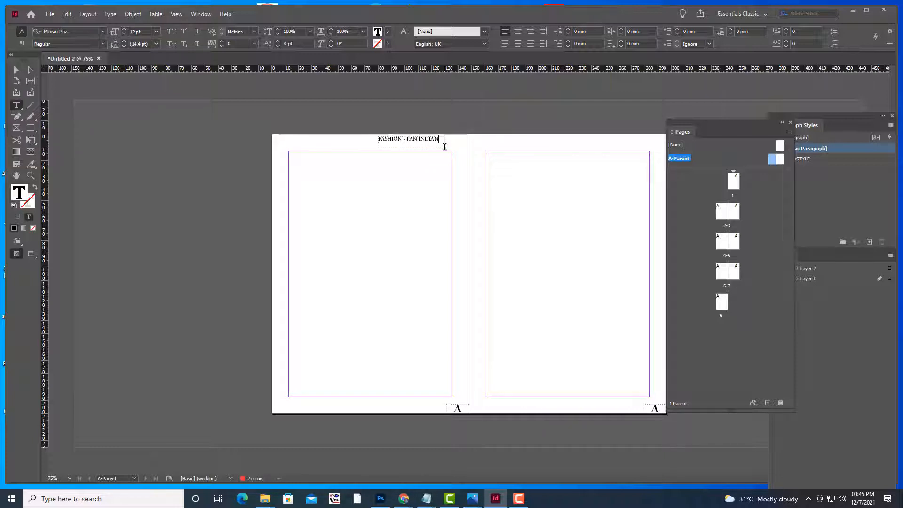
Reduce the FASHION - PAN INDIAN heading to 8 pt
{"action": "key", "text": "shift+Left"}
{"action": "key", "text": "shift+Left"}
{"action": "key", "text": "shift+Left"}
{"action": "key", "text": "shift+Left"}
{"action": "key", "text": "shift+Left"}
{"action": "key", "text": "shift+Left"}
{"action": "key", "text": "shift+Left"}
{"action": "key", "text": "shift+Left"}
{"action": "key", "text": "shift+Left"}
{"action": "key", "text": "shift+Left"}
{"action": "key", "text": "shift+Left"}
{"action": "key", "text": "shift+Left"}
{"action": "key", "text": "shift+Left"}
{"action": "key", "text": "shift+Left"}
{"action": "key", "text": "shift+Left"}
{"action": "key", "text": "shift+Left"}
{"action": "key", "text": "shift+Left"}
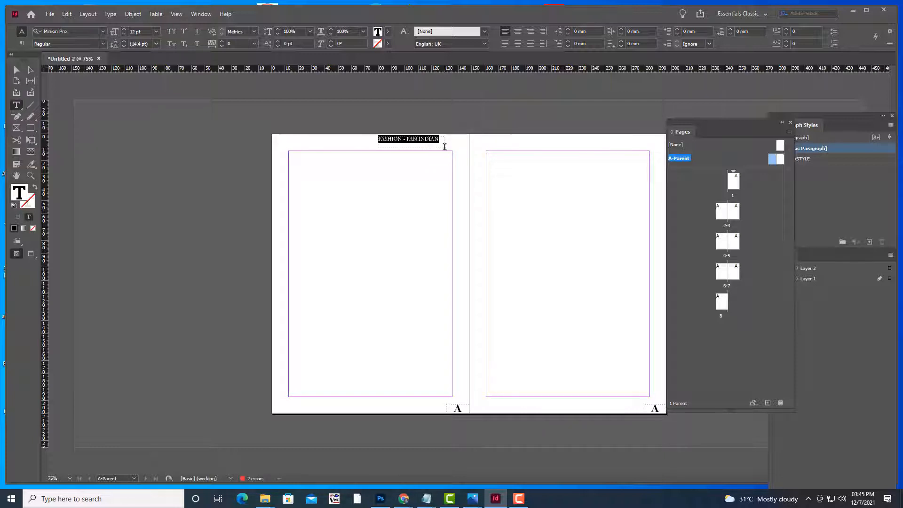
{"action": "key", "text": "ctrl+shift+comma"}
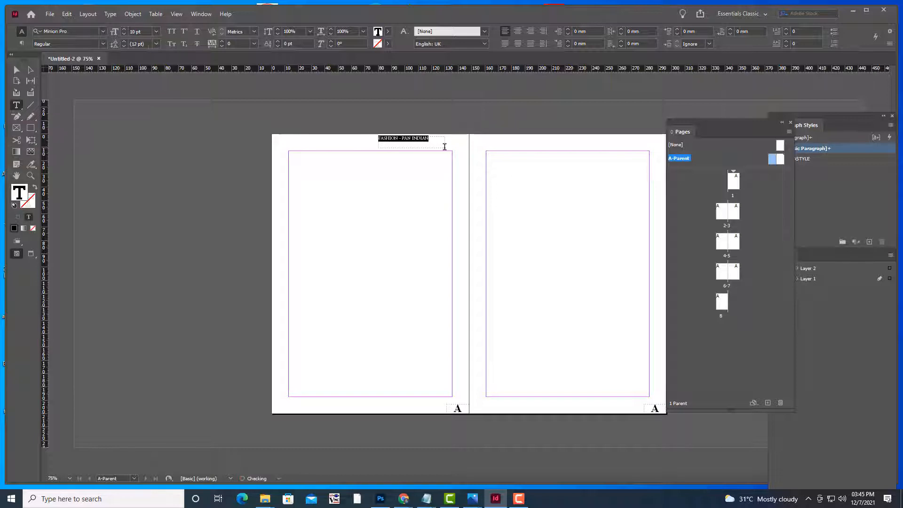
{"action": "key", "text": "ctrl+shift+comma"}
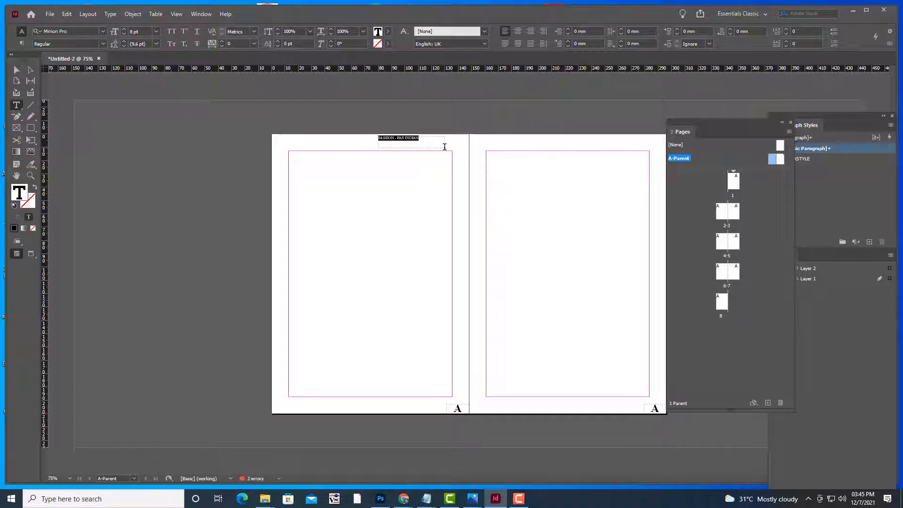
{"action": "left_click", "coordinate": [17, 70]}
{"action": "left_click", "coordinate": [161, 145]}
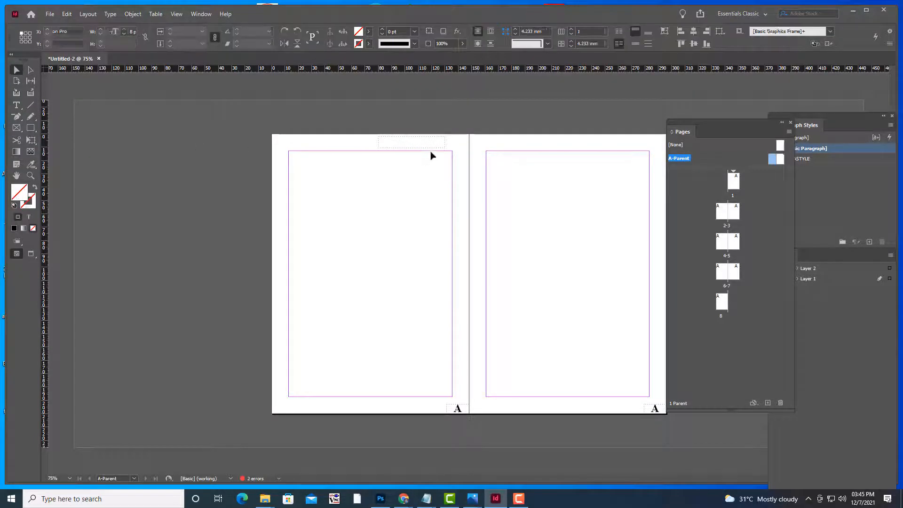
Set the heading to Times New Roman Bold, centre it, and shift its frame slightly right
{"action": "left_click", "coordinate": [429, 147]}
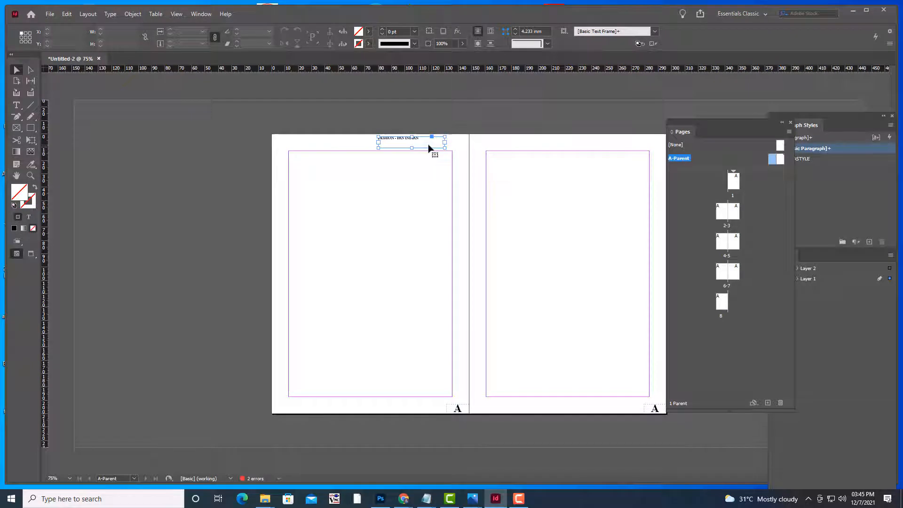
{"action": "left_click", "coordinate": [16, 105]}
{"action": "key", "text": "ctrl+a"}
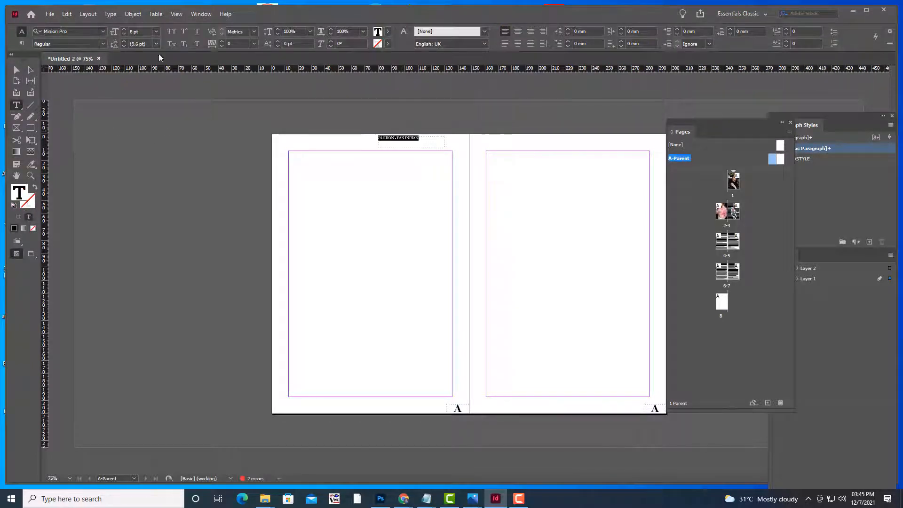
{"action": "left_click", "coordinate": [81, 32]}
{"action": "type", "text": "T"}
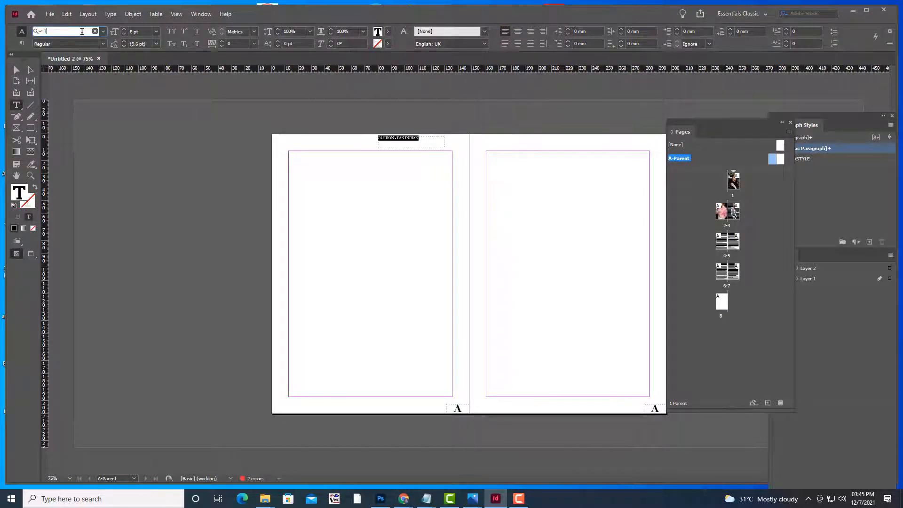
{"action": "type", "text": "IME"}
{"action": "left_click", "coordinate": [96, 75]}
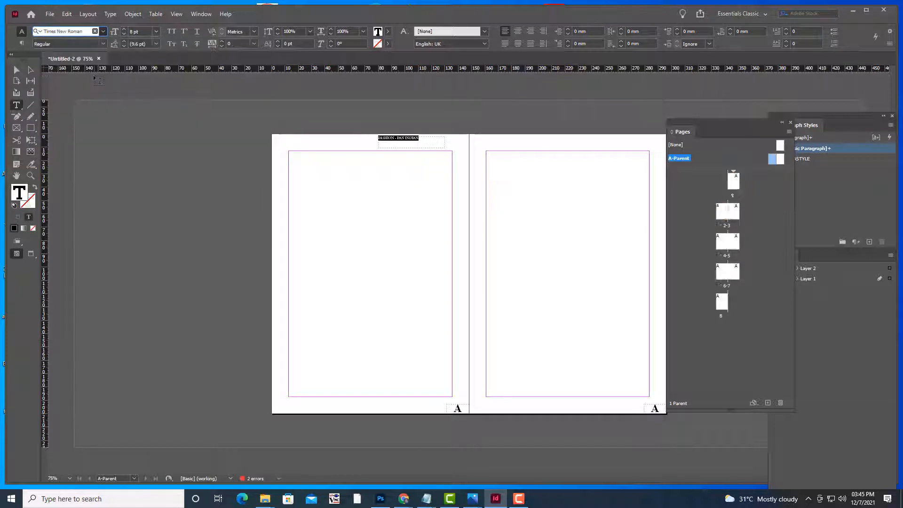
{"action": "left_click", "coordinate": [517, 31]}
{"action": "left_click_drag", "start_coordinate": [432, 143], "coordinate": [429, 141]}
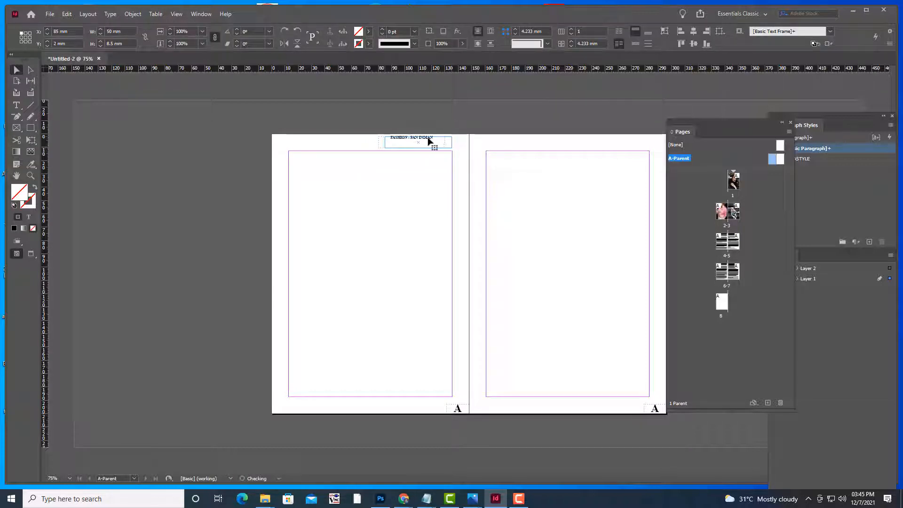
Right-align the FASHION - PAN INDIAN heading within its frame
{"action": "left_click", "coordinate": [17, 105]}
{"action": "left_click_drag", "start_coordinate": [443, 139], "coordinate": [385, 137]}
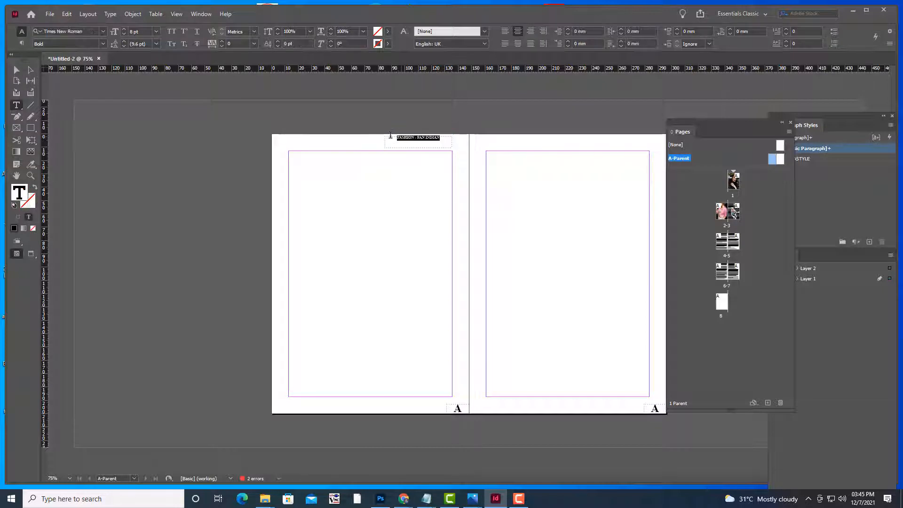
{"action": "left_click", "coordinate": [530, 31]}
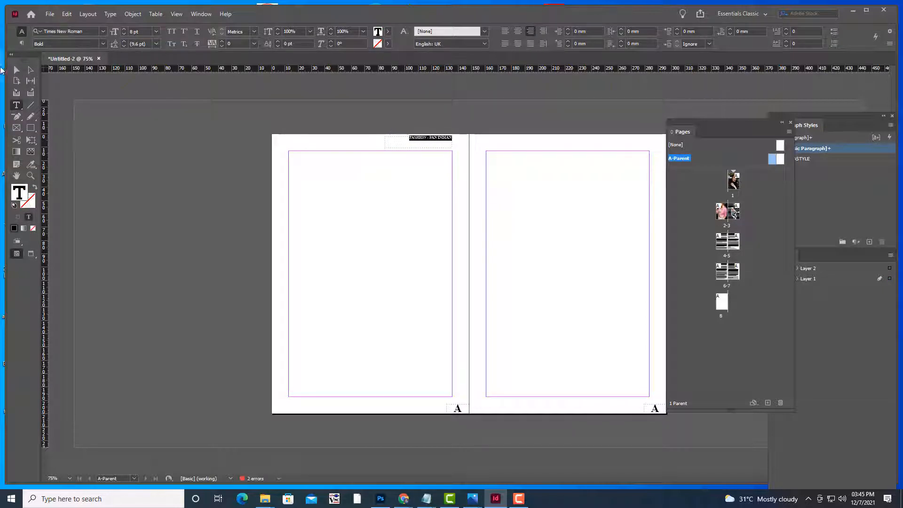
Place a copy of the header frame at the top of the right master page
{"action": "left_click", "coordinate": [17, 70]}
{"action": "left_click", "coordinate": [416, 141]}
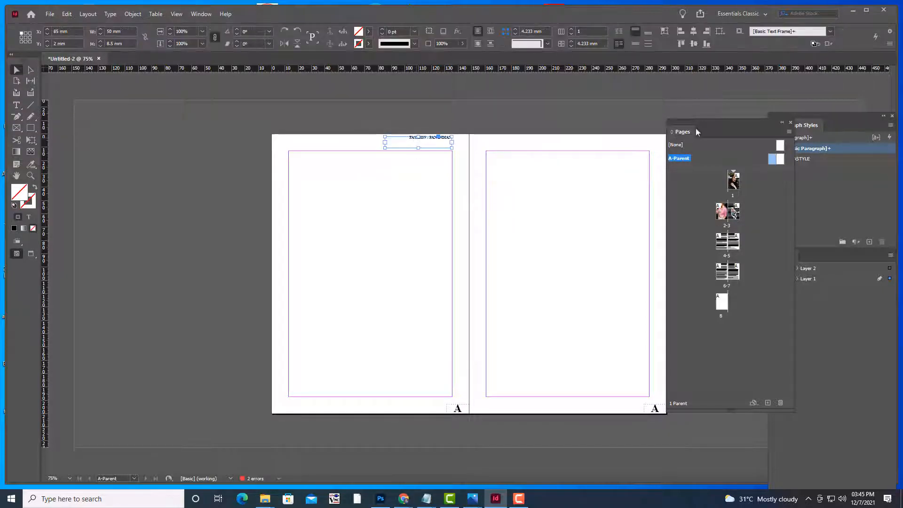
{"action": "left_click_drag", "start_coordinate": [682, 123], "coordinate": [707, 116]}
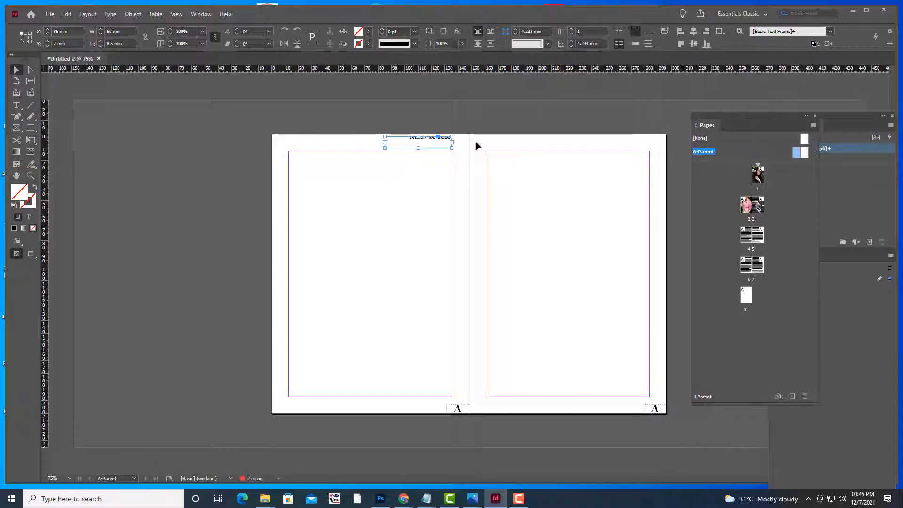
{"action": "left_click_drag", "start_coordinate": [425, 140], "coordinate": [624, 142]}
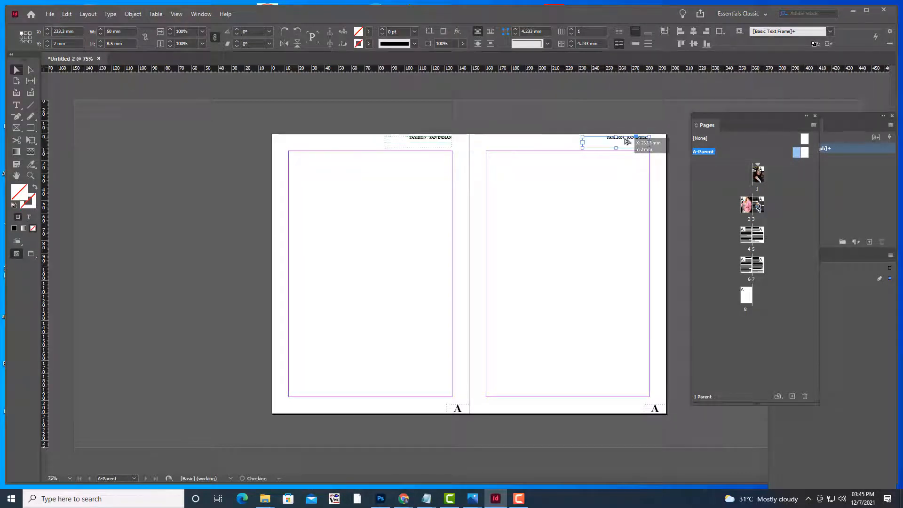
{"action": "left_click", "coordinate": [619, 114]}
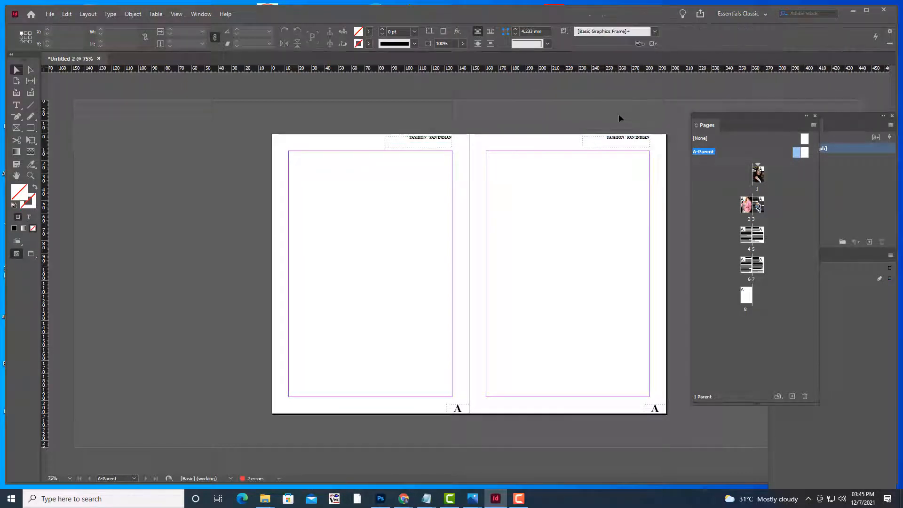
Jump to spread 2-3 and scroll down to the pages 4-5 spread
{"action": "double_click", "coordinate": [748, 209]}
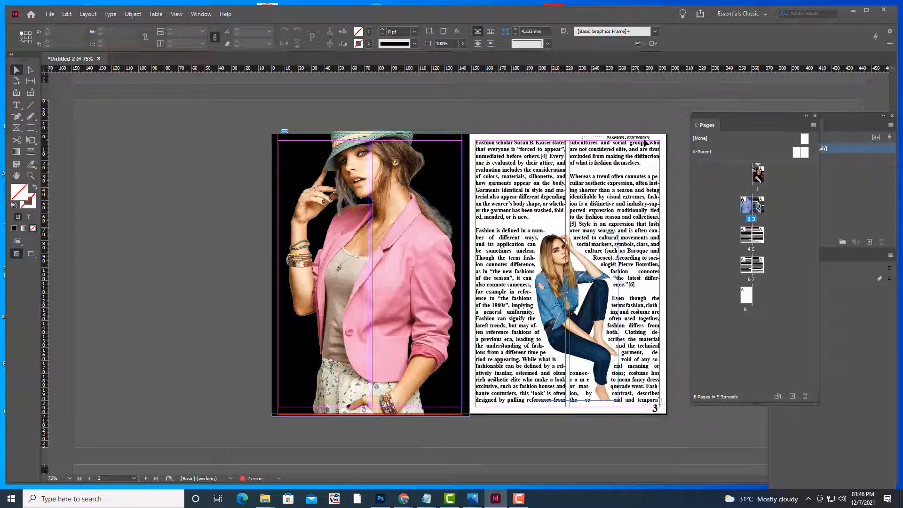
{"action": "scroll", "coordinate": [614, 173], "scroll_direction": "down", "scroll_amount": 6}
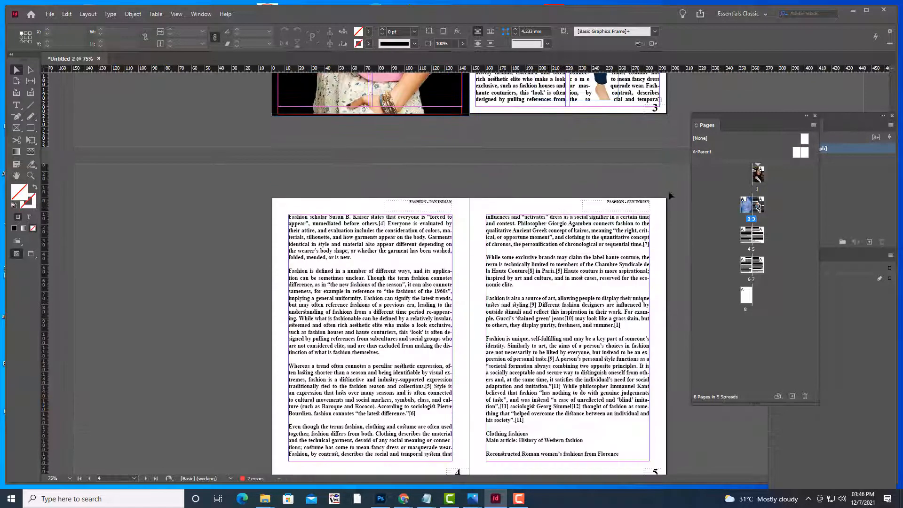
{"action": "scroll", "coordinate": [645, 202], "scroll_direction": "down", "scroll_amount": 3}
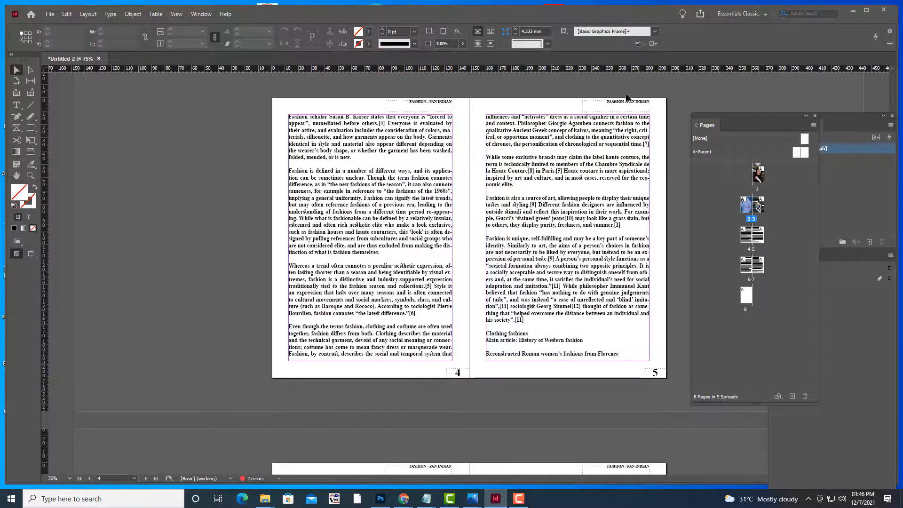
{"action": "scroll", "coordinate": [549, 166], "scroll_direction": "down", "scroll_amount": 6}
{"action": "scroll", "coordinate": [609, 274], "scroll_direction": "up", "scroll_amount": 7}
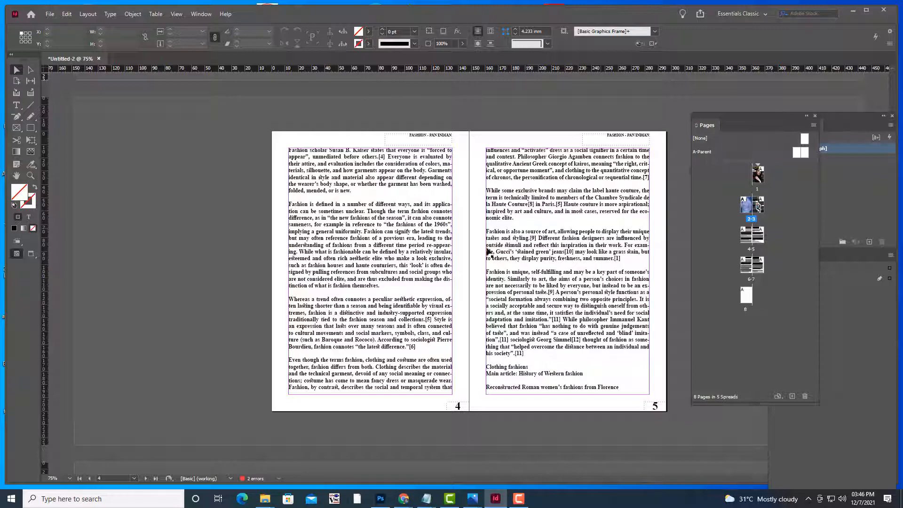
{"action": "left_click", "coordinate": [431, 247]}
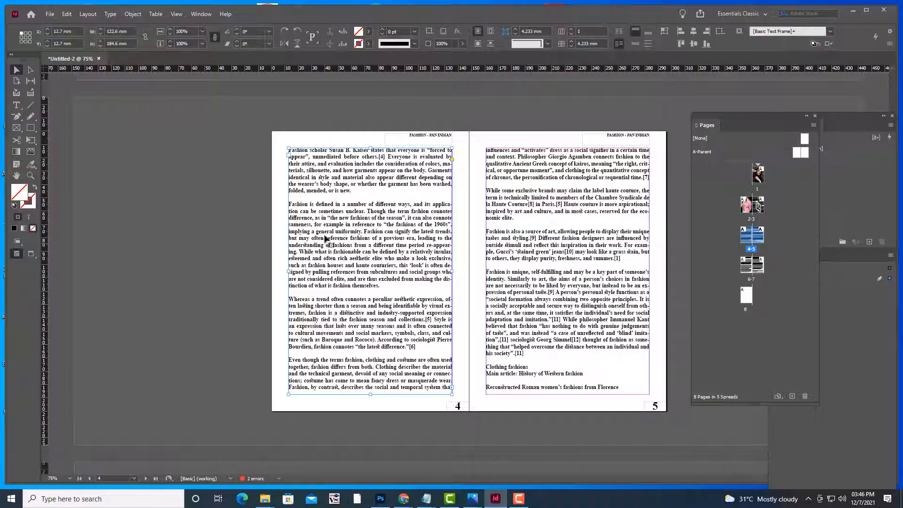
{"action": "scroll", "coordinate": [557, 248], "scroll_direction": "up", "scroll_amount": 10}
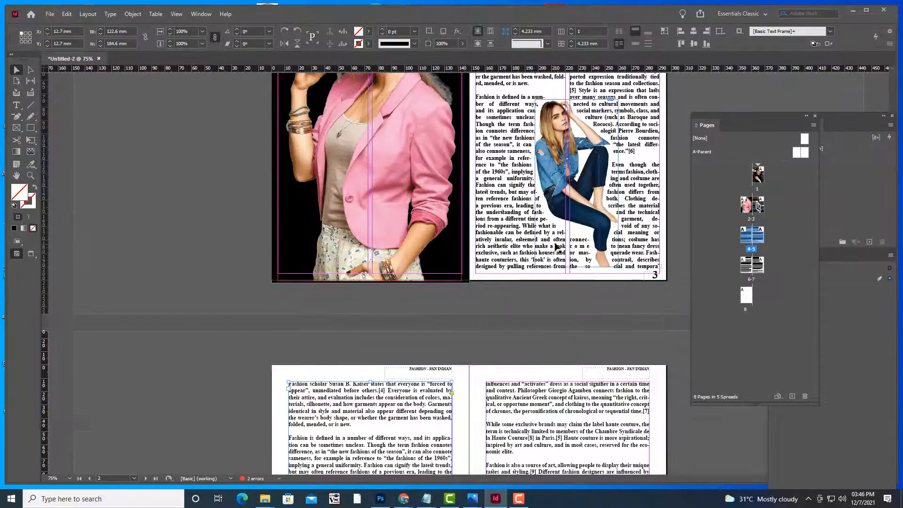
{"action": "scroll", "coordinate": [403, 178], "scroll_direction": "down", "scroll_amount": 2}
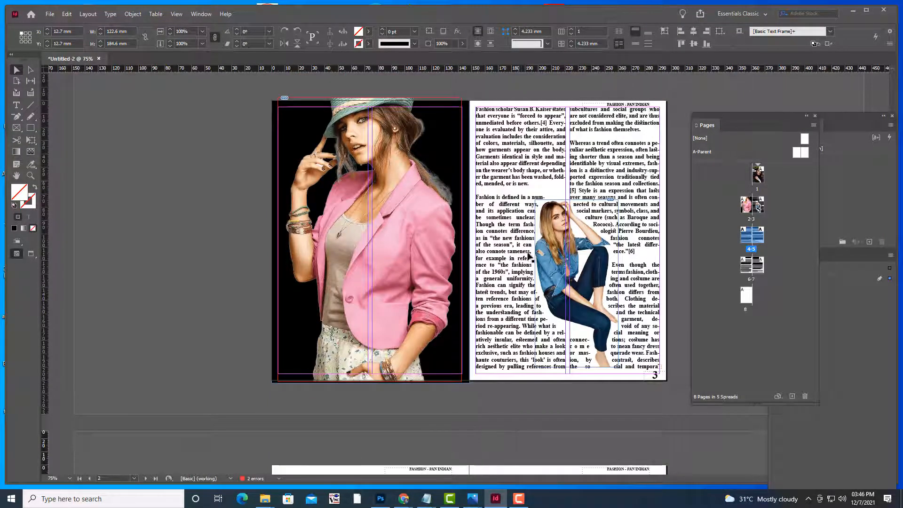
{"action": "scroll", "coordinate": [623, 232], "scroll_direction": "down", "scroll_amount": 10}
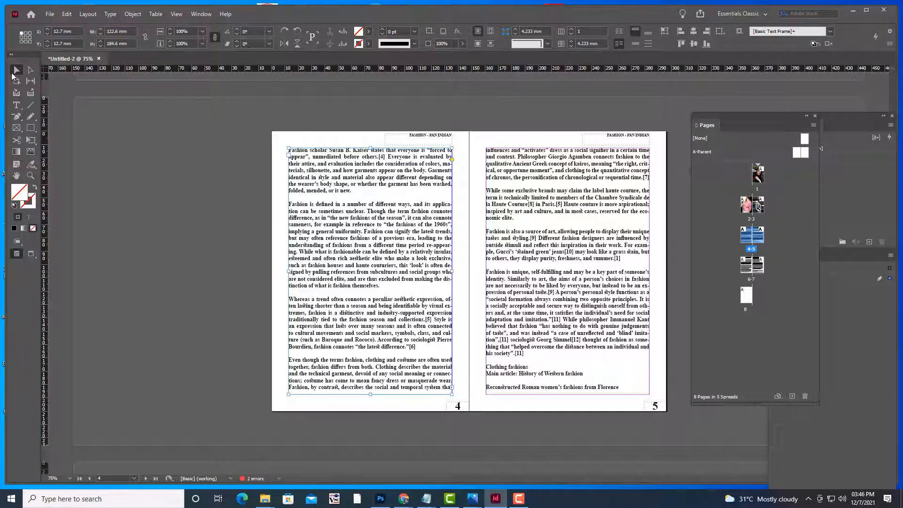
Delete the body text frames on pages 5 and 4, then switch to Chrome
{"action": "left_click", "coordinate": [526, 227]}
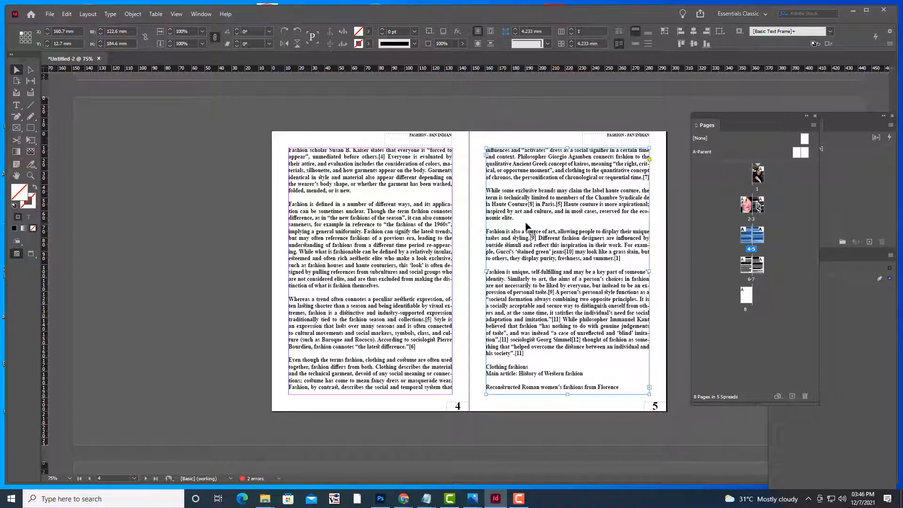
{"action": "key", "text": "Delete"}
{"action": "left_click", "coordinate": [352, 234]}
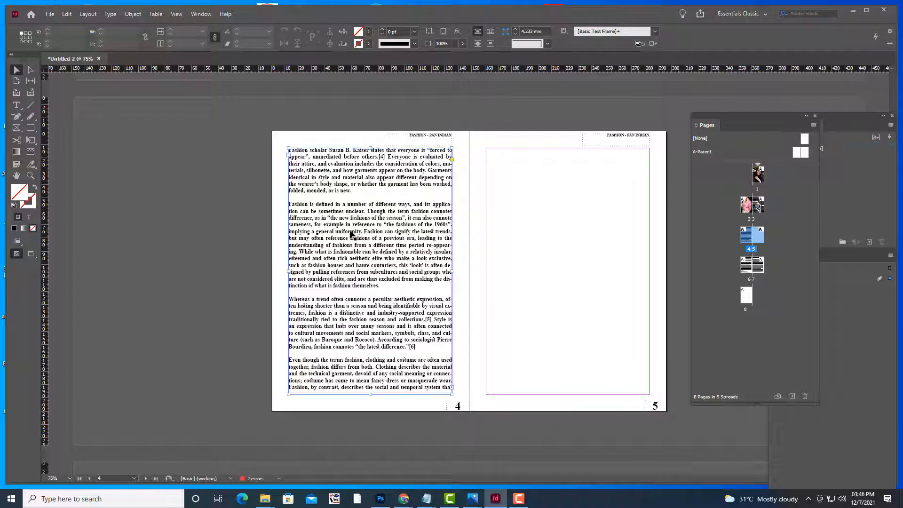
{"action": "key", "text": "Delete"}
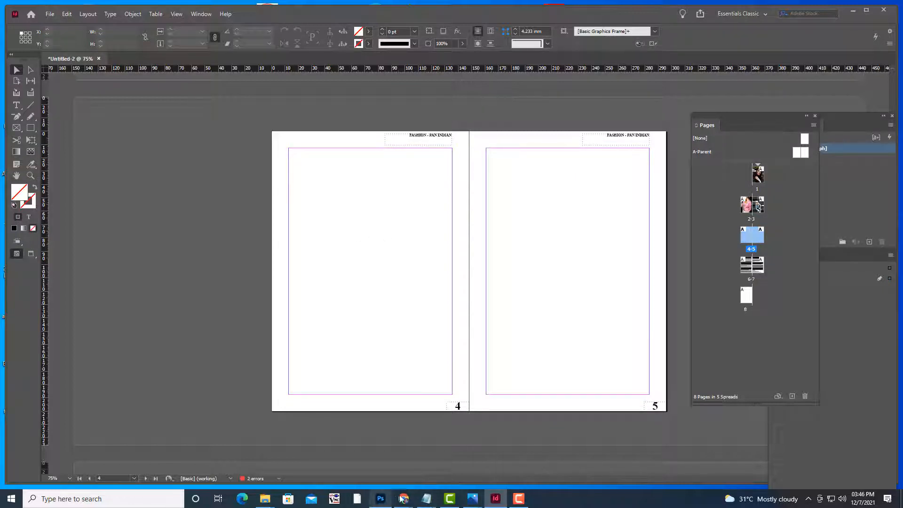
{"action": "mouse_move", "coordinate": [404, 499]}
{"action": "left_click", "coordinate": [373, 428]}
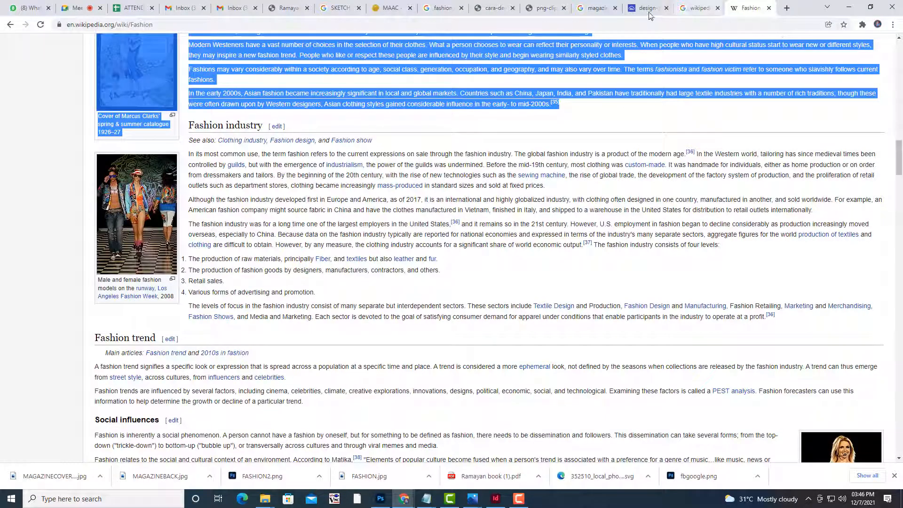
Run a Google Images search for 'FASHION MODEL'
{"action": "left_click", "coordinate": [596, 5]}
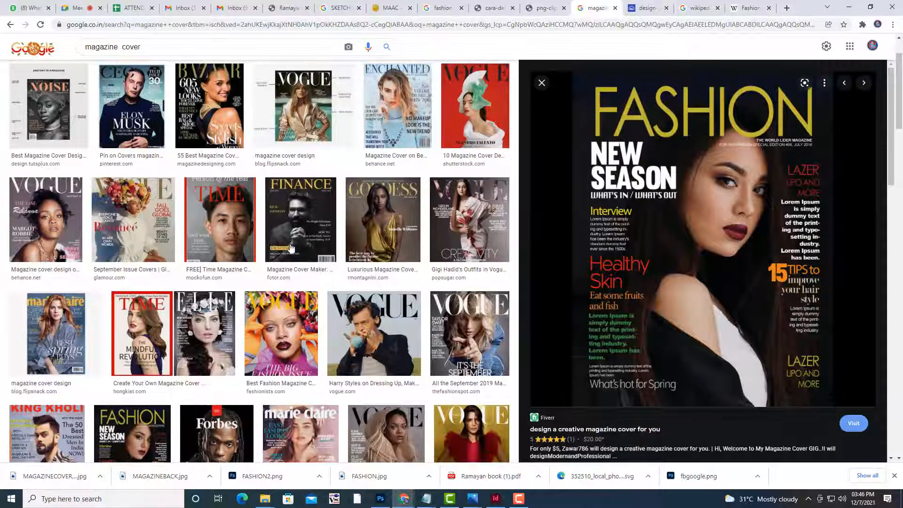
{"action": "scroll", "coordinate": [291, 248], "scroll_direction": "down", "scroll_amount": 2}
{"action": "scroll", "coordinate": [291, 249], "scroll_direction": "up", "scroll_amount": 4}
{"action": "left_click_drag", "start_coordinate": [147, 54], "coordinate": [1, 55]}
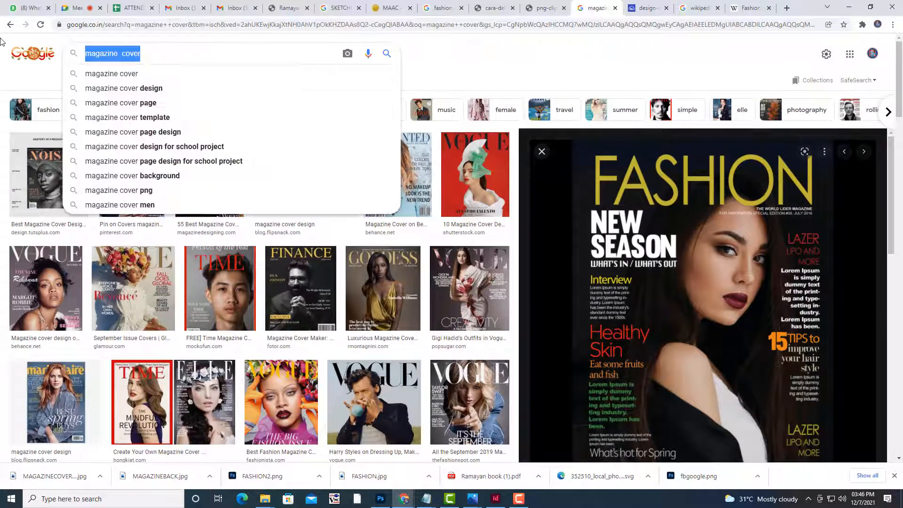
{"action": "type", "text": "FASHION MOD"}
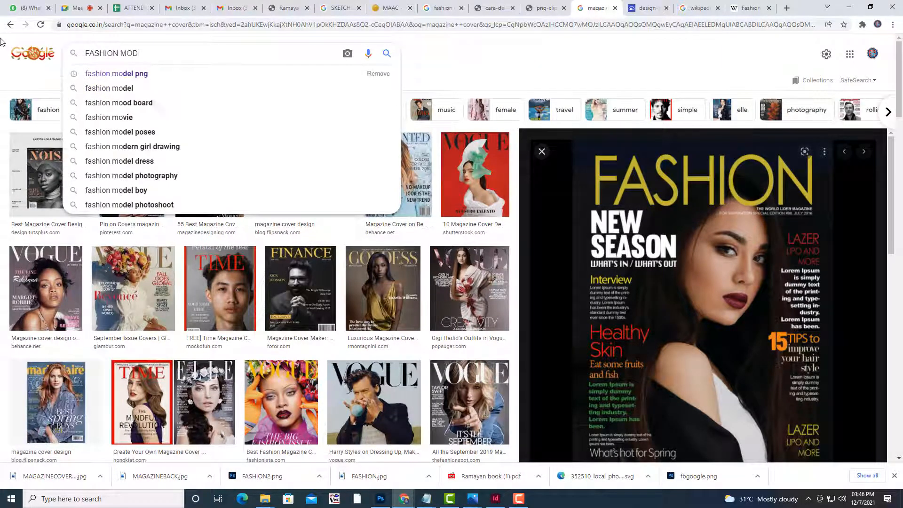
{"action": "type", "text": "EL"}
{"action": "key", "text": "Return"}
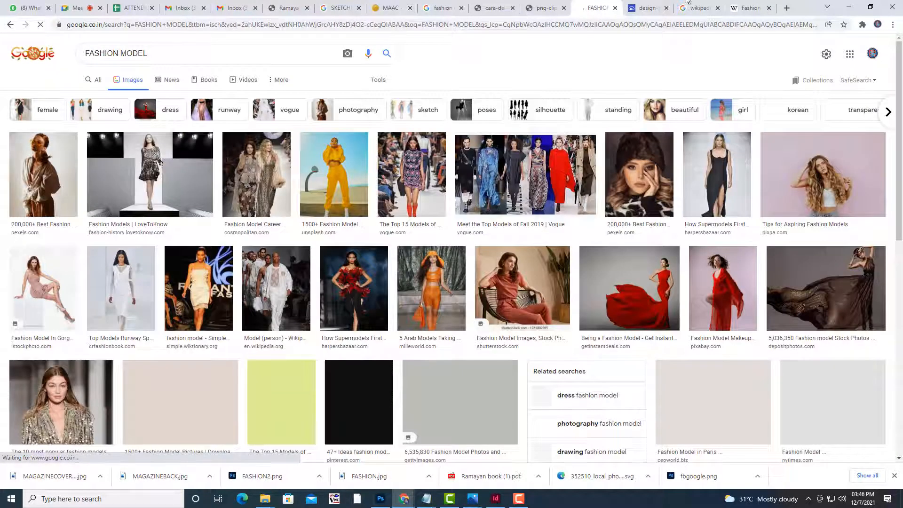
Refine the search to 'FASHION MODEL PNG' and preview the blue-dress model image
{"action": "left_click", "coordinate": [205, 47]}
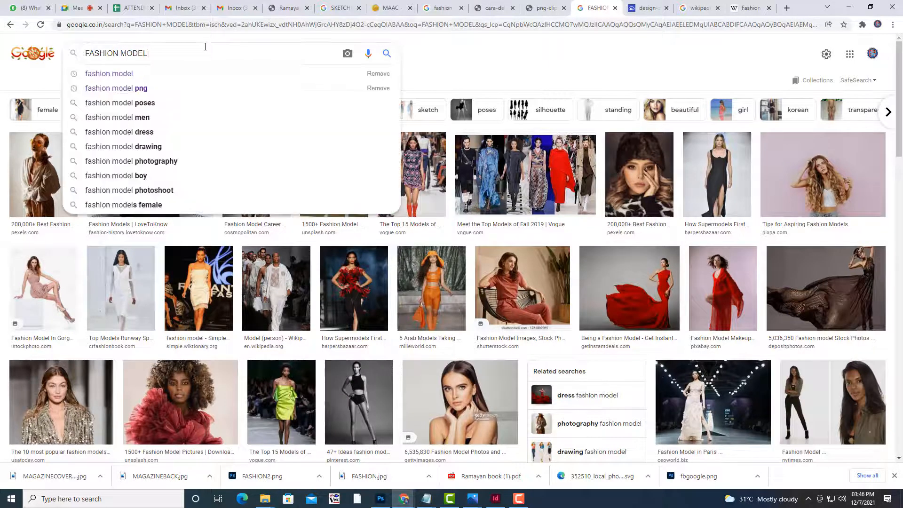
{"action": "type", "text": "PNG"}
{"action": "key", "text": "Return"}
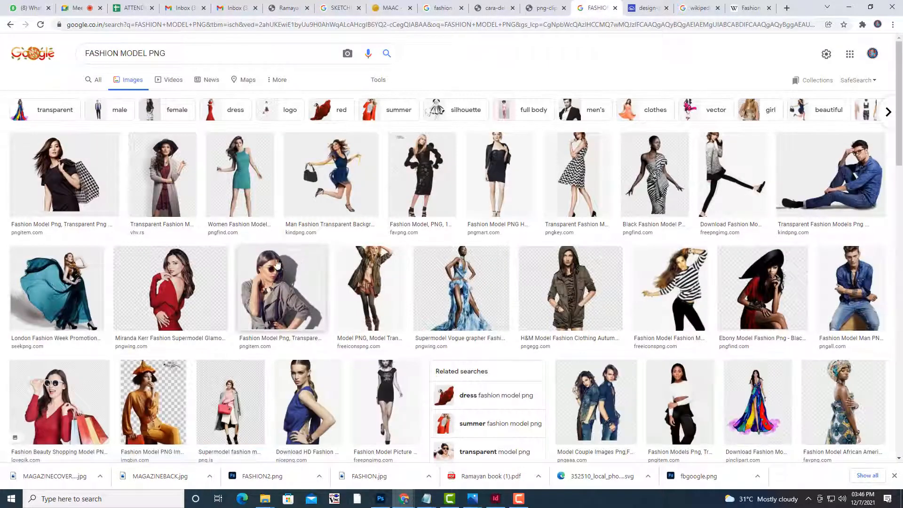
{"action": "scroll", "coordinate": [219, 289], "scroll_direction": "down", "scroll_amount": 3}
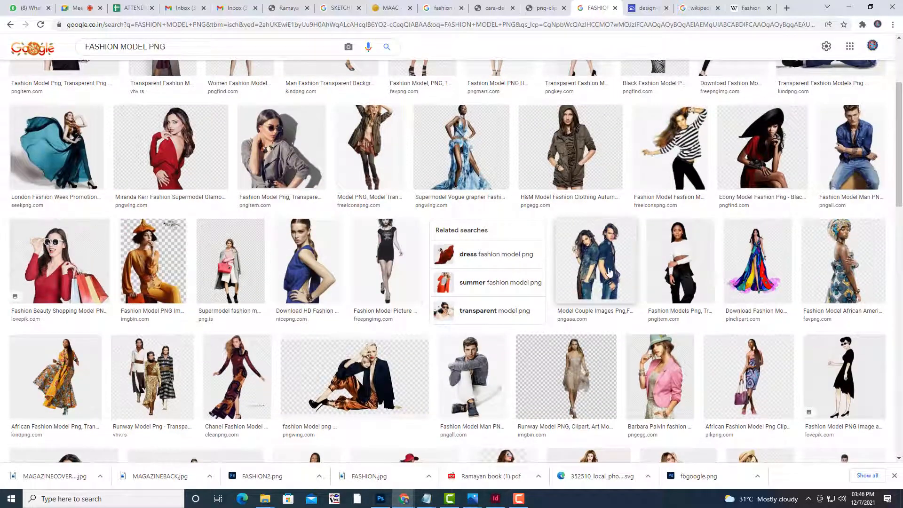
{"action": "left_click", "coordinate": [317, 244]}
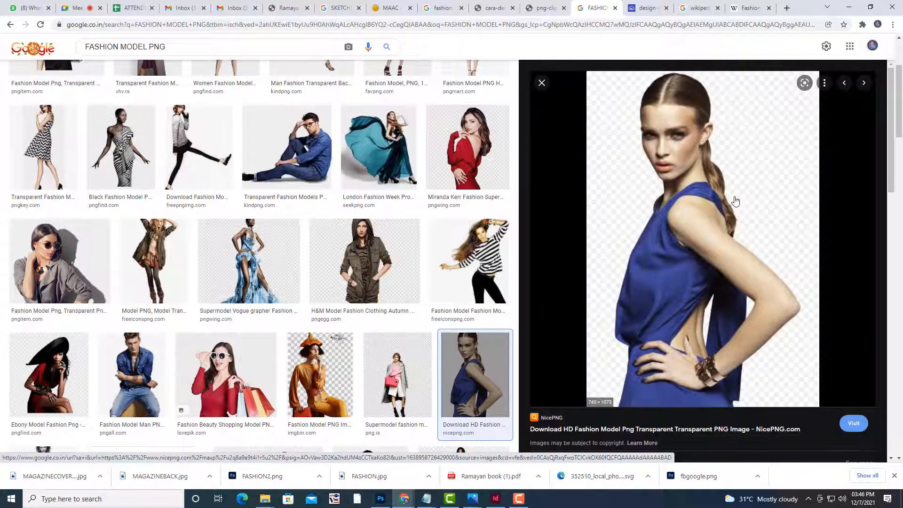
{"action": "right_click", "coordinate": [714, 191]}
Open the full-size blue-dress image and save it as FASHION3.png in MAGAZINEBOOK
{"action": "left_click", "coordinate": [790, 280]}
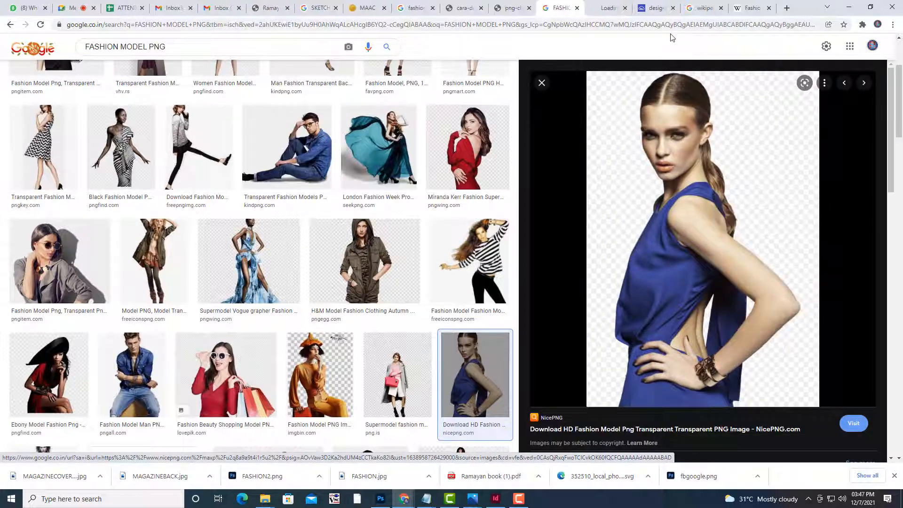
{"action": "left_click", "coordinate": [612, 8]}
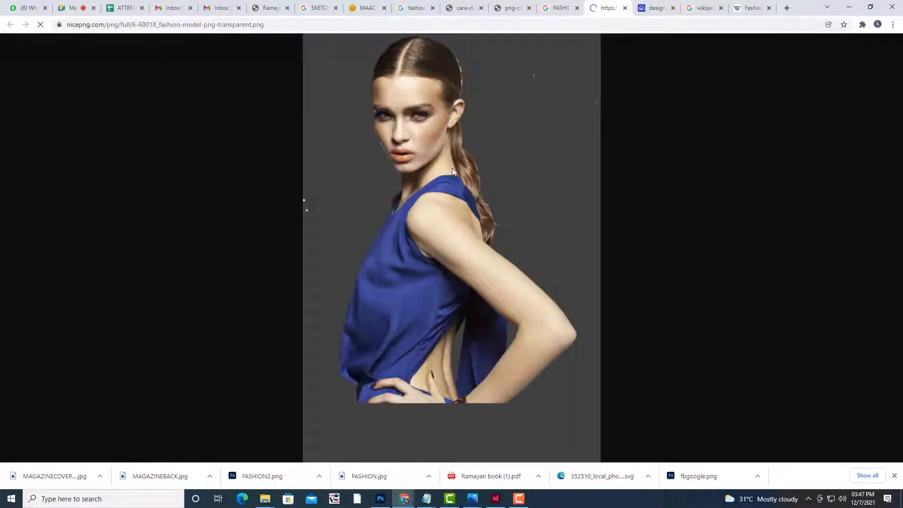
{"action": "right_click", "coordinate": [464, 153]}
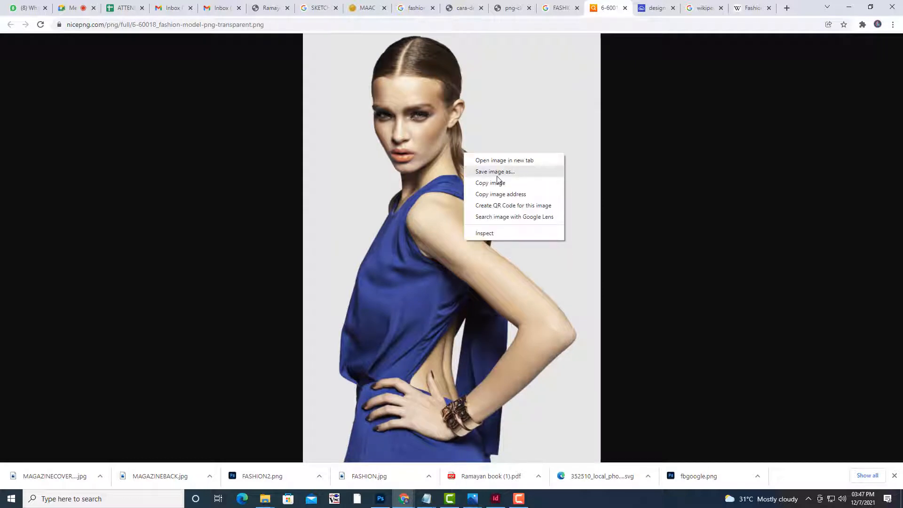
{"action": "left_click", "coordinate": [497, 175]}
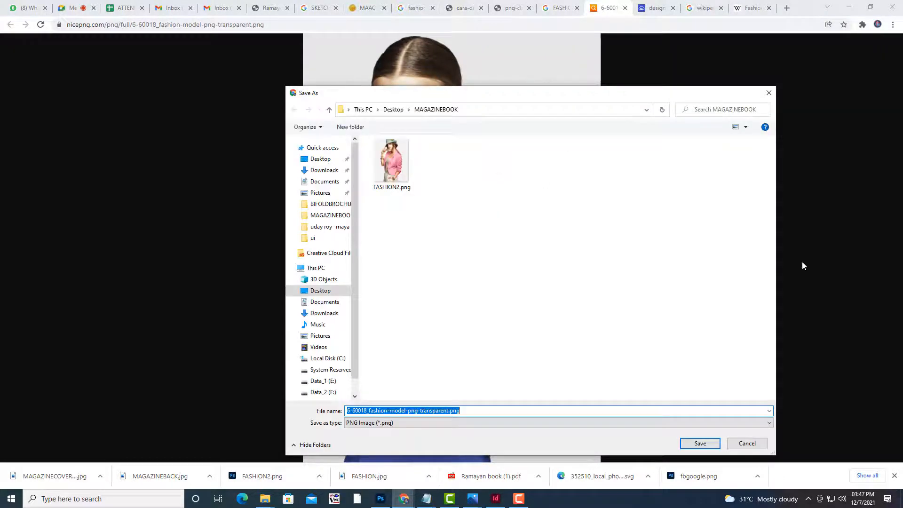
{"action": "type", "text": "FASHIO"}
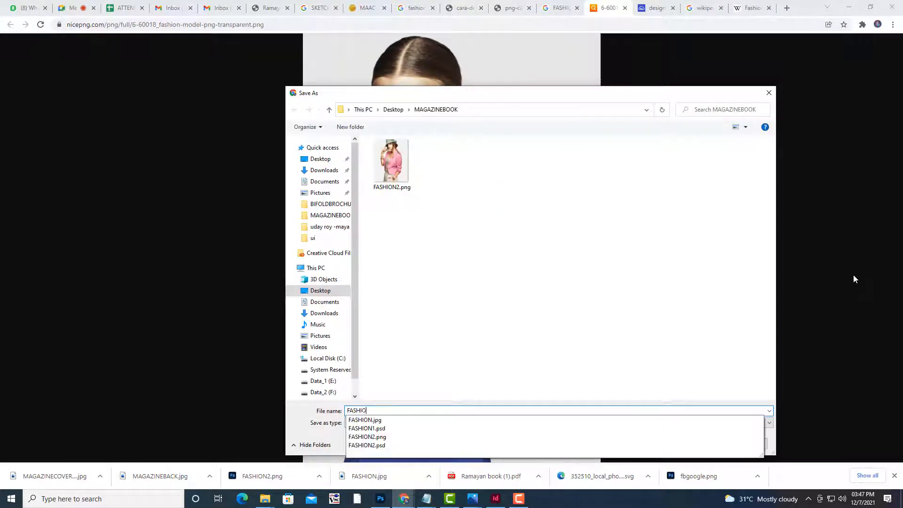
{"action": "type", "text": "N3"}
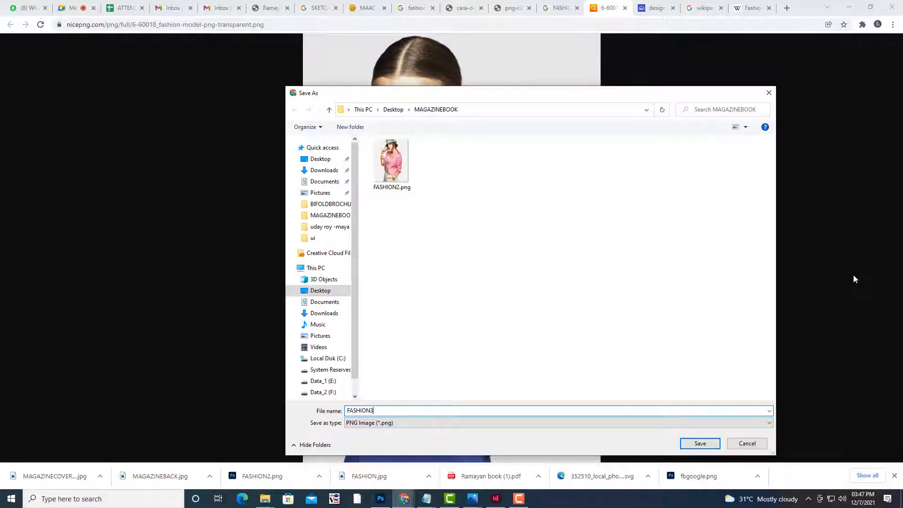
{"action": "left_click", "coordinate": [691, 445]}
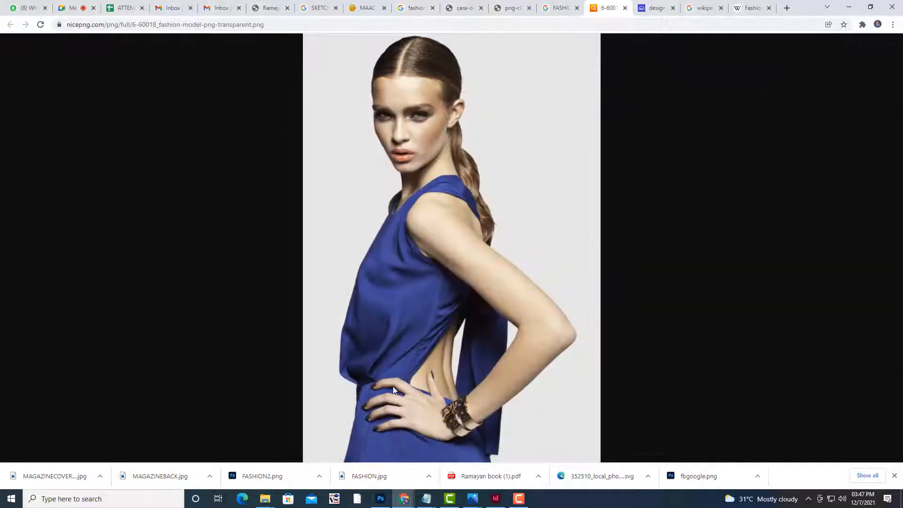
{"action": "left_click", "coordinate": [52, 476]}
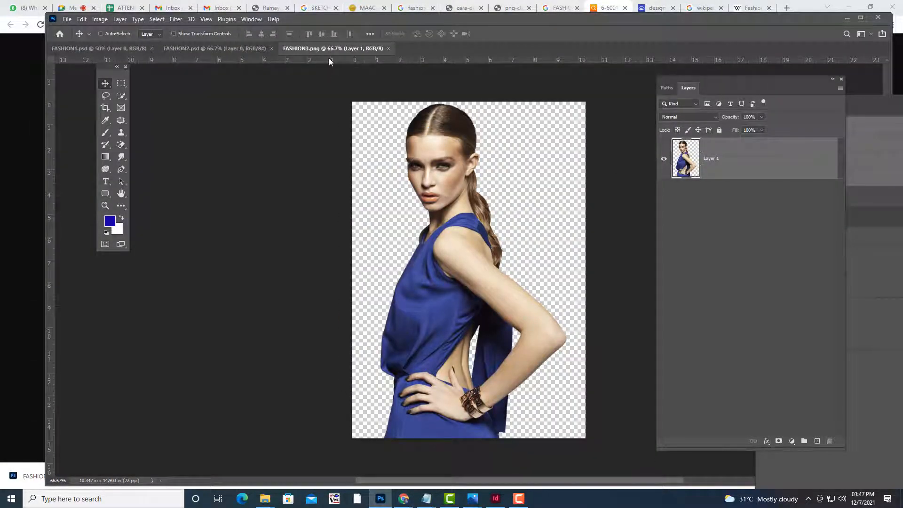
Nudge the model figure, save it as FASHION3.psd on the computer, and return to InDesign
{"action": "mouse_move", "coordinate": [480, 266]}
{"action": "left_mouse_down"}
{"action": "mouse_move", "coordinate": [513, 251]}
{"action": "mouse_move", "coordinate": [487, 270]}
{"action": "left_mouse_up"}
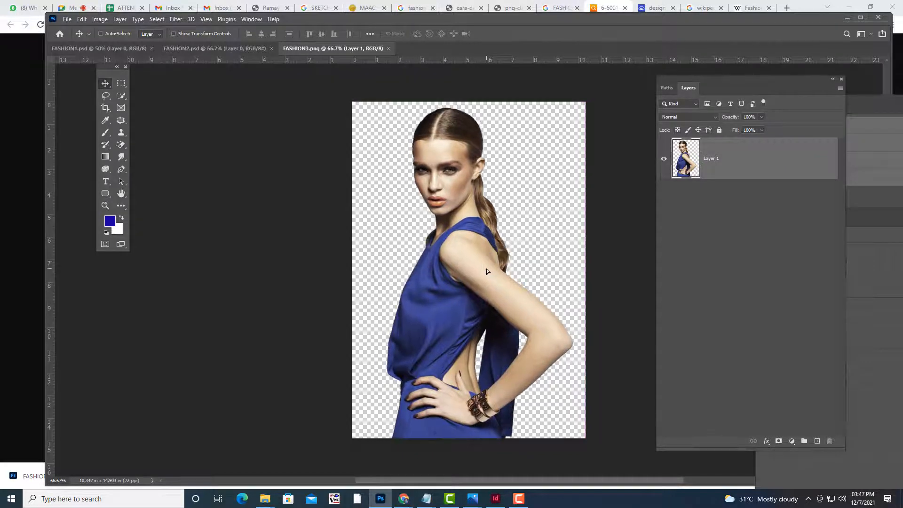
{"action": "left_click", "coordinate": [68, 19]}
{"action": "left_click", "coordinate": [106, 133]}
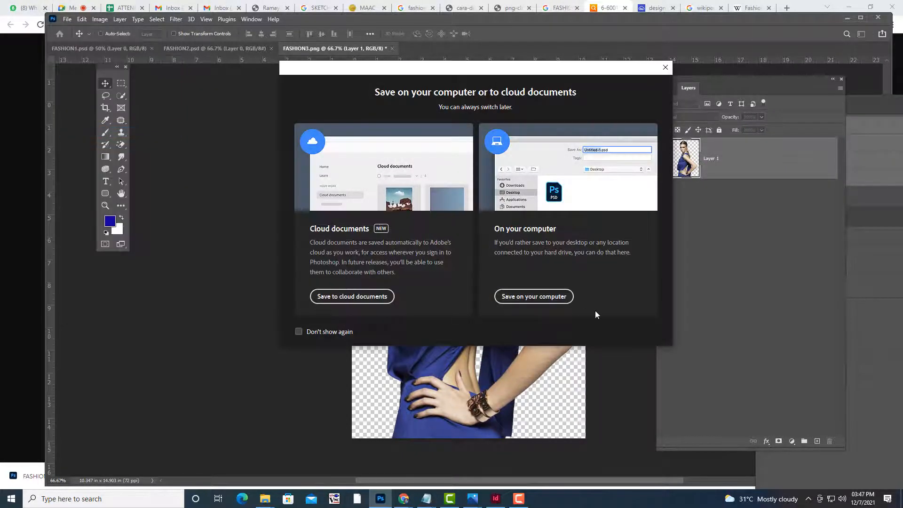
{"action": "left_click", "coordinate": [548, 297]}
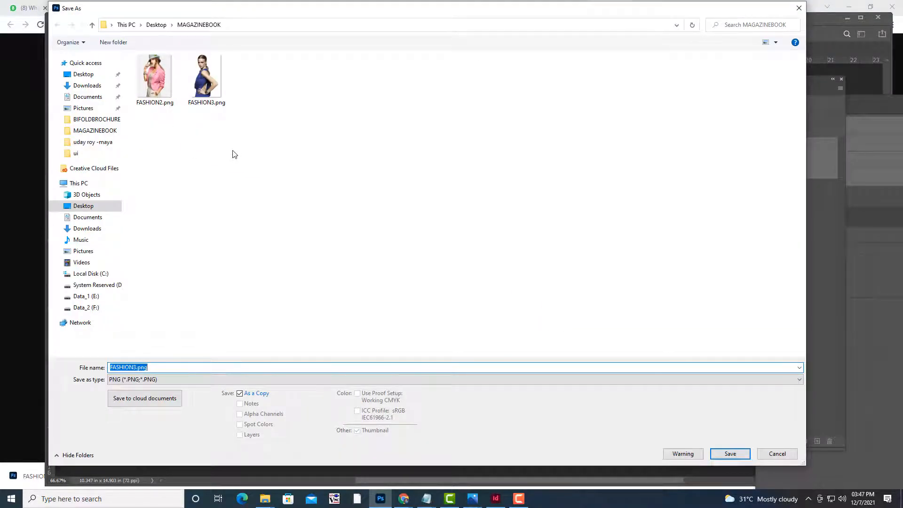
{"action": "left_click", "coordinate": [162, 380]}
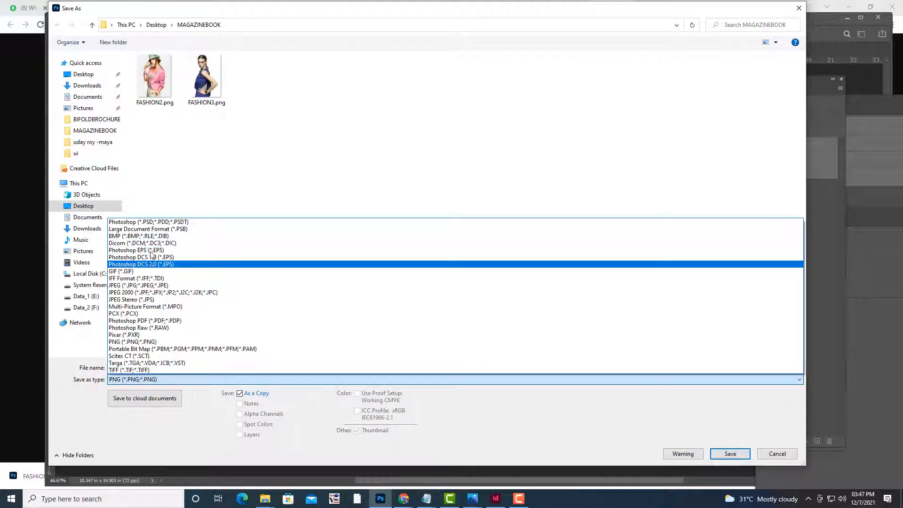
{"action": "left_click", "coordinate": [150, 221]}
{"action": "left_click", "coordinate": [189, 366]}
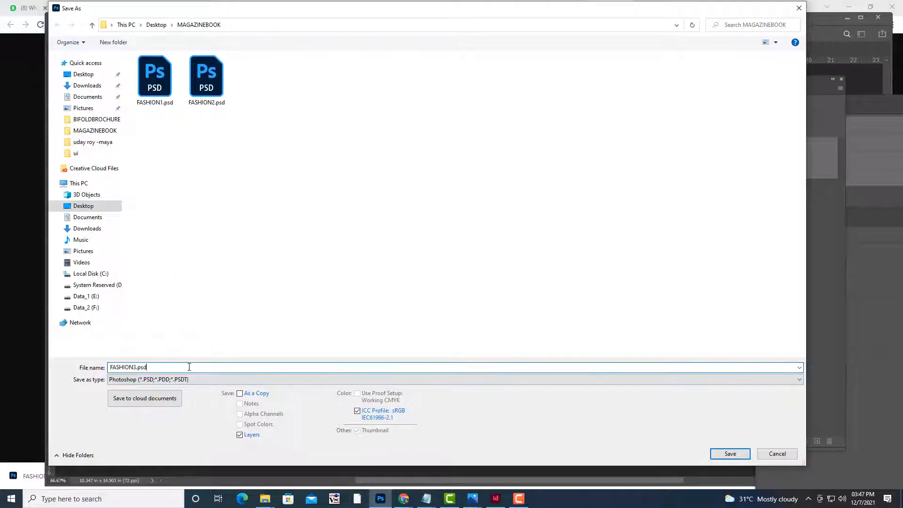
{"action": "left_click", "coordinate": [735, 457]}
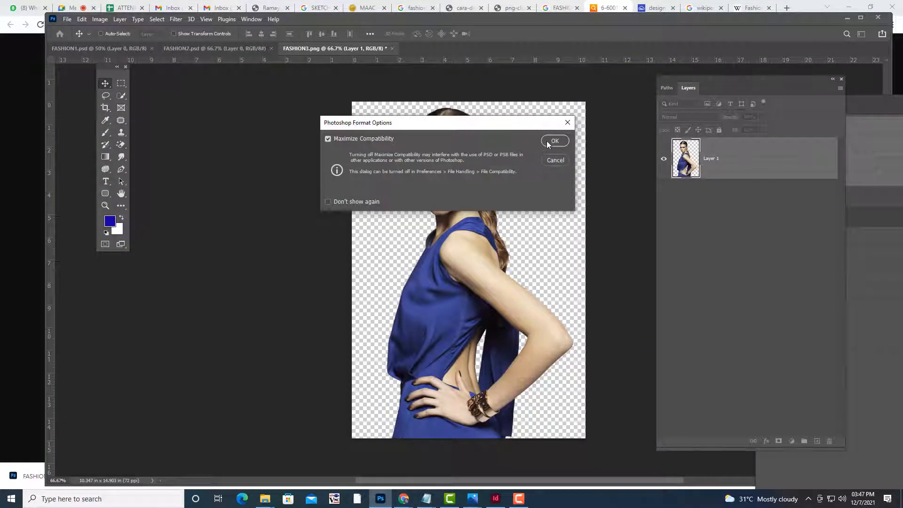
{"action": "left_click", "coordinate": [546, 140]}
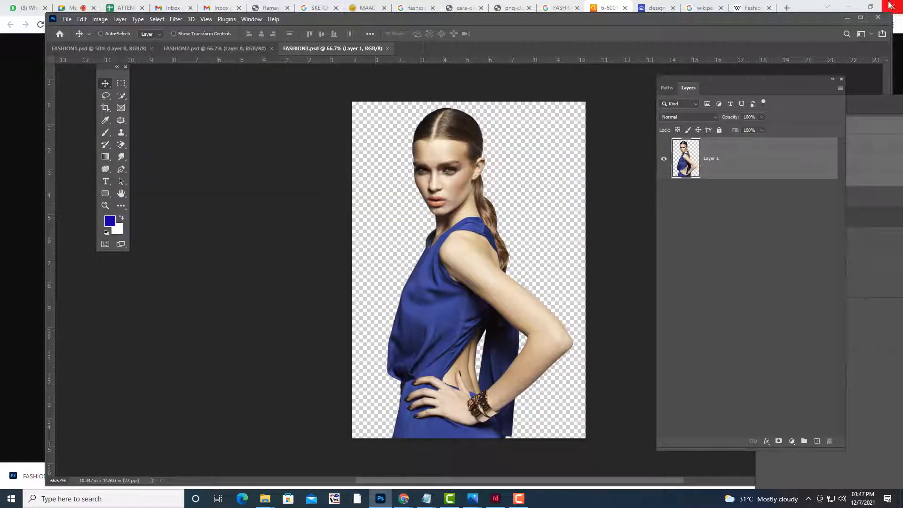
{"action": "left_click", "coordinate": [847, 17]}
{"action": "left_click", "coordinate": [849, 7]}
Delete both pages of the 6-7 spread and add a new page 6
{"action": "scroll", "coordinate": [536, 218], "scroll_direction": "up", "scroll_amount": 5}
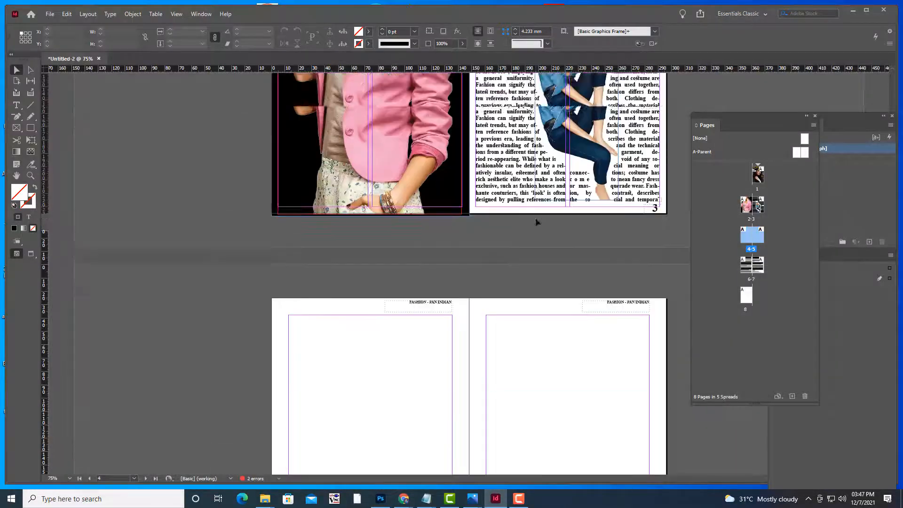
{"action": "scroll", "coordinate": [535, 219], "scroll_direction": "up", "scroll_amount": 3}
{"action": "scroll", "coordinate": [536, 220], "scroll_direction": "down", "scroll_amount": 10}
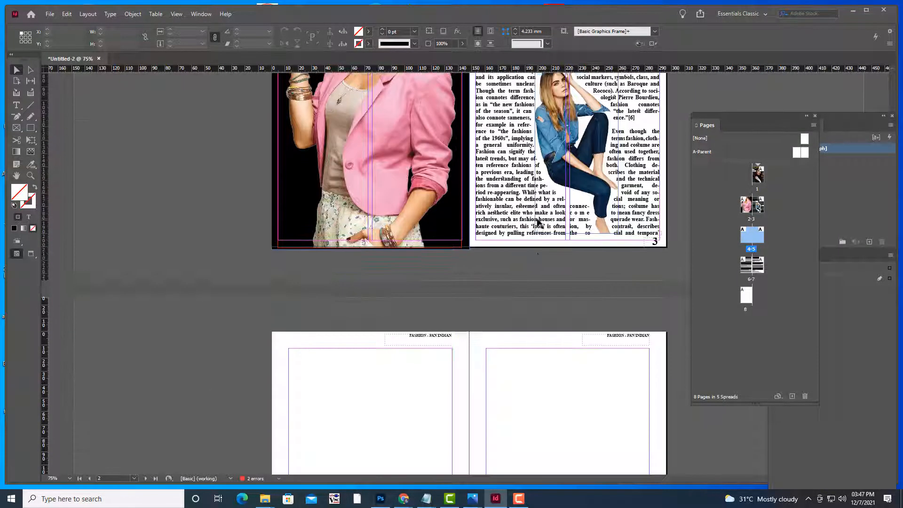
{"action": "scroll", "coordinate": [541, 223], "scroll_direction": "down", "scroll_amount": 10}
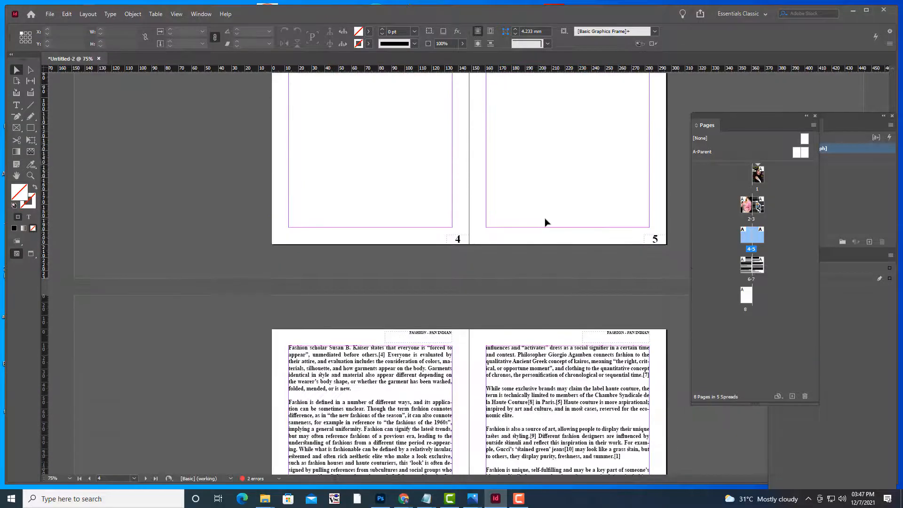
{"action": "scroll", "coordinate": [544, 221], "scroll_direction": "up", "scroll_amount": 10}
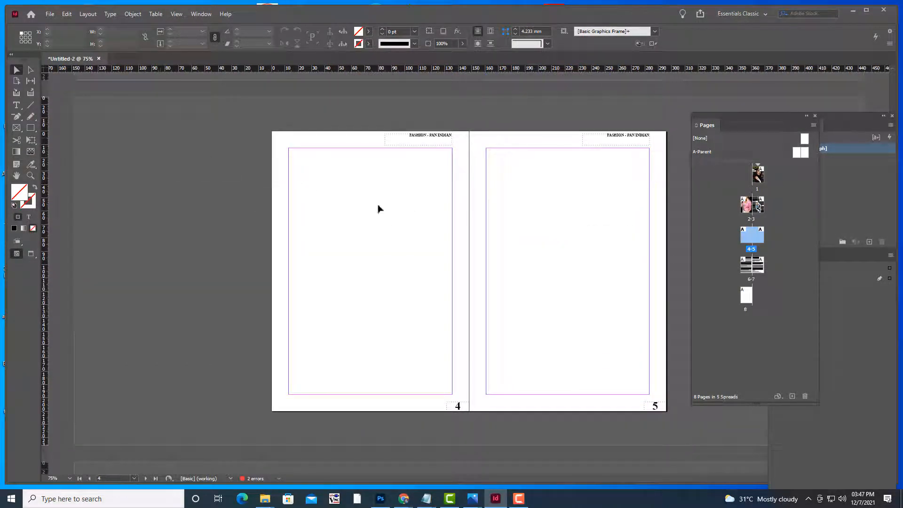
{"action": "left_click", "coordinate": [745, 270]}
{"action": "left_click", "coordinate": [805, 396]}
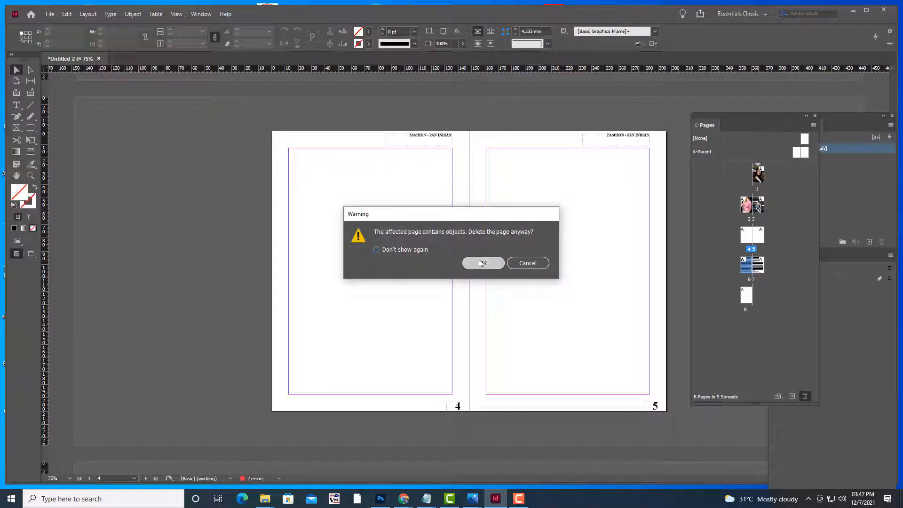
{"action": "left_click", "coordinate": [478, 261]}
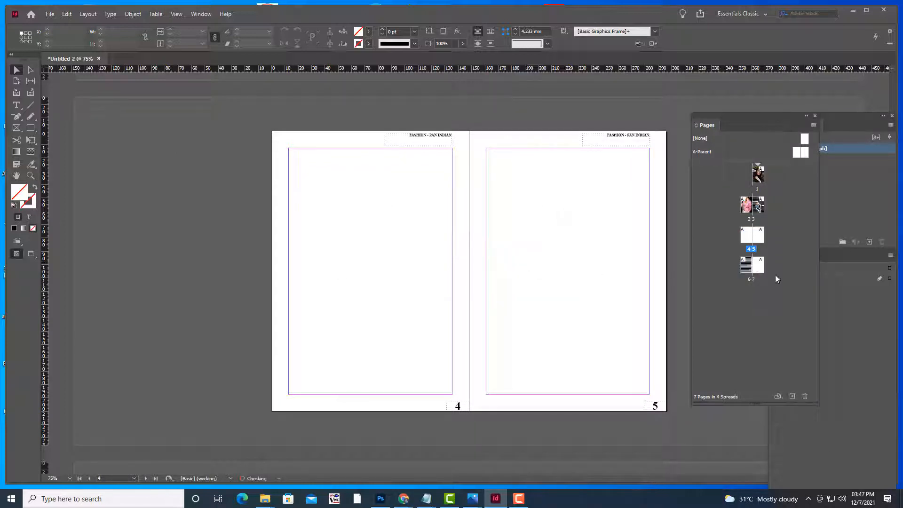
{"action": "left_click", "coordinate": [805, 396]}
{"action": "scroll", "coordinate": [558, 227], "scroll_direction": "up", "scroll_amount": 5}
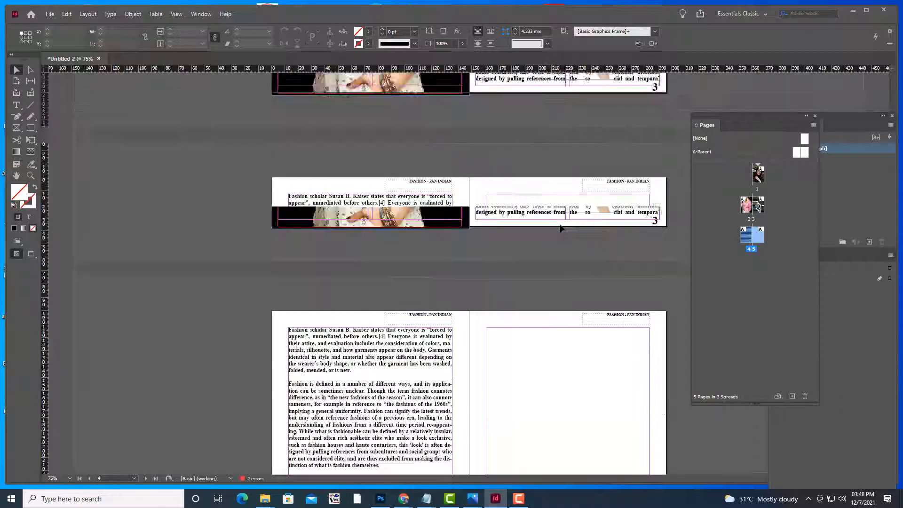
{"action": "scroll", "coordinate": [559, 226], "scroll_direction": "down", "scroll_amount": 5}
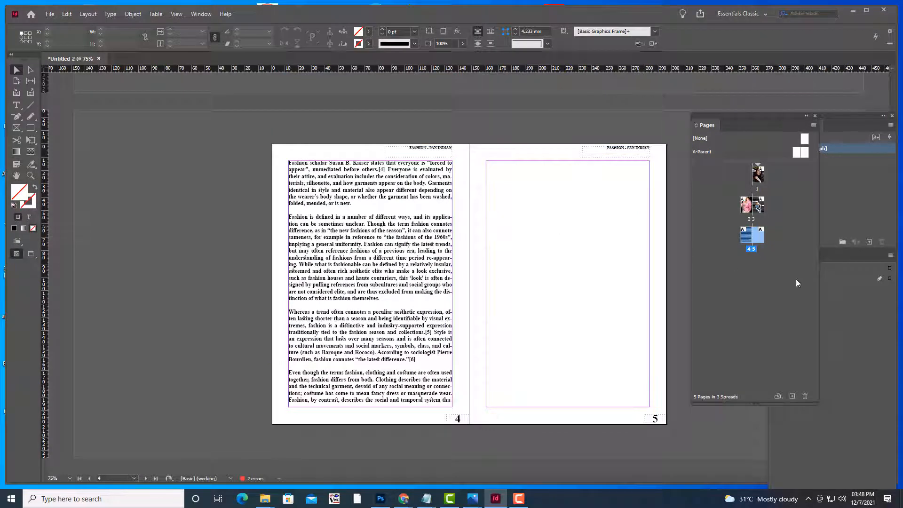
{"action": "left_click", "coordinate": [792, 396]}
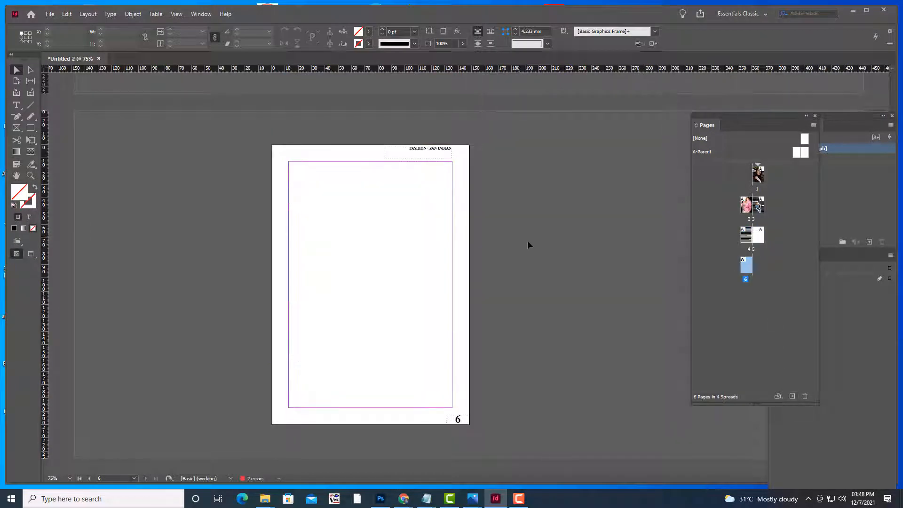
Go to spread 4-5 and delete the text frame on page 4
{"action": "scroll", "coordinate": [527, 240], "scroll_direction": "up", "scroll_amount": 5}
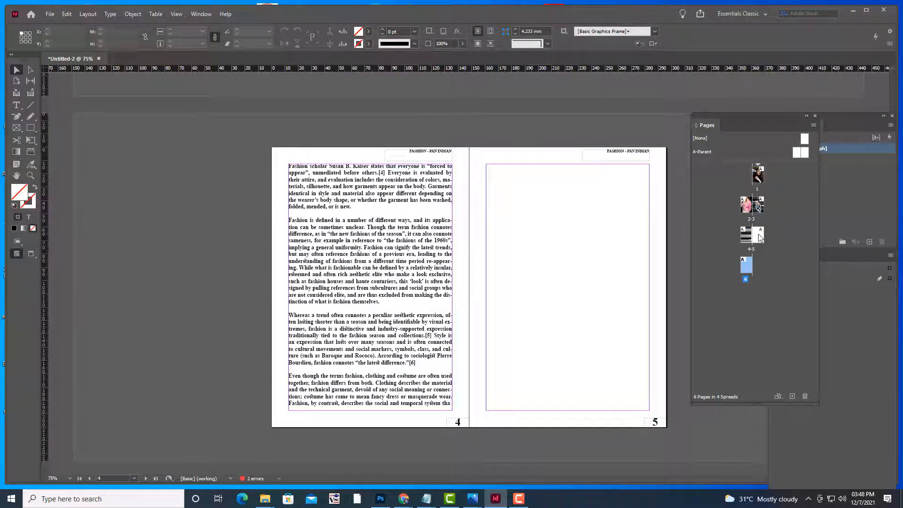
{"action": "left_click", "coordinate": [757, 235]}
{"action": "scroll", "coordinate": [432, 247], "scroll_direction": "up", "scroll_amount": 2}
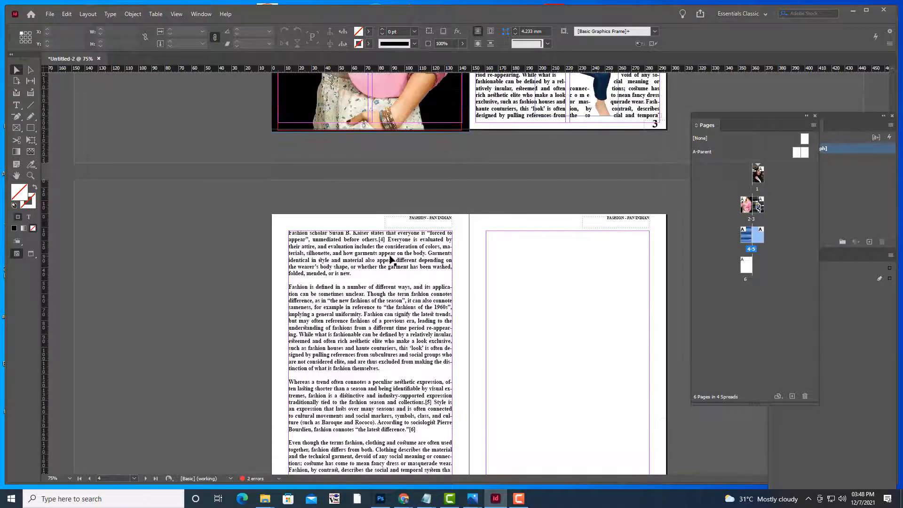
{"action": "left_click", "coordinate": [391, 260]}
{"action": "scroll", "coordinate": [425, 238], "scroll_direction": "down", "scroll_amount": 2}
{"action": "key", "text": "Delete"}
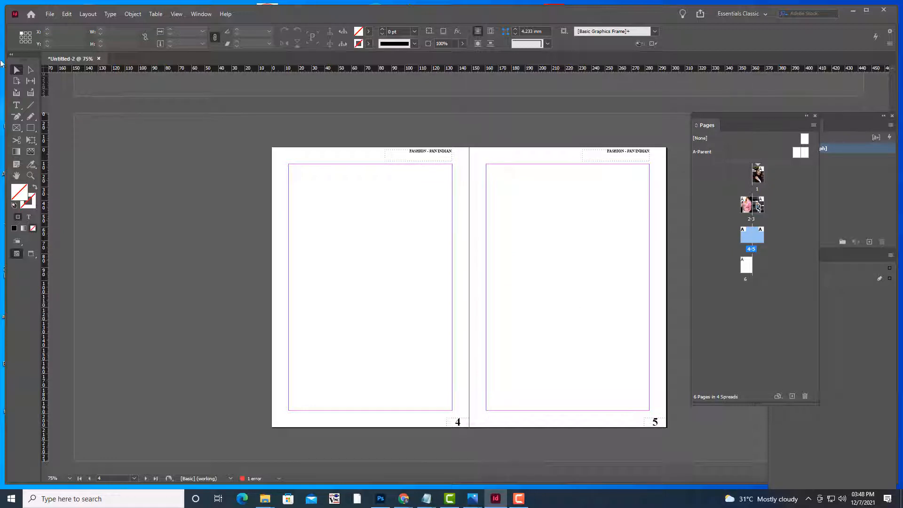
Move the Pages panel aside and make Layer 1 the active layer
{"action": "left_click_drag", "start_coordinate": [741, 109], "coordinate": [653, 112]}
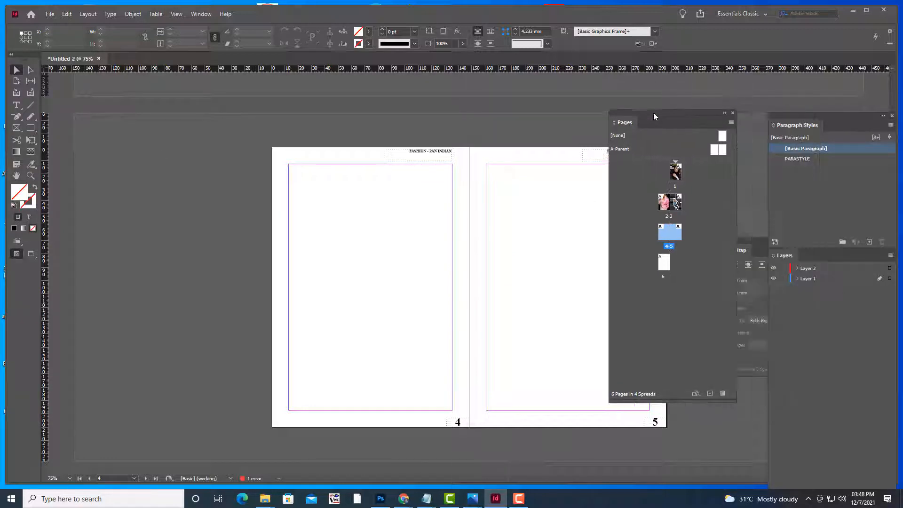
{"action": "left_click", "coordinate": [820, 281]}
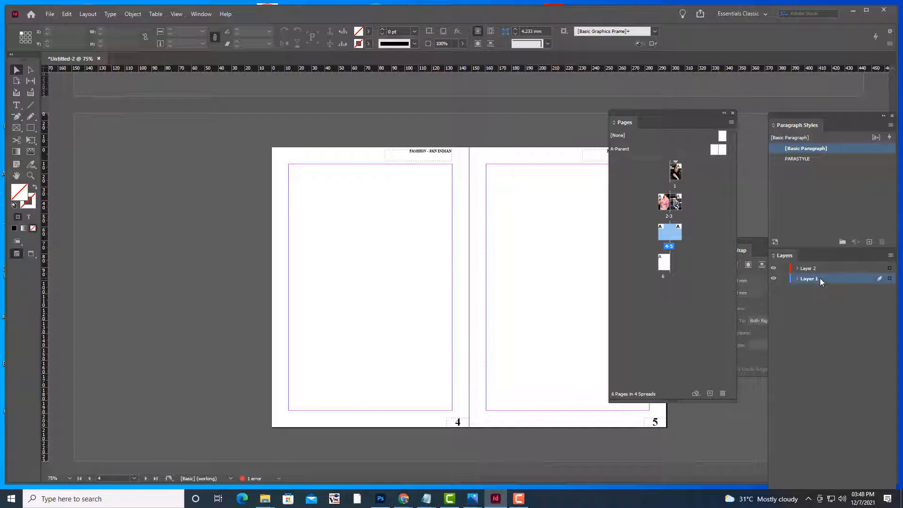
{"action": "left_click", "coordinate": [16, 128]}
{"action": "left_click", "coordinate": [17, 70]}
Frame spread 4-5 at 75% zoom and dock the page thumbnails off the spread
{"action": "key", "text": "ctrl+equal"}
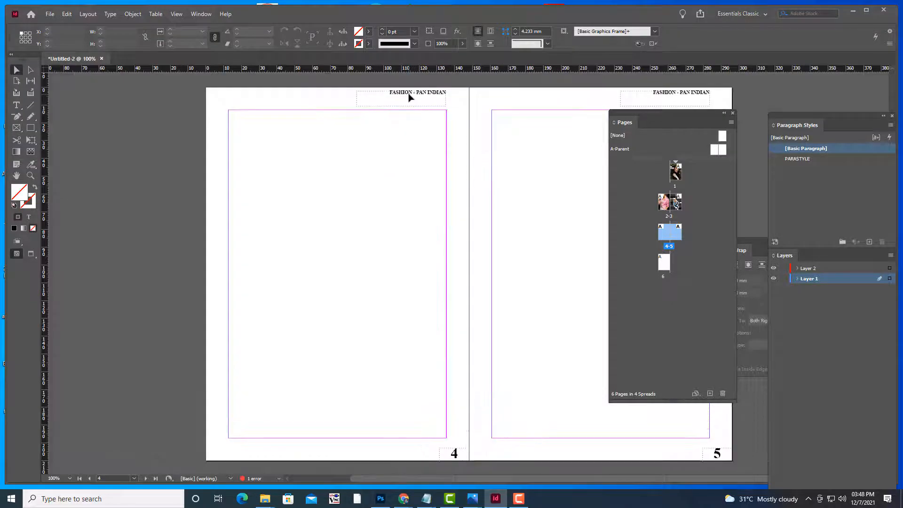
{"action": "scroll", "coordinate": [517, 191], "scroll_direction": "up", "scroll_amount": 3}
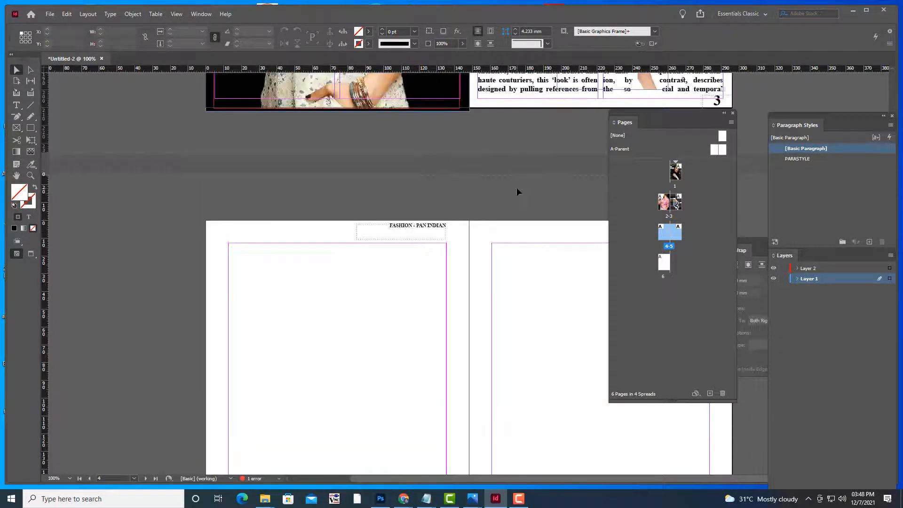
{"action": "key", "text": "ctrl+minus"}
{"action": "key", "text": "ctrl+minus"}
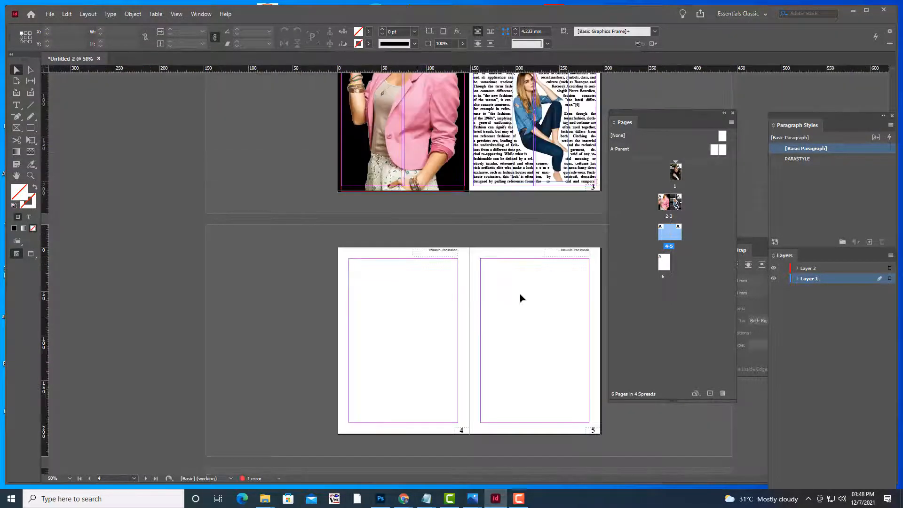
{"action": "key", "text": "ctrl+equal"}
{"action": "key", "text": "space"}
{"action": "left_click_drag", "start_coordinate": [332, 248], "coordinate": [368, 261]}
{"action": "left_click_drag", "start_coordinate": [637, 114], "coordinate": [740, 117]}
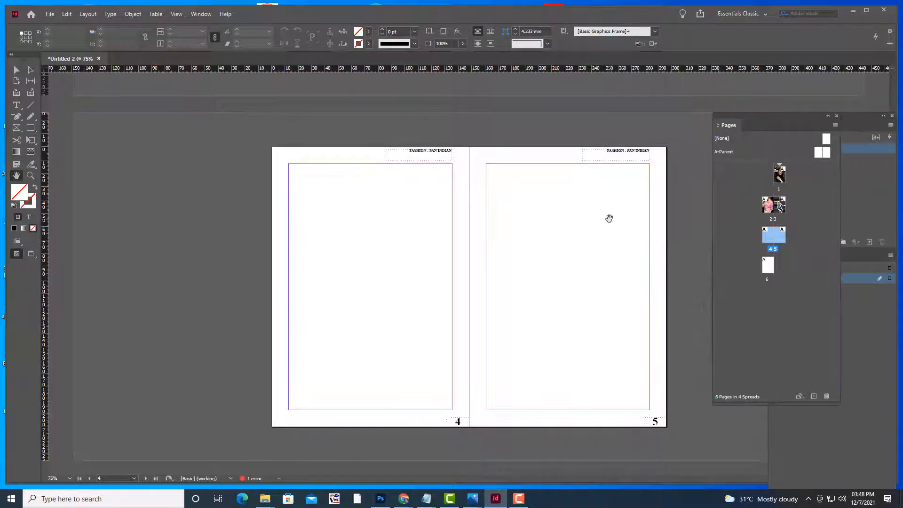
{"action": "key", "text": "shift+p"}
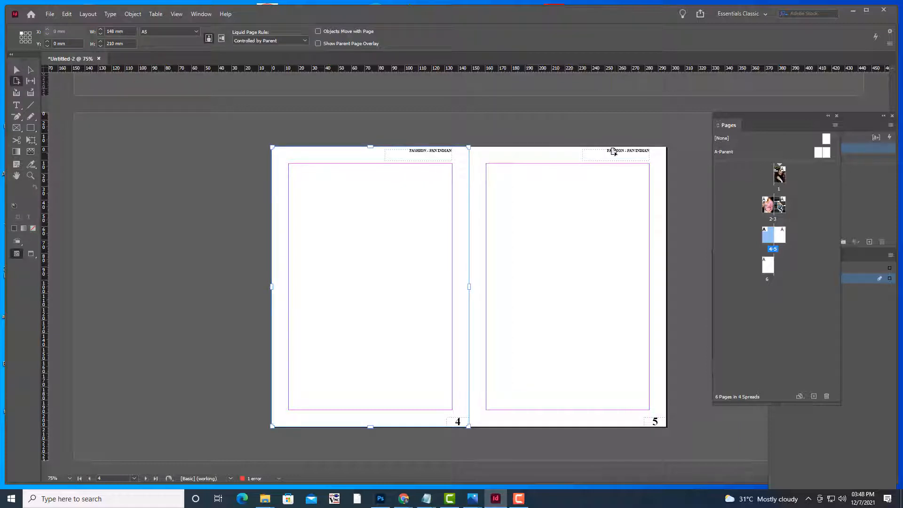
Delete the FASHION - PAN INDIAN header from page 5
{"action": "left_click", "coordinate": [16, 70]}
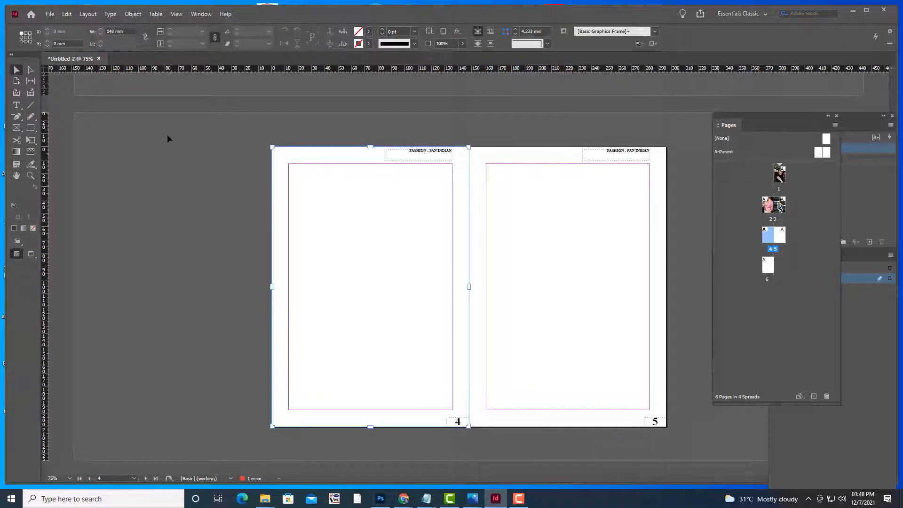
{"action": "left_click", "coordinate": [629, 153]}
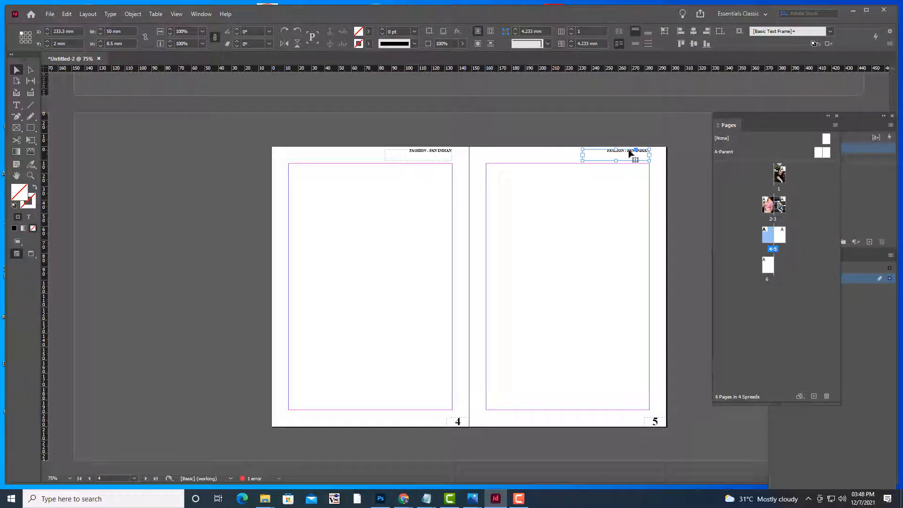
{"action": "key", "text": "Delete"}
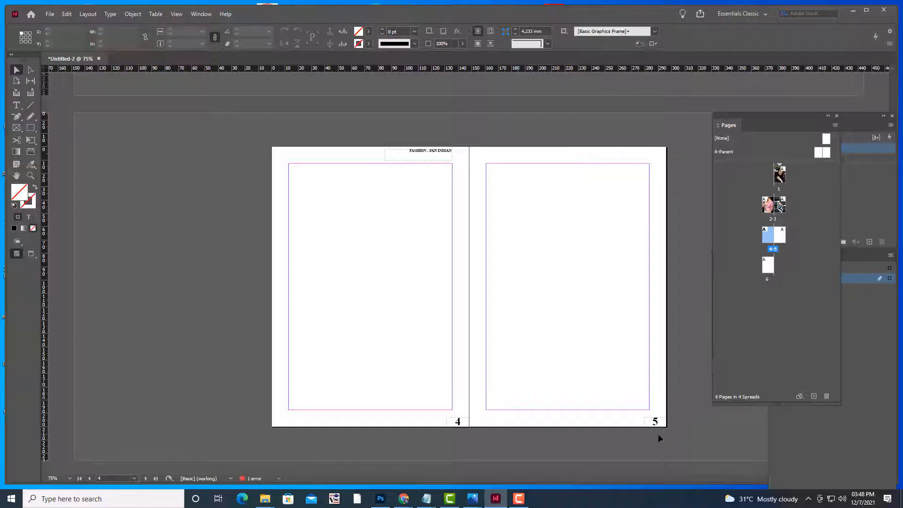
Delete the page number 5 from page 5
{"action": "left_click", "coordinate": [657, 423]}
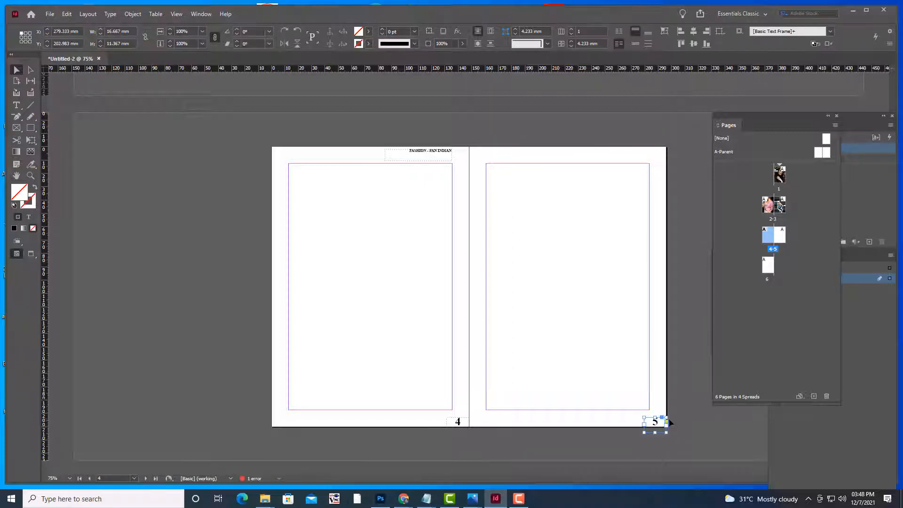
{"action": "key", "text": "Delete"}
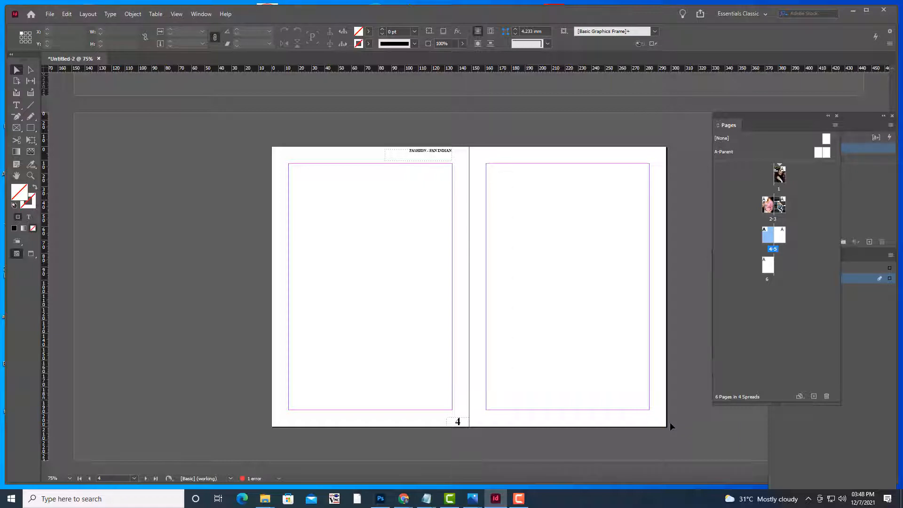
{"action": "scroll", "coordinate": [575, 329], "scroll_direction": "up", "scroll_amount": 4}
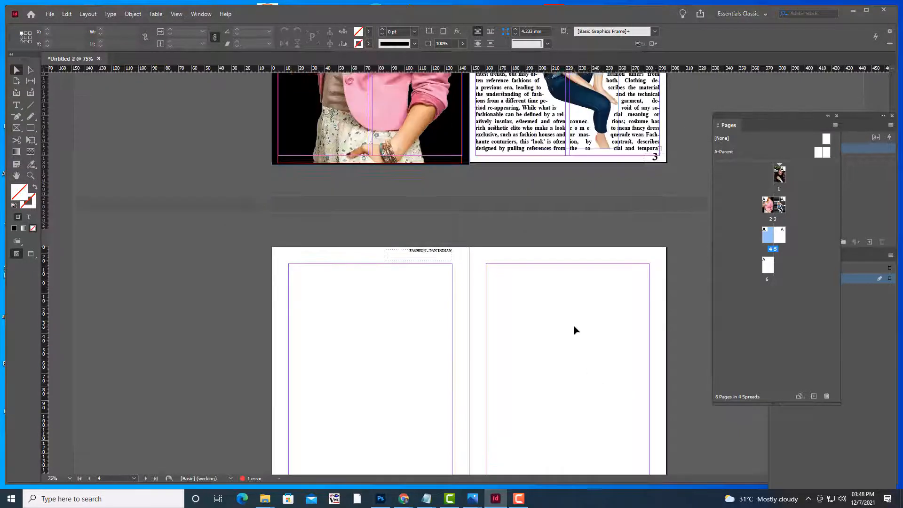
{"action": "scroll", "coordinate": [491, 252], "scroll_direction": "down", "scroll_amount": 7}
{"action": "scroll", "coordinate": [669, 276], "scroll_direction": "up", "scroll_amount": 4}
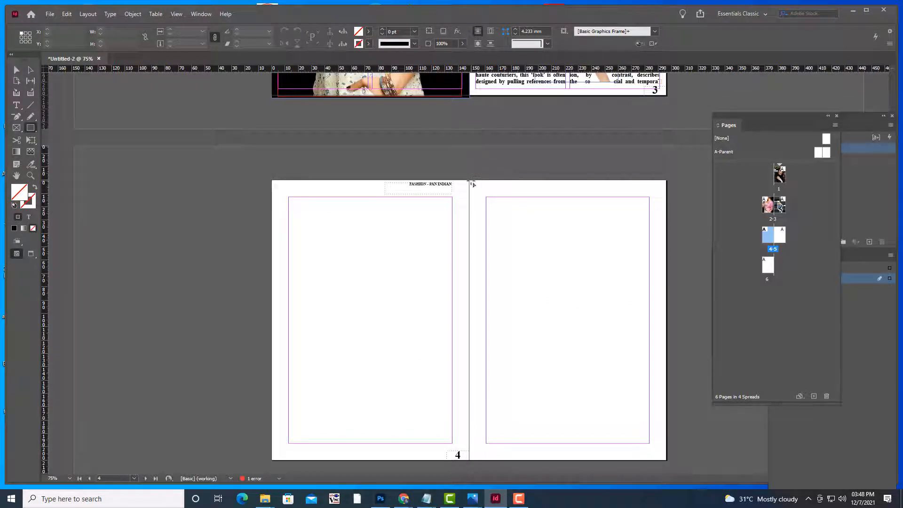
Draw a 148 × 210 mm frame covering all of page 5
{"action": "left_click_drag", "start_coordinate": [469, 179], "coordinate": [668, 462]}
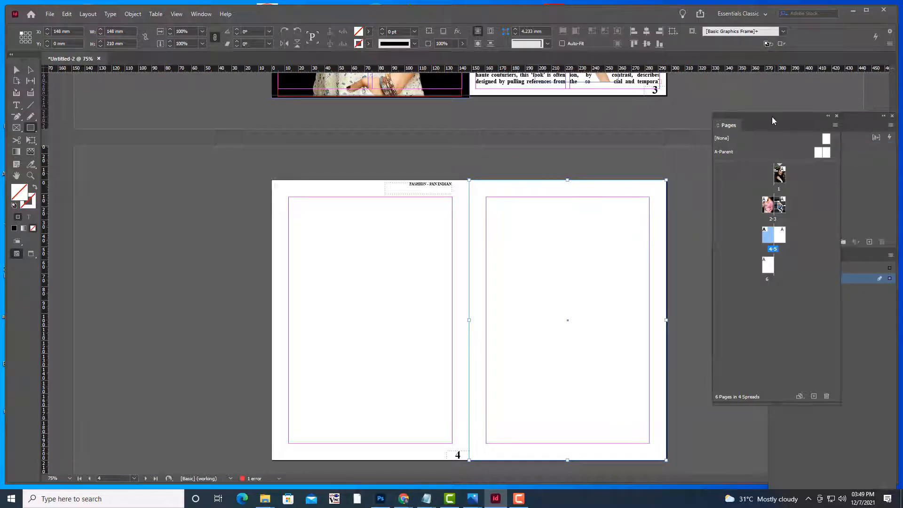
{"action": "left_click_drag", "start_coordinate": [772, 121], "coordinate": [672, 246]}
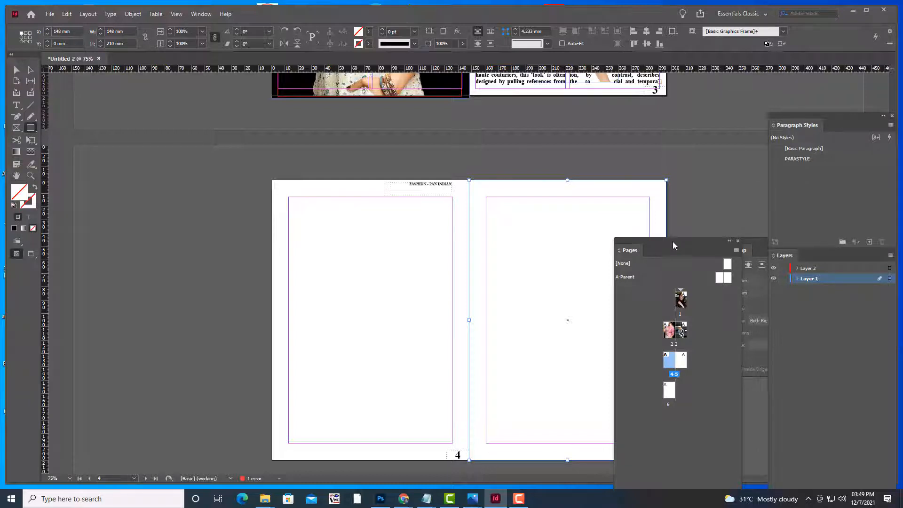
{"action": "left_click_drag", "start_coordinate": [672, 241], "coordinate": [713, 180]}
Fill the page 5 frame with [Black] and preview the spread without guides
{"action": "left_click", "coordinate": [369, 31]}
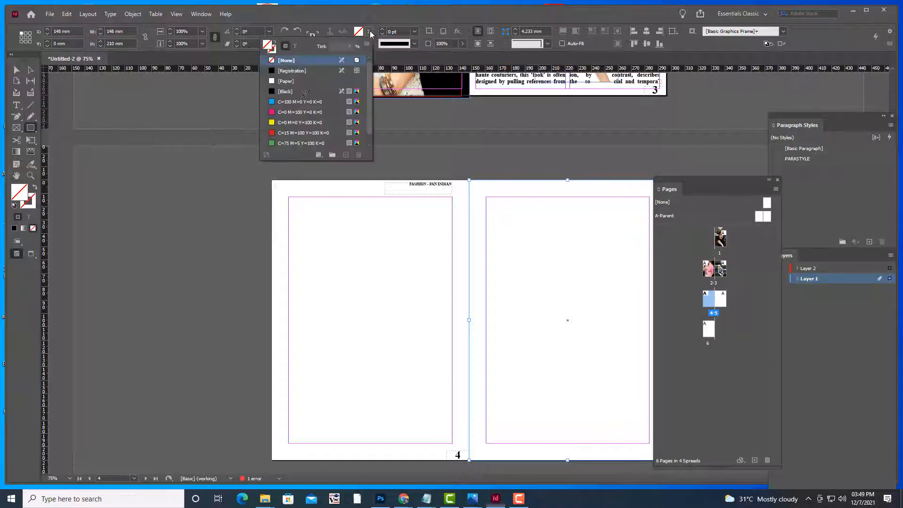
{"action": "left_click", "coordinate": [274, 93]}
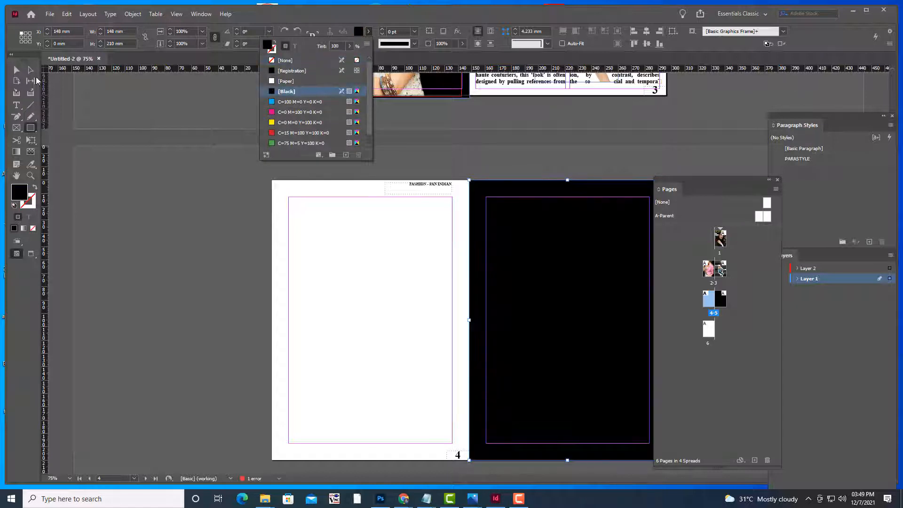
{"action": "left_click", "coordinate": [17, 69]}
{"action": "left_click", "coordinate": [216, 227]}
{"action": "key", "text": "w"}
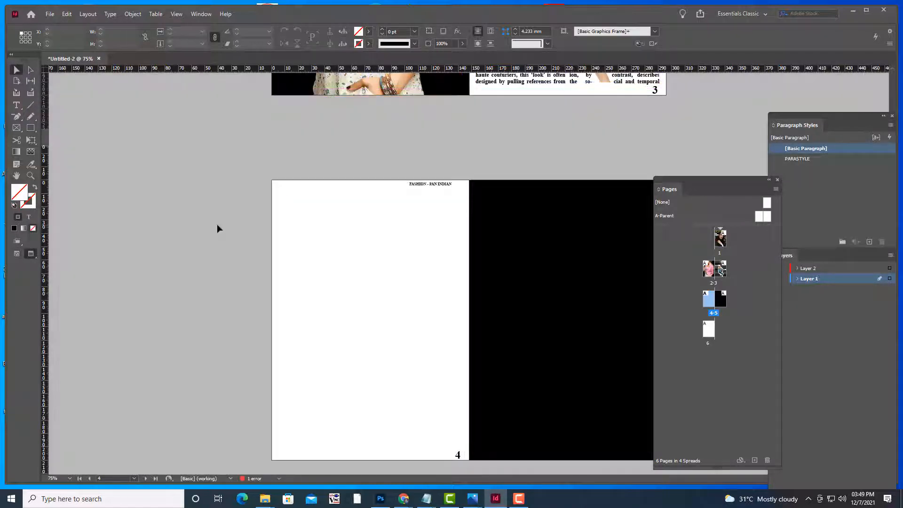
{"action": "key", "text": "w"}
{"action": "left_click", "coordinate": [16, 127]}
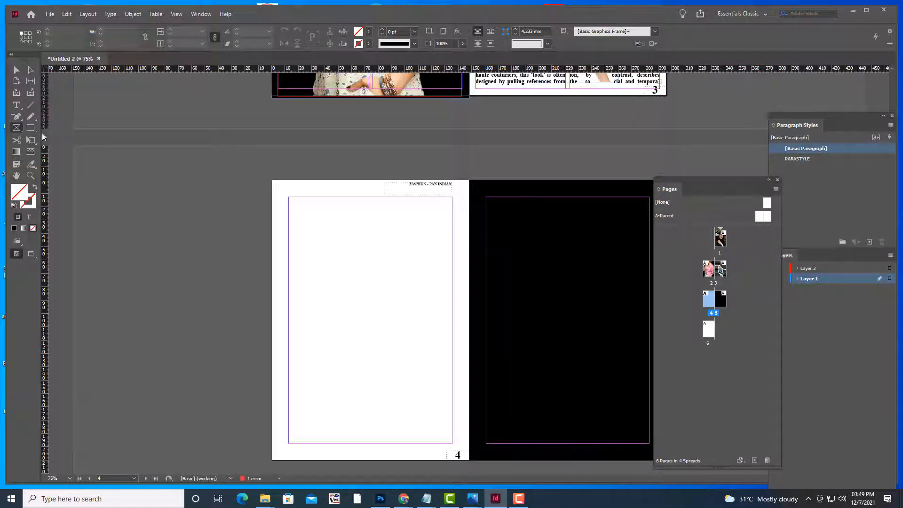
Place FASHION3.psd in a frame inside page 5's margins and fill the frame proportionally
{"action": "left_click_drag", "start_coordinate": [674, 179], "coordinate": [729, 170]}
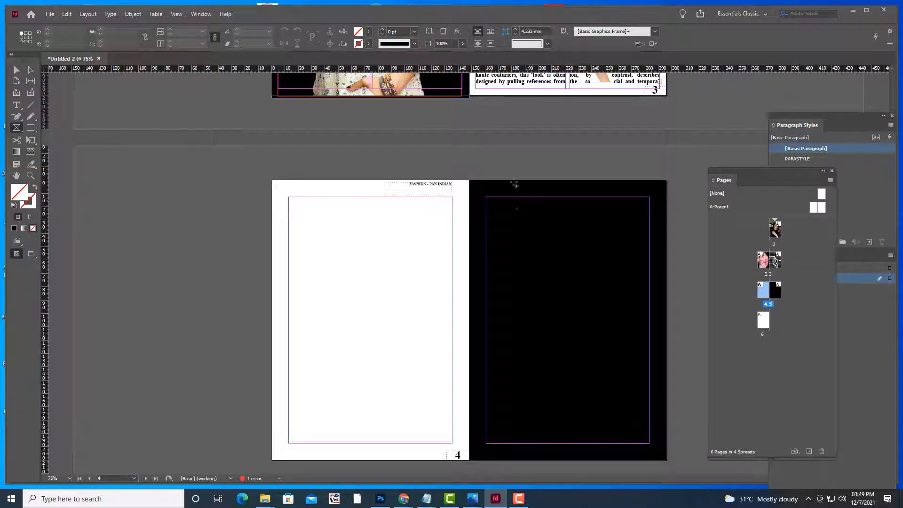
{"action": "left_click_drag", "start_coordinate": [504, 197], "coordinate": [651, 445]}
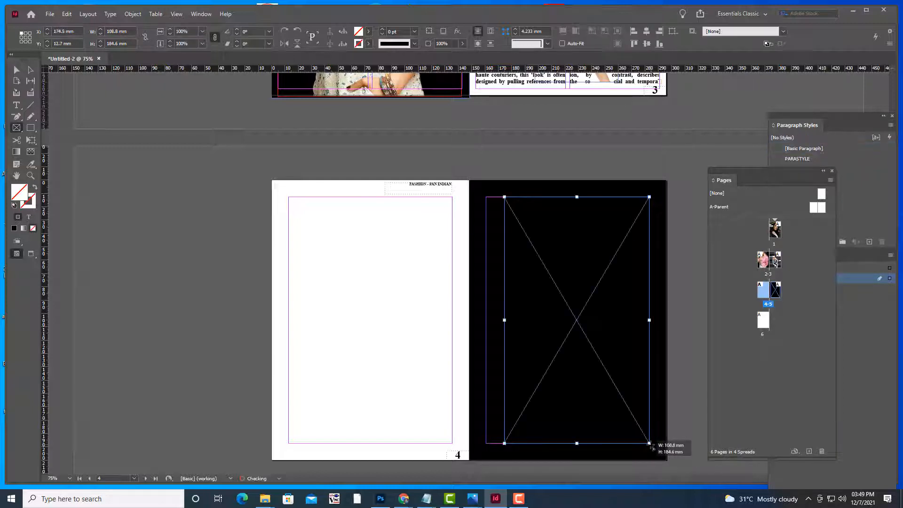
{"action": "key", "text": "ctrl+d"}
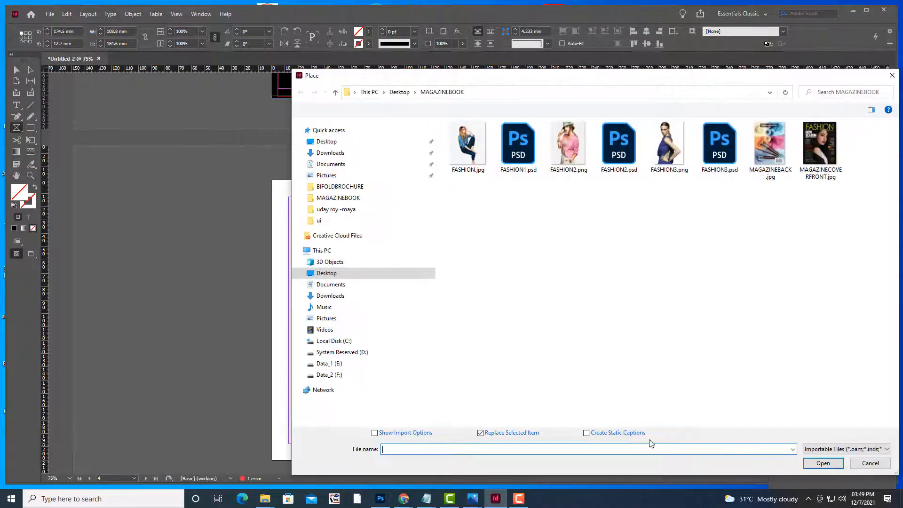
{"action": "left_click", "coordinate": [718, 160]}
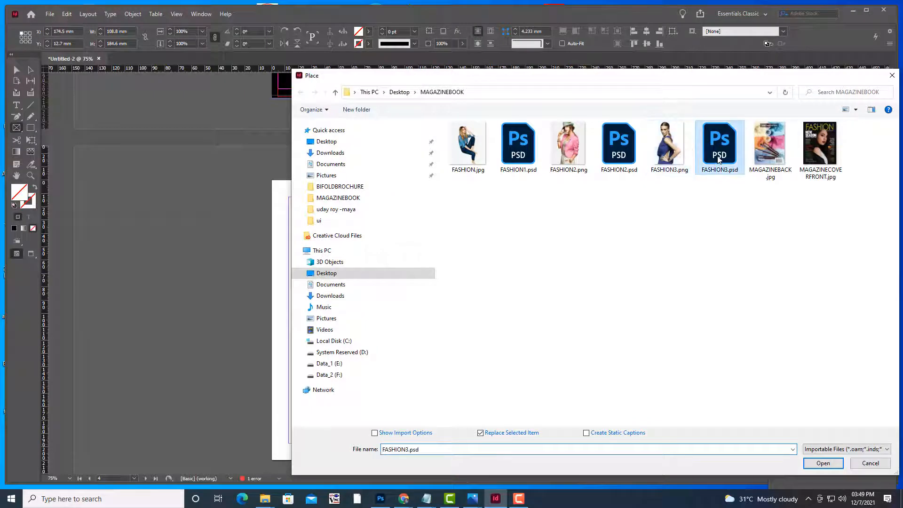
{"action": "left_click", "coordinate": [821, 463]}
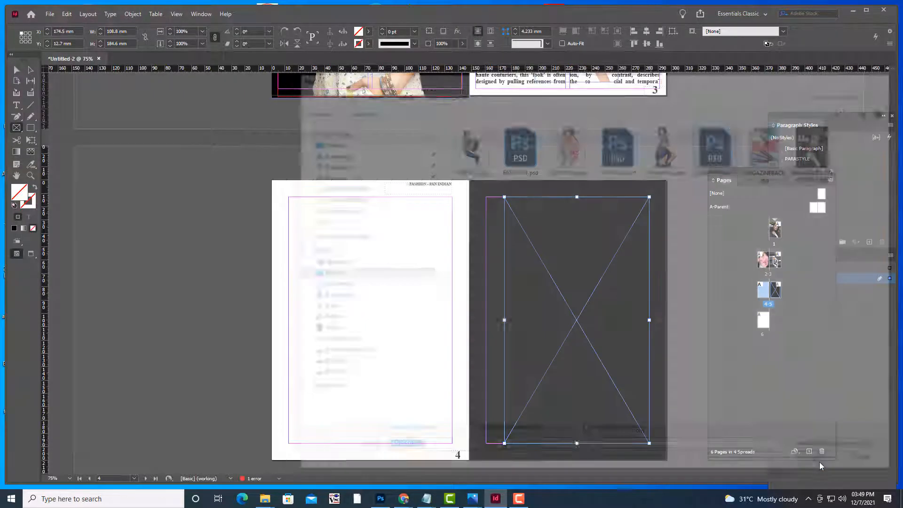
{"action": "right_click", "coordinate": [580, 232]}
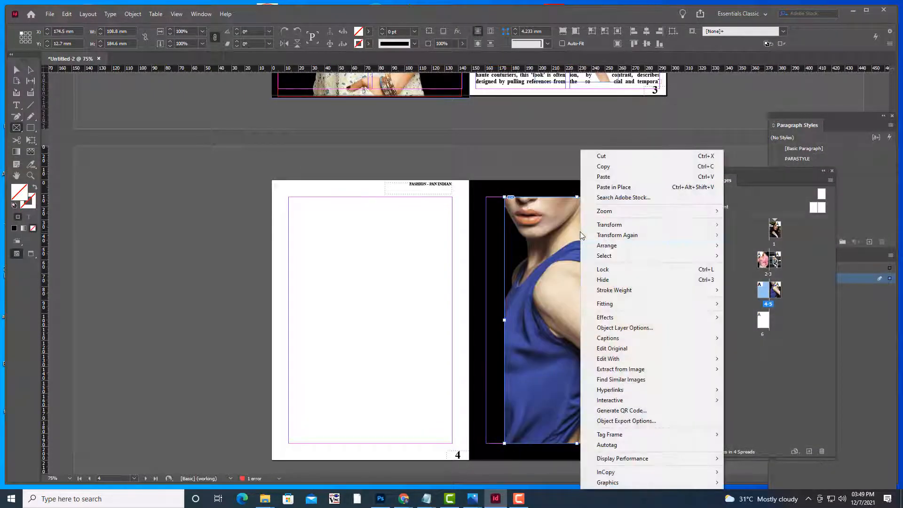
{"action": "mouse_move", "coordinate": [669, 307]}
{"action": "left_click", "coordinate": [748, 309]}
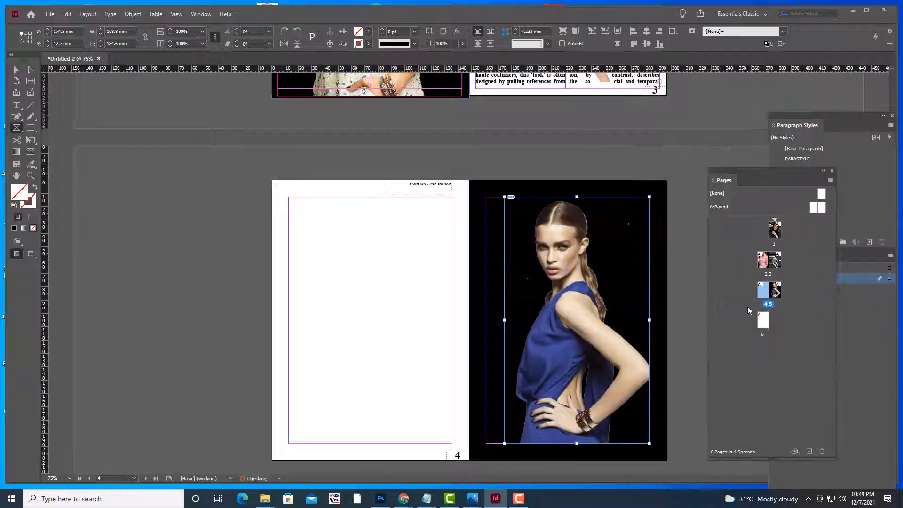
Enlarge the blue-dress image toward page 5's top-right corner and preview the spread without guides
{"action": "left_click", "coordinate": [16, 69]}
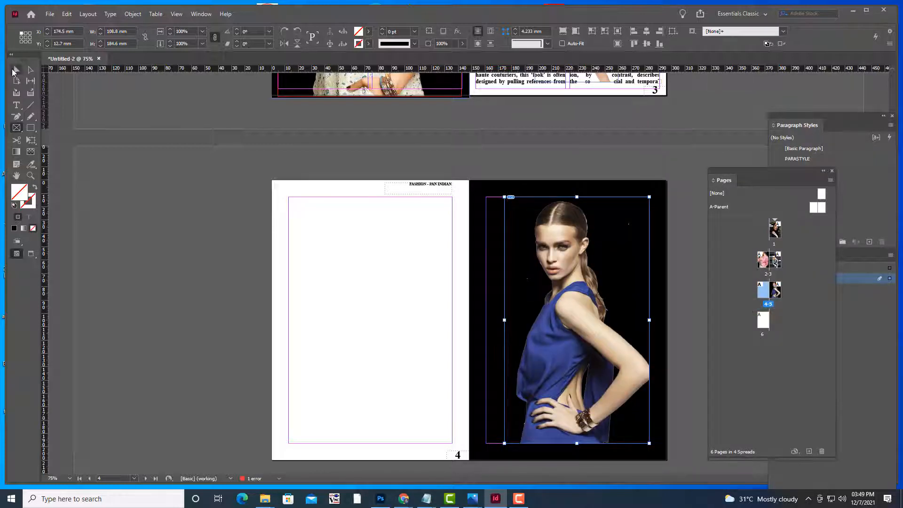
{"action": "key", "text": "w"}
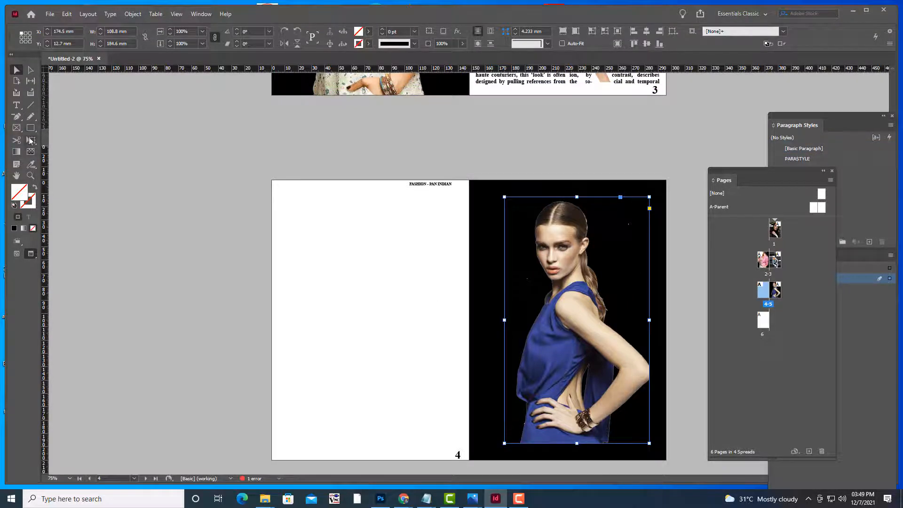
{"action": "left_click", "coordinate": [31, 140]}
{"action": "left_click_drag", "start_coordinate": [651, 195], "coordinate": [665, 183]}
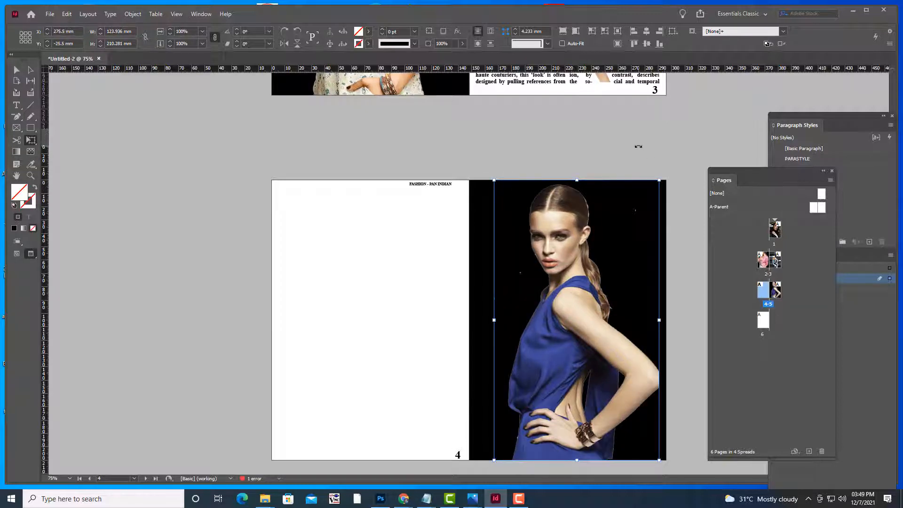
{"action": "key", "text": "w"}
{"action": "left_click", "coordinate": [16, 70]}
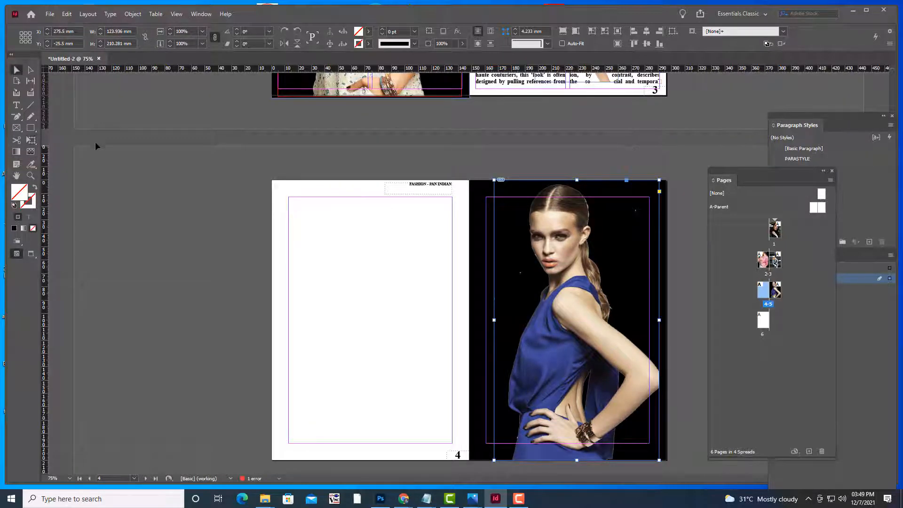
{"action": "left_click", "coordinate": [95, 142]}
{"action": "key", "text": "w"}
{"action": "scroll", "coordinate": [344, 215], "scroll_direction": "up", "scroll_amount": 9}
{"action": "scroll", "coordinate": [343, 213], "scroll_direction": "up", "scroll_amount": 8}
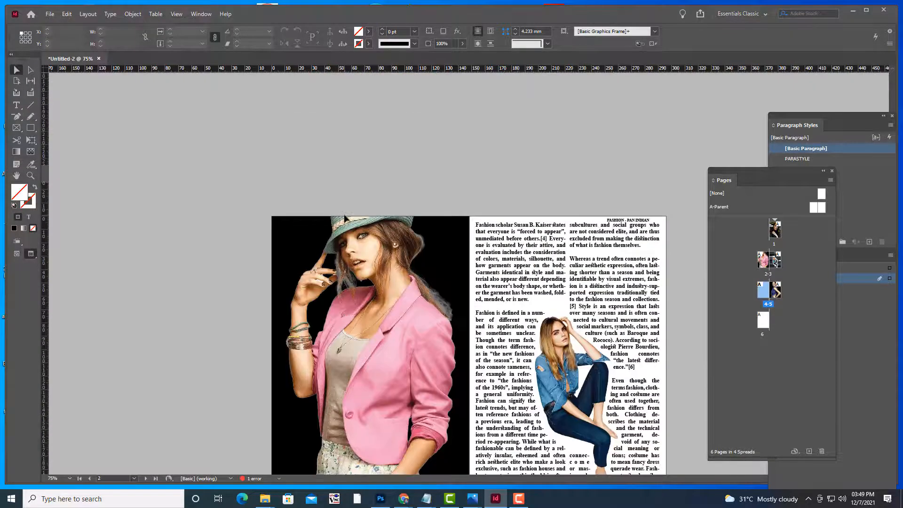
{"action": "scroll", "coordinate": [345, 215], "scroll_direction": "down", "scroll_amount": 15}
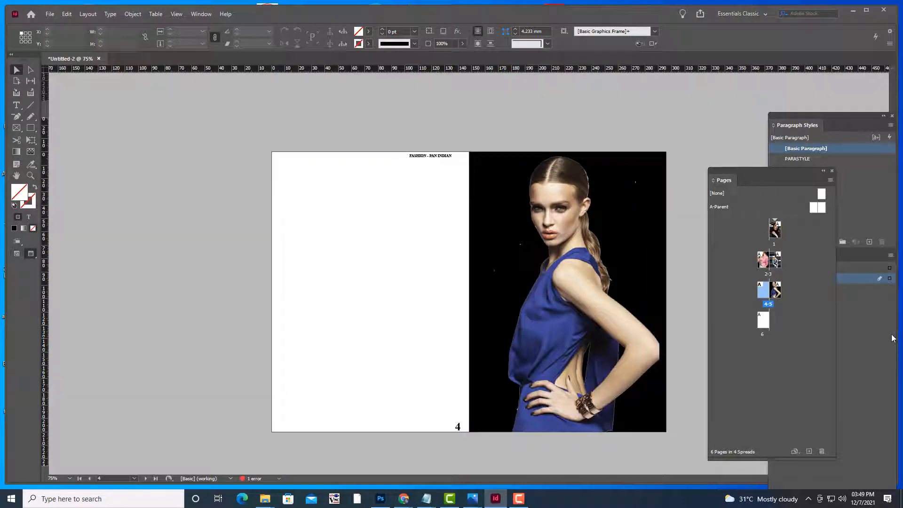
{"action": "key", "text": "w"}
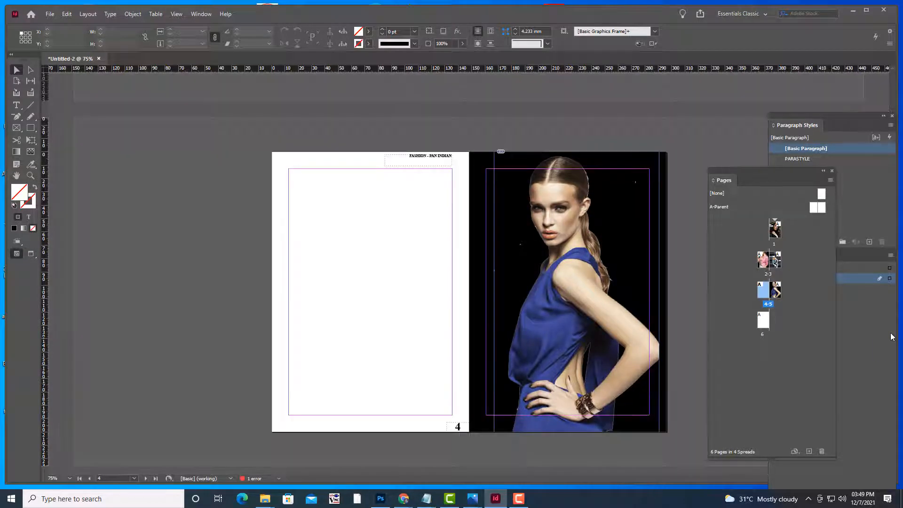
{"action": "key", "text": "w"}
{"action": "key", "text": "w"}
Jump to page 4 and zoom in on the pages 4–5 spread
{"action": "left_click", "coordinate": [795, 306]}
{"action": "double_click", "coordinate": [764, 293]}
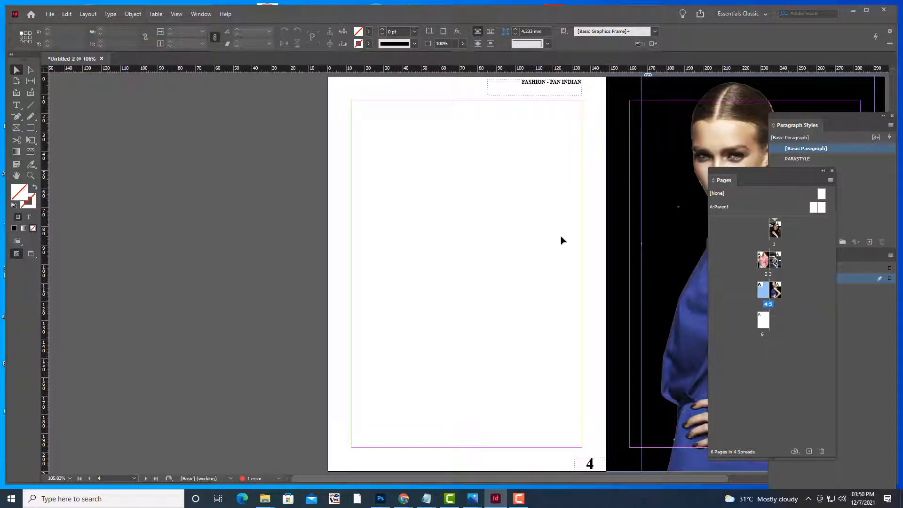
{"action": "key", "text": "ctrl+minus"}
{"action": "key", "text": "ctrl+minus"}
{"action": "key", "text": "ctrl+minus"}
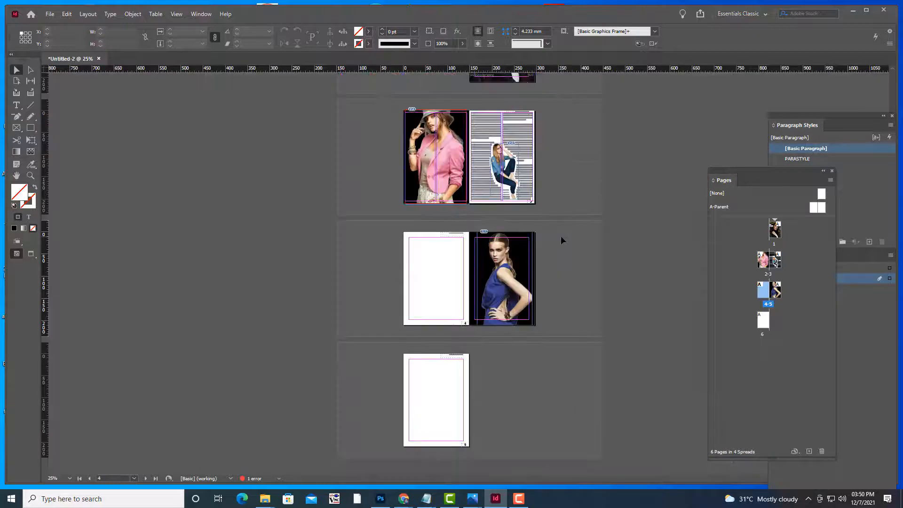
{"action": "key", "text": "ctrl+equal"}
{"action": "key", "text": "ctrl+equal"}
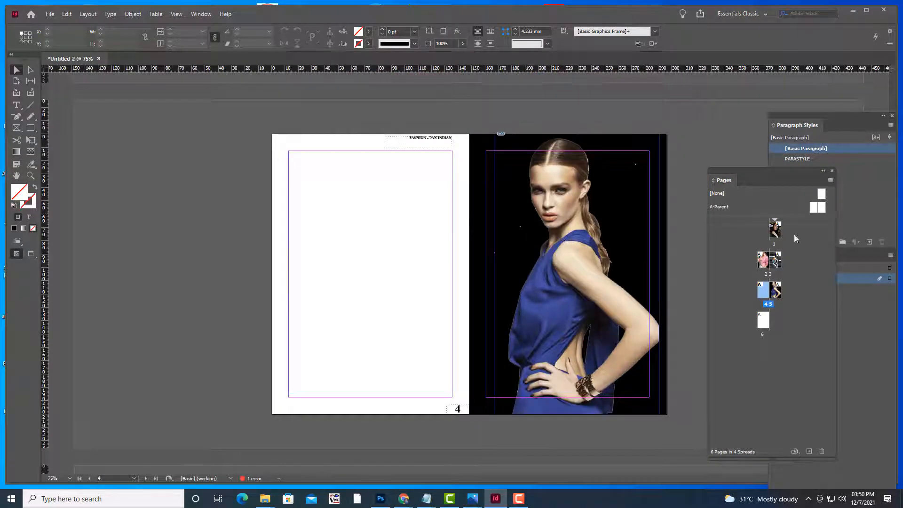
Give page 4 5 mm margins on all sides, 2 columns and a 3 mm gutter
{"action": "left_click", "coordinate": [88, 14]}
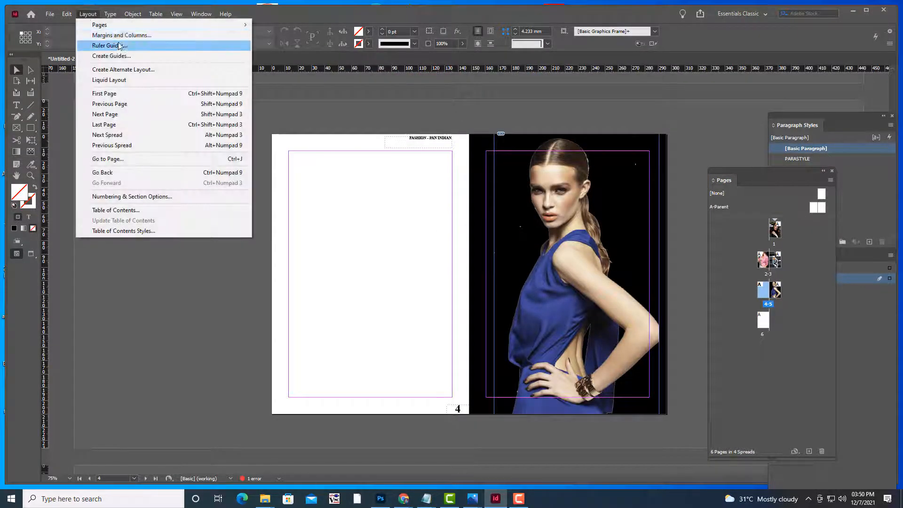
{"action": "left_click", "coordinate": [108, 35]}
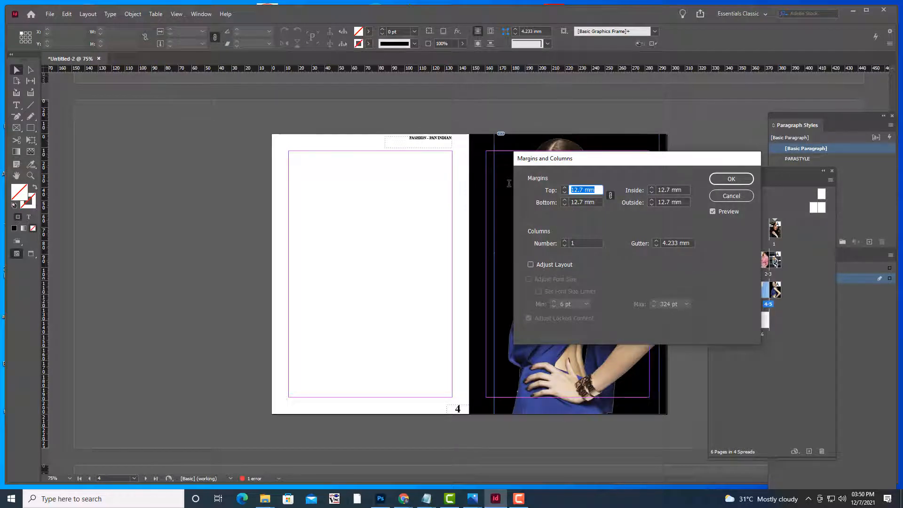
{"action": "type", "text": "5"}
{"action": "left_click", "coordinate": [600, 202]}
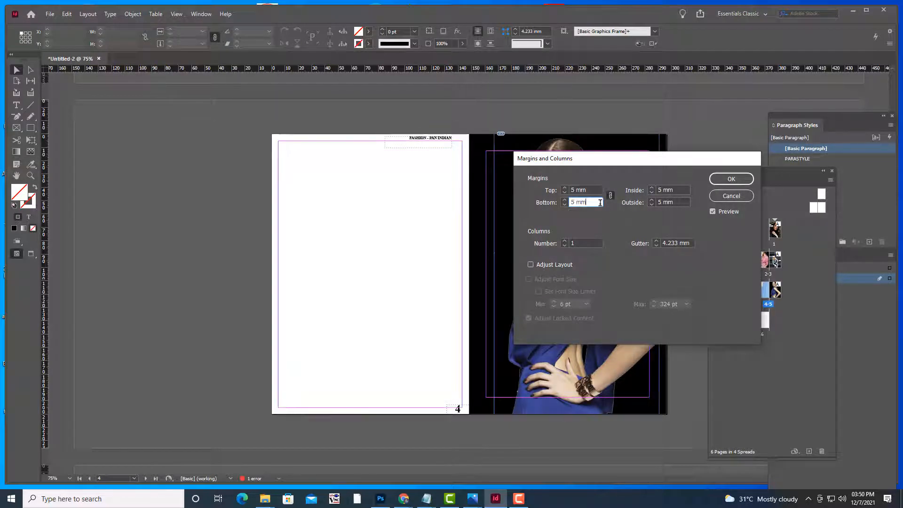
{"action": "left_click", "coordinate": [565, 242]}
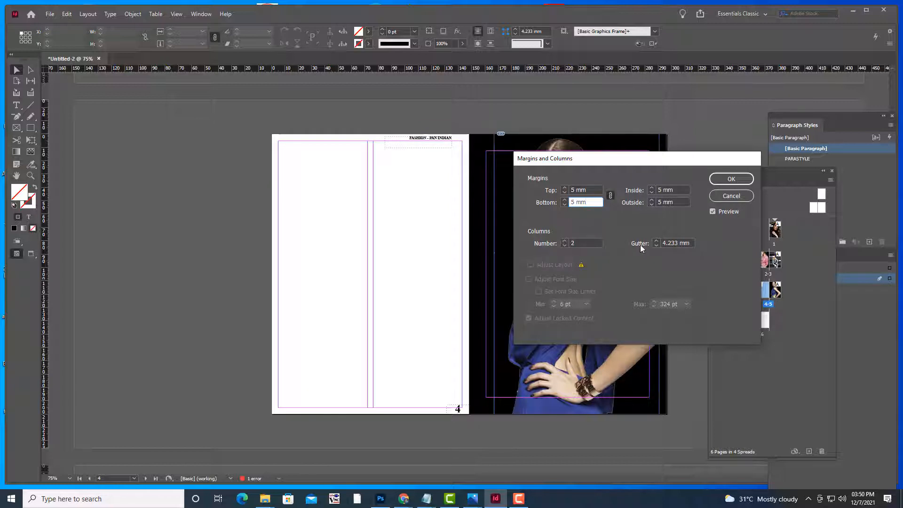
{"action": "left_click", "coordinate": [691, 243]}
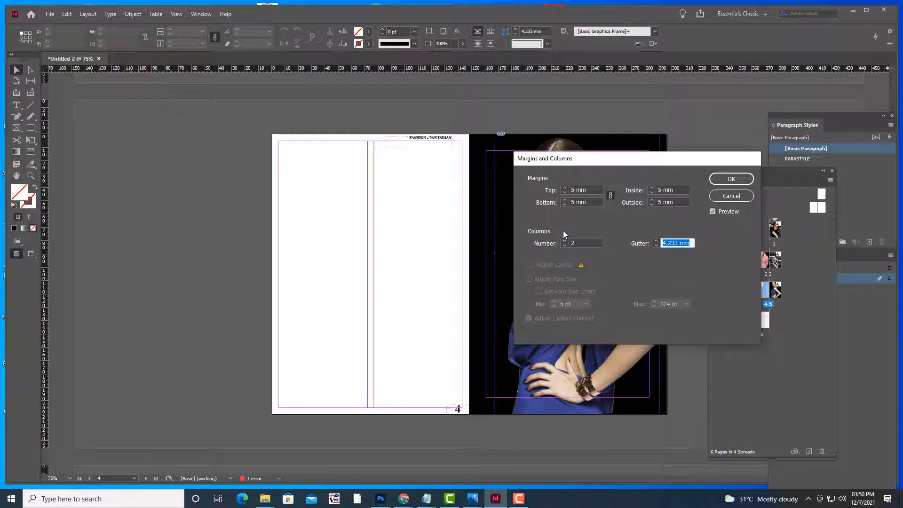
{"action": "type", "text": "3"}
{"action": "left_click", "coordinate": [739, 179]}
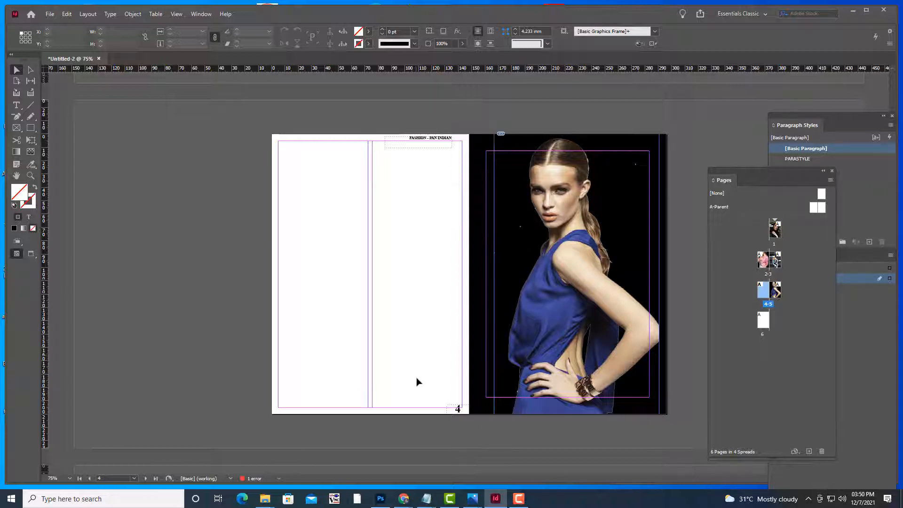
{"action": "left_click", "coordinate": [427, 494]}
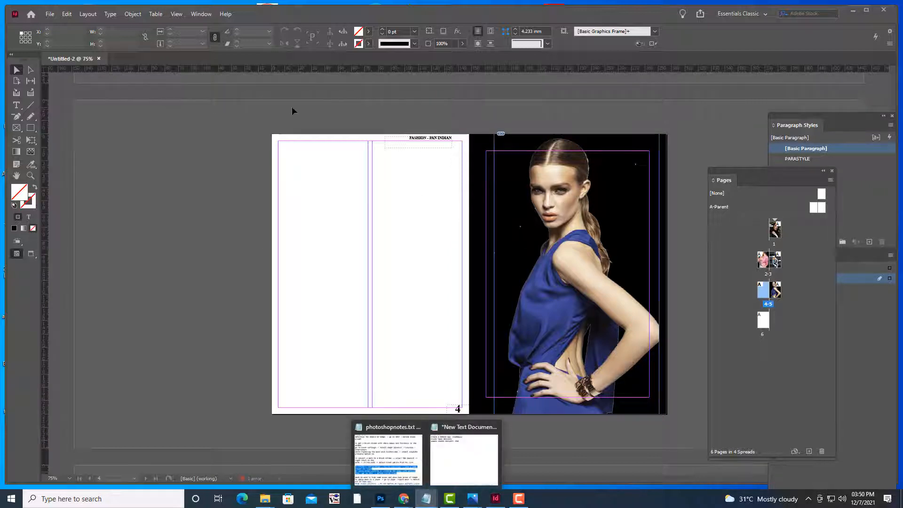
Paste the fashion article into a left-column text frame on page 4 and thread it into the right column
{"action": "left_click", "coordinate": [307, 100]}
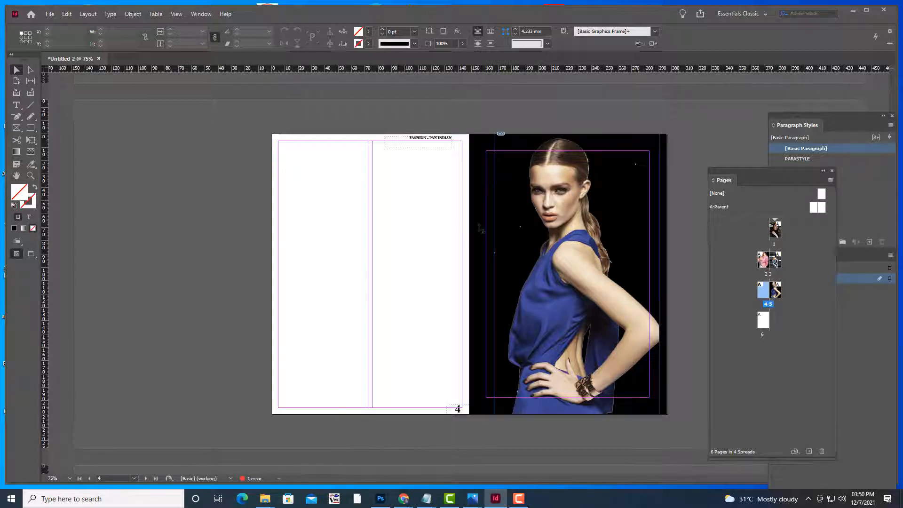
{"action": "left_click", "coordinate": [17, 104]}
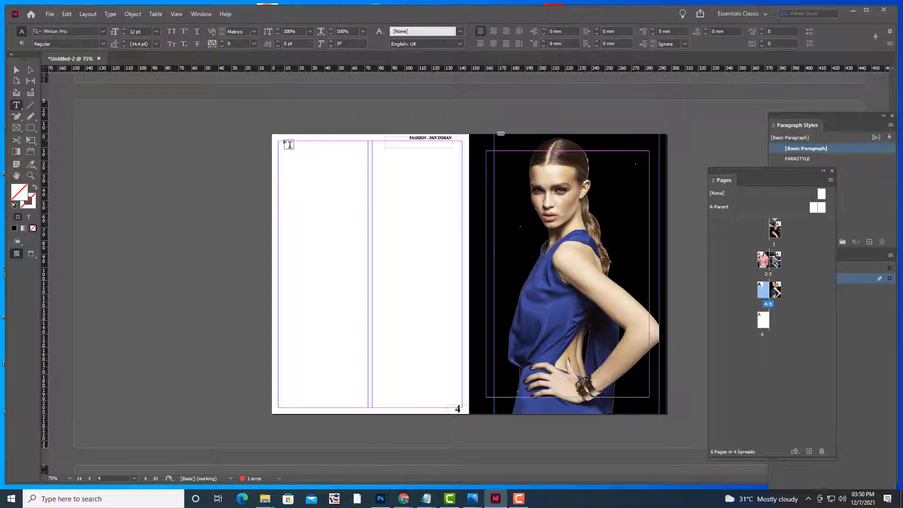
{"action": "left_click_drag", "start_coordinate": [284, 145], "coordinate": [367, 408]}
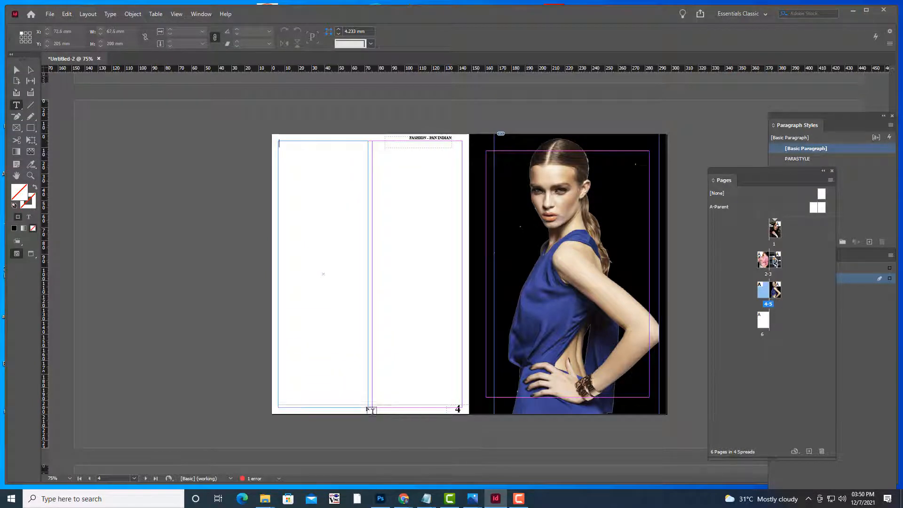
{"action": "key", "text": "ctrl+v"}
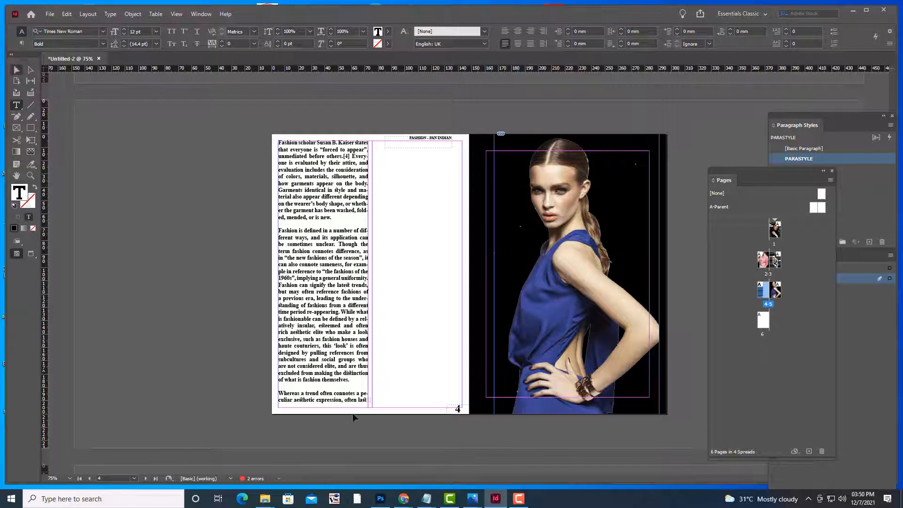
{"action": "key", "text": "Escape"}
{"action": "left_click", "coordinate": [368, 401]}
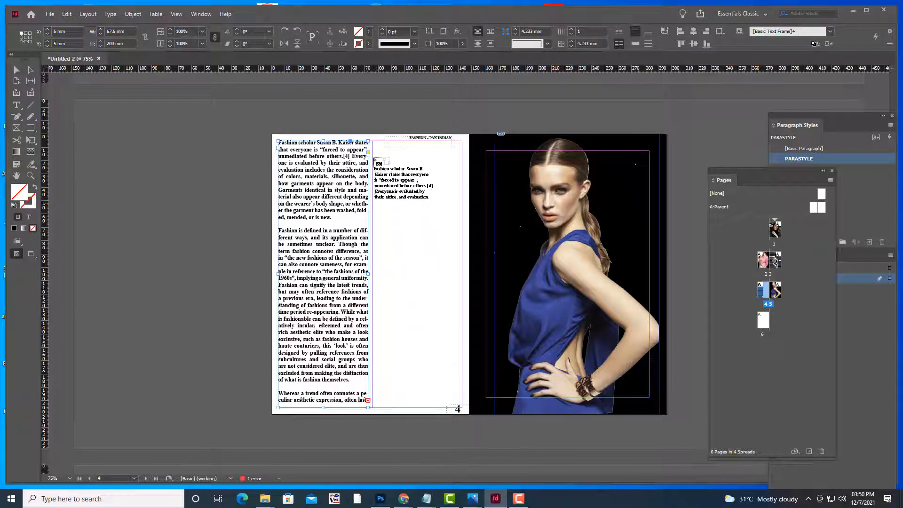
{"action": "left_click_drag", "start_coordinate": [374, 143], "coordinate": [421, 306]}
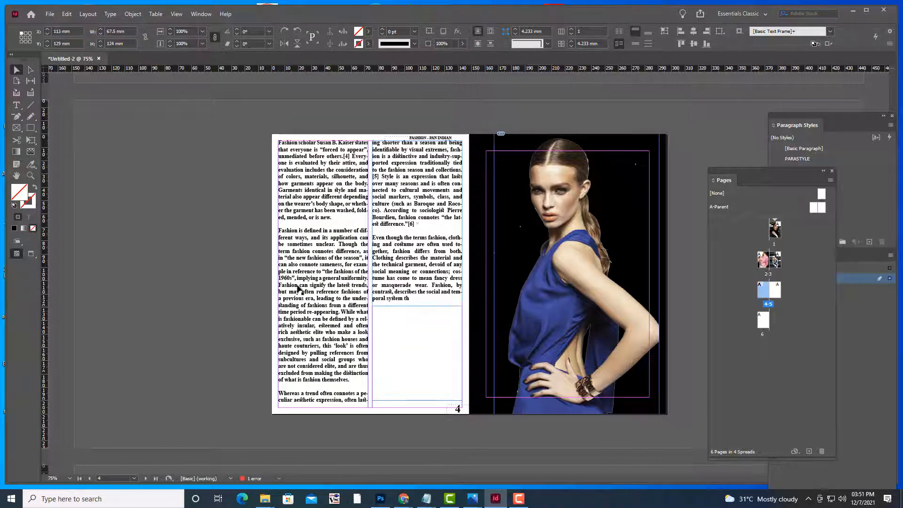
Preview the layout without guides, scrolling back and forth between spreads 2–3 and 4–5
{"action": "key", "text": "w"}
{"action": "left_click", "coordinate": [127, 163]}
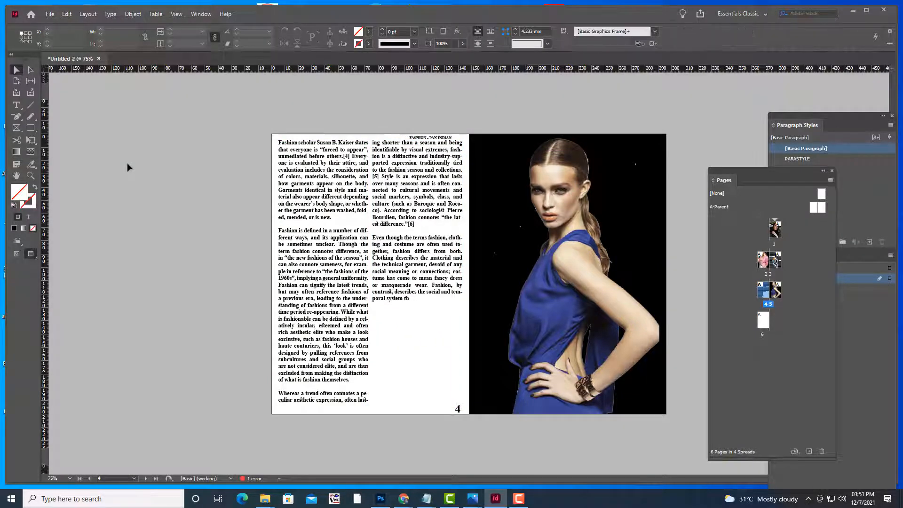
{"action": "scroll", "coordinate": [167, 213], "scroll_direction": "up", "scroll_amount": 5}
{"action": "scroll", "coordinate": [167, 214], "scroll_direction": "up", "scroll_amount": 5}
{"action": "scroll", "coordinate": [167, 214], "scroll_direction": "down", "scroll_amount": 10}
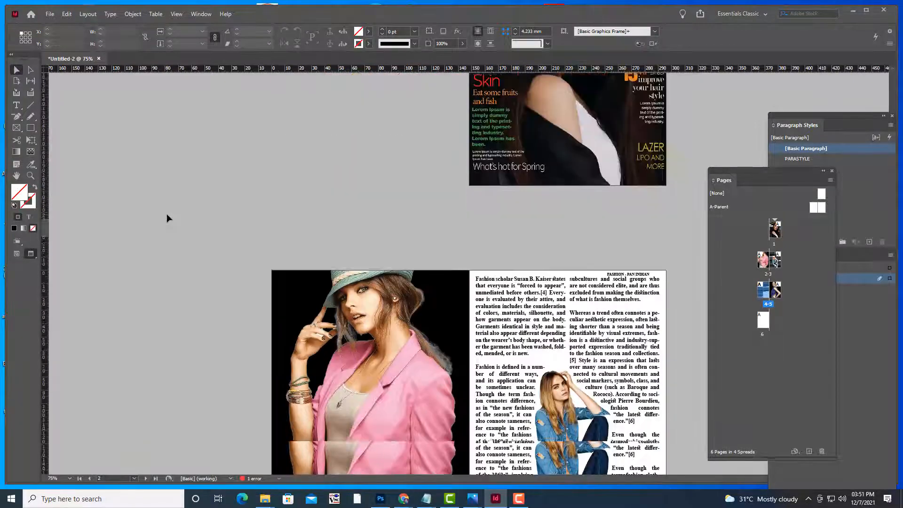
{"action": "scroll", "coordinate": [167, 213], "scroll_direction": "up", "scroll_amount": 3}
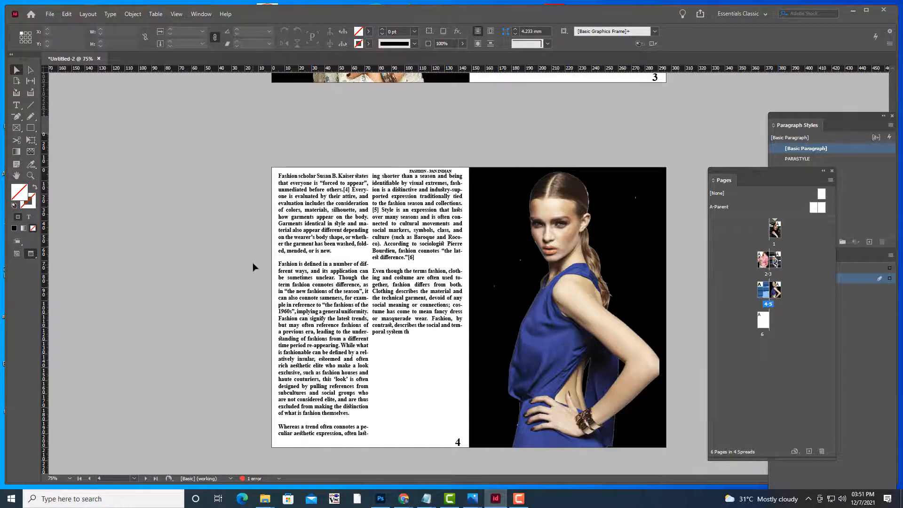
{"action": "scroll", "coordinate": [252, 262], "scroll_direction": "up", "scroll_amount": 5}
{"action": "scroll", "coordinate": [252, 261], "scroll_direction": "up", "scroll_amount": 1}
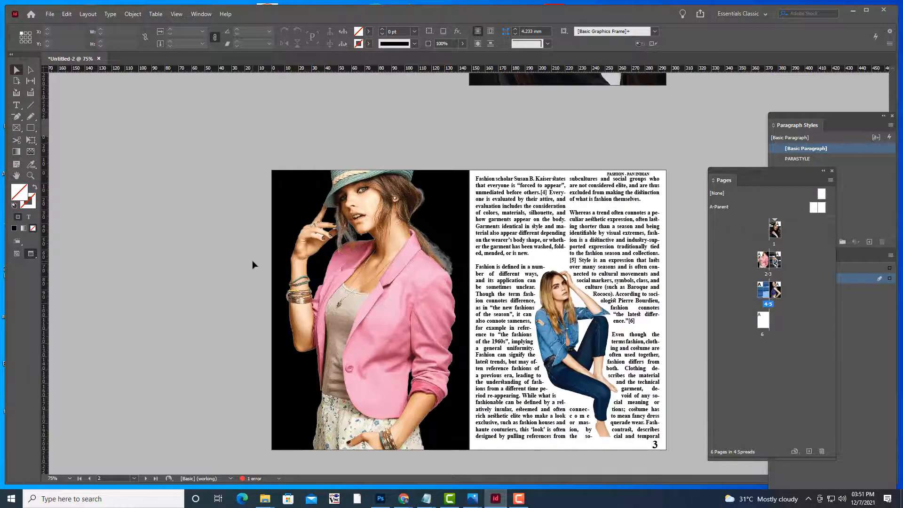
{"action": "scroll", "coordinate": [253, 260], "scroll_direction": "down", "scroll_amount": 5}
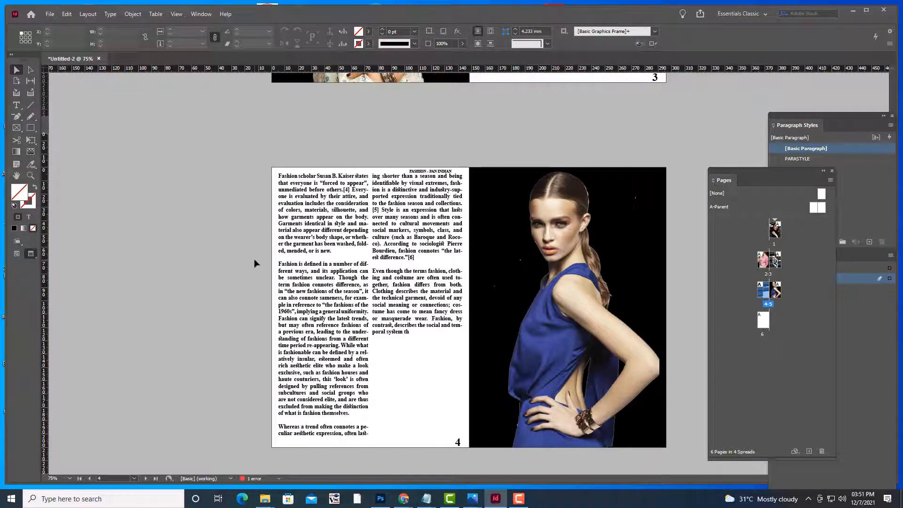
{"action": "scroll", "coordinate": [254, 263], "scroll_direction": "down", "scroll_amount": 2}
{"action": "scroll", "coordinate": [254, 263], "scroll_direction": "up", "scroll_amount": 3}
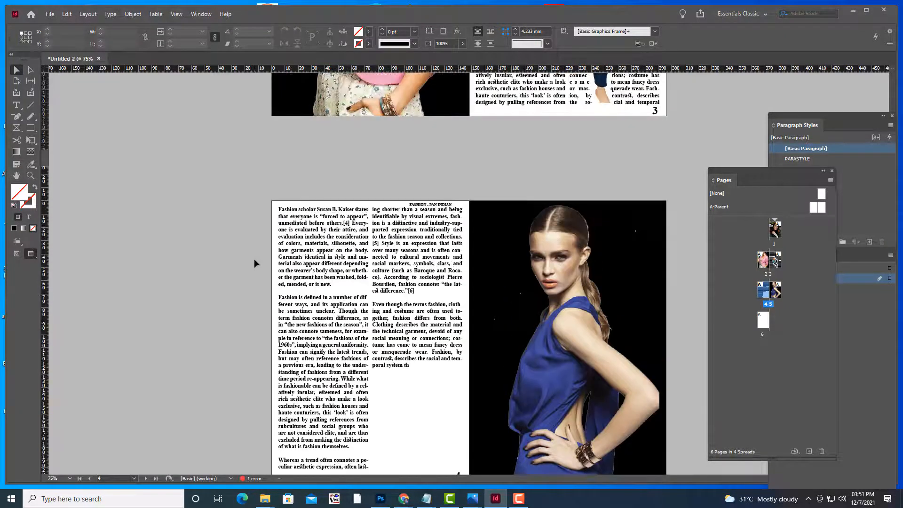
{"action": "scroll", "coordinate": [496, 286], "scroll_direction": "up", "scroll_amount": 6}
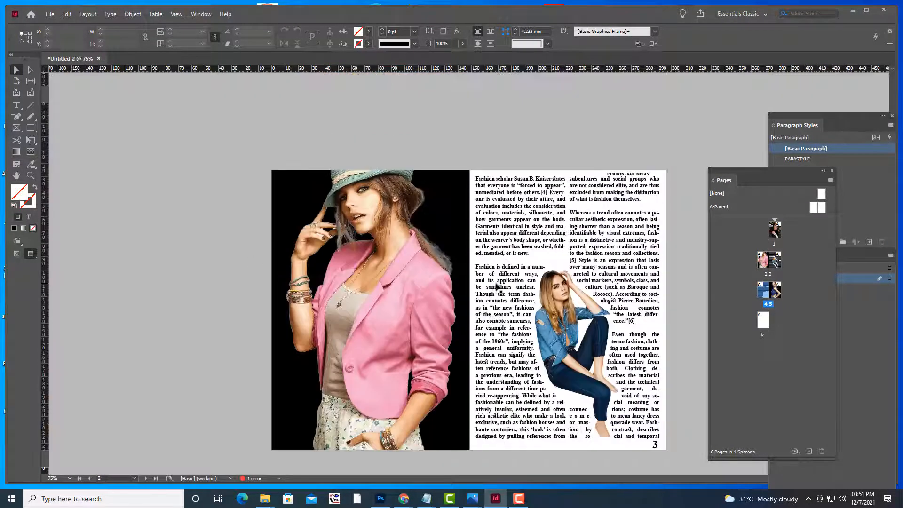
{"action": "scroll", "coordinate": [496, 287], "scroll_direction": "down", "scroll_amount": 6}
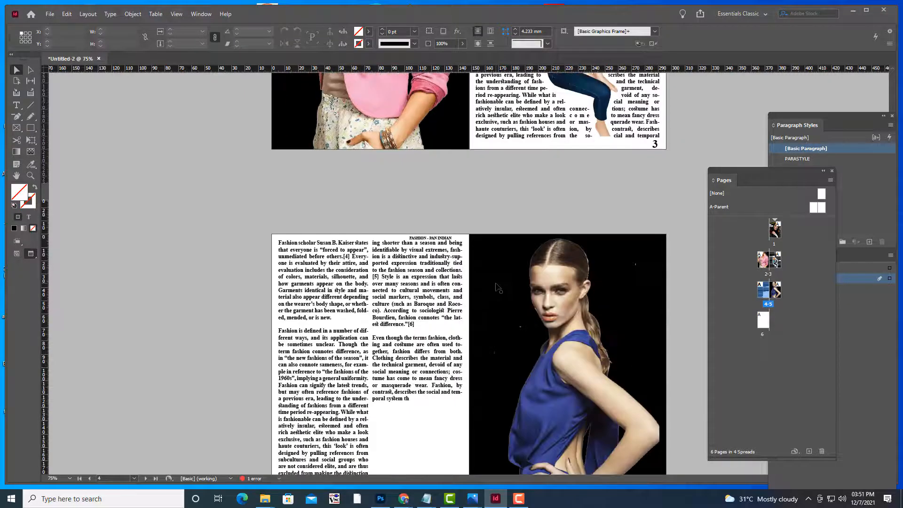
{"action": "scroll", "coordinate": [496, 287], "scroll_direction": "down", "scroll_amount": 2}
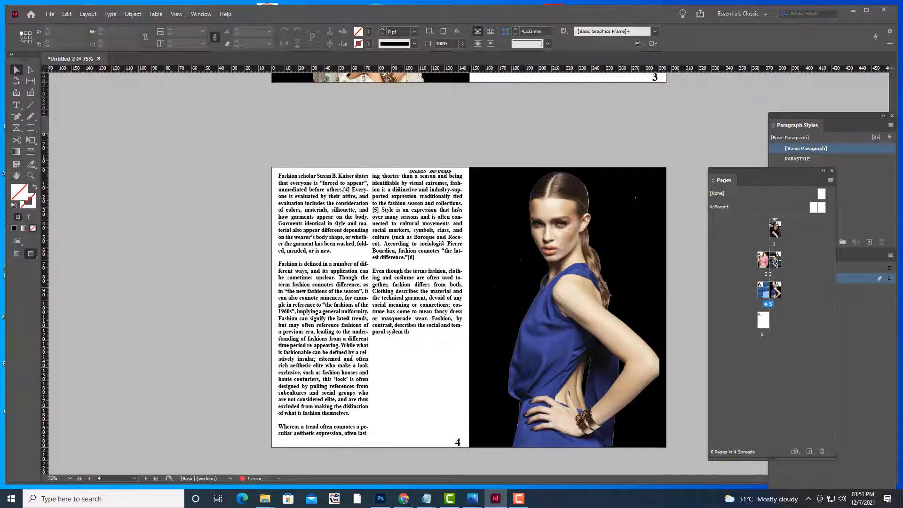
Find the red-dress model in Chrome's image results and open its full-size image tab
{"action": "mouse_move", "coordinate": [403, 498]}
{"action": "left_click", "coordinate": [353, 458]}
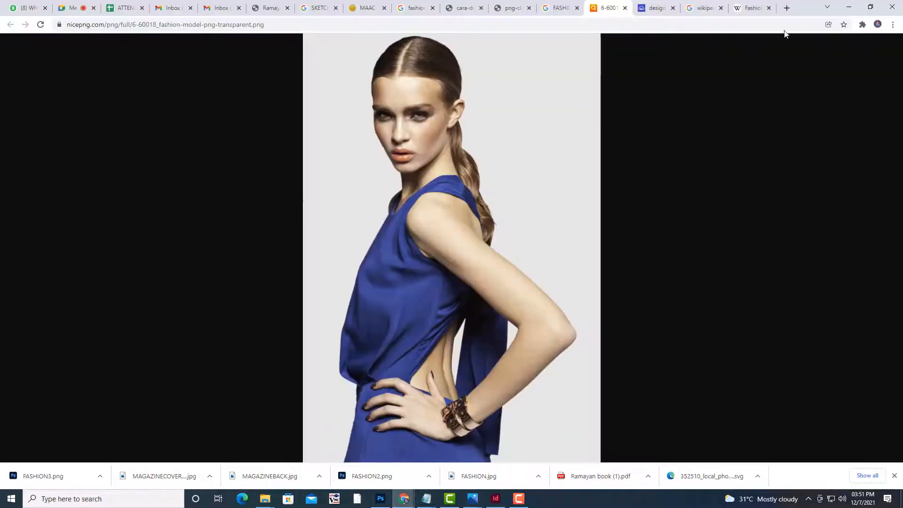
{"action": "left_click", "coordinate": [557, 8]}
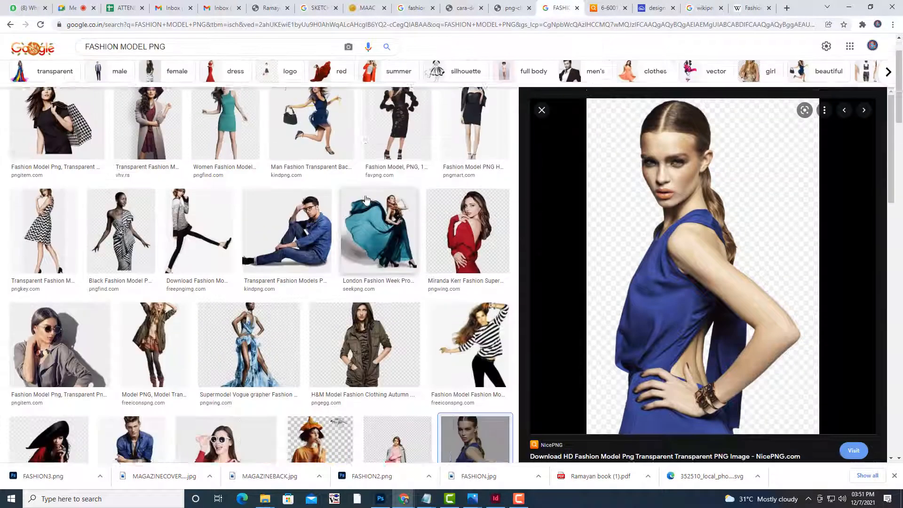
{"action": "scroll", "coordinate": [366, 199], "scroll_direction": "up", "scroll_amount": 2}
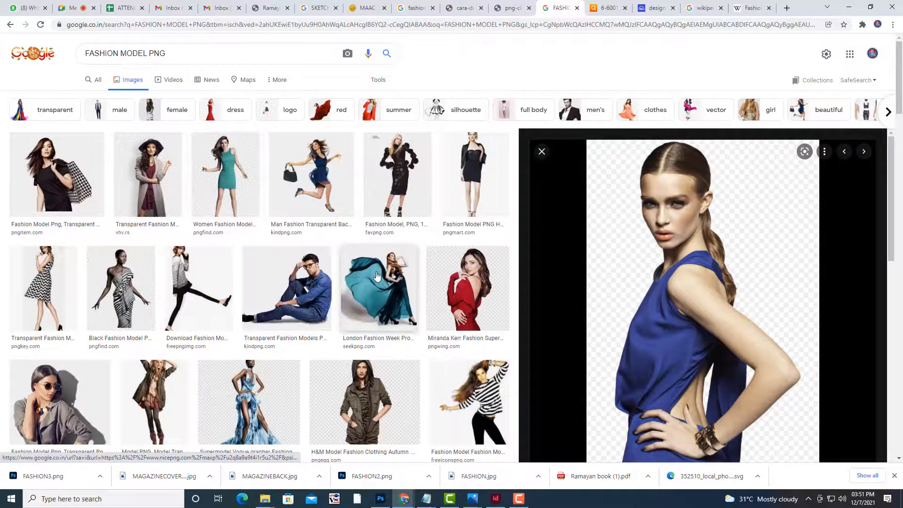
{"action": "scroll", "coordinate": [377, 276], "scroll_direction": "down", "scroll_amount": 2}
{"action": "left_click", "coordinate": [463, 248]}
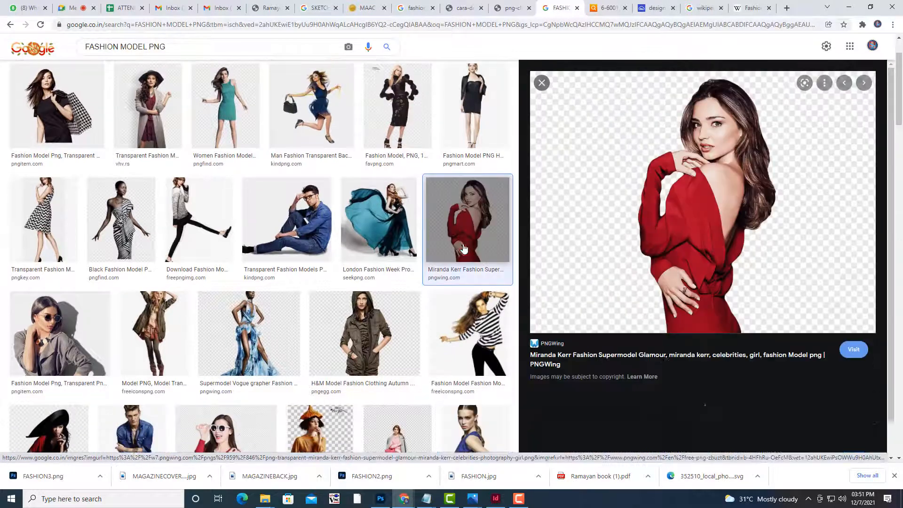
{"action": "right_click", "coordinate": [673, 144]}
{"action": "left_click", "coordinate": [755, 240]}
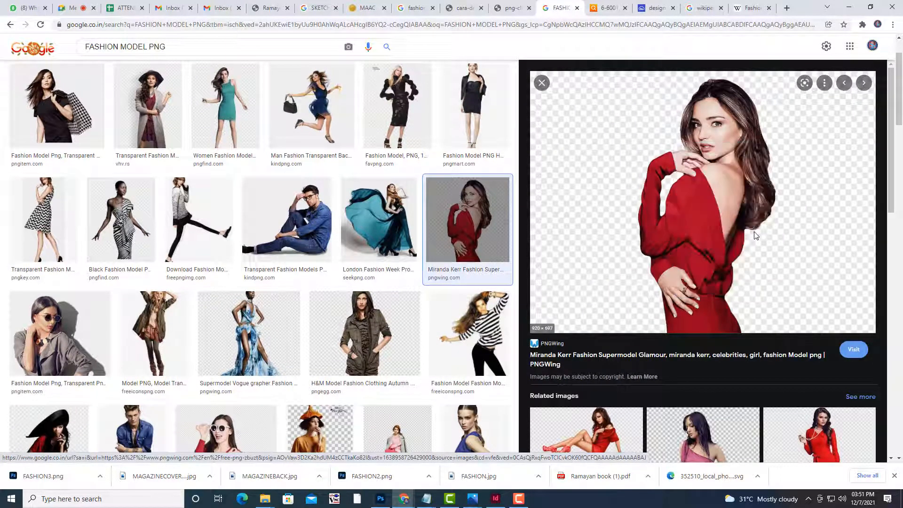
{"action": "left_click", "coordinate": [612, 8]}
Save the red-dress image as SOME.png in MAGAZINEBOOK and open it in Photoshop
{"action": "right_click", "coordinate": [488, 144]}
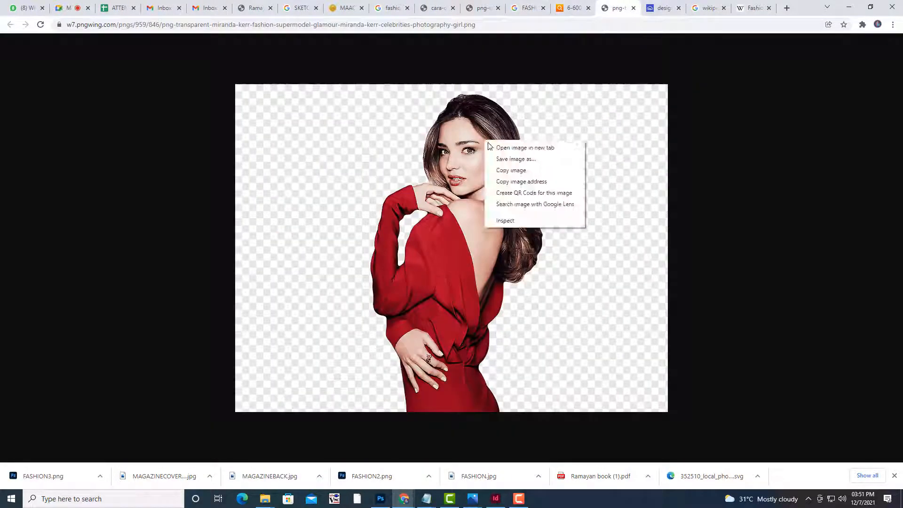
{"action": "left_click", "coordinate": [501, 158]}
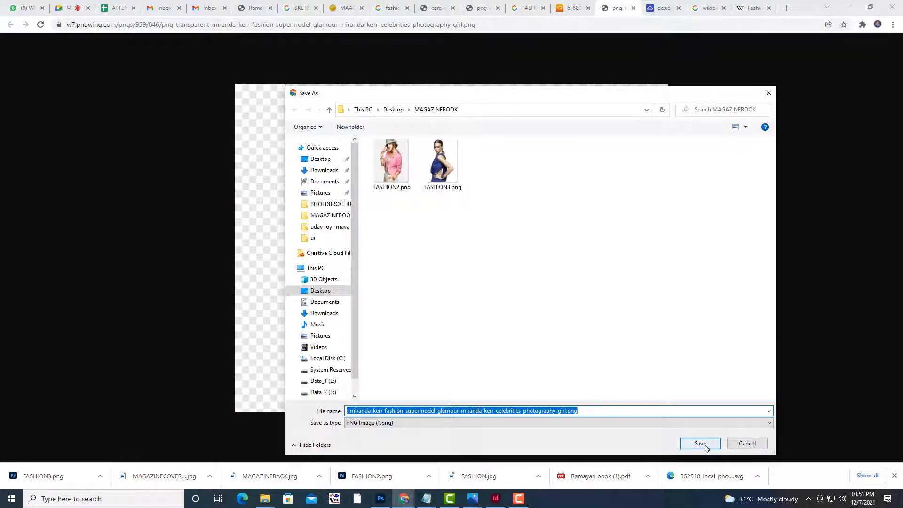
{"action": "type", "text": "SOME"}
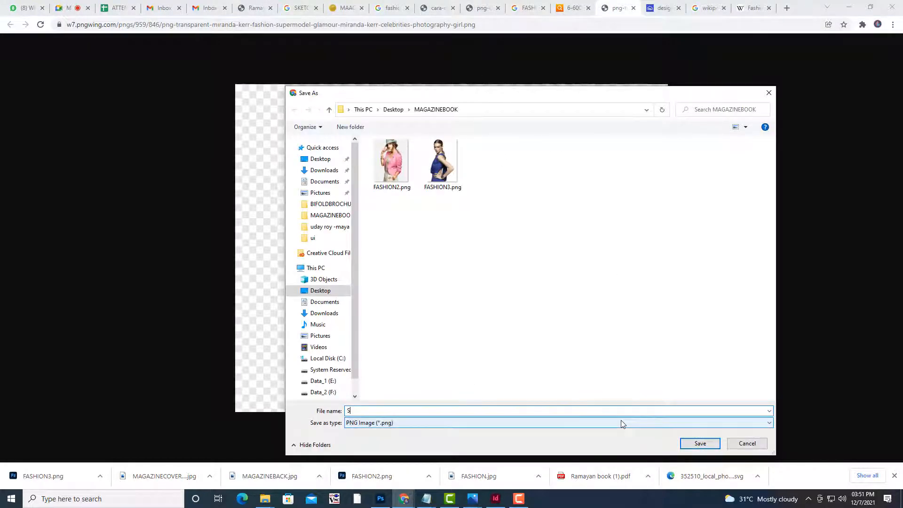
{"action": "left_click", "coordinate": [700, 443]}
{"action": "left_click", "coordinate": [42, 468]}
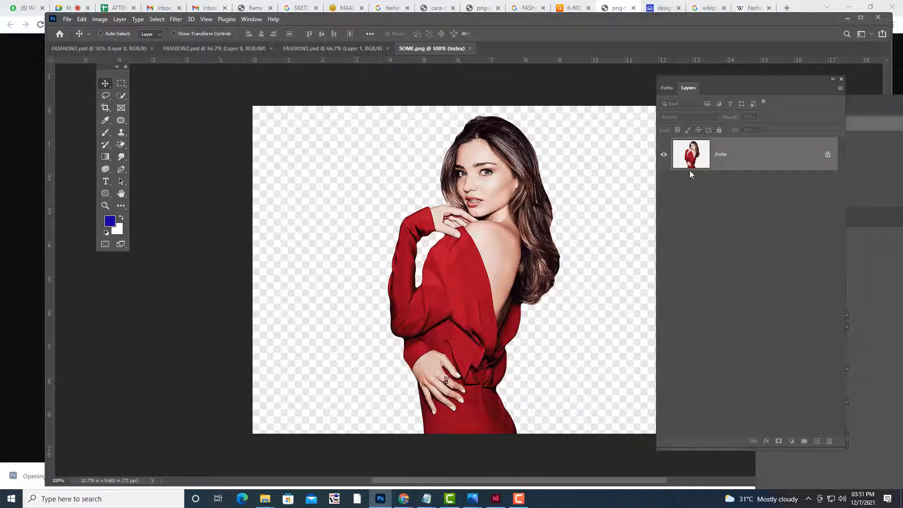
Convert the image to RGB, unlock Background as Layer 0, and choose Quick Selection
{"action": "left_click", "coordinate": [96, 19]}
{"action": "mouse_move", "coordinate": [118, 31]}
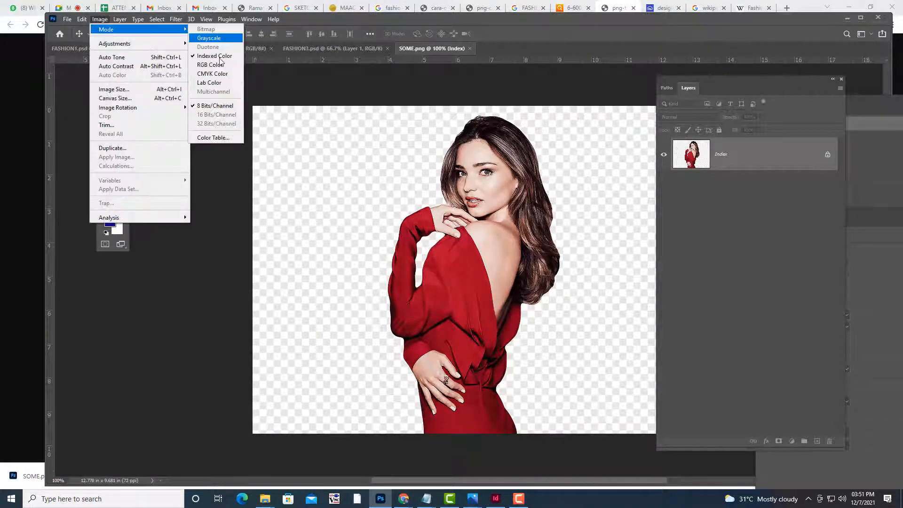
{"action": "left_click", "coordinate": [219, 69]}
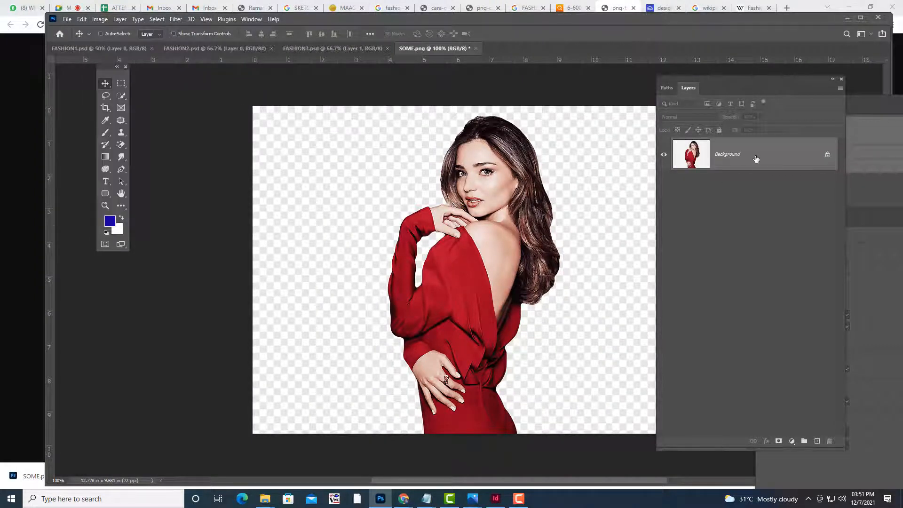
{"action": "double_click", "coordinate": [678, 155]}
{"action": "left_click", "coordinate": [647, 153]}
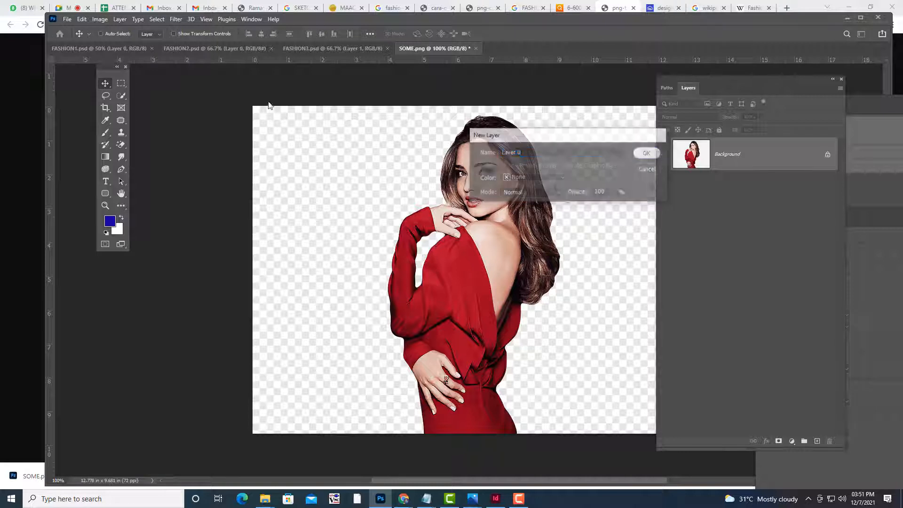
{"action": "left_click", "coordinate": [122, 97]}
{"action": "right_click", "coordinate": [124, 101]}
{"action": "left_click", "coordinate": [147, 106]}
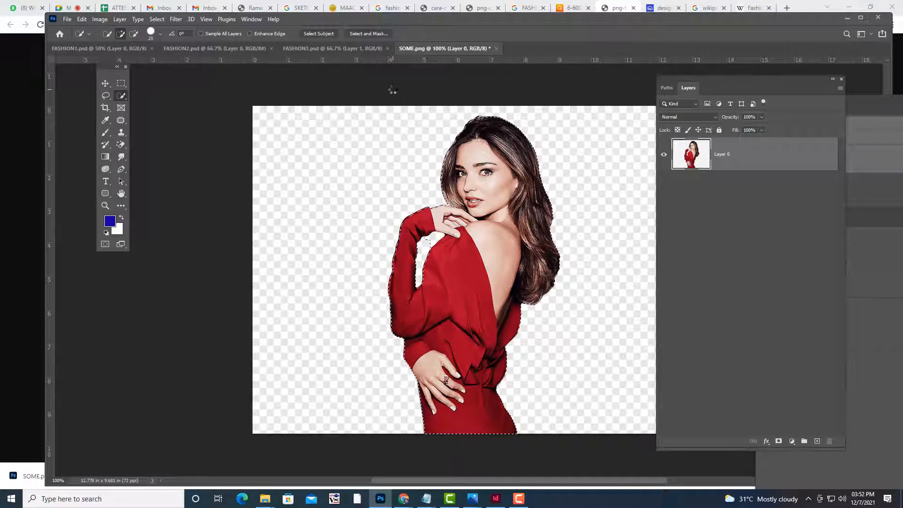
Delete the background around the selected woman and trim the canvas by transparent pixels
{"action": "key", "text": "ctrl+shift+i"}
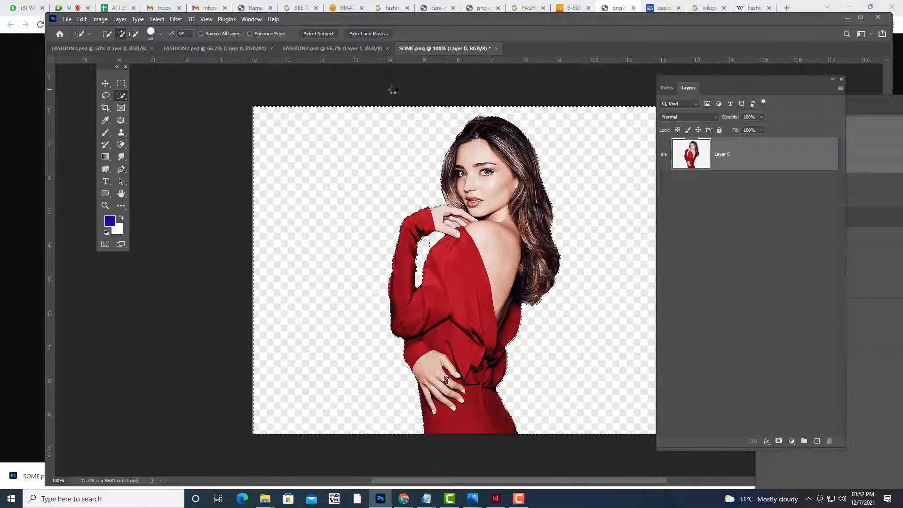
{"action": "key", "text": "Delete"}
{"action": "key", "text": "ctrl+d"}
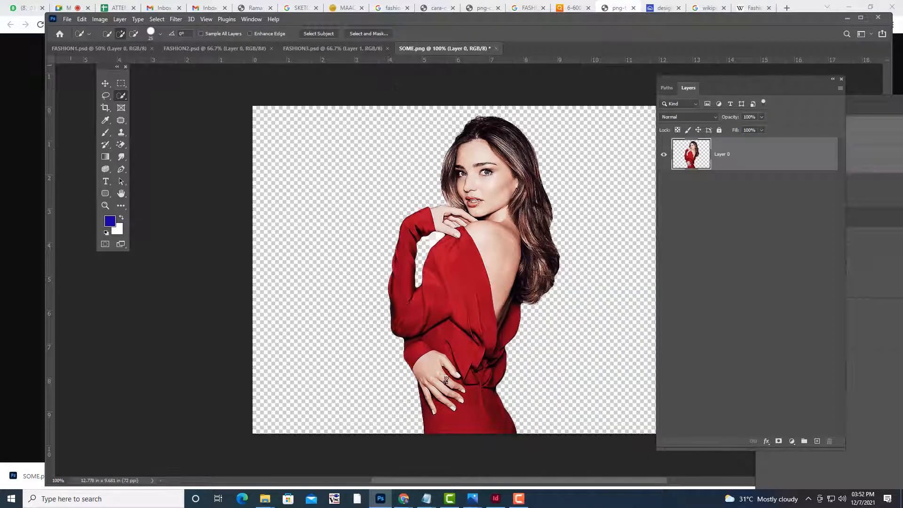
{"action": "left_click", "coordinate": [101, 19]}
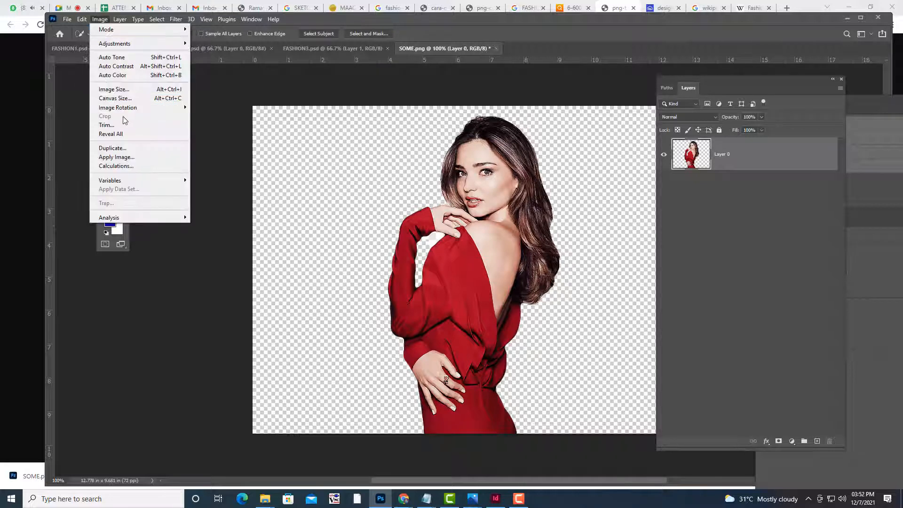
{"action": "left_click", "coordinate": [118, 128]}
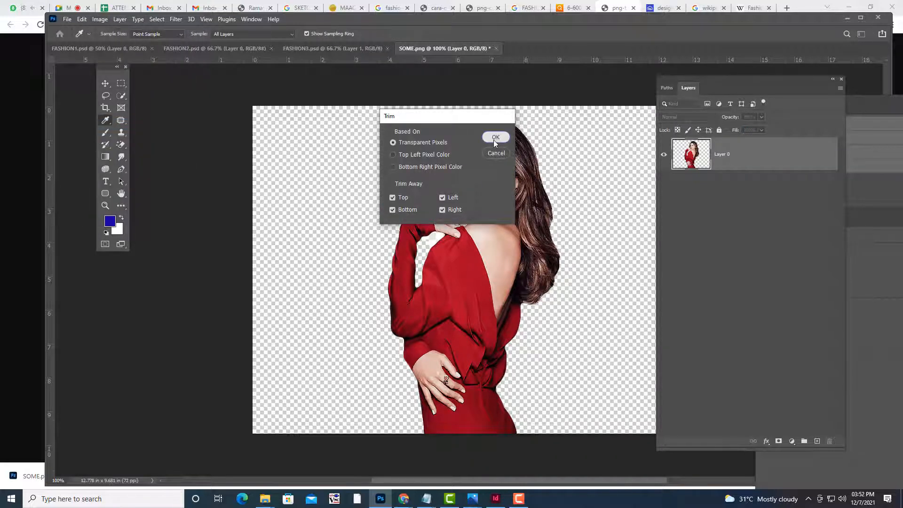
{"action": "left_click", "coordinate": [492, 140]}
Save the cleaned image as SOME.psd in Photoshop format
{"action": "left_click", "coordinate": [68, 19]}
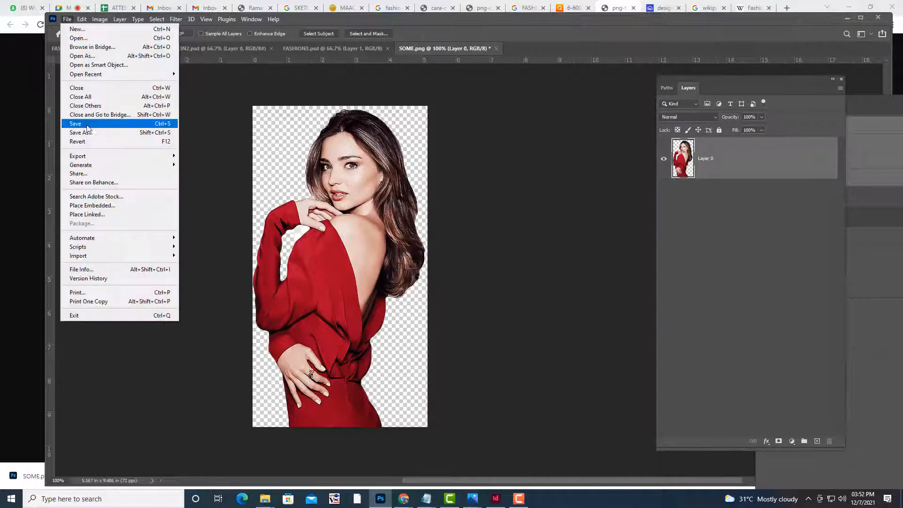
{"action": "left_click", "coordinate": [84, 125]}
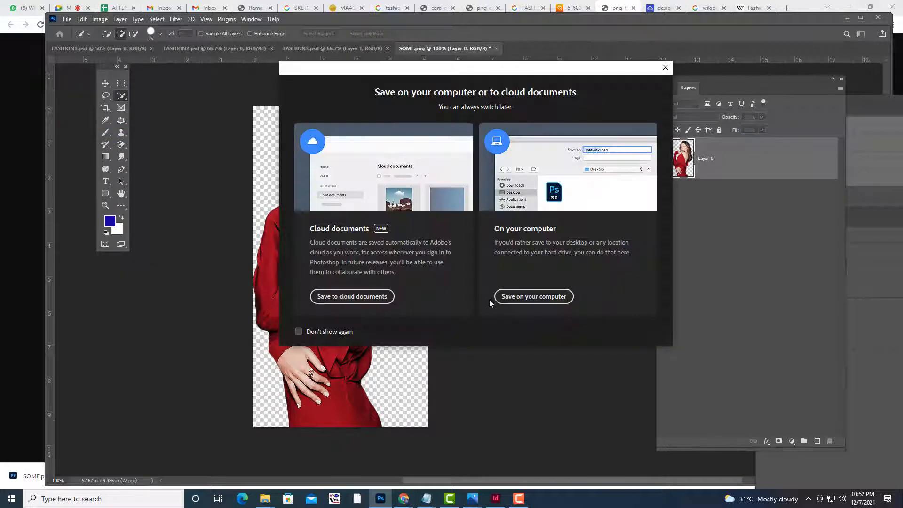
{"action": "left_click", "coordinate": [501, 297]}
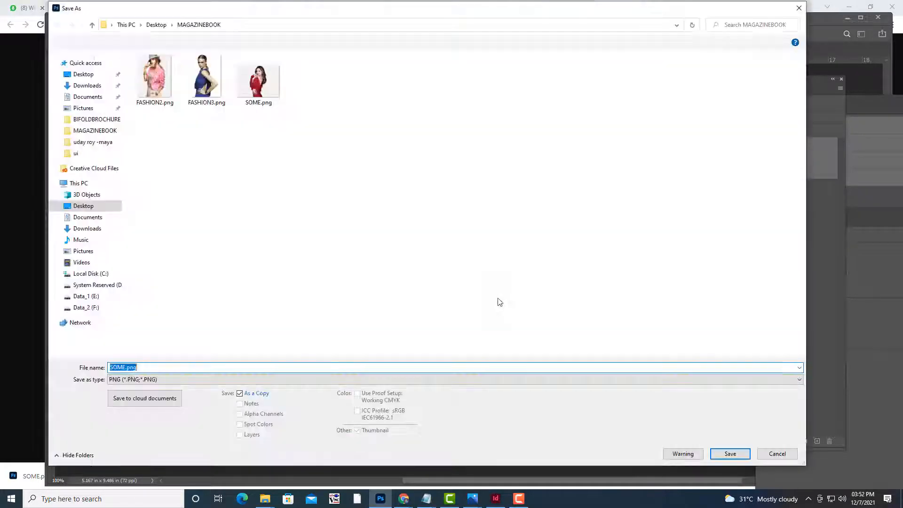
{"action": "left_click", "coordinate": [155, 366]}
{"action": "left_click", "coordinate": [155, 379]}
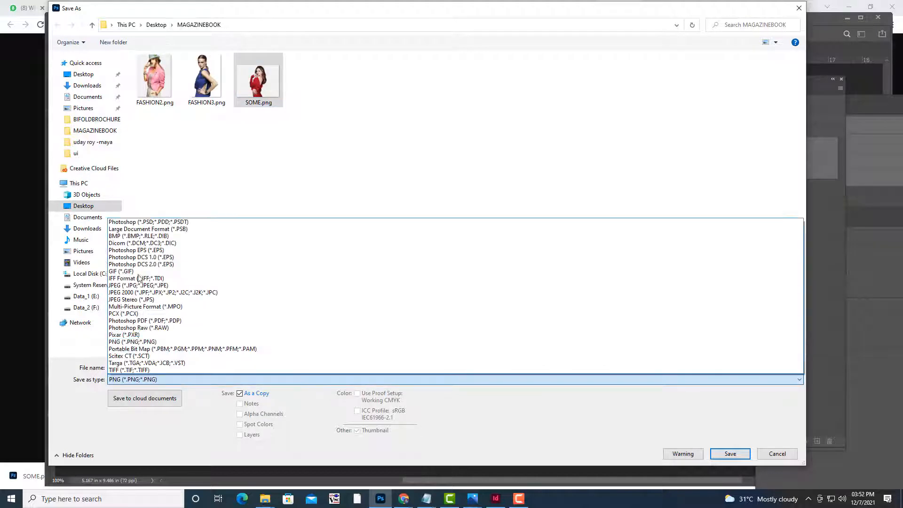
{"action": "left_click", "coordinate": [146, 223]}
{"action": "left_click", "coordinate": [731, 454]}
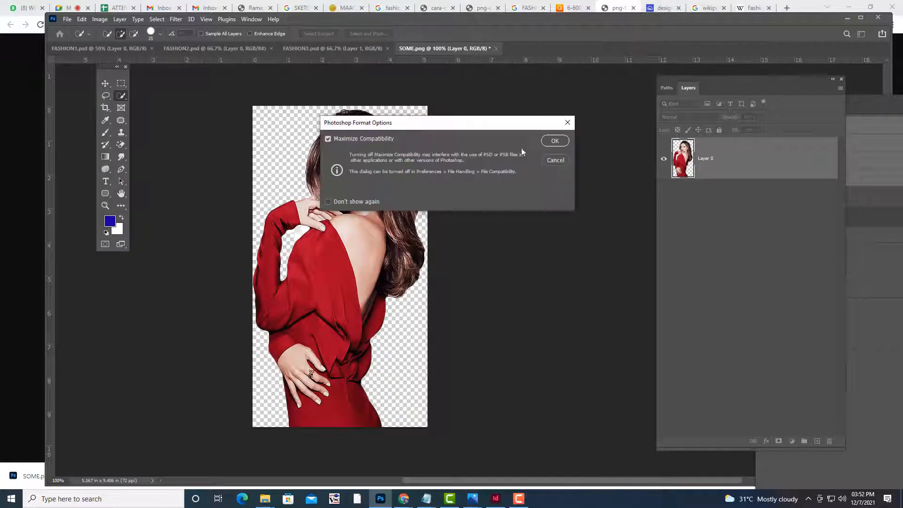
{"action": "left_click", "coordinate": [557, 139]}
{"action": "left_click", "coordinate": [847, 18]}
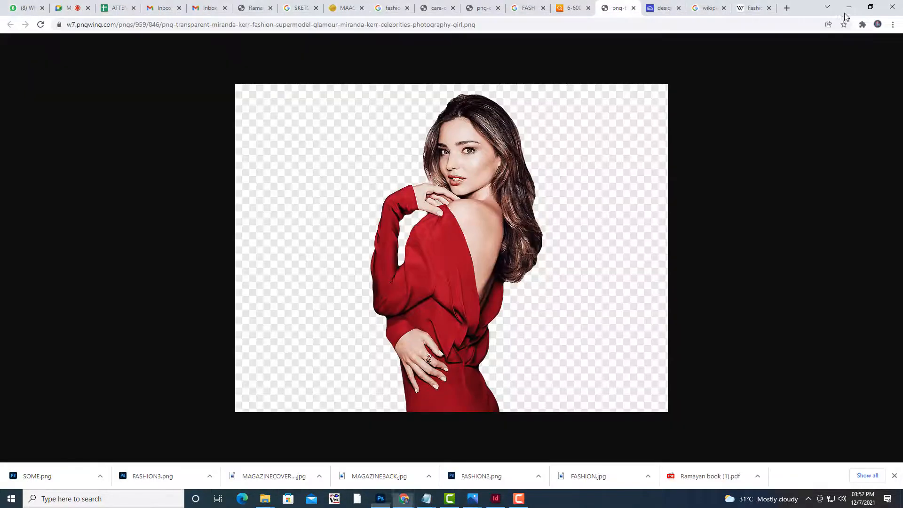
Place SOME.psd on page 4 and shift it up and left over the article columns
{"action": "left_click", "coordinate": [848, 7]}
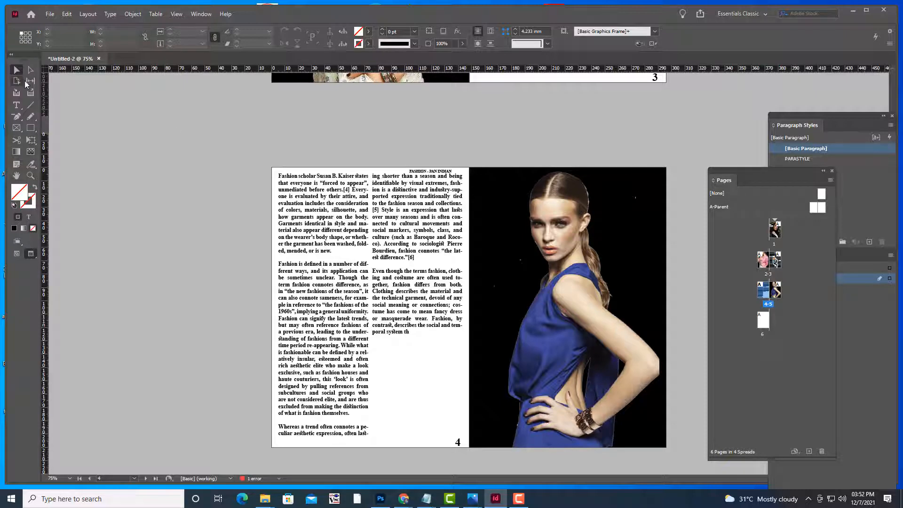
{"action": "left_click", "coordinate": [51, 14]}
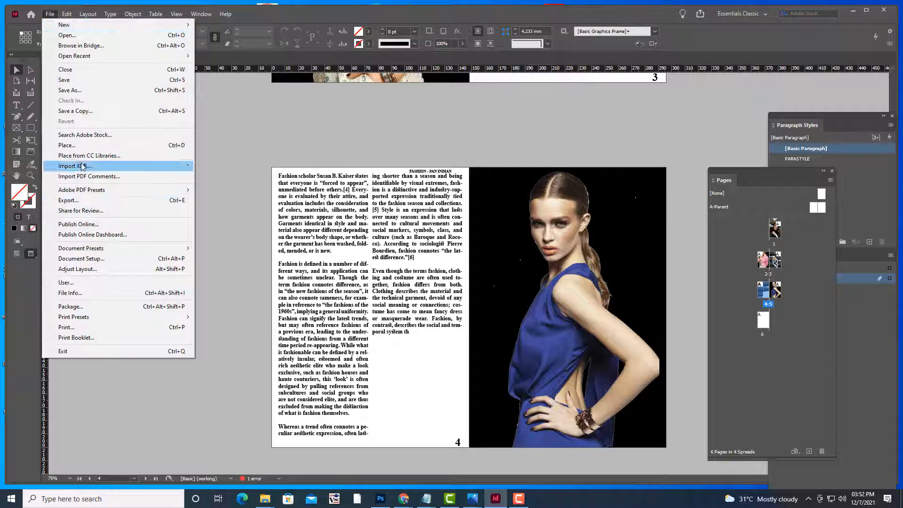
{"action": "left_click", "coordinate": [74, 146]}
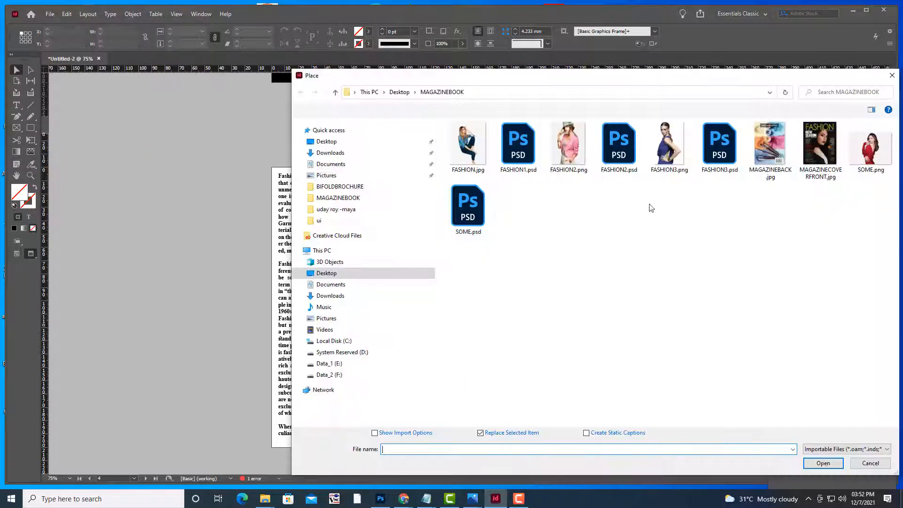
{"action": "left_click", "coordinate": [468, 207]}
{"action": "left_click", "coordinate": [823, 463]}
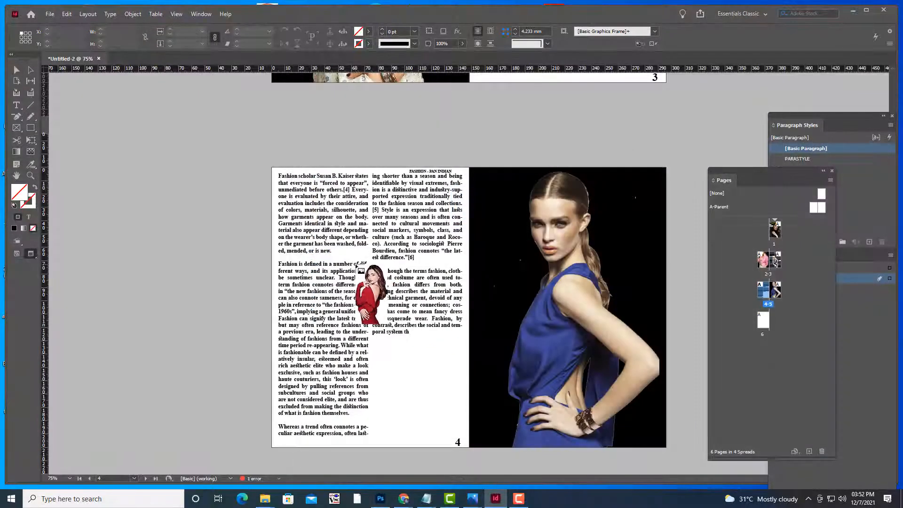
{"action": "left_click", "coordinate": [356, 264]}
{"action": "left_click_drag", "start_coordinate": [455, 306], "coordinate": [415, 271]}
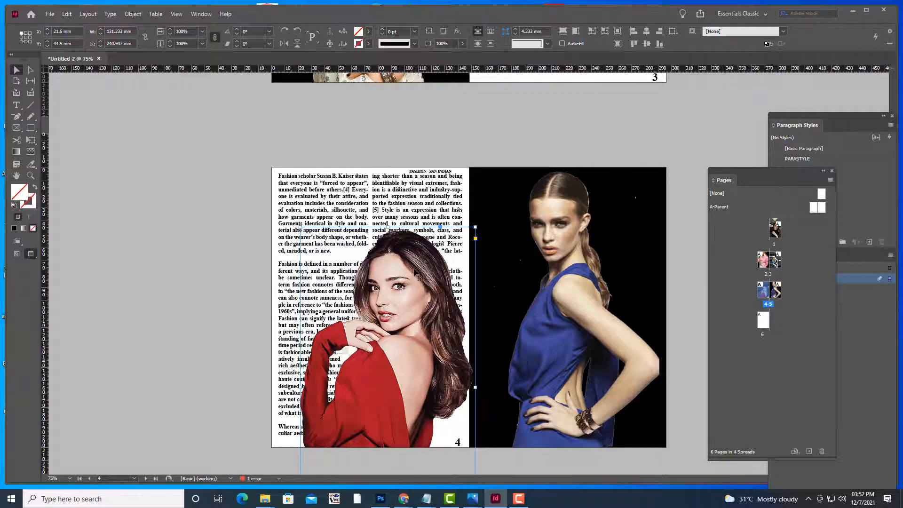
Flip the red-dress image horizontally and move it right toward the spine
{"action": "right_click", "coordinate": [415, 272]}
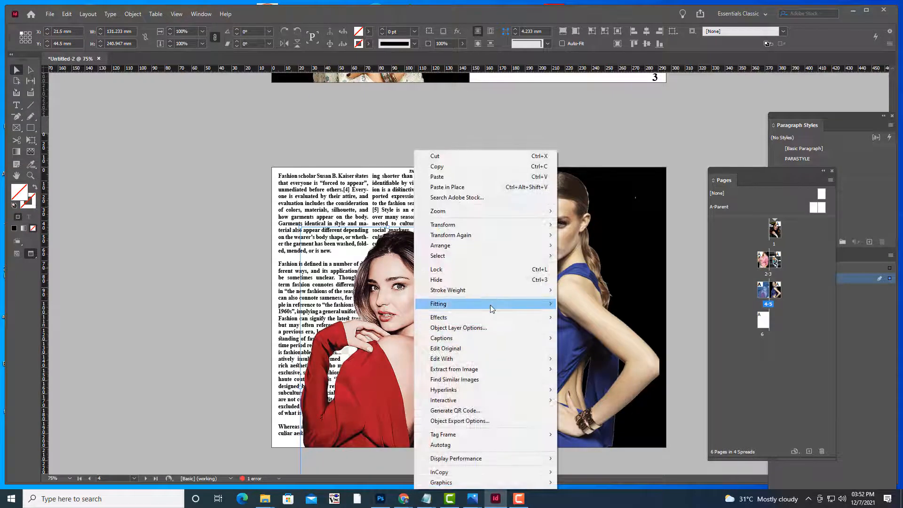
{"action": "mouse_move", "coordinate": [490, 307]}
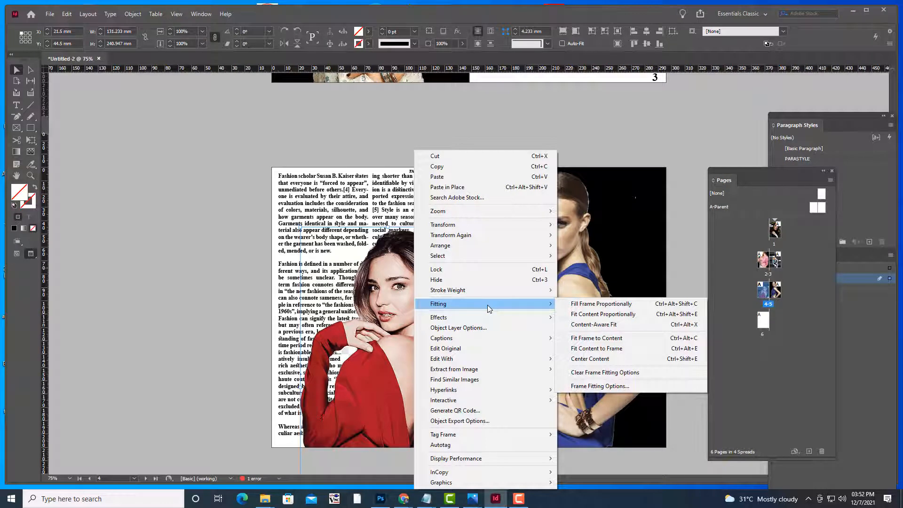
{"action": "mouse_move", "coordinate": [495, 226]}
{"action": "left_click", "coordinate": [617, 305]}
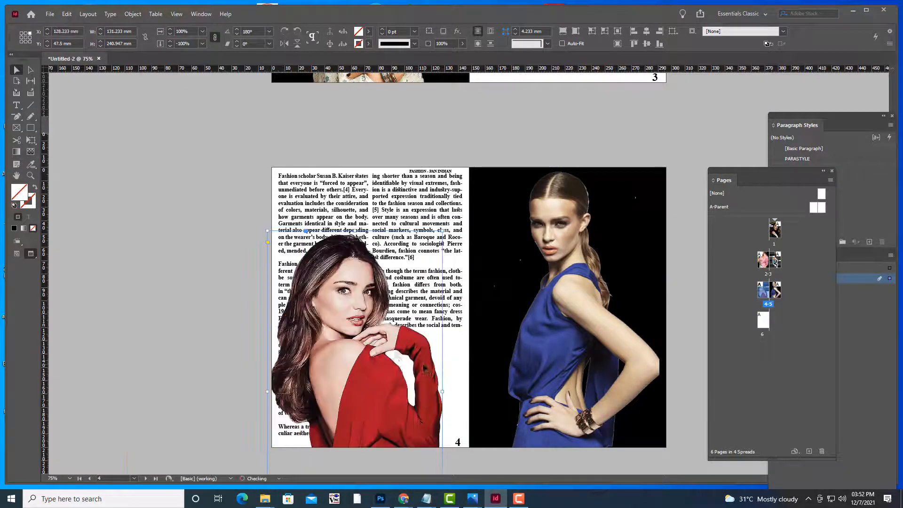
{"action": "left_click_drag", "start_coordinate": [386, 361], "coordinate": [417, 364]}
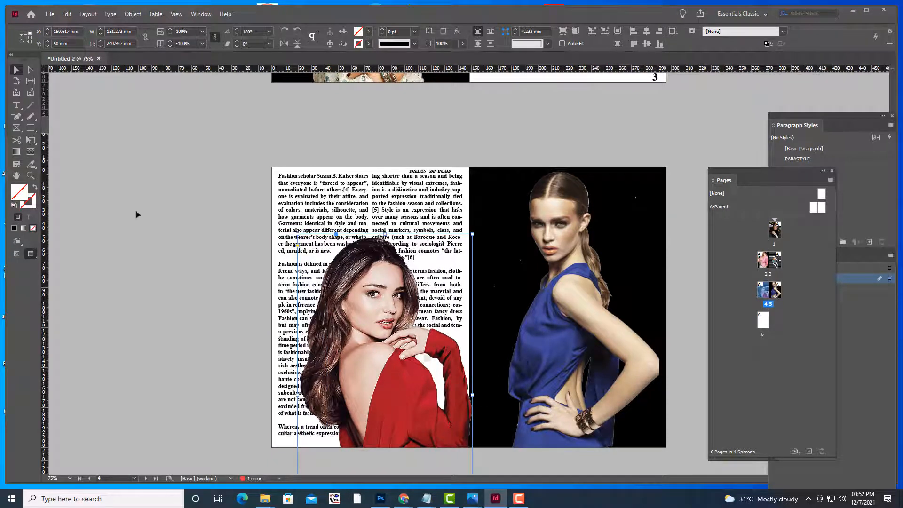
Scale the red-dress image down to 106.283 × 195.138 mm at page 4's lower right
{"action": "key", "text": "e"}
{"action": "left_click_drag", "start_coordinate": [472, 234], "coordinate": [438, 295]}
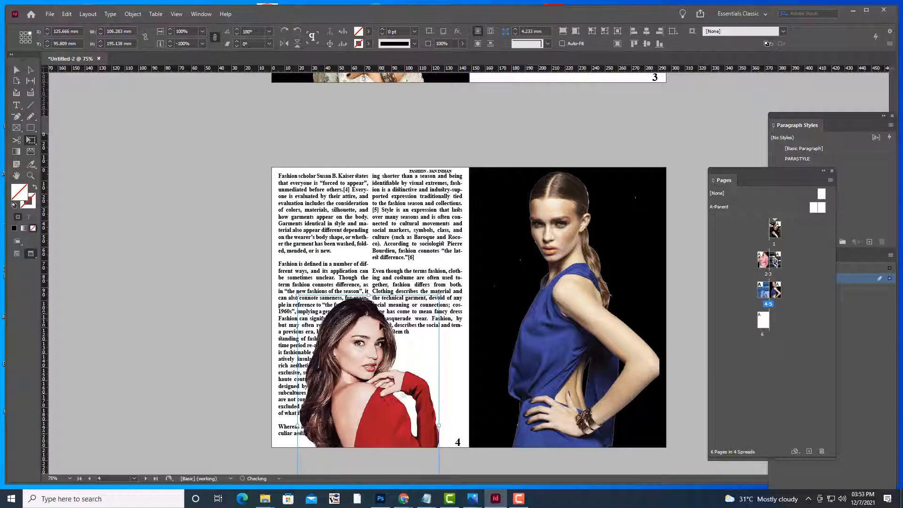
{"action": "left_click_drag", "start_coordinate": [381, 325], "coordinate": [405, 310]}
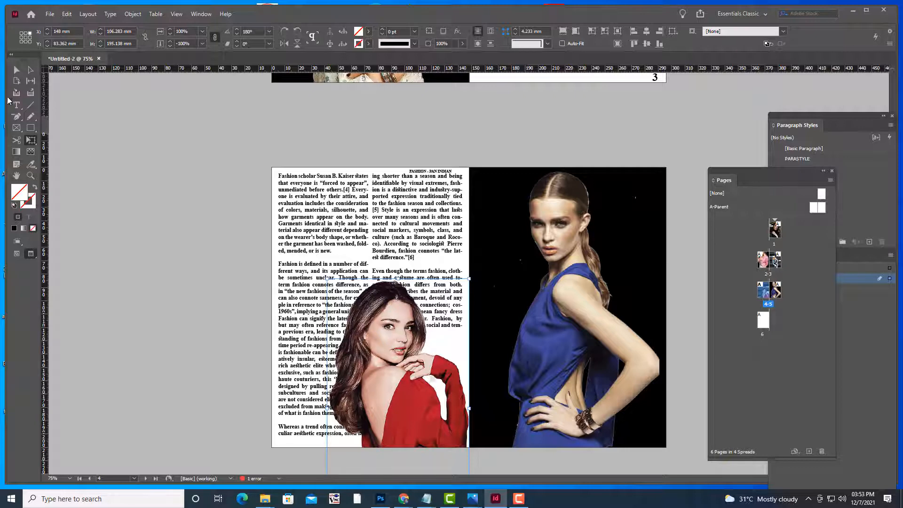
{"action": "left_click", "coordinate": [17, 70]}
{"action": "left_click", "coordinate": [155, 175]}
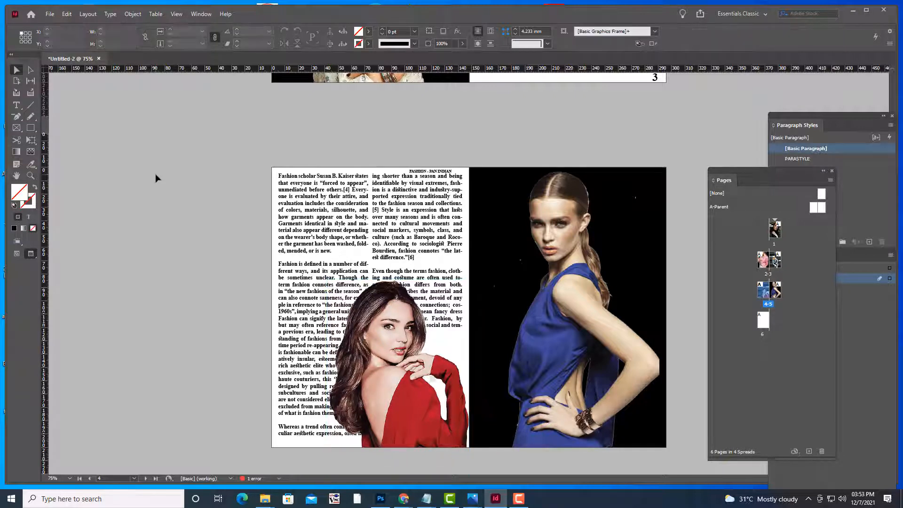
{"action": "scroll", "coordinate": [412, 183], "scroll_direction": "down", "scroll_amount": 3}
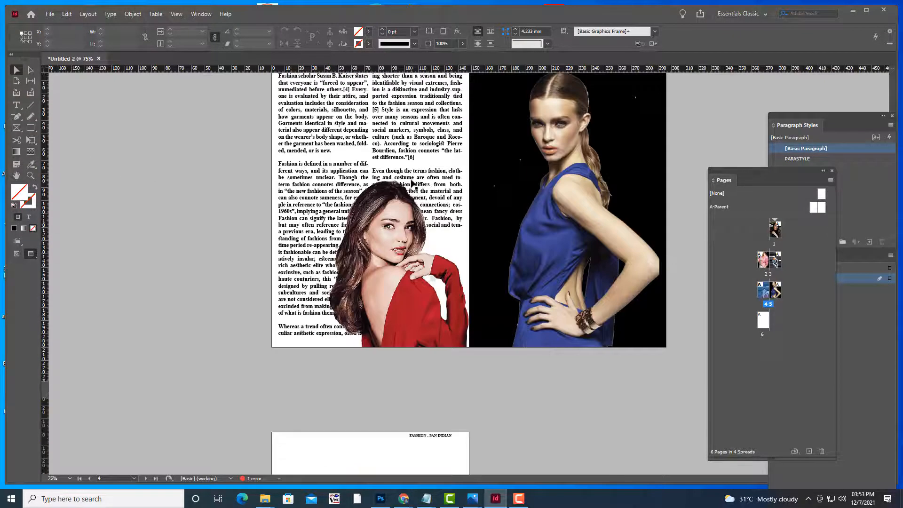
{"action": "scroll", "coordinate": [412, 183], "scroll_direction": "up", "scroll_amount": 4}
{"action": "left_click", "coordinate": [396, 342]}
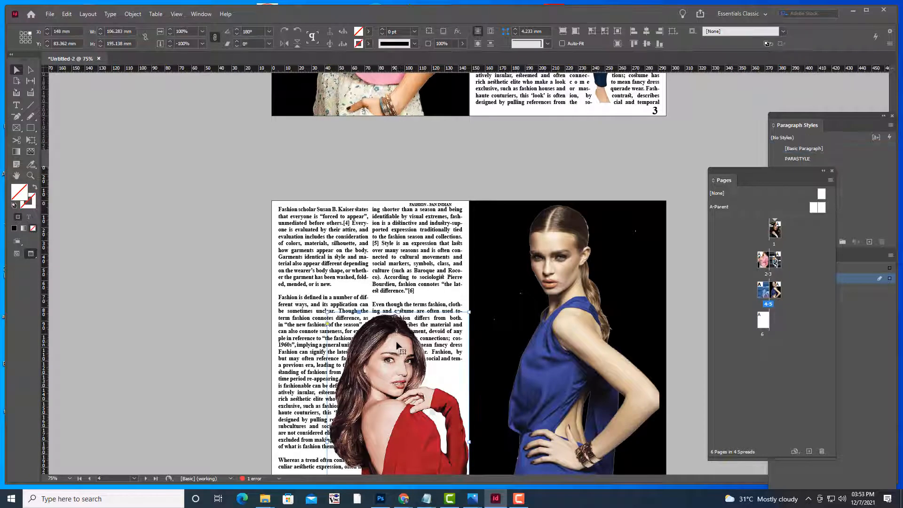
Apply Wrap Around Object Shape with an Alpha Channel contour and 2 mm offset to the portrait
{"action": "left_click", "coordinate": [201, 14]}
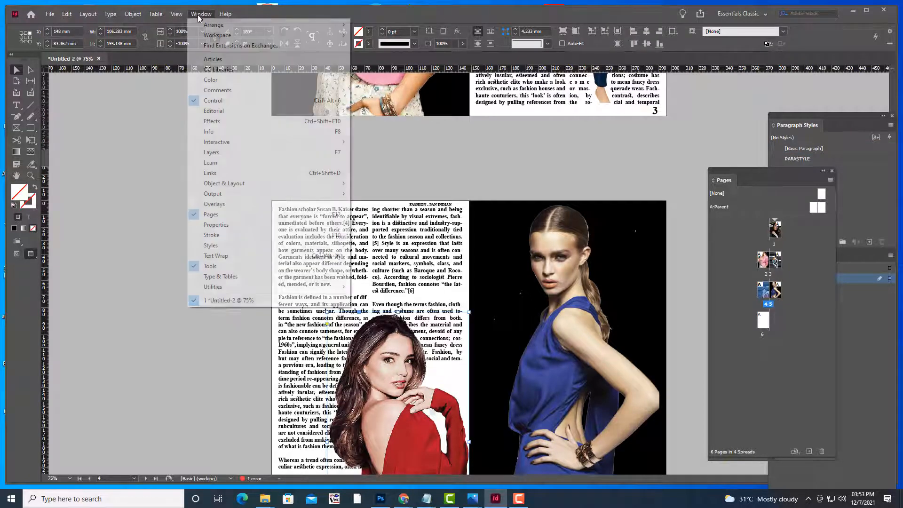
{"action": "left_click", "coordinate": [215, 255]}
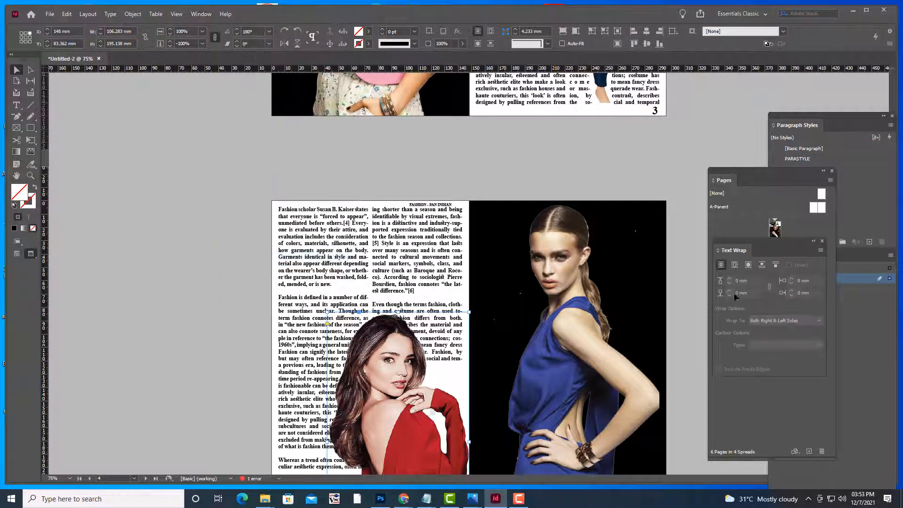
{"action": "left_click", "coordinate": [748, 265]}
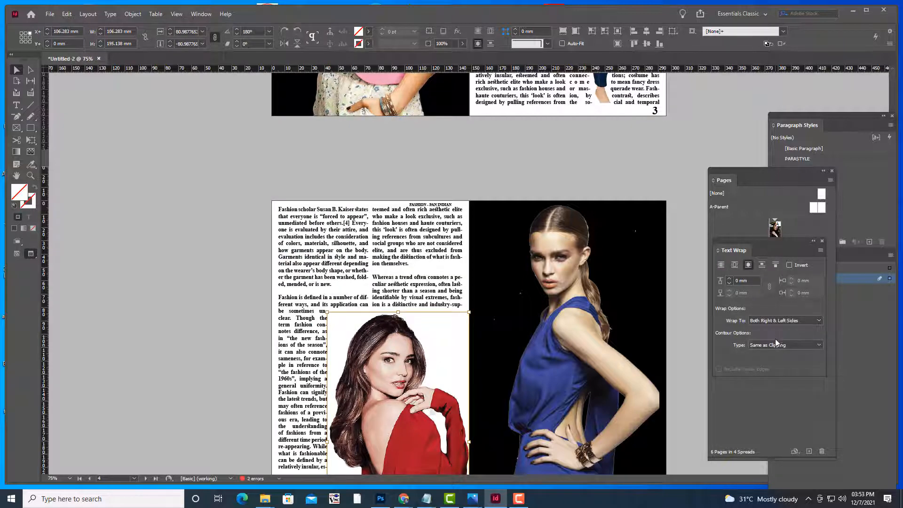
{"action": "left_click", "coordinate": [771, 346]}
{"action": "left_click", "coordinate": [776, 375]}
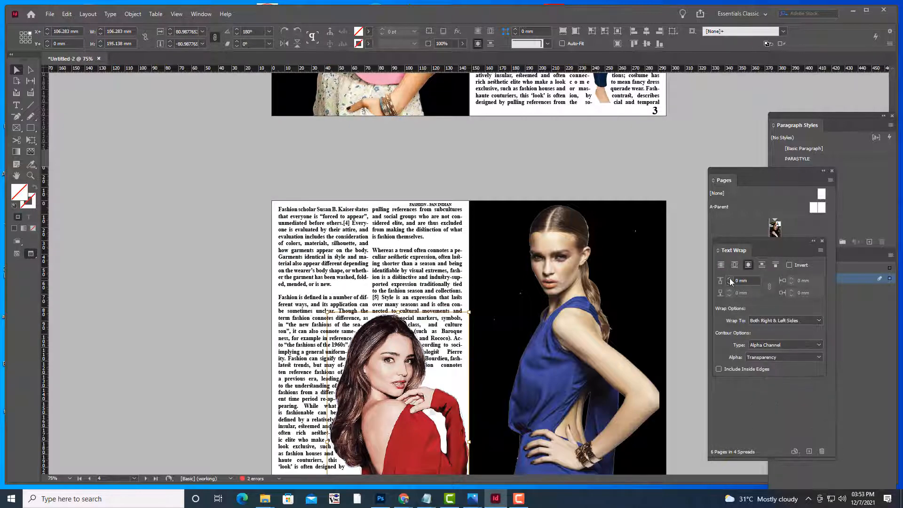
{"action": "left_click", "coordinate": [730, 278]}
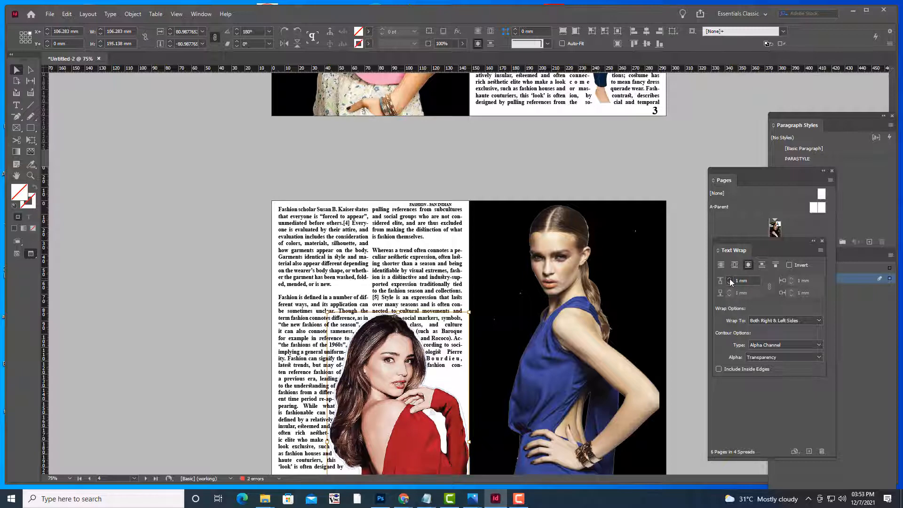
{"action": "left_click", "coordinate": [729, 278]}
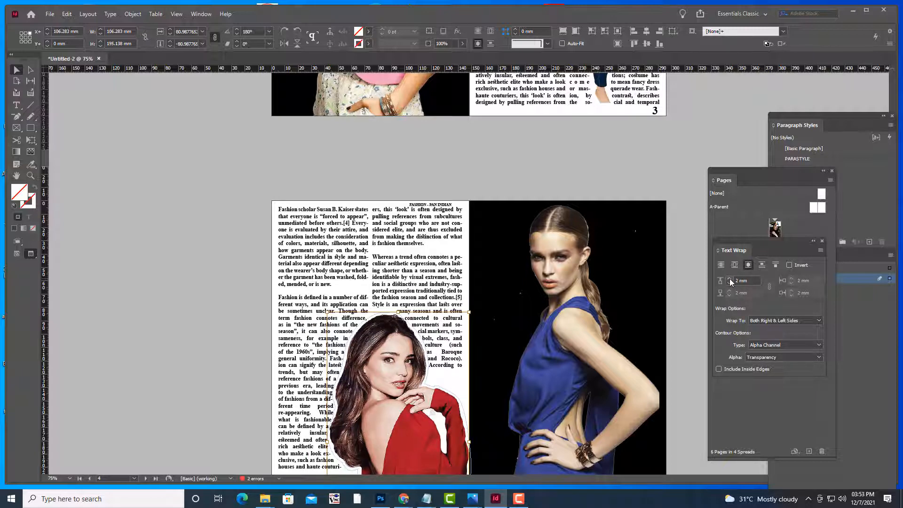
{"action": "left_click", "coordinate": [148, 137]}
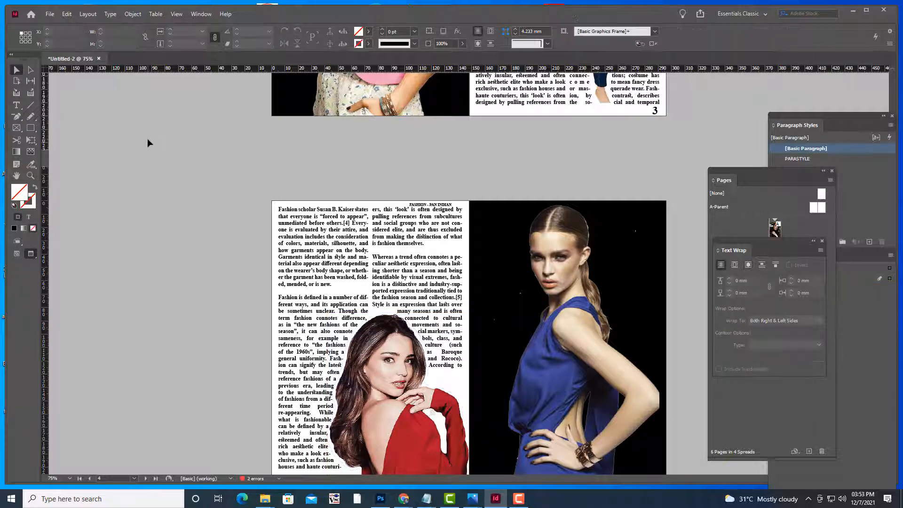
Drag the Text Wrap panel right, clear of the Pages panel's spread thumbnails
{"action": "scroll", "coordinate": [186, 166], "scroll_direction": "down", "scroll_amount": 3}
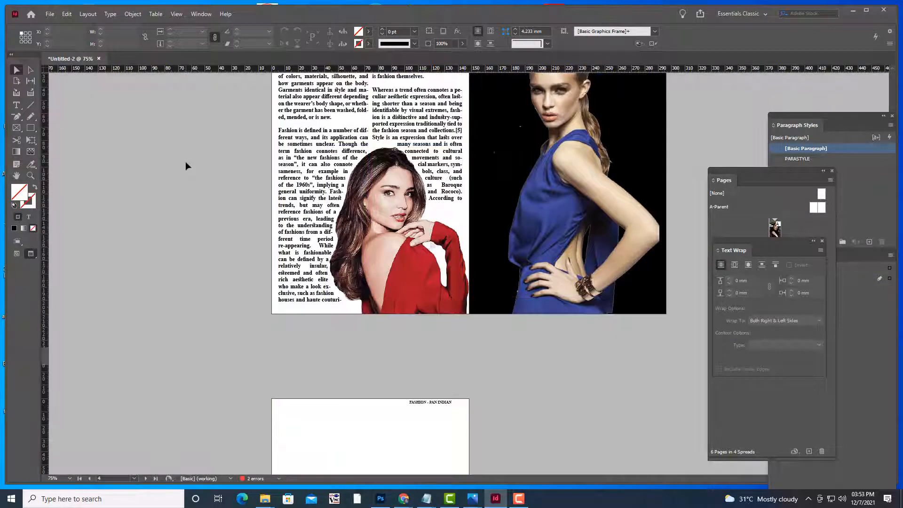
{"action": "scroll", "coordinate": [491, 275], "scroll_direction": "up", "scroll_amount": 10}
{"action": "scroll", "coordinate": [491, 275], "scroll_direction": "up", "scroll_amount": 3}
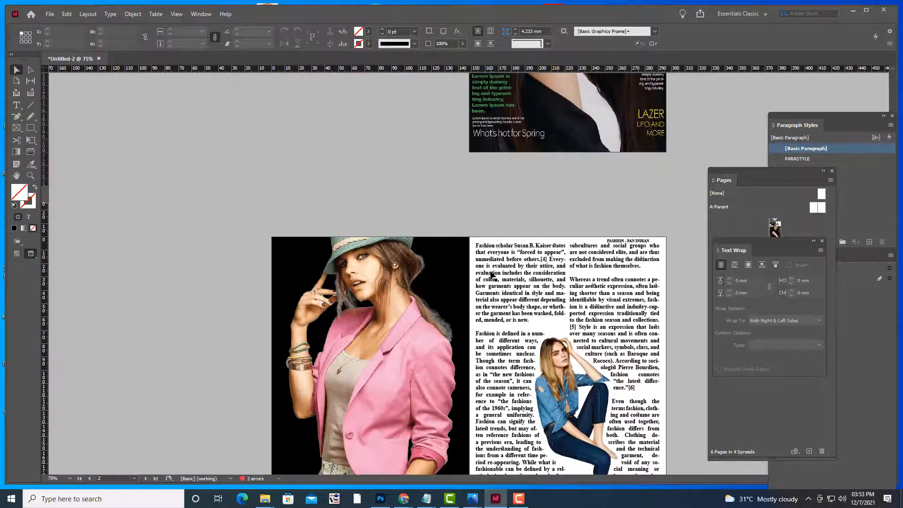
{"action": "scroll", "coordinate": [491, 275], "scroll_direction": "down", "scroll_amount": 12}
{"action": "scroll", "coordinate": [491, 275], "scroll_direction": "up", "scroll_amount": 4}
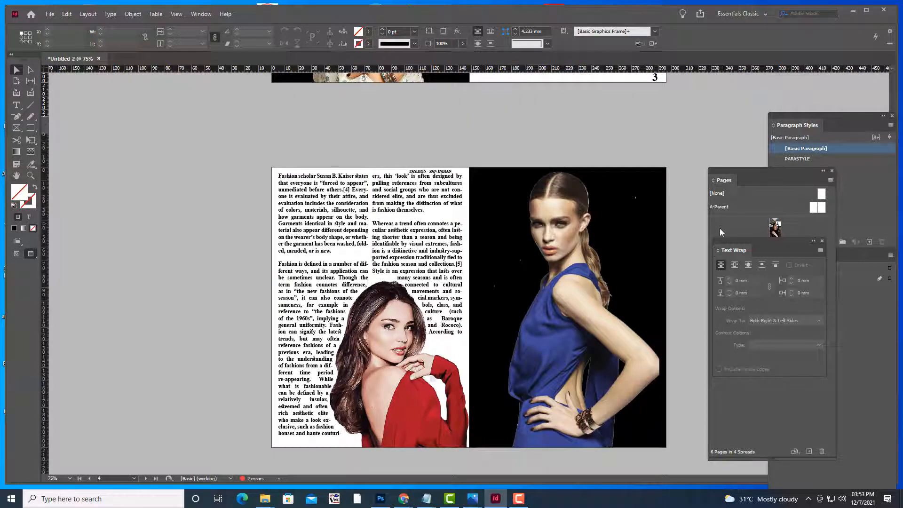
{"action": "left_click_drag", "start_coordinate": [721, 240], "coordinate": [742, 248]}
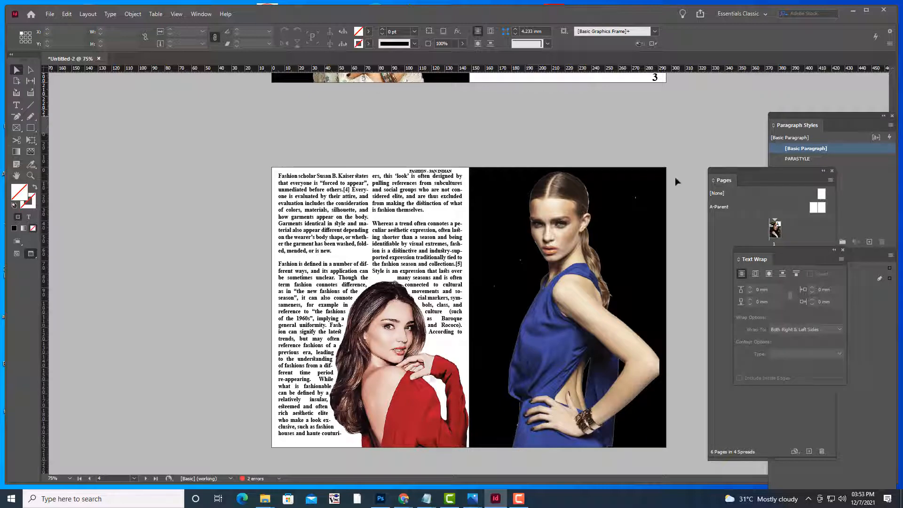
{"action": "scroll", "coordinate": [652, 141], "scroll_direction": "down", "scroll_amount": 8}
{"action": "scroll", "coordinate": [653, 142], "scroll_direction": "up", "scroll_amount": 7}
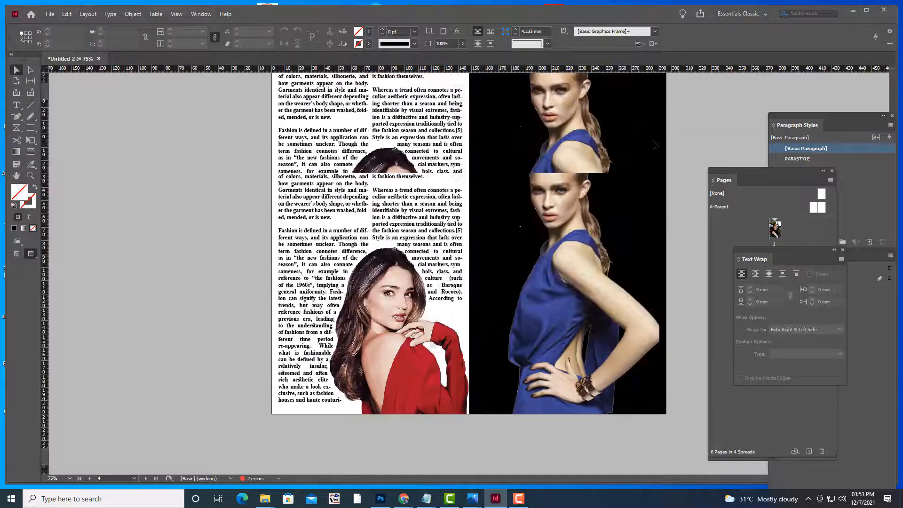
{"action": "left_click_drag", "start_coordinate": [754, 252], "coordinate": [839, 252]}
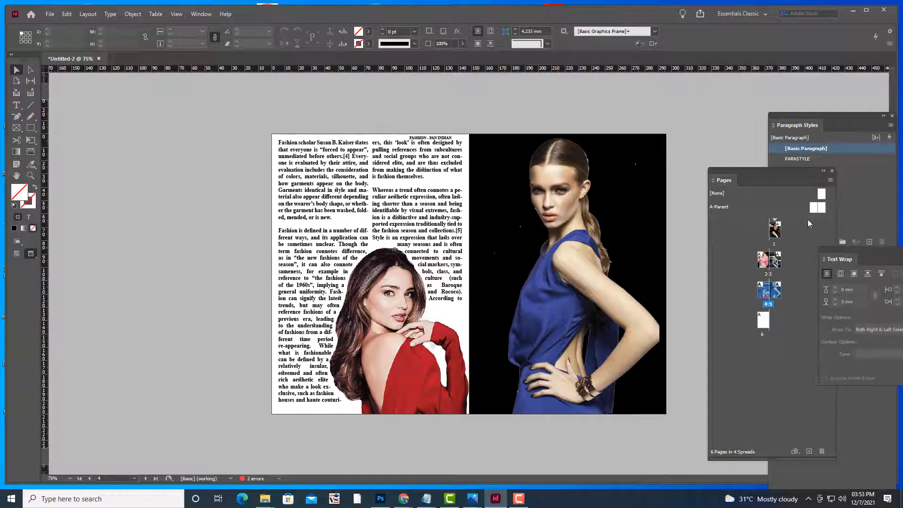
Pull out the Layers panel, add Layer 3 above Layer 2, and dock it beside Paragraph Styles
{"action": "left_click", "coordinate": [778, 299]}
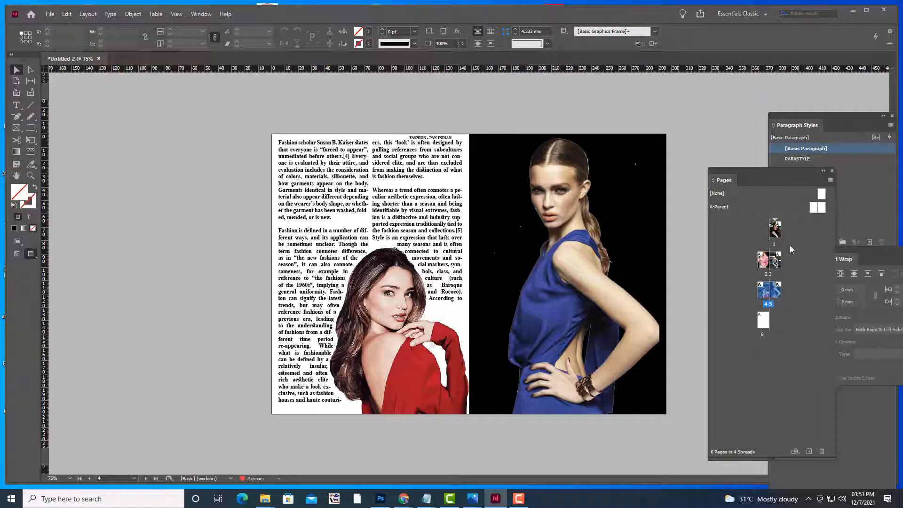
{"action": "left_click_drag", "start_coordinate": [752, 176], "coordinate": [716, 148]}
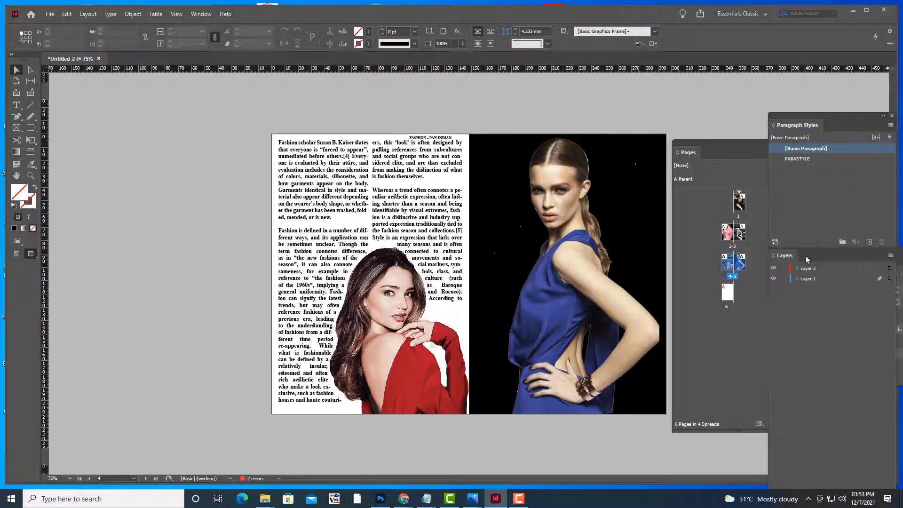
{"action": "left_click_drag", "start_coordinate": [781, 255], "coordinate": [700, 137]}
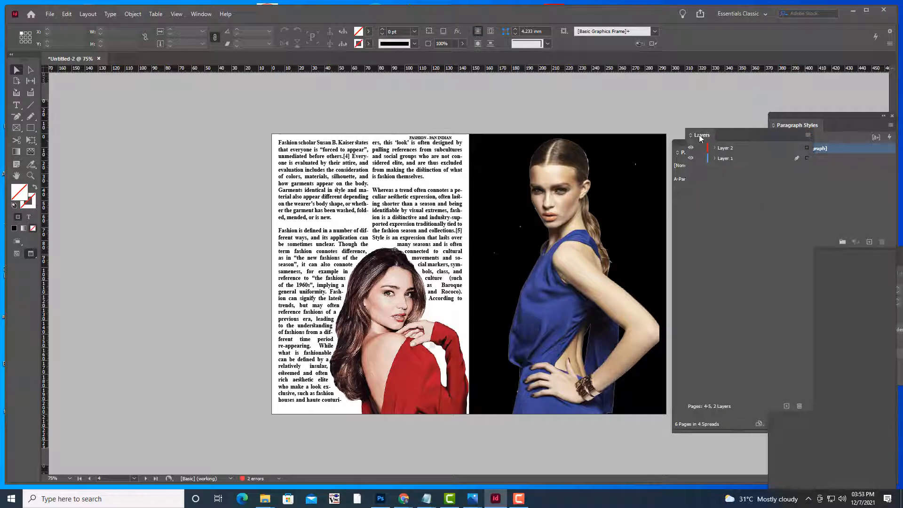
{"action": "left_click", "coordinate": [737, 148]}
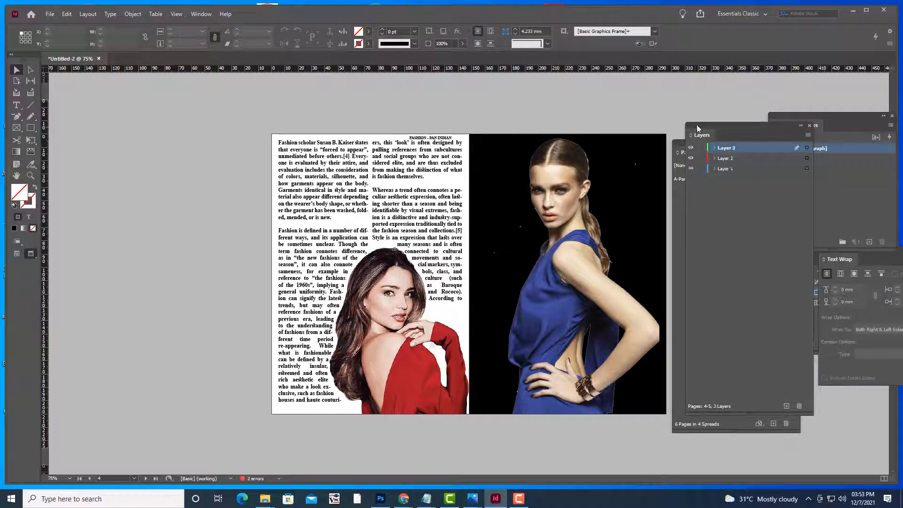
{"action": "left_click_drag", "start_coordinate": [697, 125], "coordinate": [803, 134]}
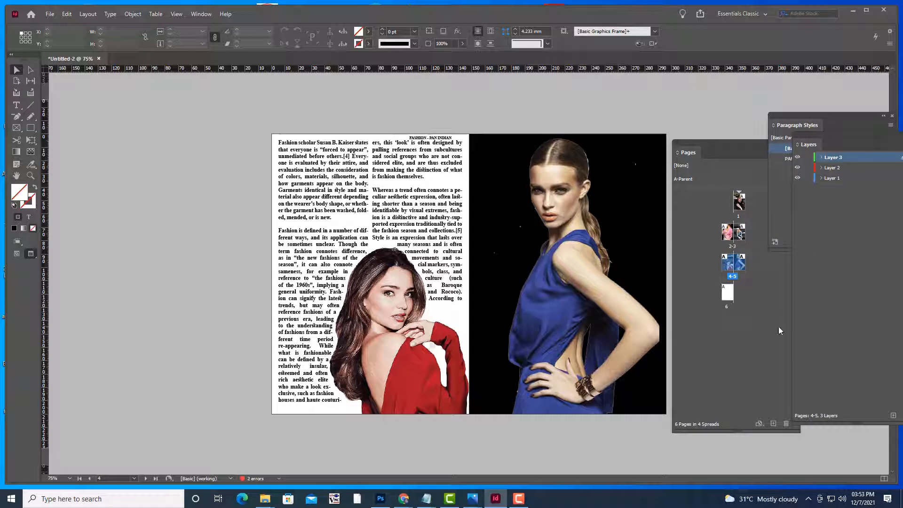
Draw a text frame on page 5's dark photo and type the model's name in [Paper] white
{"action": "left_click", "coordinate": [16, 105]}
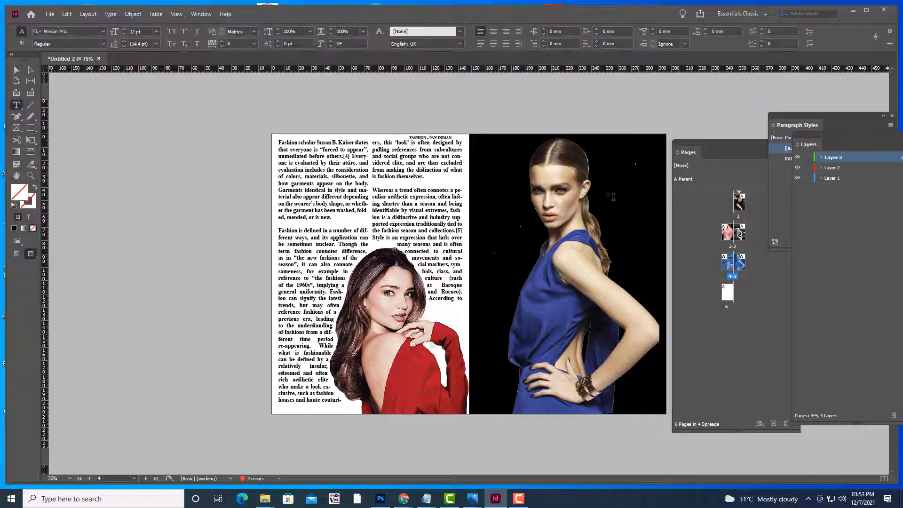
{"action": "left_click_drag", "start_coordinate": [596, 170], "coordinate": [673, 188]}
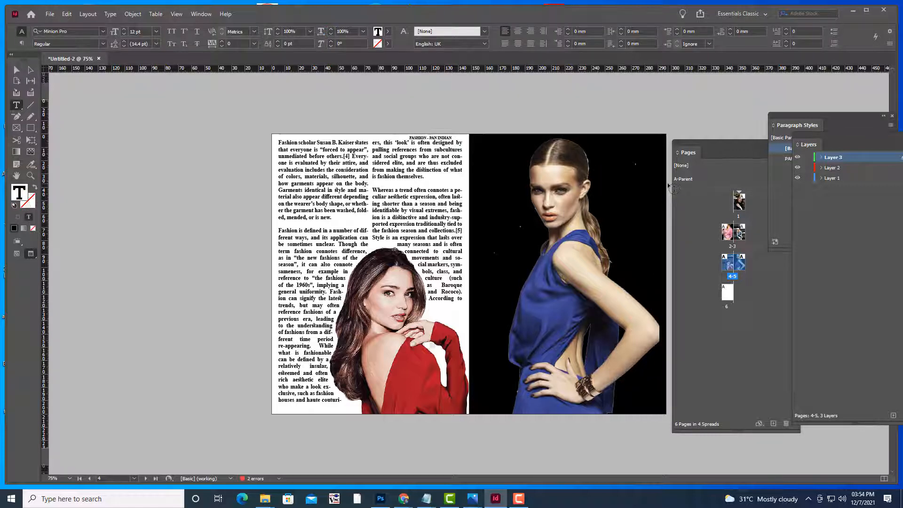
{"action": "left_click", "coordinate": [390, 32]}
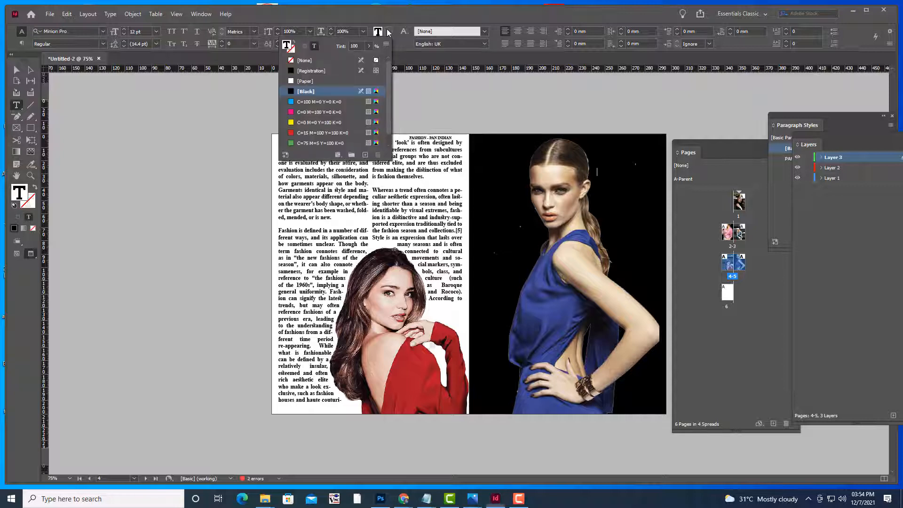
{"action": "left_click", "coordinate": [301, 81]}
{"action": "left_click", "coordinate": [557, 14]}
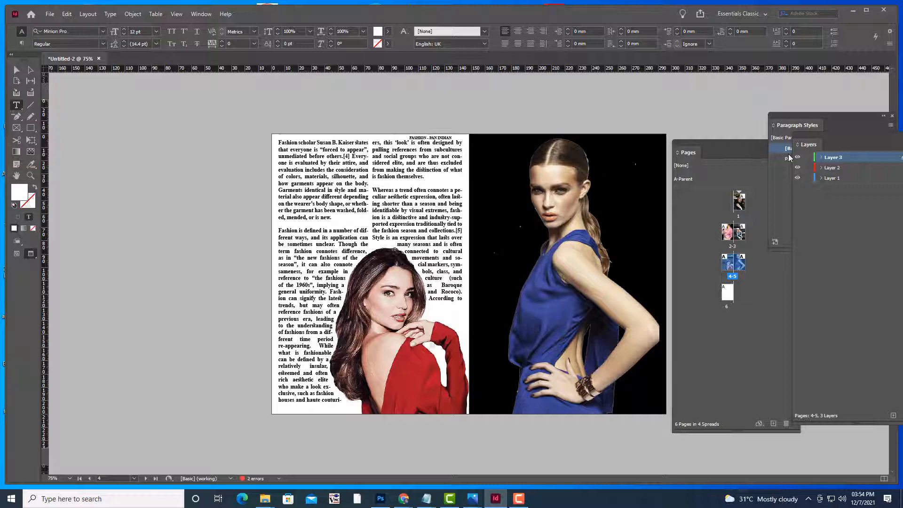
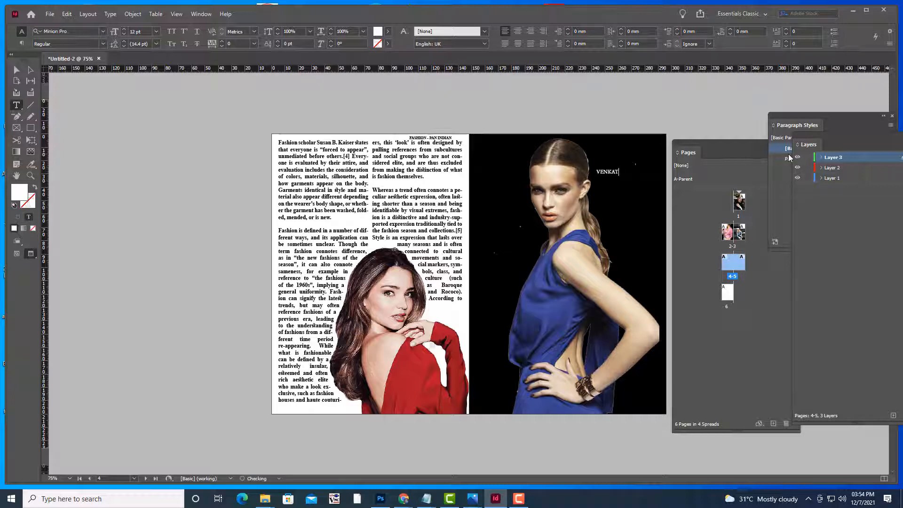
Enlarge the name text and move its frame slightly lower and left
{"action": "left_click", "coordinate": [17, 69]}
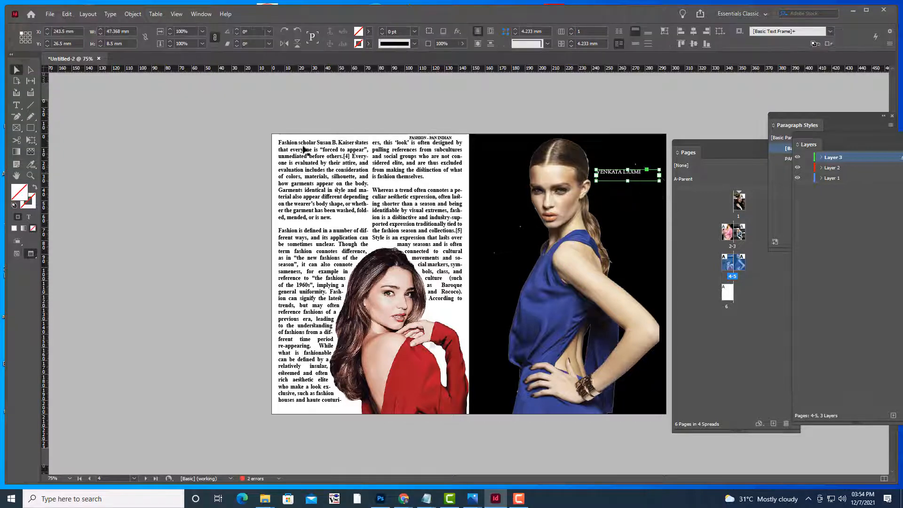
{"action": "left_click", "coordinate": [16, 105]}
{"action": "left_click_drag", "start_coordinate": [643, 175], "coordinate": [583, 168]}
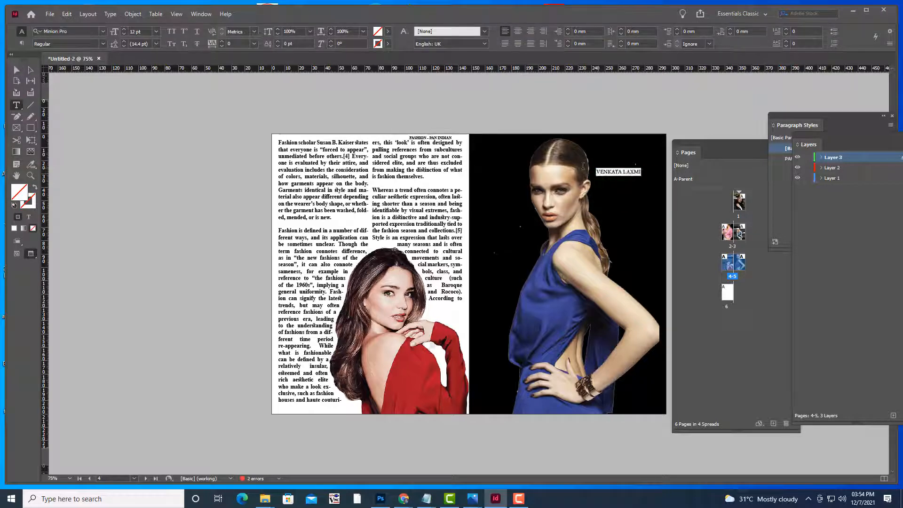
{"action": "key", "text": "ctrl+shift+period"}
{"action": "key", "text": "ctrl+shift+period"}
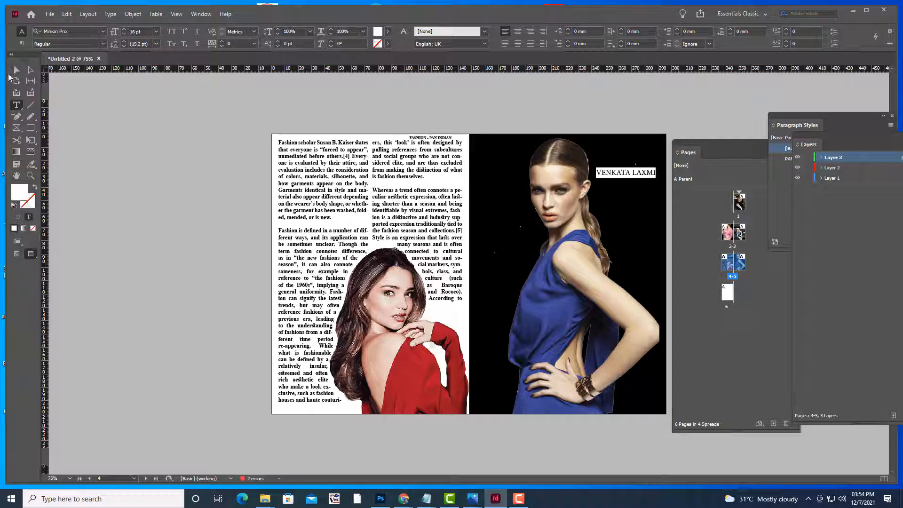
{"action": "left_click", "coordinate": [16, 70]}
{"action": "left_click", "coordinate": [146, 142]}
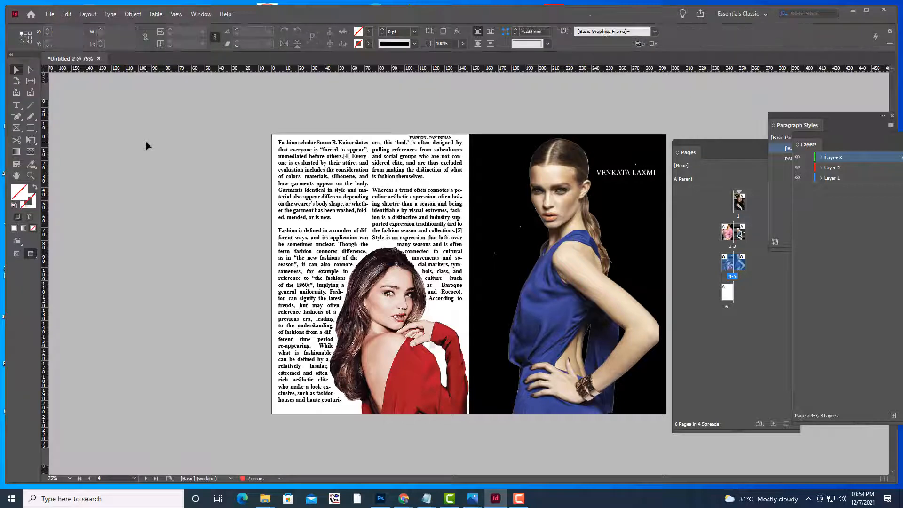
{"action": "key", "text": "w"}
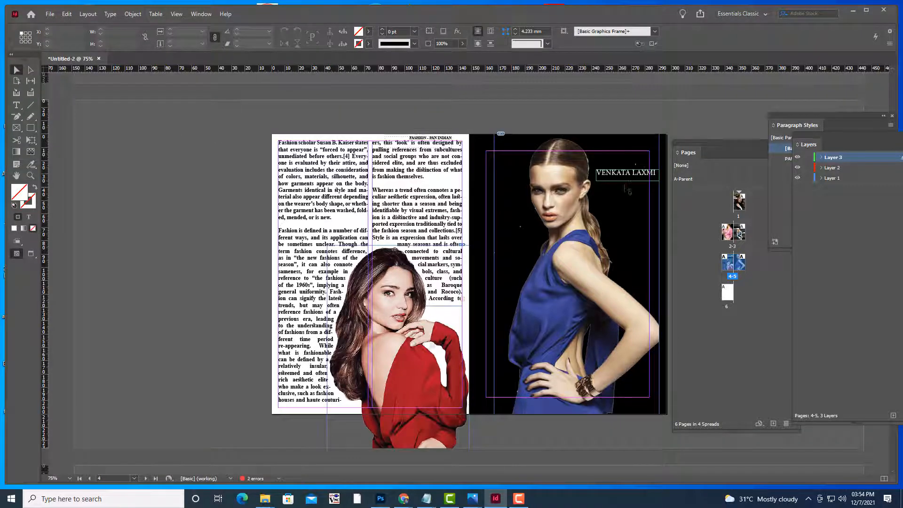
{"action": "left_click_drag", "start_coordinate": [640, 181], "coordinate": [624, 199]}
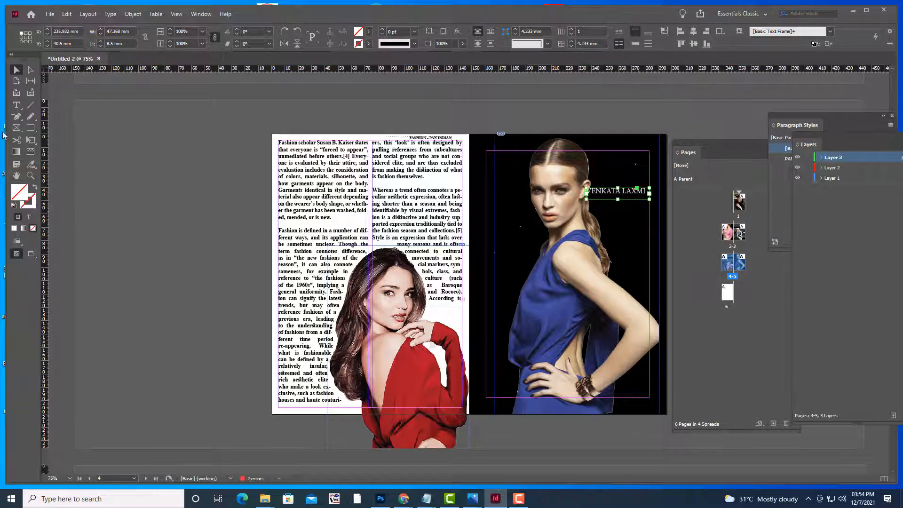
Set the name text to 14 pt and centre it in its frame
{"action": "left_click", "coordinate": [16, 105]}
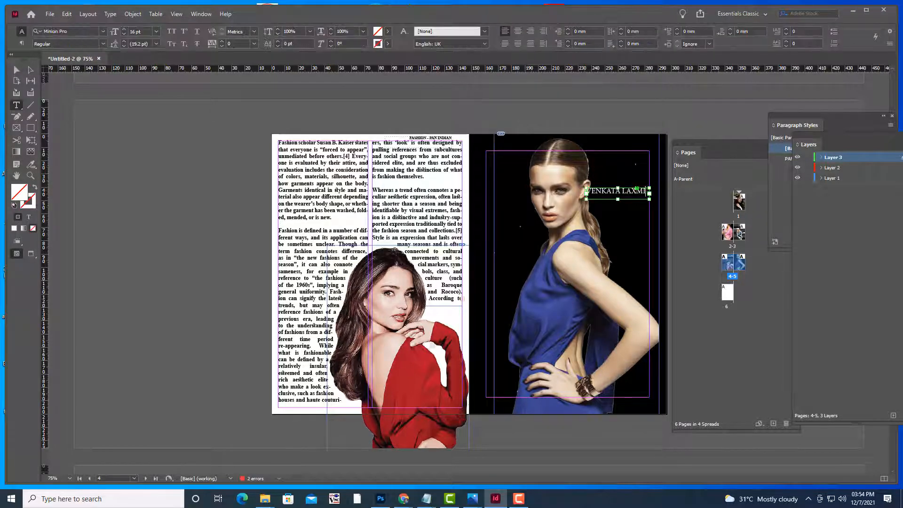
{"action": "left_click_drag", "start_coordinate": [645, 190], "coordinate": [576, 187]}
{"action": "key", "text": "ctrl+shift+comma"}
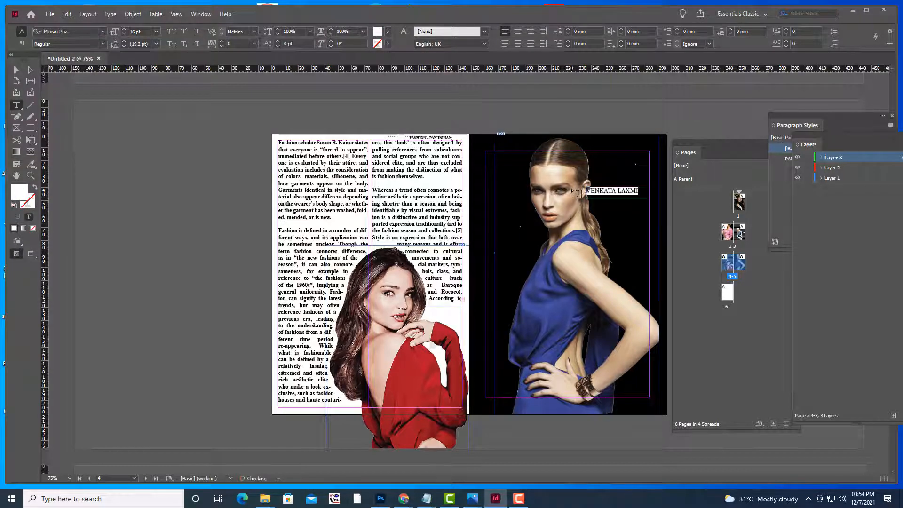
{"action": "left_click", "coordinate": [517, 31]}
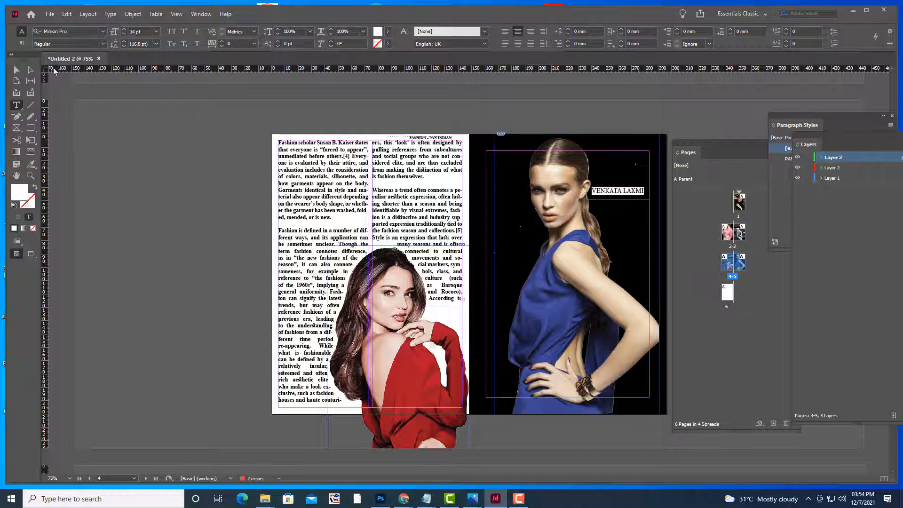
{"action": "left_click", "coordinate": [17, 70]}
{"action": "left_click", "coordinate": [91, 132]}
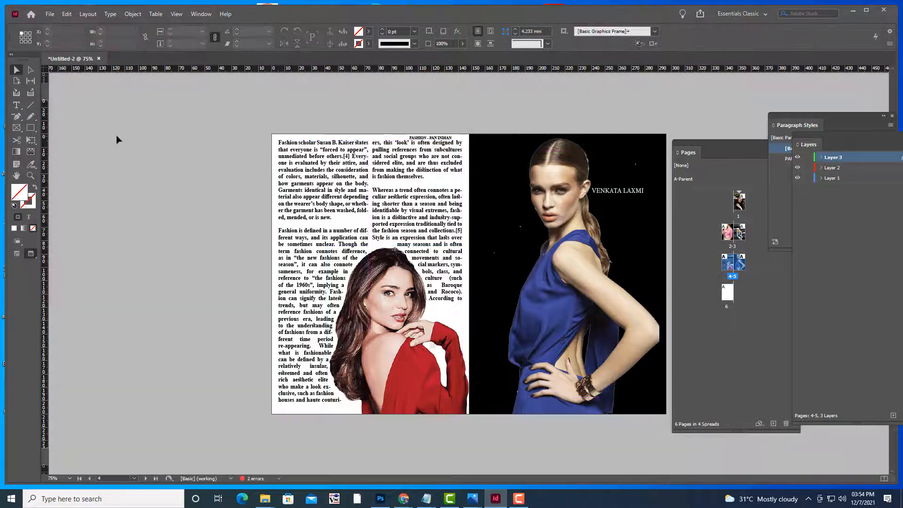
Zoom in on page 6 and delete the FASHION - PAN INDIAN header
{"action": "scroll", "coordinate": [210, 144], "scroll_direction": "down", "scroll_amount": 6}
{"action": "scroll", "coordinate": [211, 148], "scroll_direction": "down", "scroll_amount": 3}
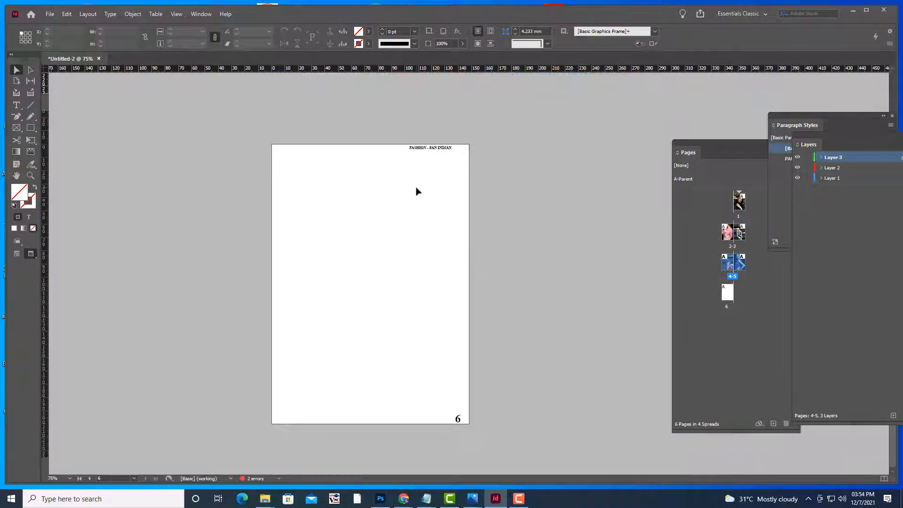
{"action": "key", "text": "ctrl+minus"}
{"action": "key", "text": "ctrl+minus"}
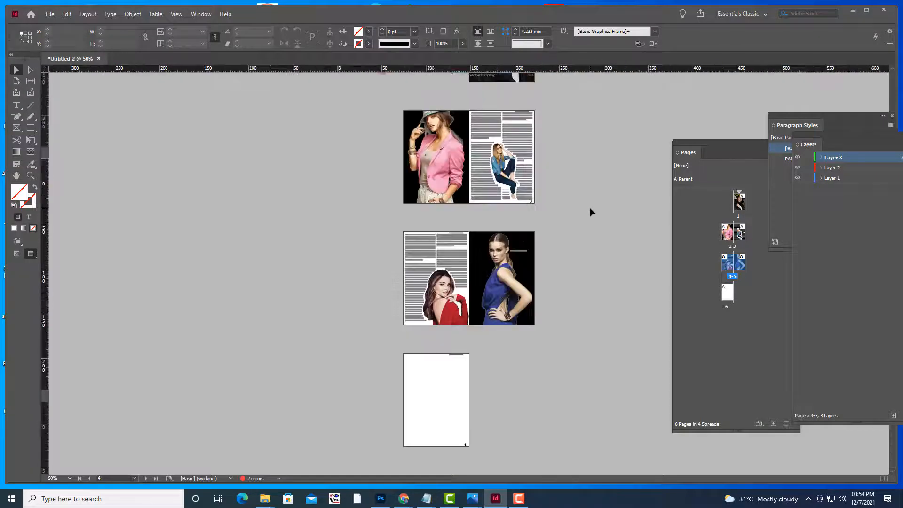
{"action": "key", "text": "ctrl+equal"}
{"action": "scroll", "coordinate": [377, 288], "scroll_direction": "down", "scroll_amount": 4}
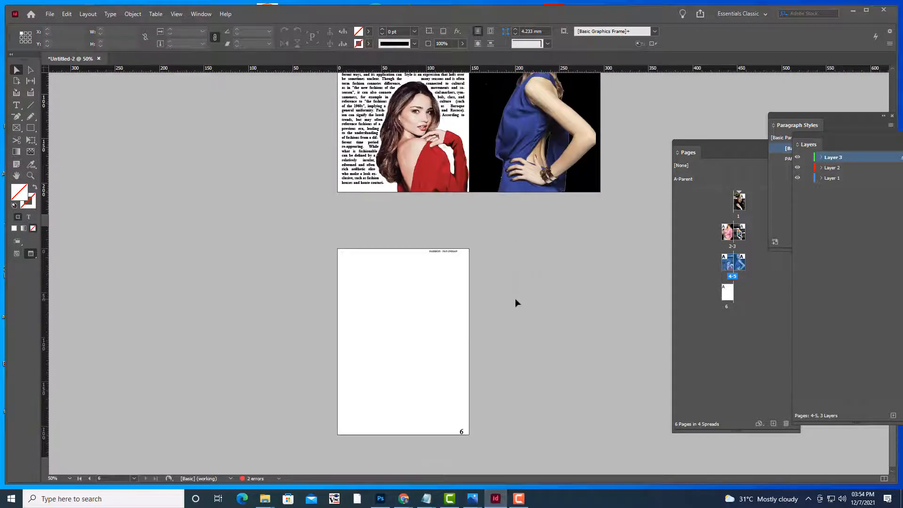
{"action": "key", "text": "ctrl+equal"}
{"action": "key", "text": "ctrl+equal"}
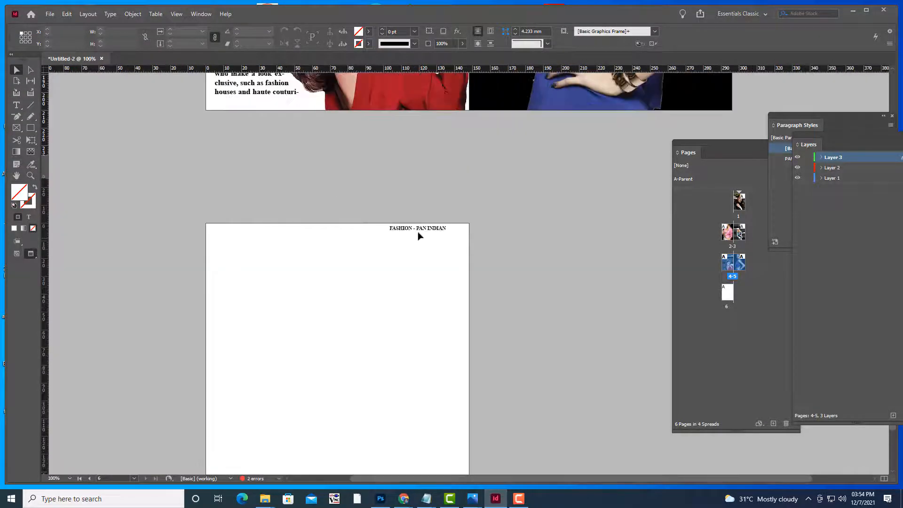
{"action": "left_click", "coordinate": [416, 234]}
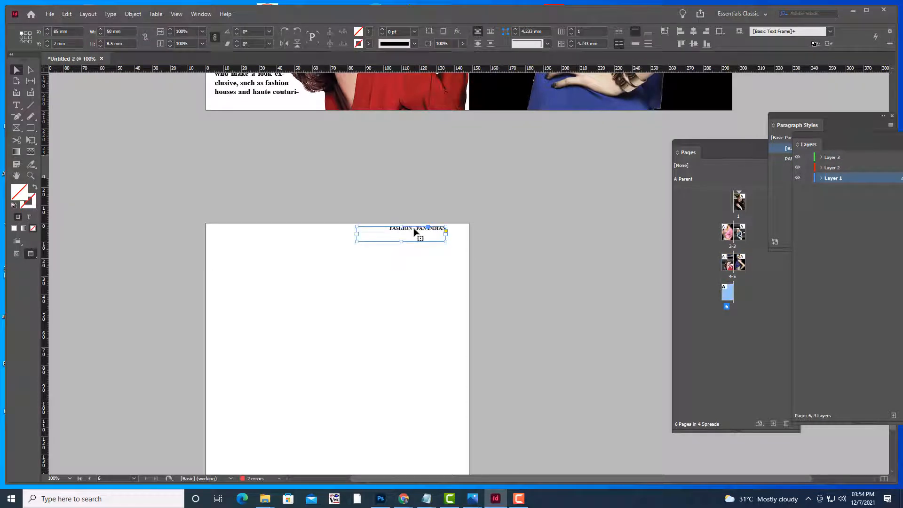
{"action": "key", "text": "Delete"}
Check the emptied page 6 with its margins and guides shown
{"action": "scroll", "coordinate": [475, 224], "scroll_direction": "down", "scroll_amount": 4}
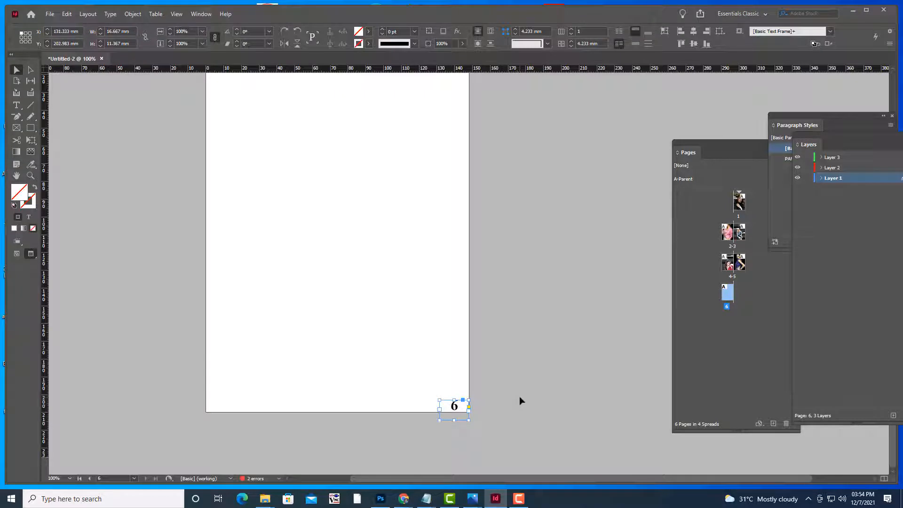
{"action": "scroll", "coordinate": [501, 350], "scroll_direction": "up", "scroll_amount": 2}
{"action": "scroll", "coordinate": [502, 353], "scroll_direction": "up", "scroll_amount": 2}
{"action": "scroll", "coordinate": [502, 353], "scroll_direction": "down", "scroll_amount": 4}
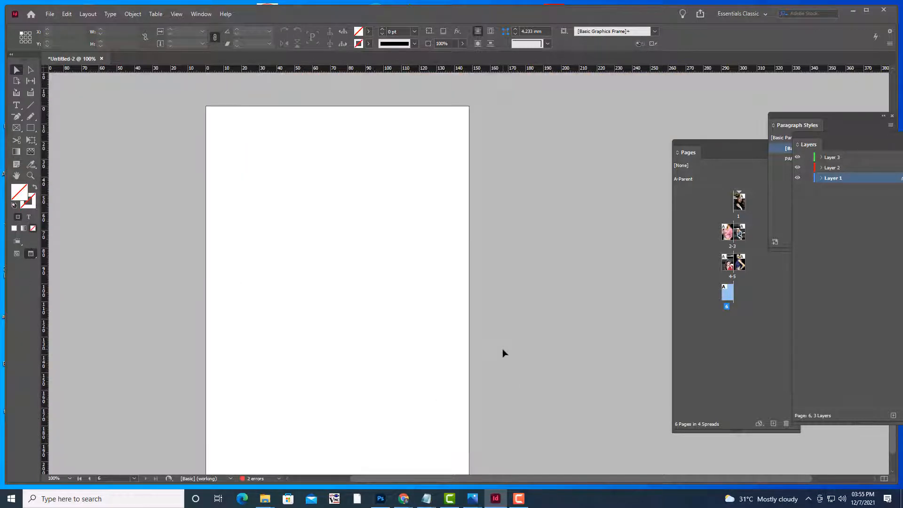
{"action": "key", "text": "w"}
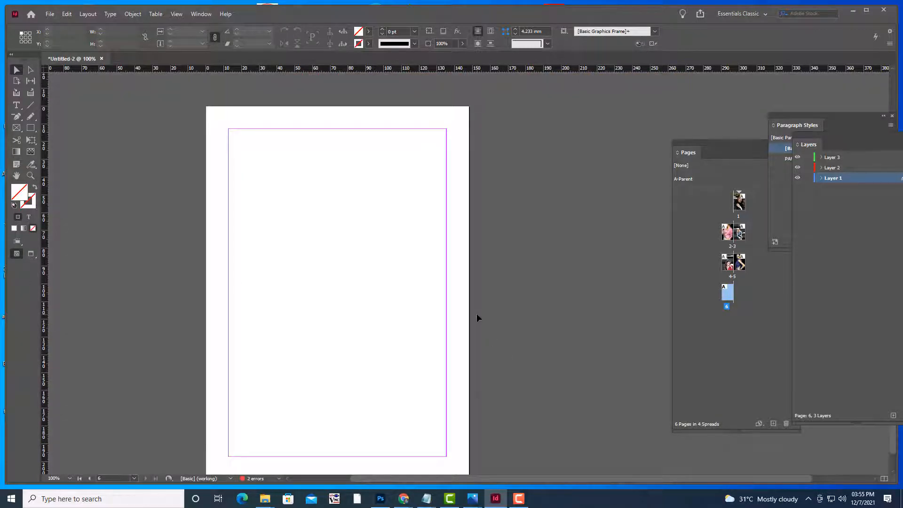
{"action": "scroll", "coordinate": [476, 318], "scroll_direction": "down", "scroll_amount": 2}
{"action": "scroll", "coordinate": [475, 318], "scroll_direction": "up", "scroll_amount": 1}
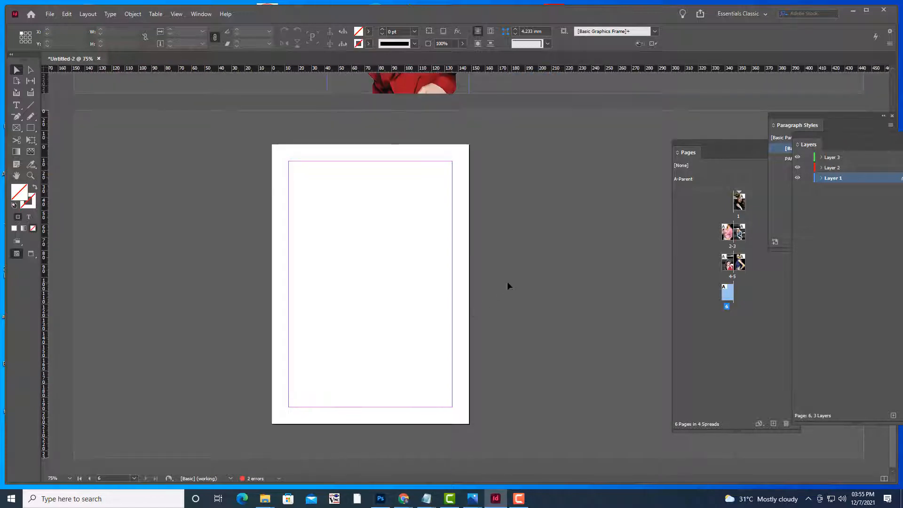
{"action": "left_click", "coordinate": [17, 129]}
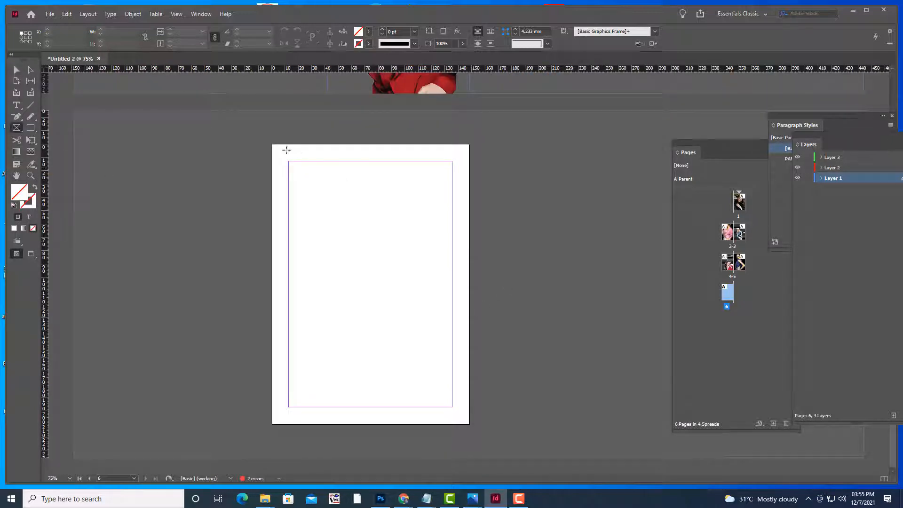
Draw a full-page frame on page 6 and place MAGAZINEBACK.jpg filling it proportionally
{"action": "left_click_drag", "start_coordinate": [273, 146], "coordinate": [469, 425]}
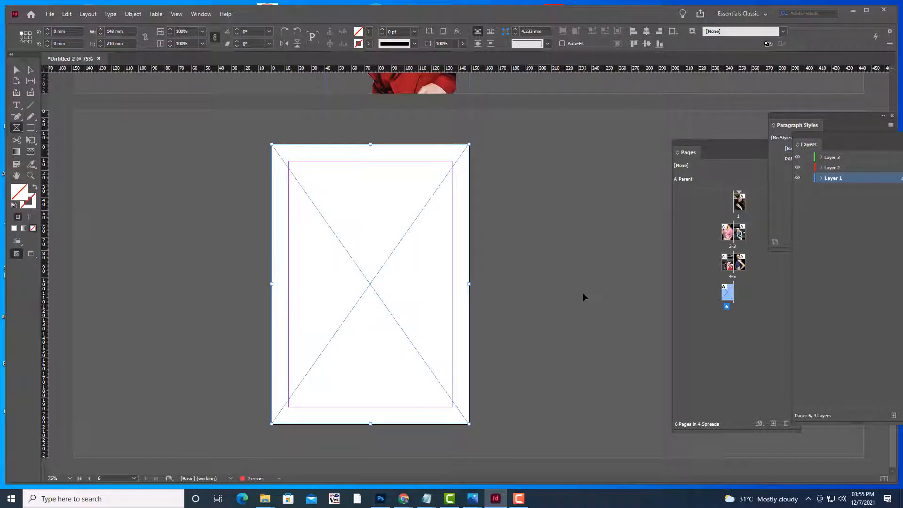
{"action": "key", "text": "ctrl+d"}
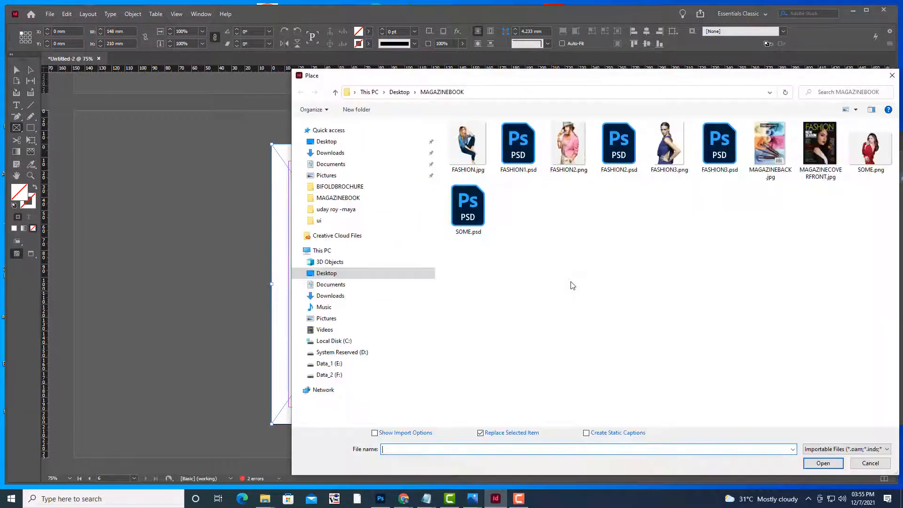
{"action": "left_click", "coordinate": [771, 159]}
{"action": "left_click", "coordinate": [830, 465]}
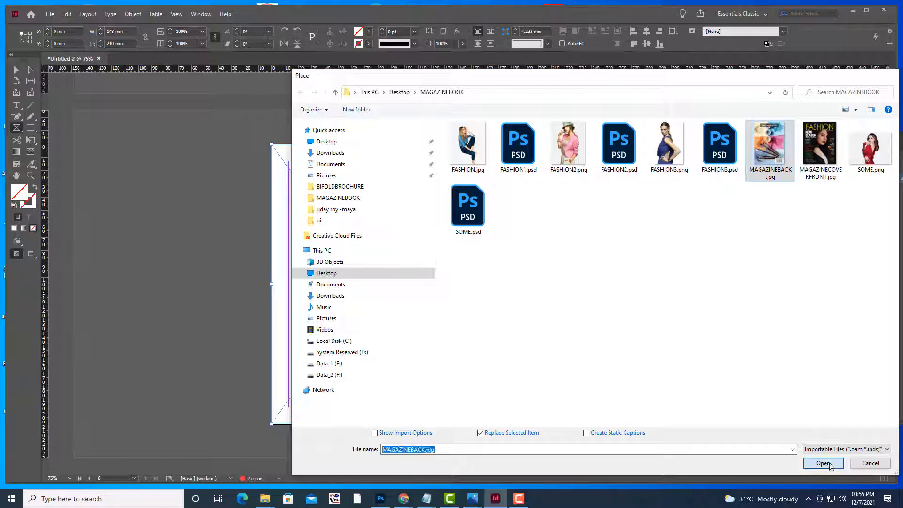
{"action": "right_click", "coordinate": [414, 226]}
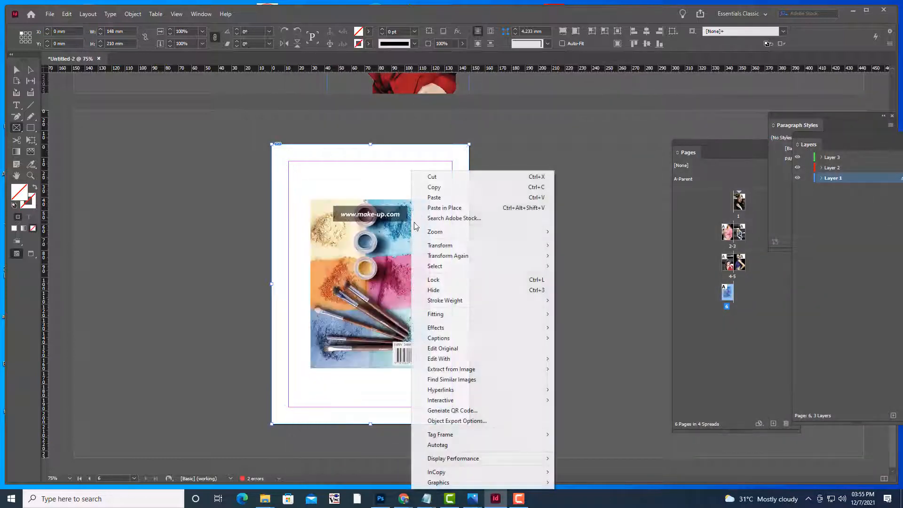
{"action": "mouse_move", "coordinate": [478, 314]}
{"action": "left_click", "coordinate": [606, 311]}
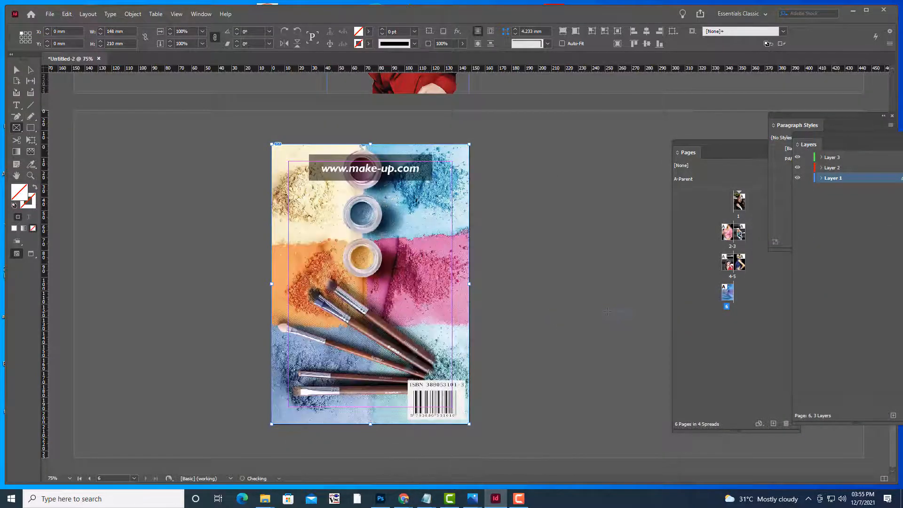
{"action": "left_click", "coordinate": [420, 243]}
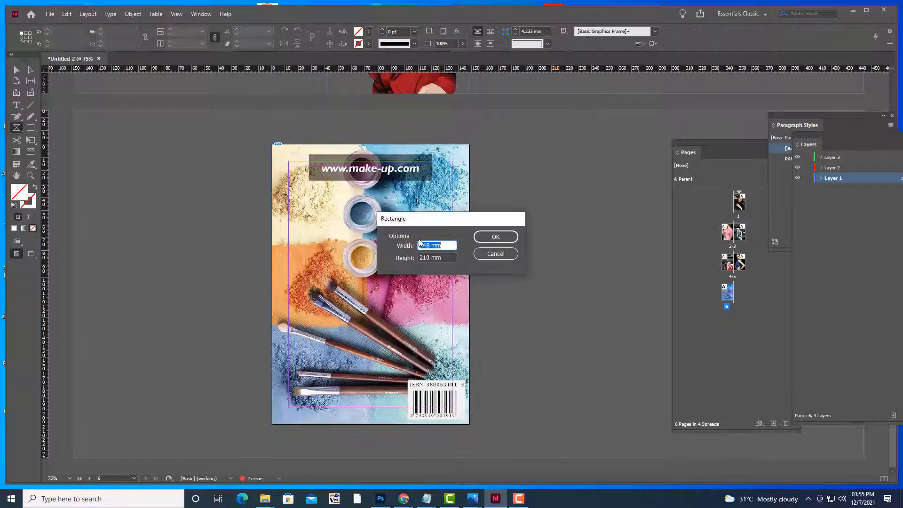
{"action": "left_click", "coordinate": [482, 253]}
{"action": "right_click", "coordinate": [417, 214]}
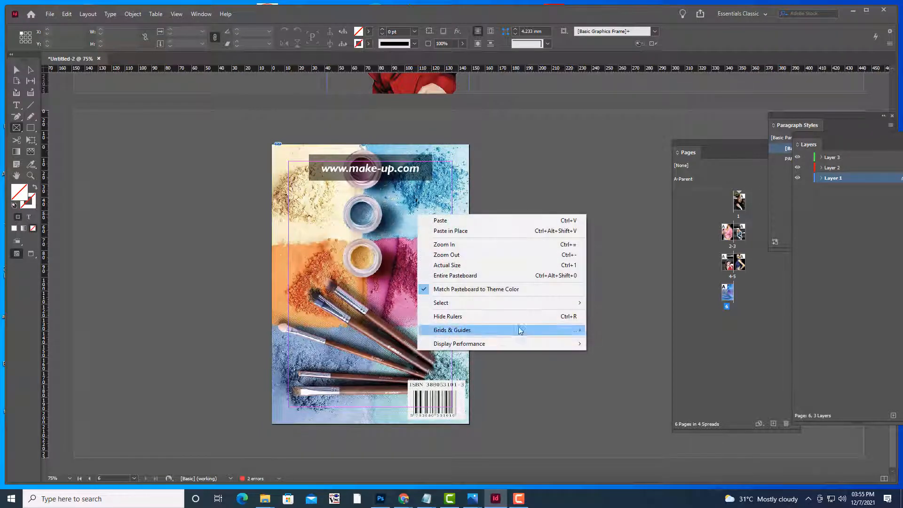
{"action": "mouse_move", "coordinate": [514, 348]}
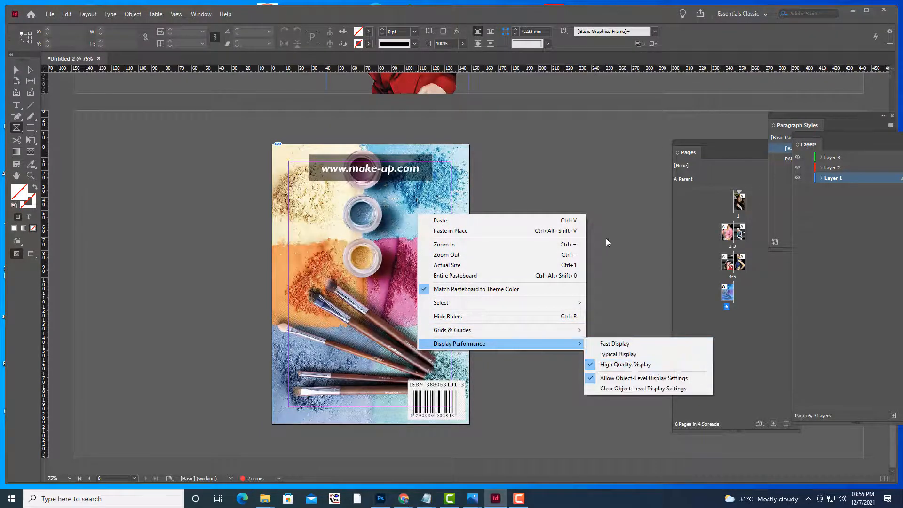
{"action": "key", "text": "Escape"}
Switch to the Selection tool in preview mode and zoom out to review the spreads
{"action": "key", "text": "v"}
{"action": "key", "text": "w"}
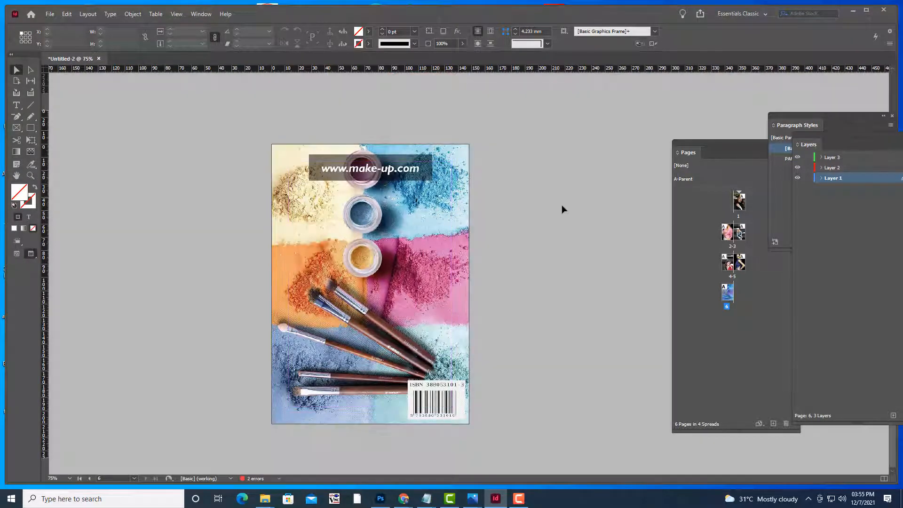
{"action": "scroll", "coordinate": [561, 204], "scroll_direction": "up", "scroll_amount": 10}
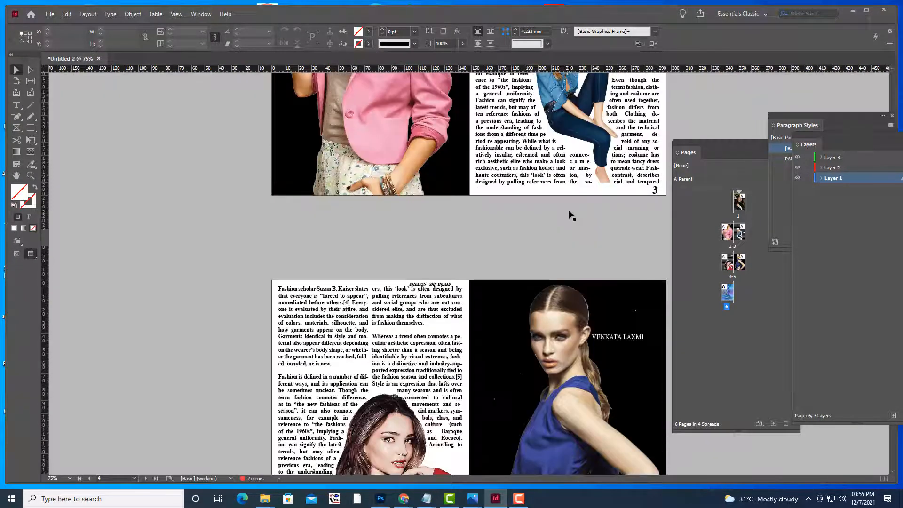
{"action": "key", "text": "ctrl+minus"}
{"action": "key", "text": "ctrl+minus"}
{"action": "key", "text": "ctrl+equal"}
{"action": "key", "text": "ctrl+equal"}
{"action": "key", "text": "ctrl+minus"}
{"action": "scroll", "coordinate": [571, 214], "scroll_direction": "up", "scroll_amount": 3}
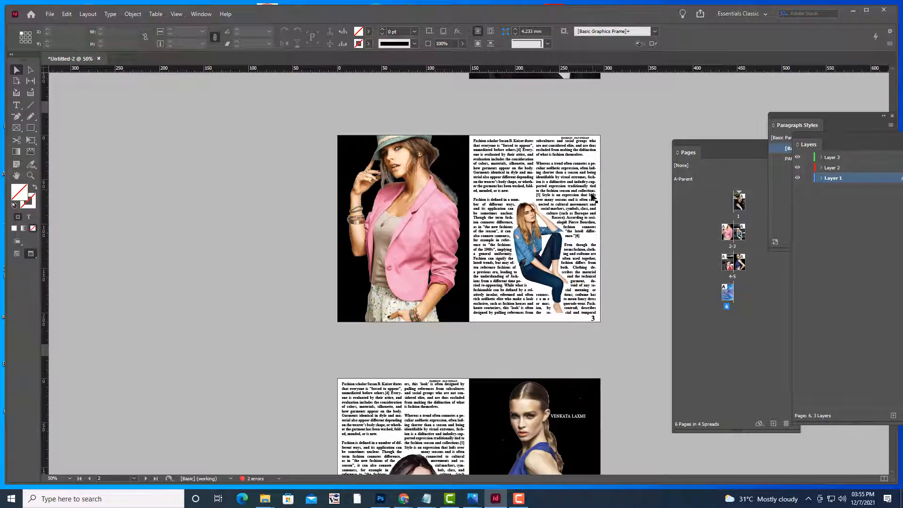
{"action": "scroll", "coordinate": [596, 226], "scroll_direction": "up", "scroll_amount": 2}
{"action": "scroll", "coordinate": [596, 232], "scroll_direction": "down", "scroll_amount": 10}
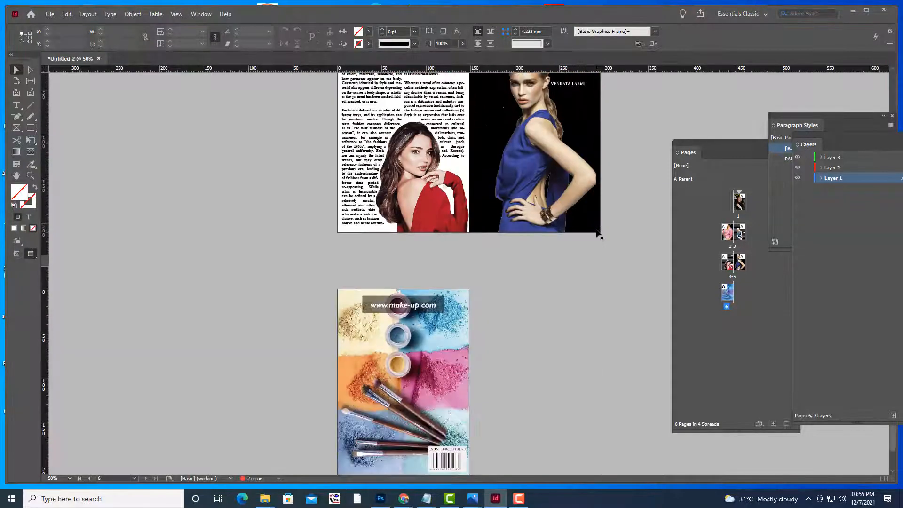
{"action": "scroll", "coordinate": [597, 234], "scroll_direction": "up", "scroll_amount": 1}
{"action": "scroll", "coordinate": [598, 234], "scroll_direction": "up", "scroll_amount": 10}
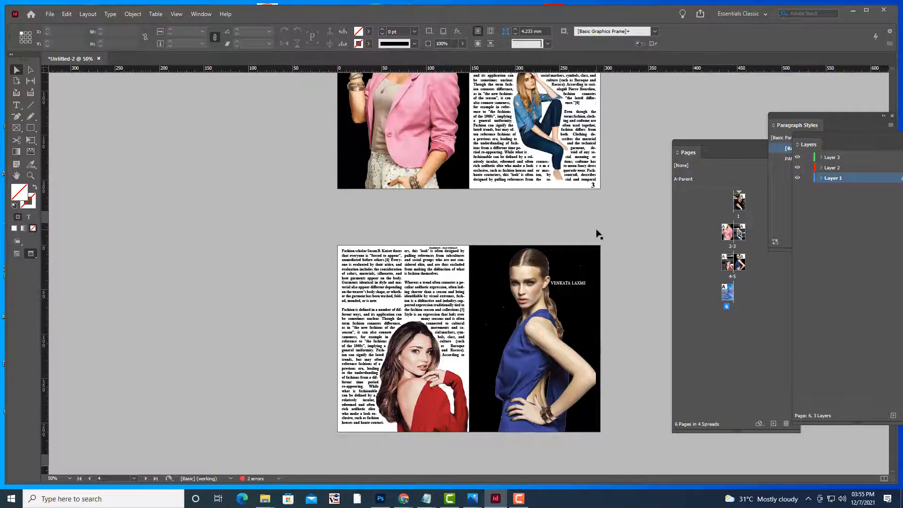
{"action": "scroll", "coordinate": [599, 236], "scroll_direction": "down", "scroll_amount": 12}
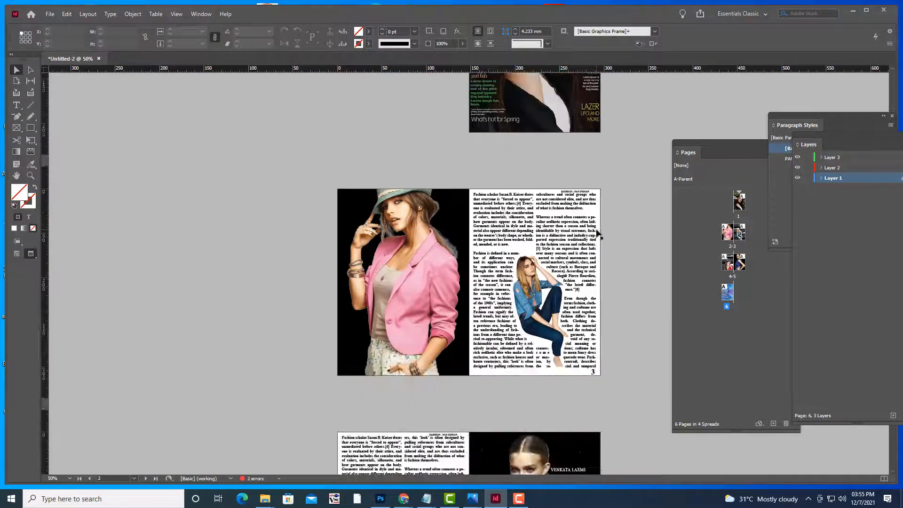
Drag the red-dress photo left to page 4's left edge so the text wraps around it
{"action": "scroll", "coordinate": [598, 235], "scroll_direction": "up", "scroll_amount": 3}
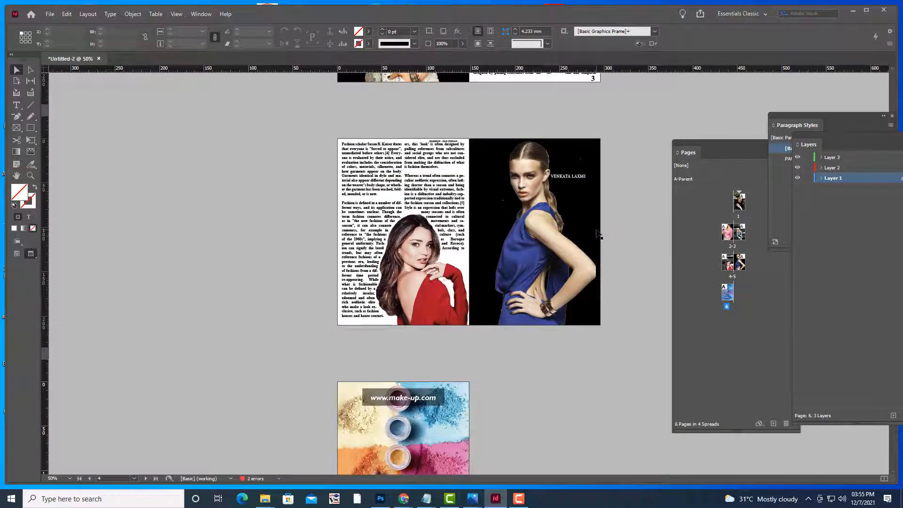
{"action": "scroll", "coordinate": [498, 248], "scroll_direction": "up", "scroll_amount": 7}
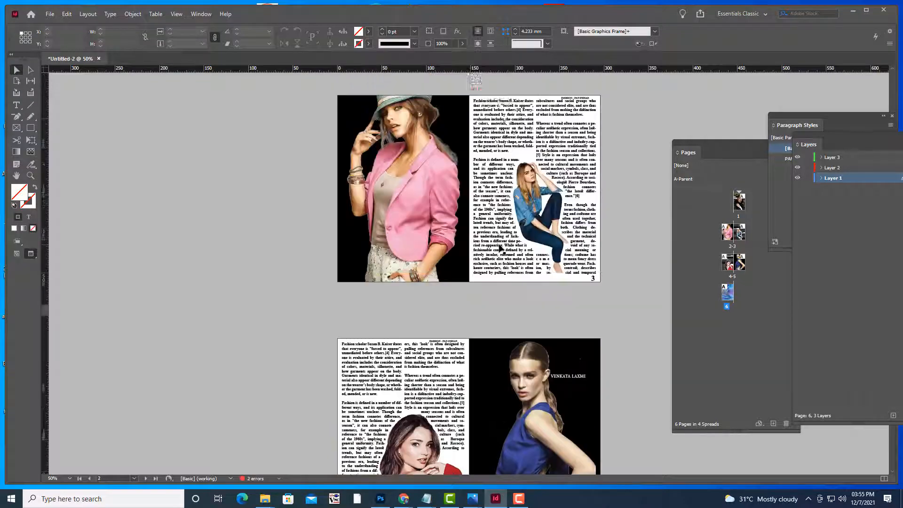
{"action": "scroll", "coordinate": [633, 232], "scroll_direction": "down", "scroll_amount": 5}
{"action": "scroll", "coordinate": [632, 229], "scroll_direction": "down", "scroll_amount": 5}
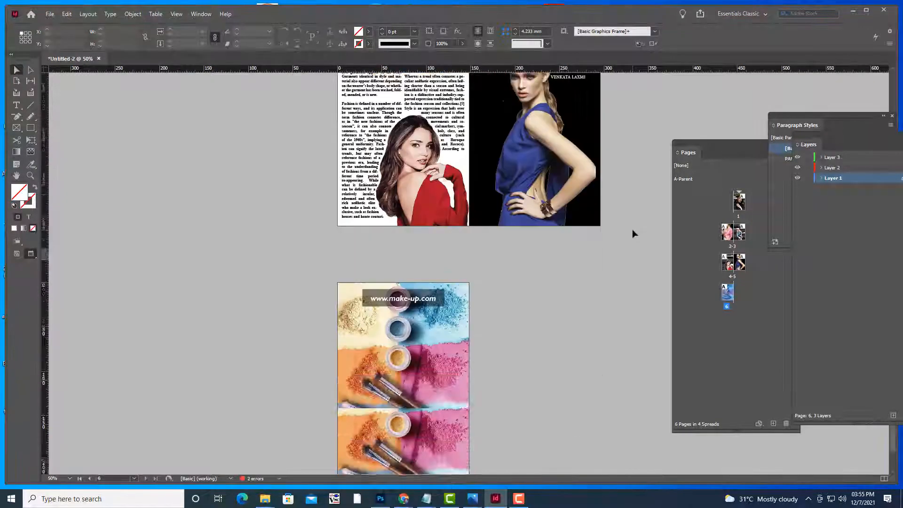
{"action": "scroll", "coordinate": [632, 229], "scroll_direction": "up", "scroll_amount": 8}
{"action": "scroll", "coordinate": [632, 230], "scroll_direction": "down", "scroll_amount": 4}
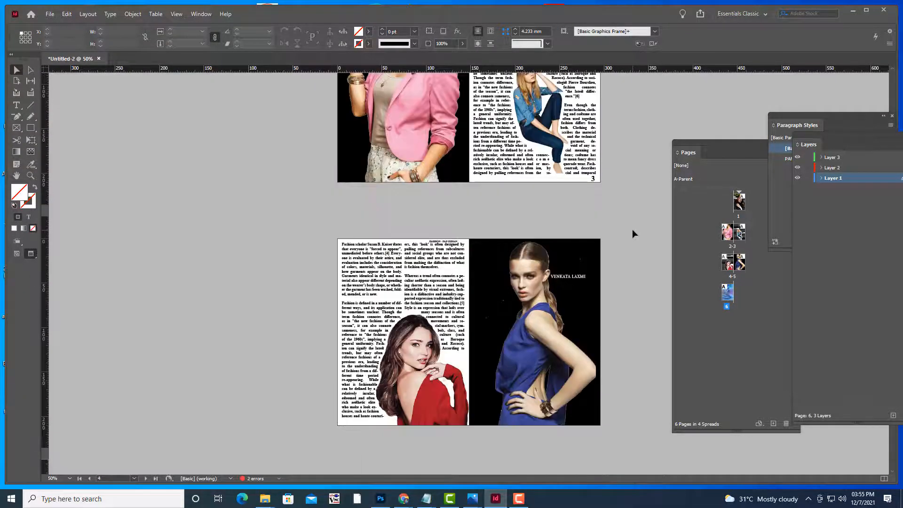
{"action": "scroll", "coordinate": [632, 230], "scroll_direction": "down", "scroll_amount": 5}
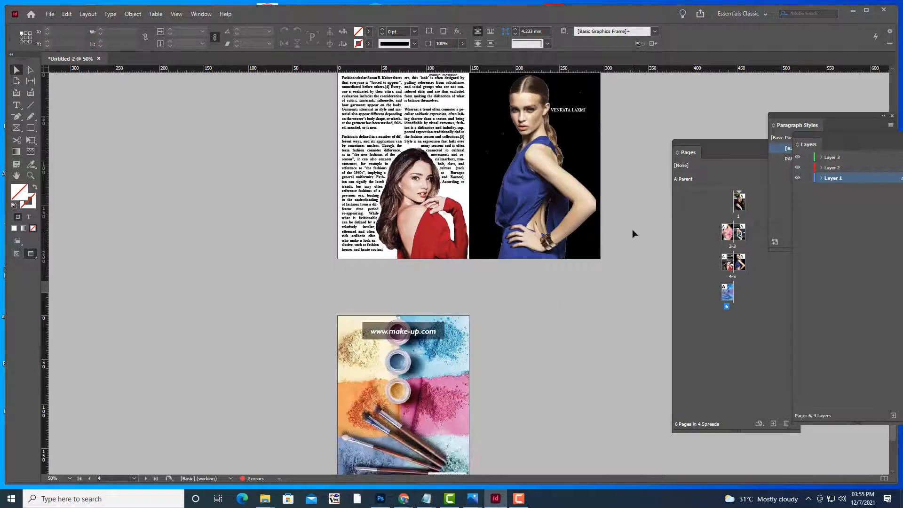
{"action": "scroll", "coordinate": [632, 229], "scroll_direction": "up", "scroll_amount": 3}
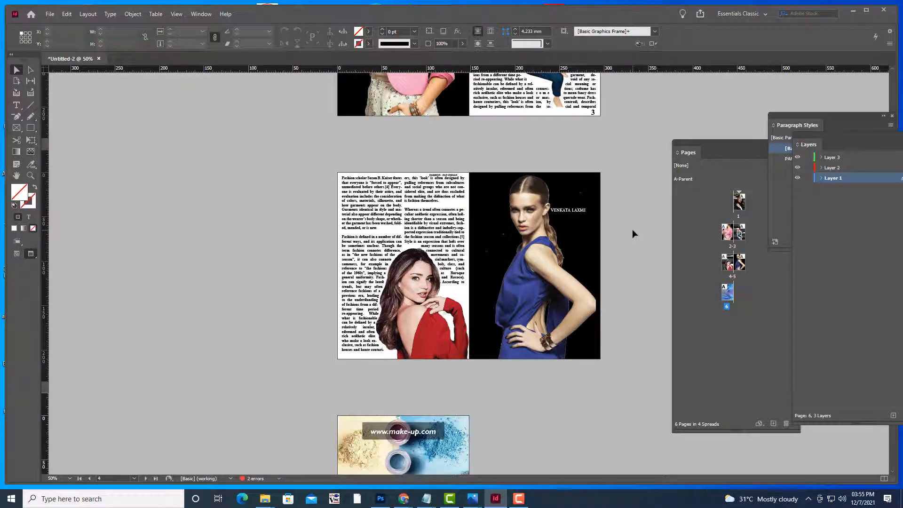
{"action": "scroll", "coordinate": [632, 230], "scroll_direction": "down", "scroll_amount": 1}
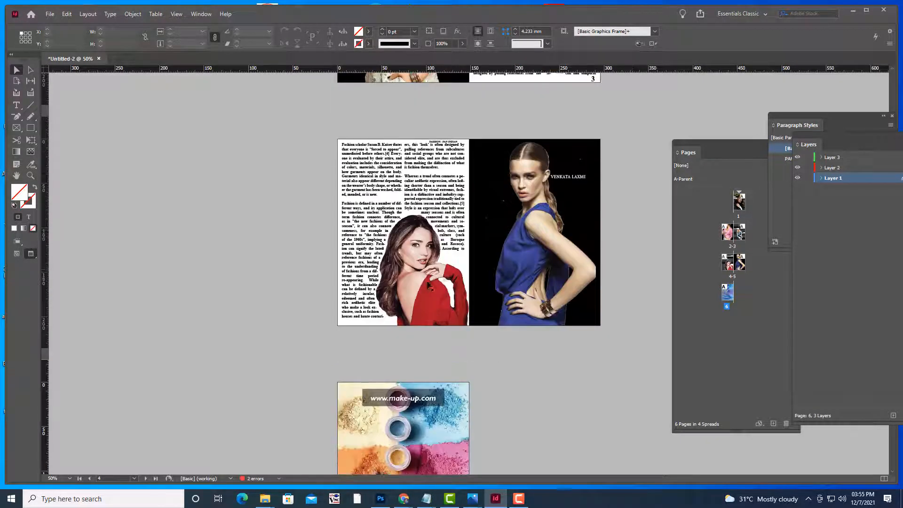
{"action": "left_click_drag", "start_coordinate": [428, 284], "coordinate": [397, 286]}
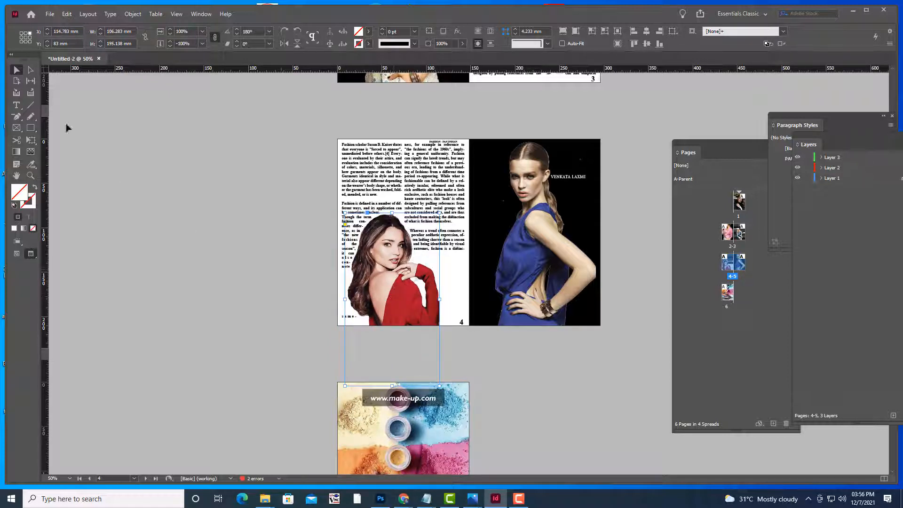
Deselect the red-dress photo, scroll back up to the cover page, and open the File menu
{"action": "left_click", "coordinate": [216, 187]}
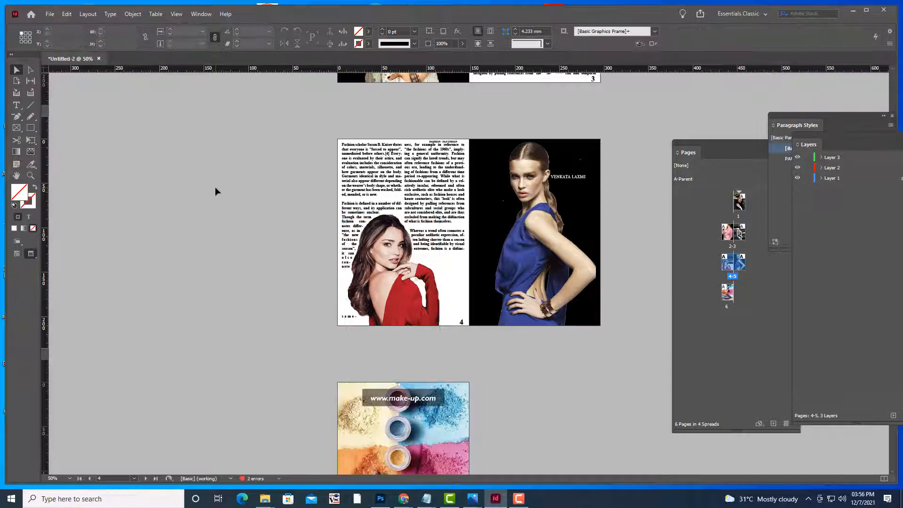
{"action": "scroll", "coordinate": [357, 235], "scroll_direction": "up", "scroll_amount": 6}
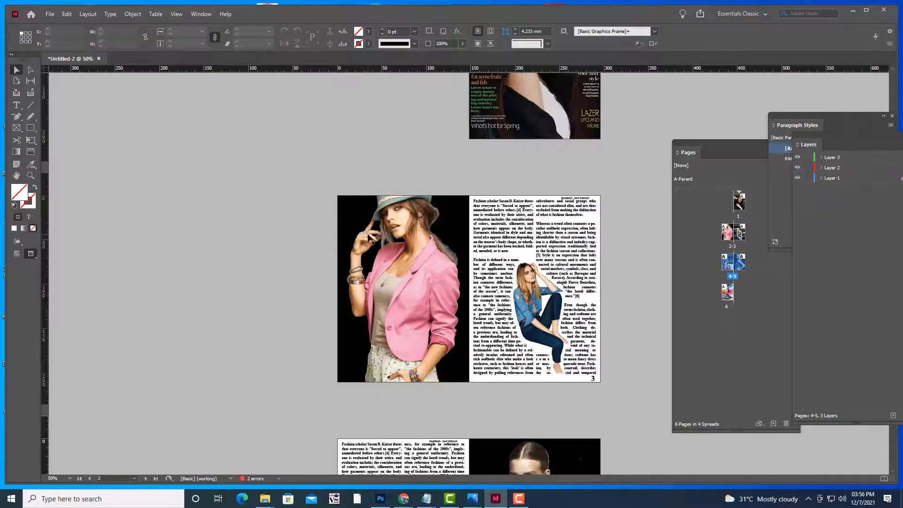
{"action": "scroll", "coordinate": [274, 160], "scroll_direction": "up", "scroll_amount": 3}
{"action": "left_click", "coordinate": [43, 15]}
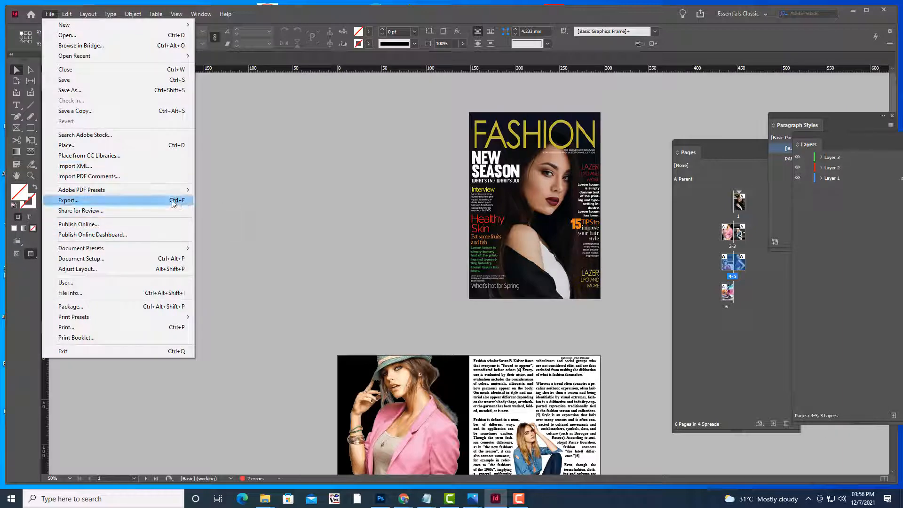
Start exporting as Adobe PDF (Print) and clear the old file name
{"action": "left_click", "coordinate": [179, 200]}
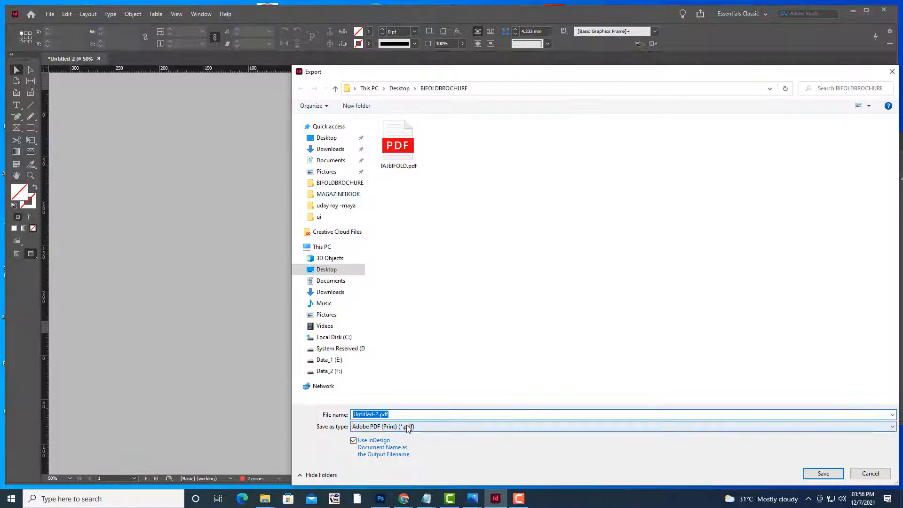
{"action": "left_click", "coordinate": [409, 428]}
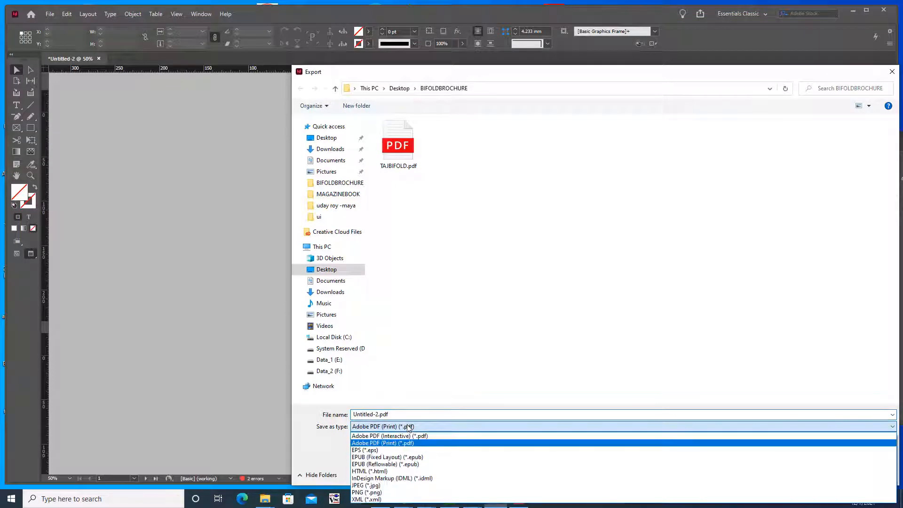
{"action": "left_click", "coordinate": [409, 427]}
{"action": "left_click_drag", "start_coordinate": [415, 74], "coordinate": [336, 66]}
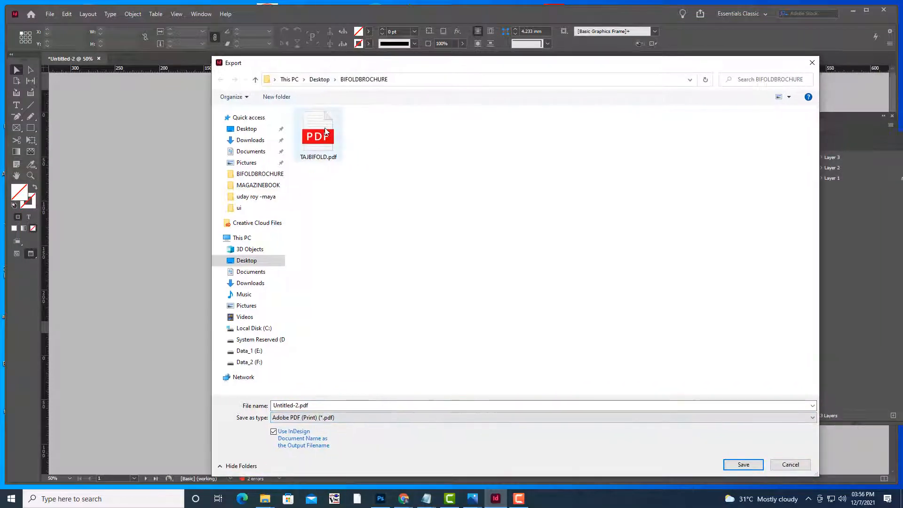
{"action": "left_click", "coordinate": [318, 136]}
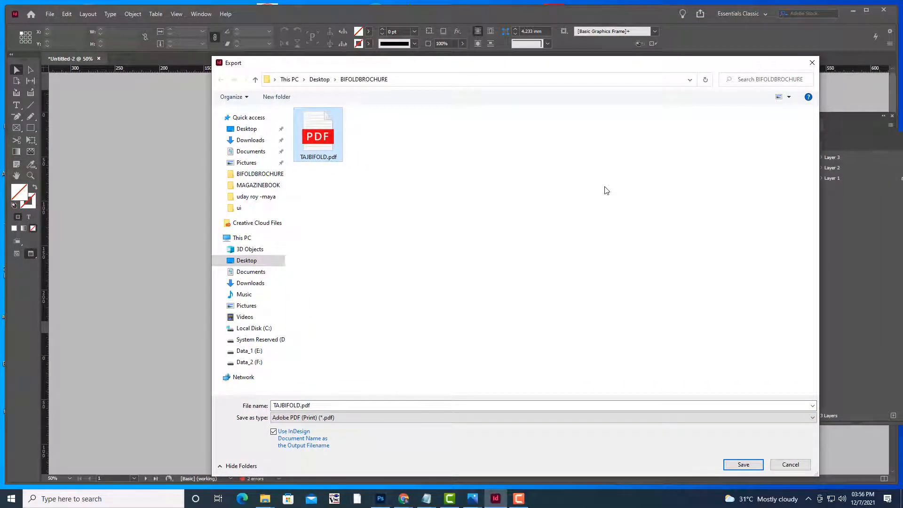
{"action": "left_click", "coordinate": [506, 198]}
{"action": "left_click_drag", "start_coordinate": [377, 64], "coordinate": [387, 65]}
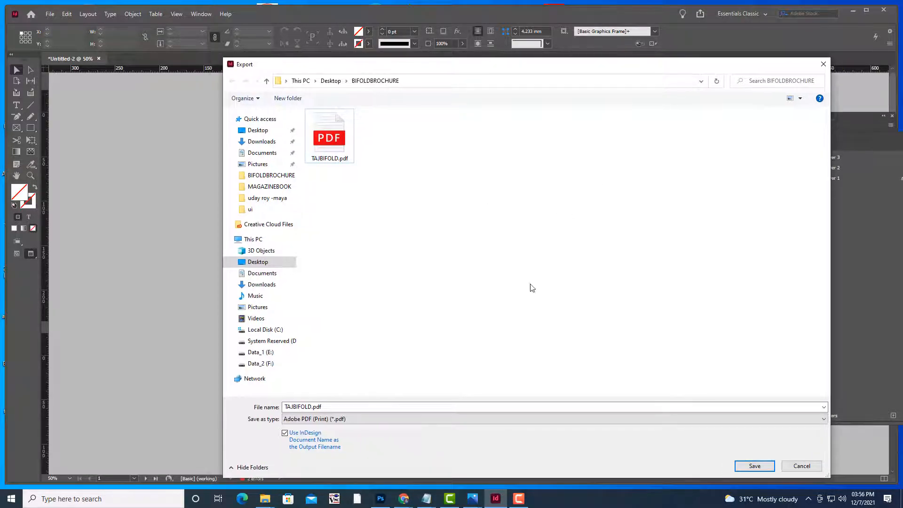
{"action": "left_click", "coordinate": [331, 404]}
{"action": "key", "text": "BackSpace"}
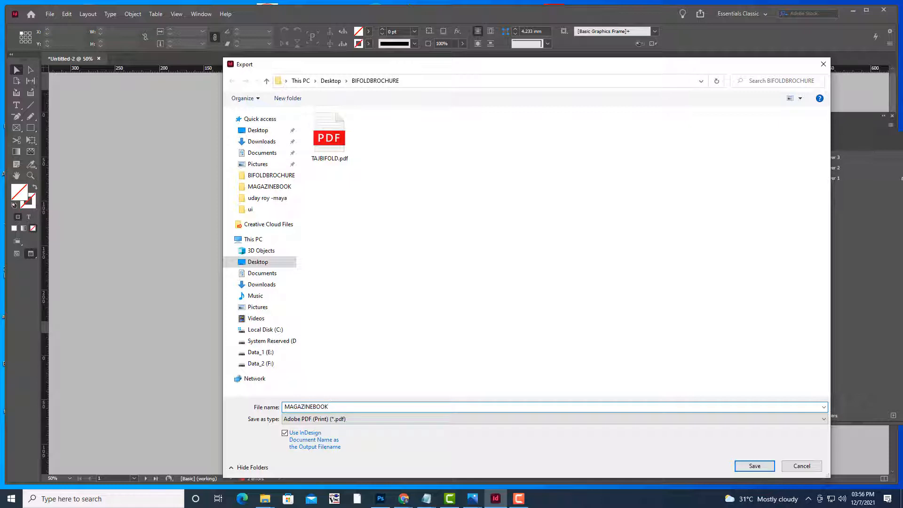
Save as MAGAZINEBOOK in the MAGAZINEBOOK folder and export with Press Quality
{"action": "left_click", "coordinate": [273, 188]}
{"action": "left_click", "coordinate": [773, 465]}
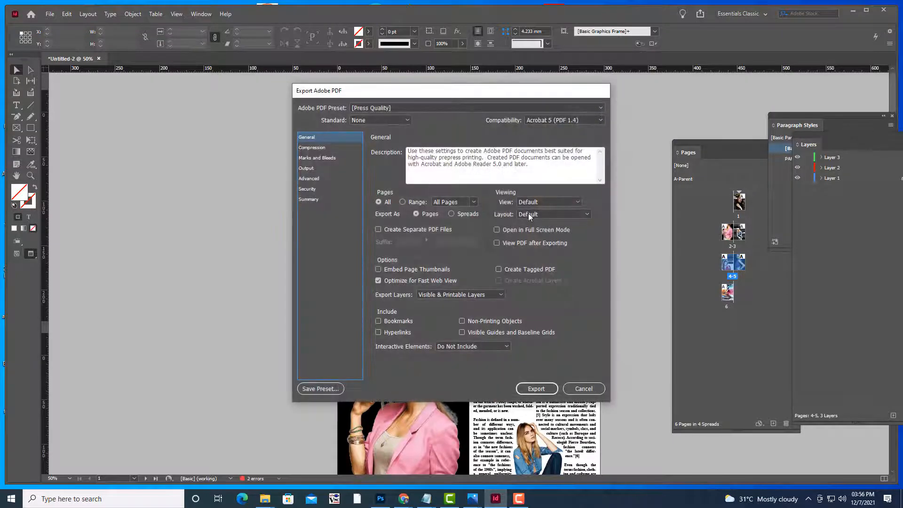
{"action": "left_click", "coordinate": [536, 389]}
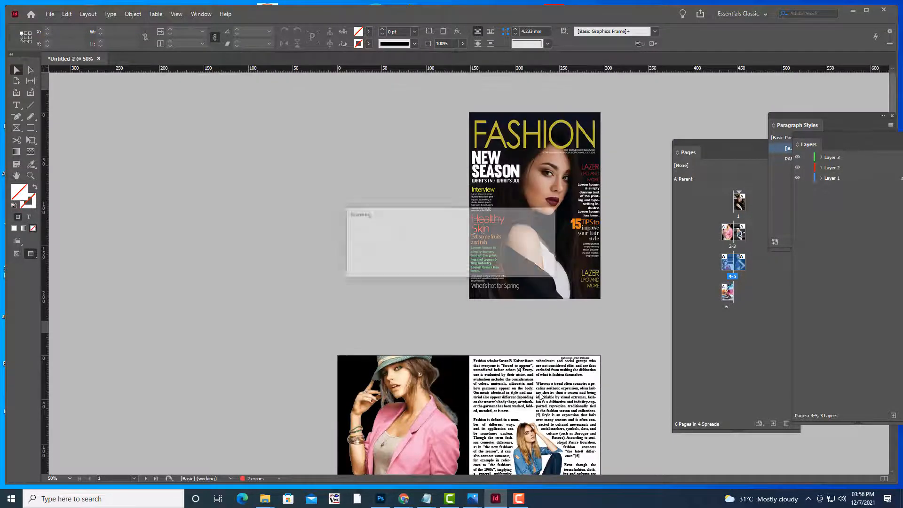
Accept the overset text warning and let the PDF export finish
{"action": "left_click", "coordinate": [496, 265]}
{"action": "scroll", "coordinate": [445, 205], "scroll_direction": "down", "scroll_amount": 10}
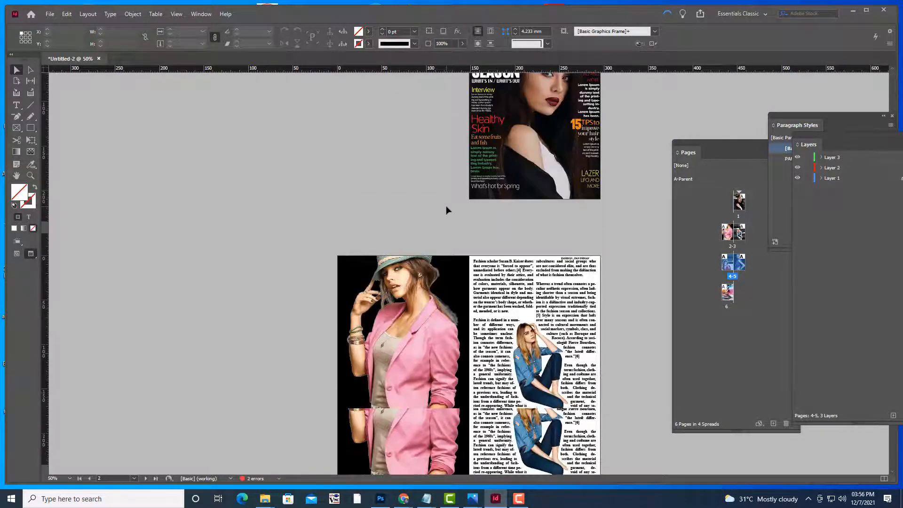
{"action": "scroll", "coordinate": [446, 207], "scroll_direction": "down", "scroll_amount": 4}
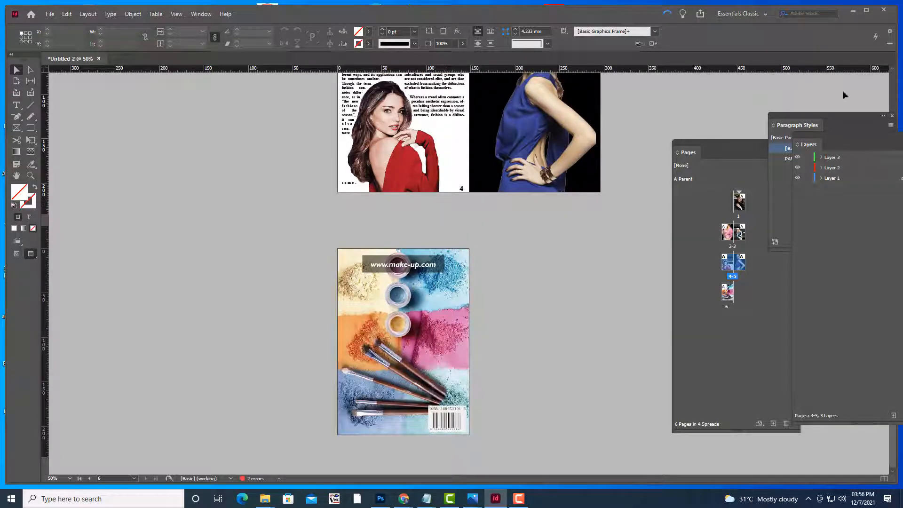
{"action": "scroll", "coordinate": [602, 198], "scroll_direction": "up", "scroll_amount": 8}
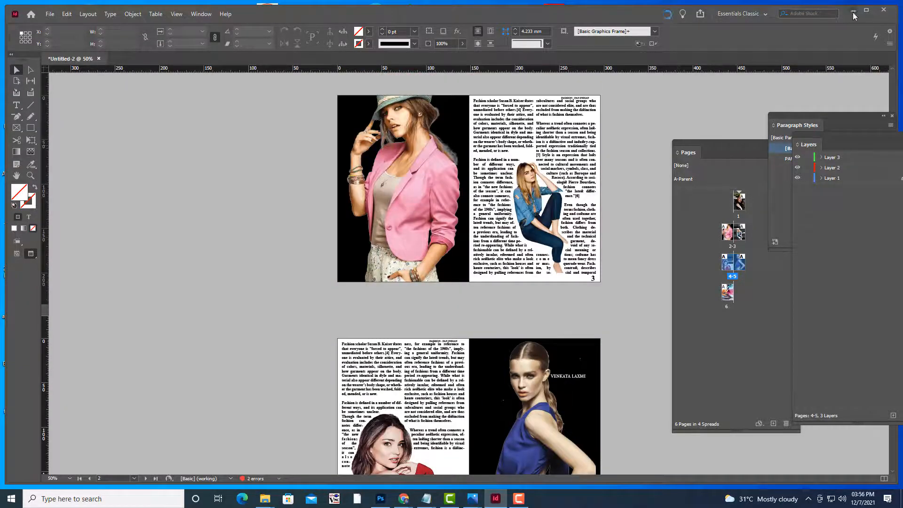
{"action": "scroll", "coordinate": [639, 147], "scroll_direction": "down", "scroll_amount": 3}
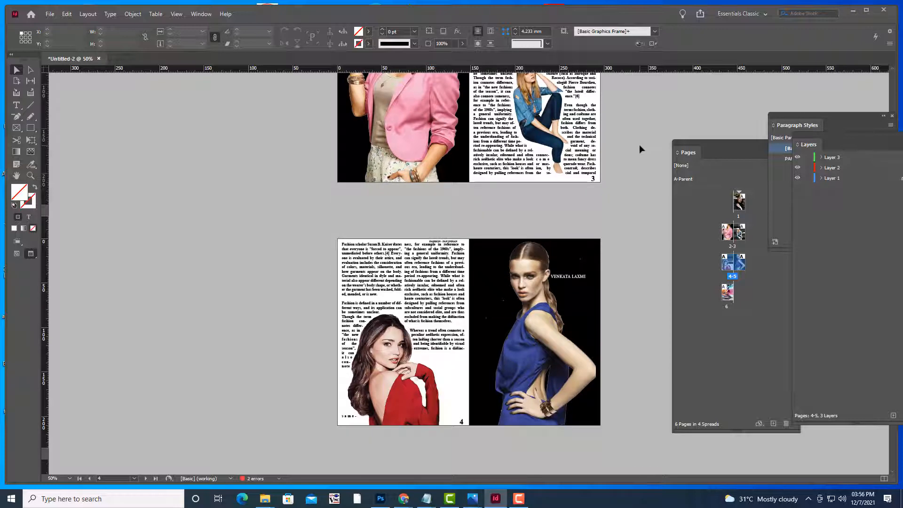
{"action": "scroll", "coordinate": [639, 148], "scroll_direction": "down", "scroll_amount": 4}
{"action": "scroll", "coordinate": [639, 149], "scroll_direction": "up", "scroll_amount": 6}
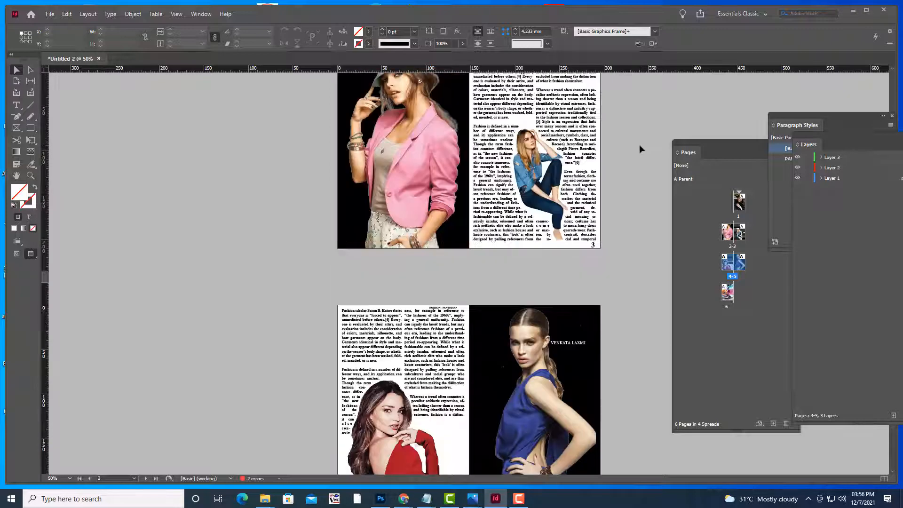
{"action": "scroll", "coordinate": [639, 149], "scroll_direction": "up", "scroll_amount": 4}
{"action": "scroll", "coordinate": [639, 145], "scroll_direction": "down", "scroll_amount": 7}
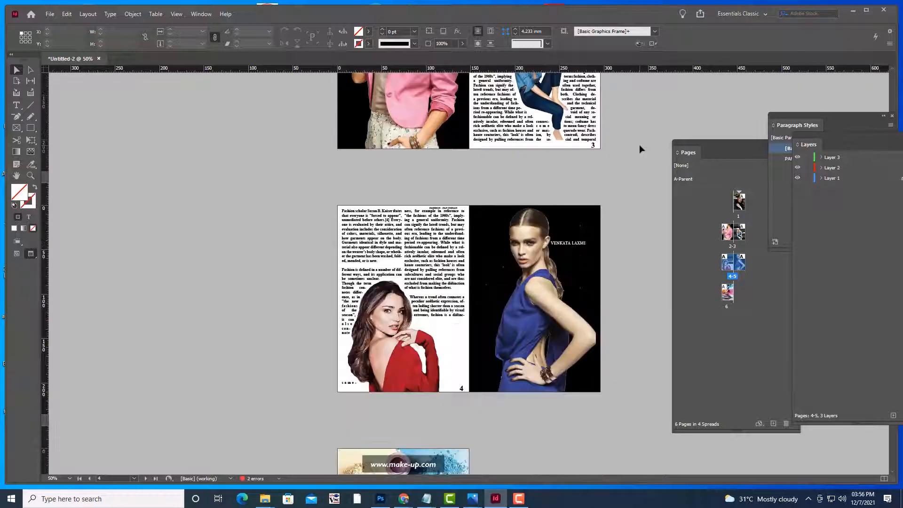
{"action": "scroll", "coordinate": [639, 145], "scroll_direction": "up", "scroll_amount": 4}
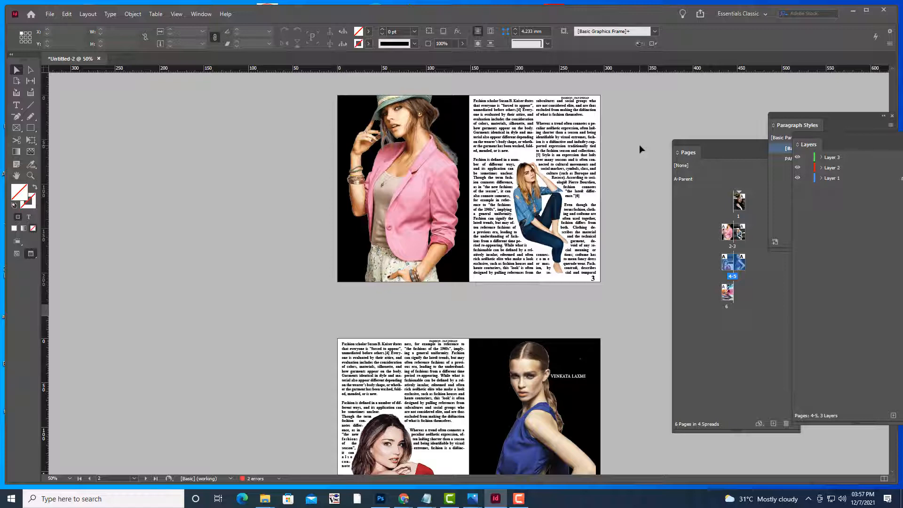
{"action": "scroll", "coordinate": [639, 145], "scroll_direction": "down", "scroll_amount": 7}
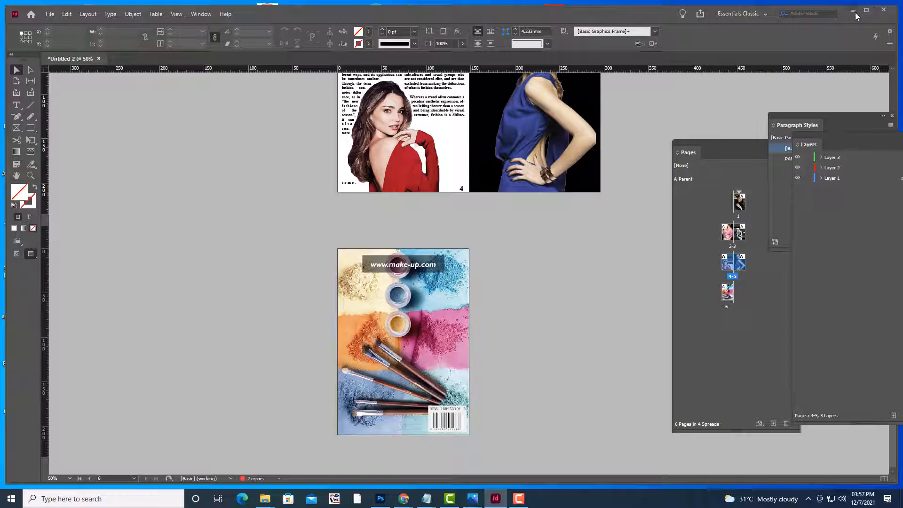
{"action": "scroll", "coordinate": [519, 282], "scroll_direction": "up", "scroll_amount": 8}
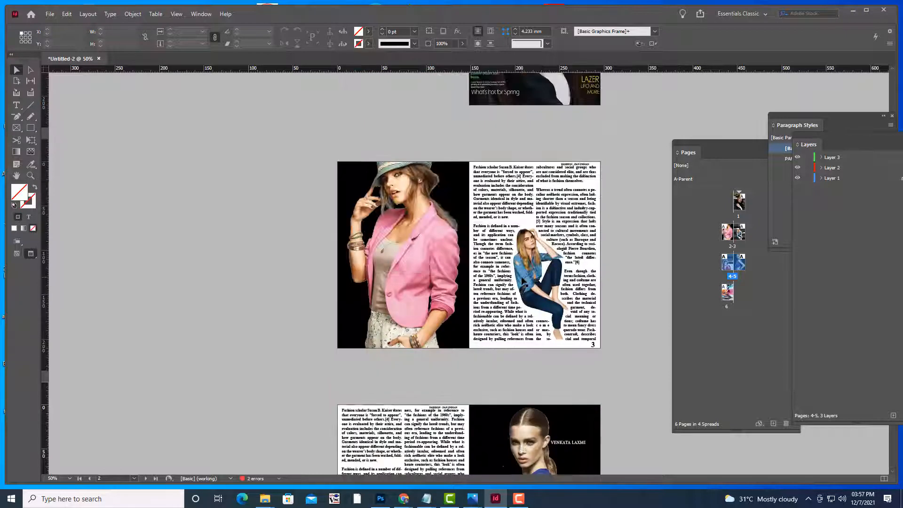
{"action": "scroll", "coordinate": [522, 281], "scroll_direction": "down", "scroll_amount": 4}
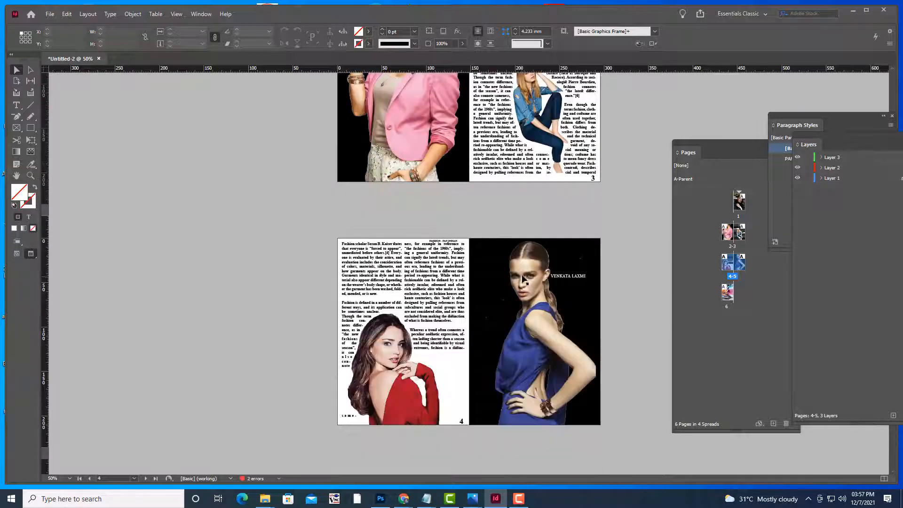
Open MAGAZINEBOOK.pdf from the MAGAZINEBOOK folder on the desktop
{"action": "left_click", "coordinate": [853, 10]}
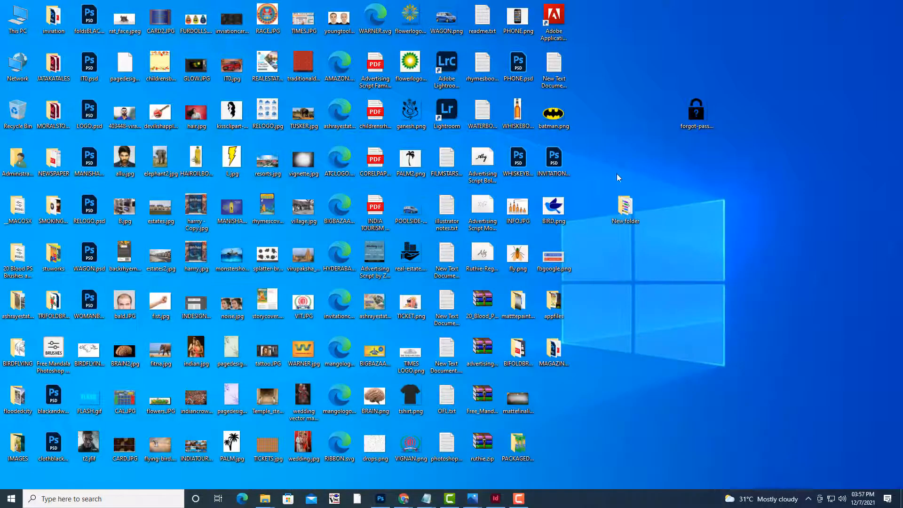
{"action": "double_click", "coordinate": [560, 340]}
{"action": "left_click", "coordinate": [776, 123]}
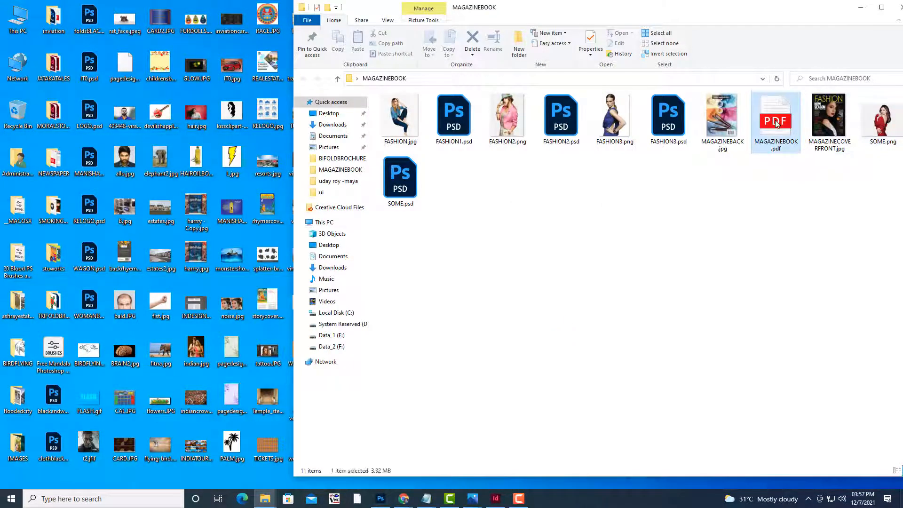
{"action": "double_click", "coordinate": [776, 123]}
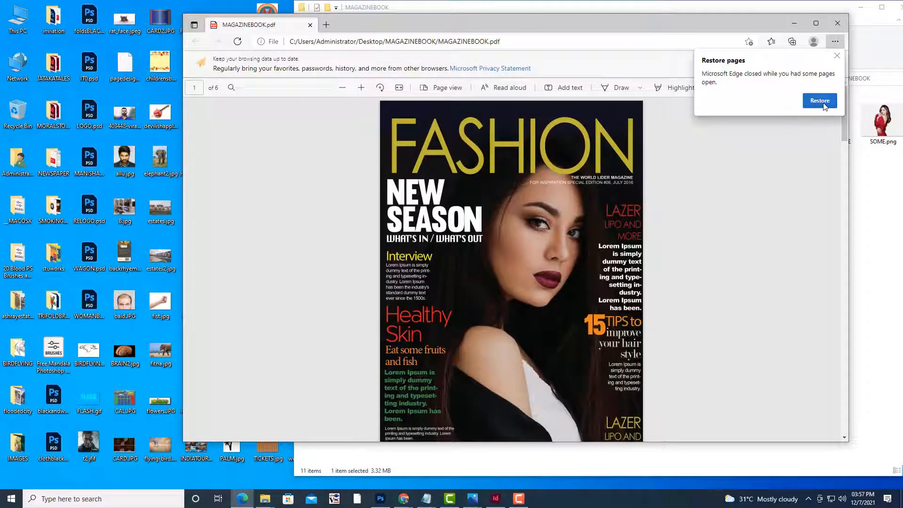
Dismiss the restore popup and set Edge's page view to Two page
{"action": "left_click", "coordinate": [822, 103]}
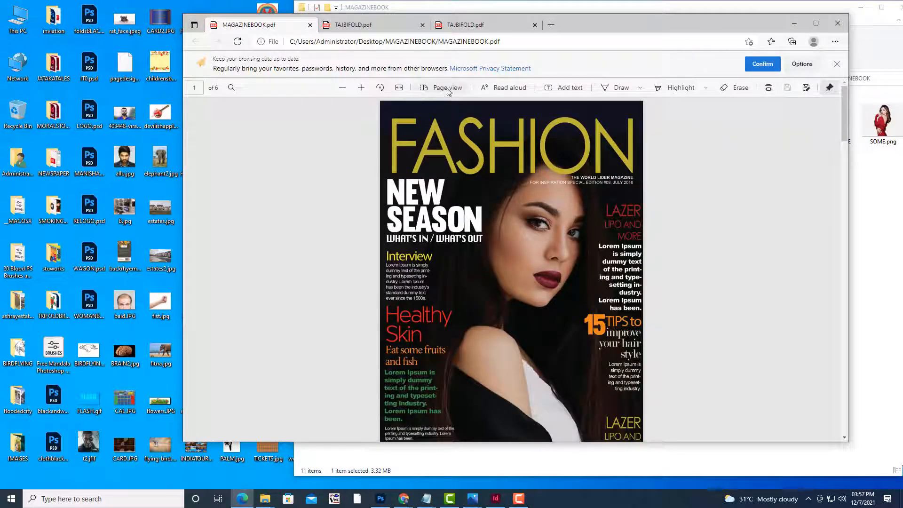
{"action": "left_click", "coordinate": [447, 89]}
{"action": "left_click", "coordinate": [392, 126]}
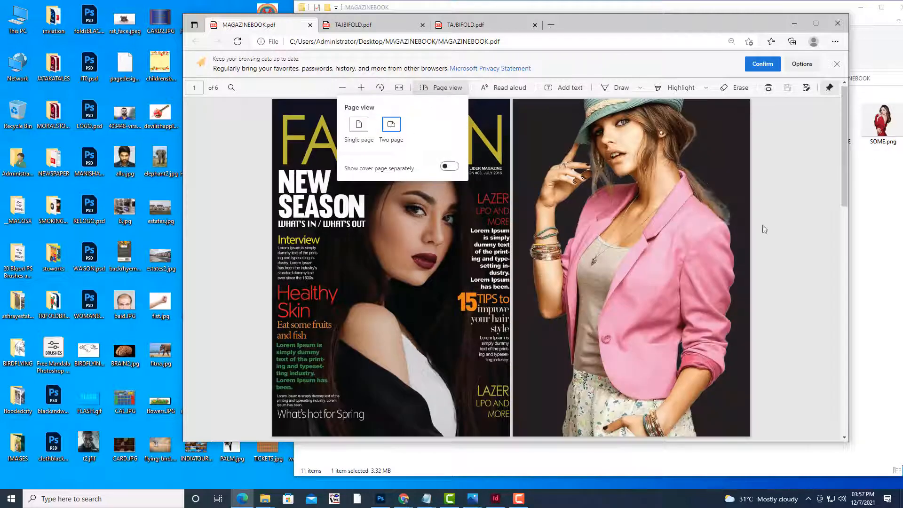
{"action": "left_click", "coordinate": [777, 222]}
Scroll through the MAGAZINEBOOK.pdf spreads to review each one
{"action": "scroll", "coordinate": [778, 220], "scroll_direction": "down", "scroll_amount": 15}
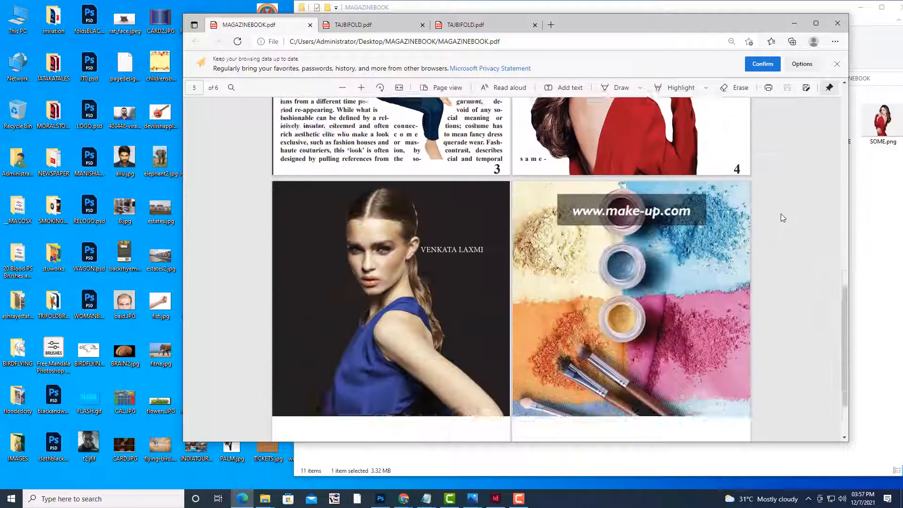
{"action": "scroll", "coordinate": [781, 218], "scroll_direction": "up", "scroll_amount": 8}
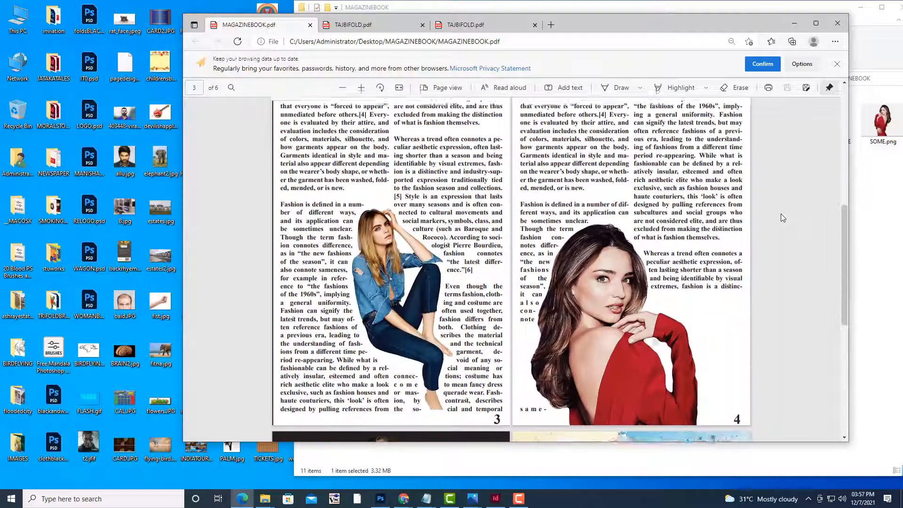
{"action": "scroll", "coordinate": [783, 217], "scroll_direction": "up", "scroll_amount": 4}
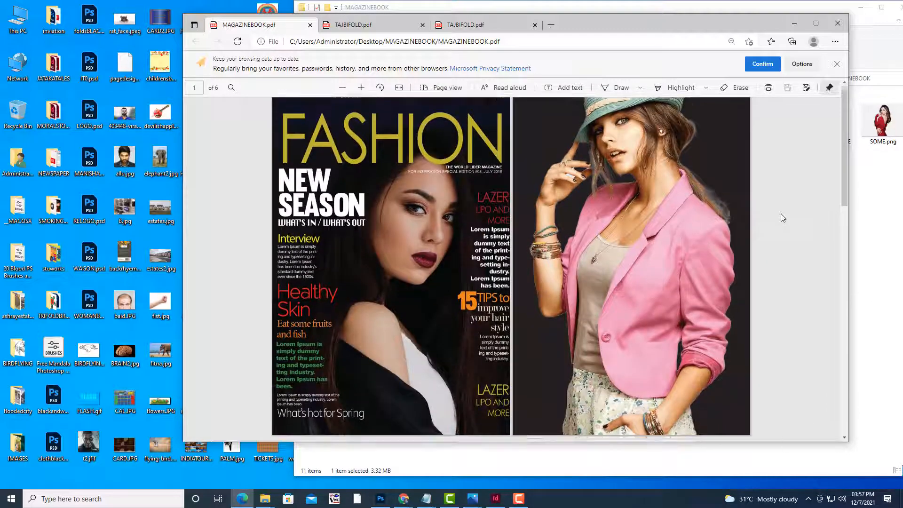
{"action": "scroll", "coordinate": [783, 218], "scroll_direction": "down", "scroll_amount": 5}
{"action": "scroll", "coordinate": [783, 217], "scroll_direction": "down", "scroll_amount": 5}
{"action": "scroll", "coordinate": [783, 218], "scroll_direction": "up", "scroll_amount": 7}
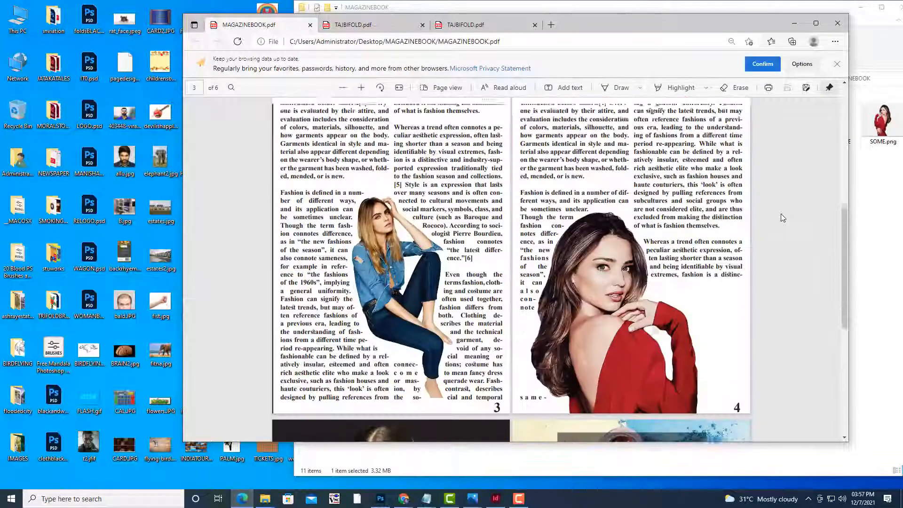
{"action": "scroll", "coordinate": [783, 218], "scroll_direction": "up", "scroll_amount": 5}
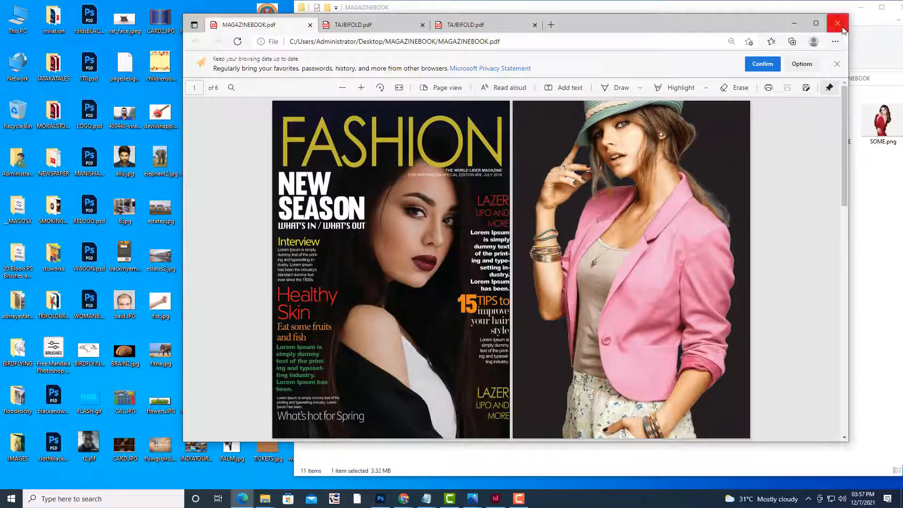